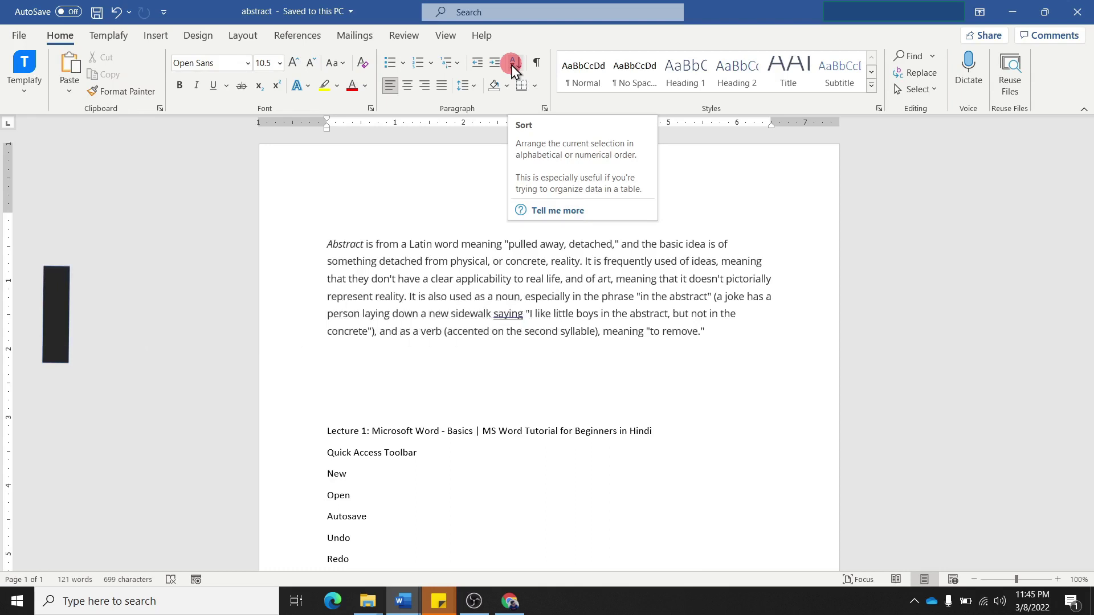
Open the Customize Quick Access Toolbar list and close it without changes
click(164, 12)
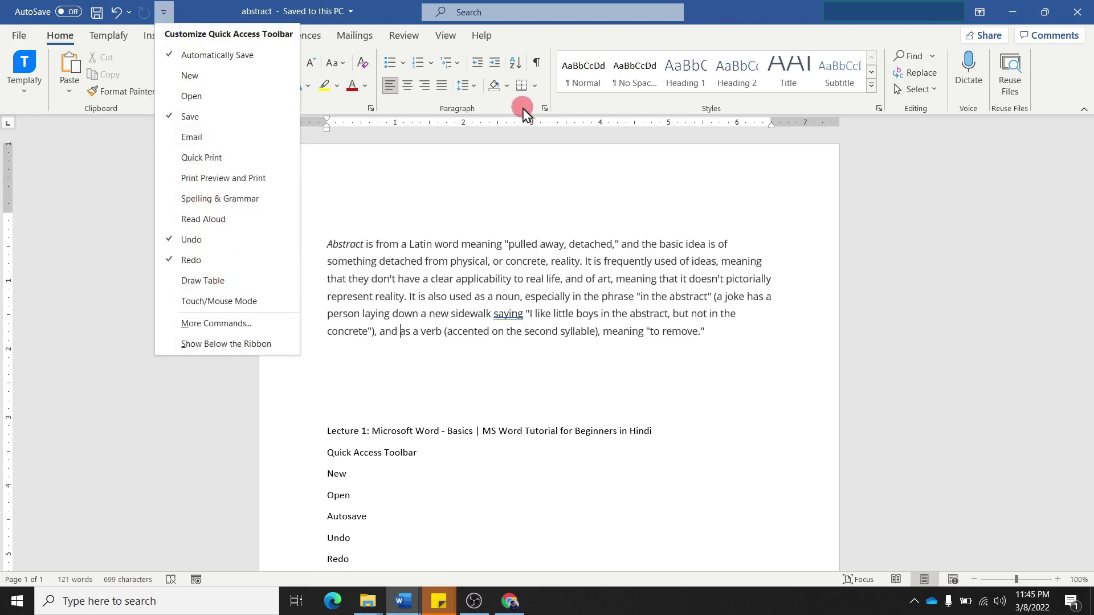
click(564, 46)
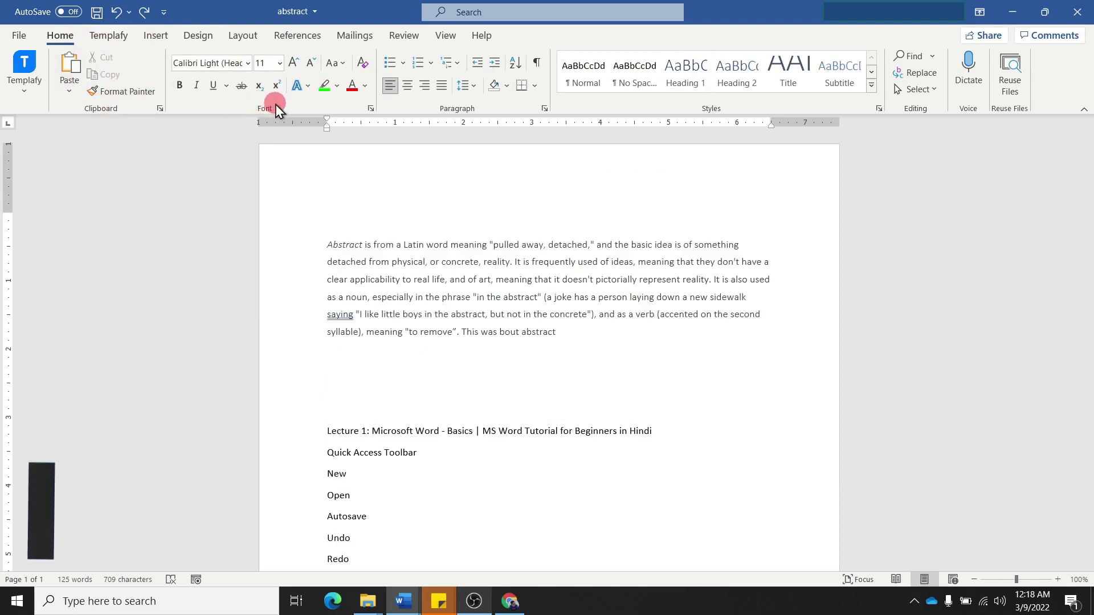
Select the whole Abstract paragraph and set its font to Calibri (Body)
click(248, 64)
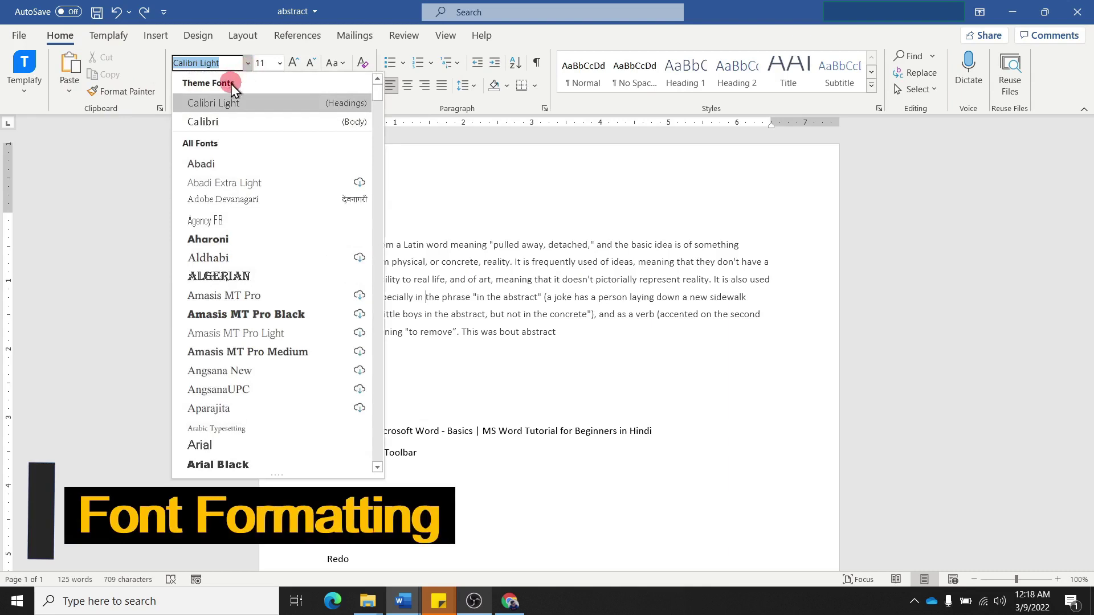
click(619, 261)
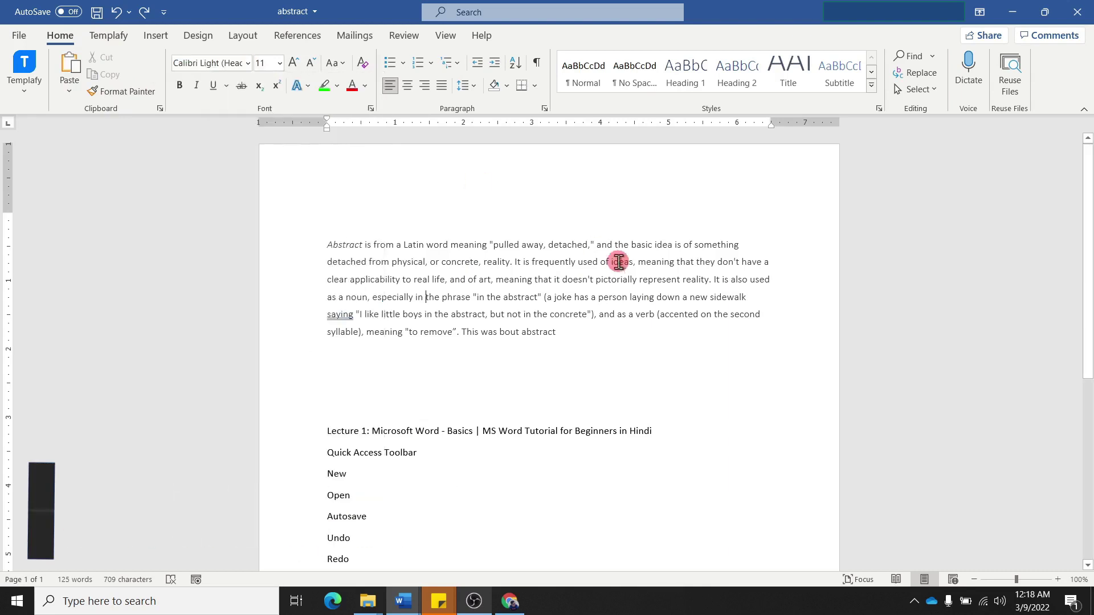
drag(560, 333, 333, 246)
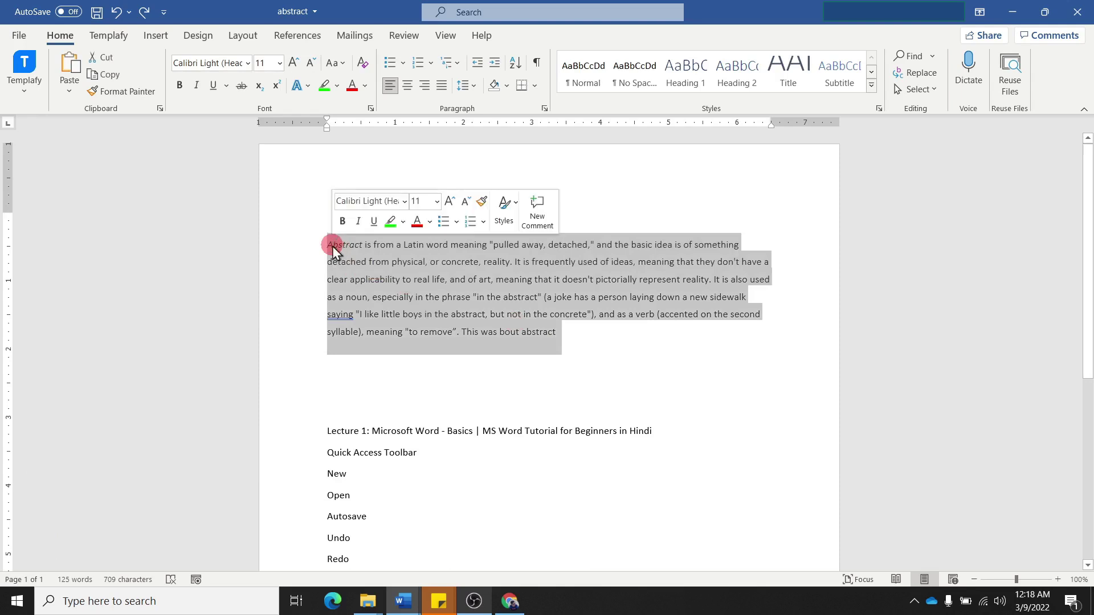
click(247, 62)
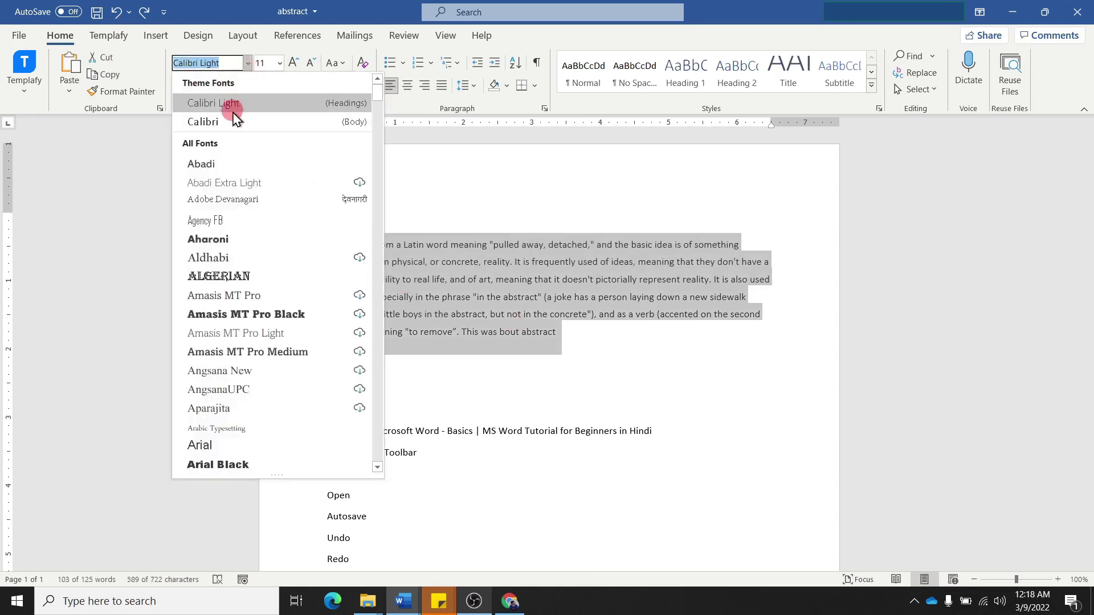
click(231, 123)
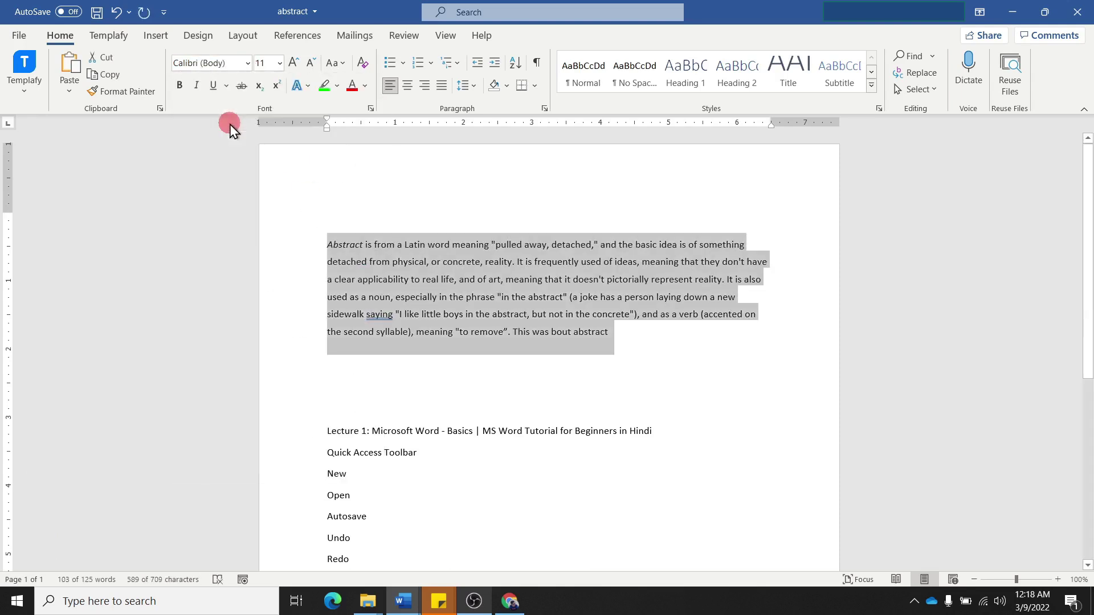
click(247, 63)
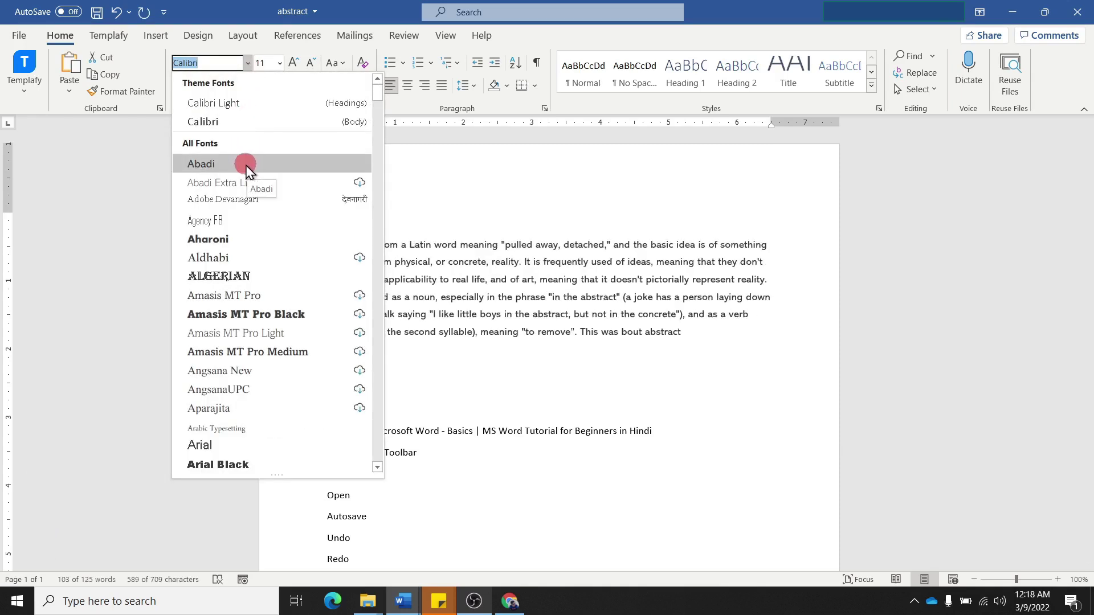
click(233, 121)
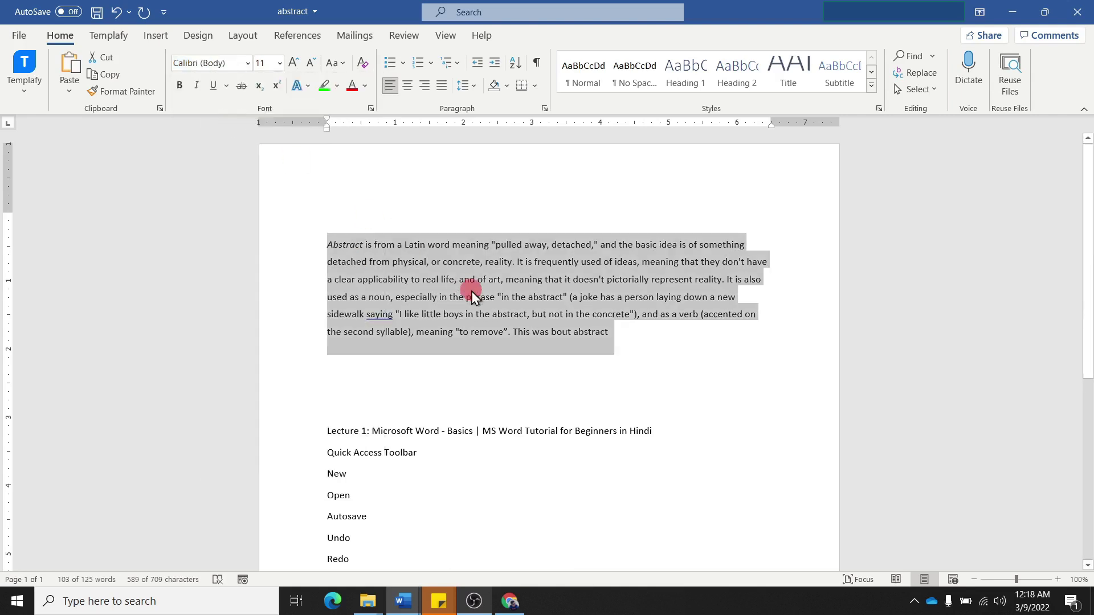
Set the Abstract paragraph to 14 point from the Font Size list
click(280, 64)
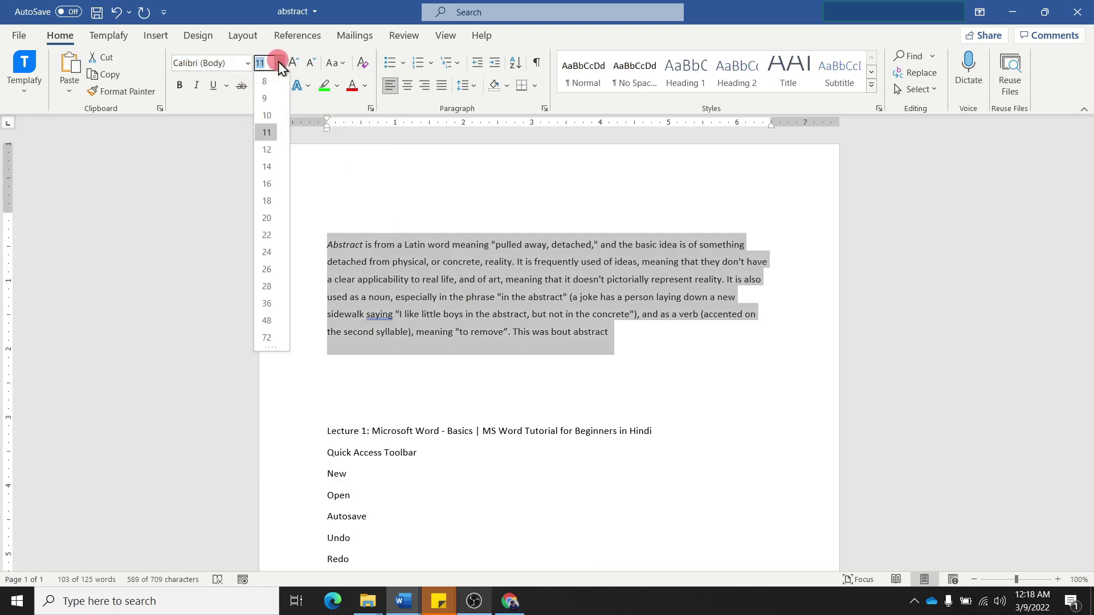
click(267, 167)
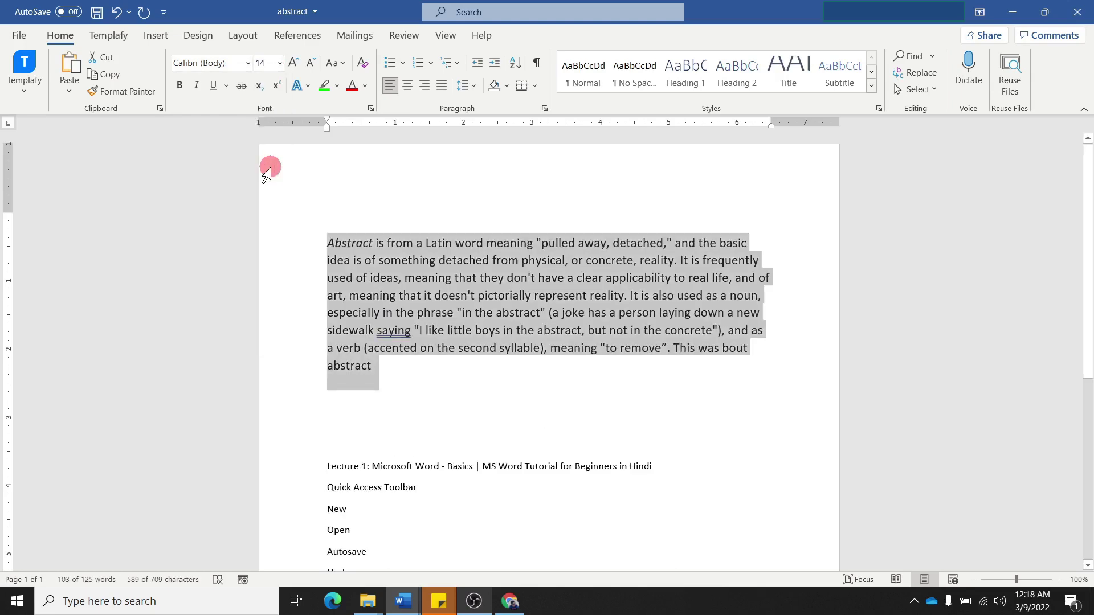
click(271, 64)
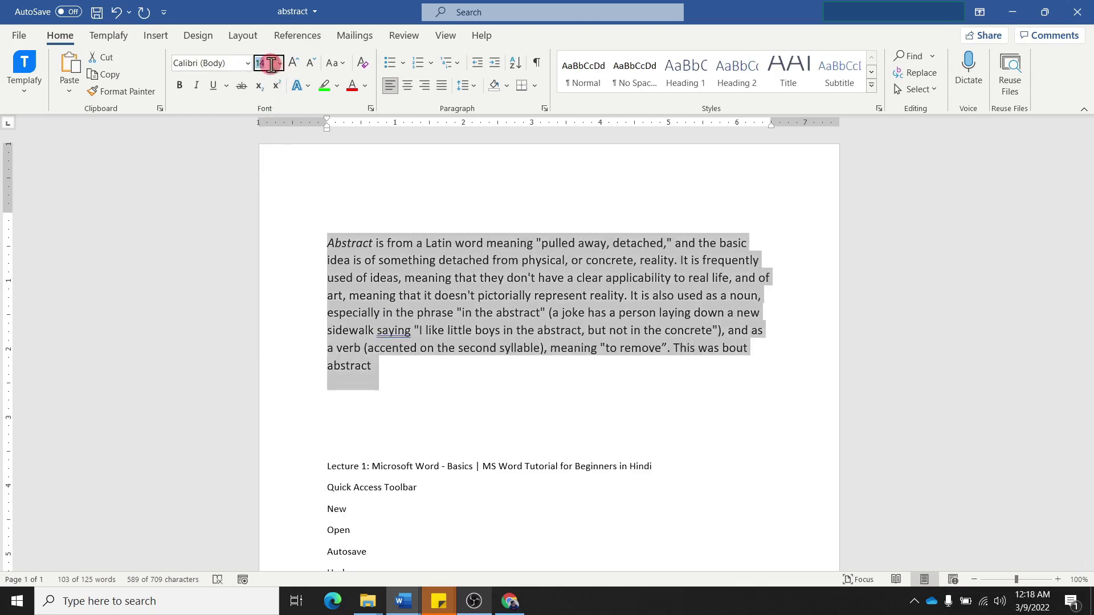
click(294, 64)
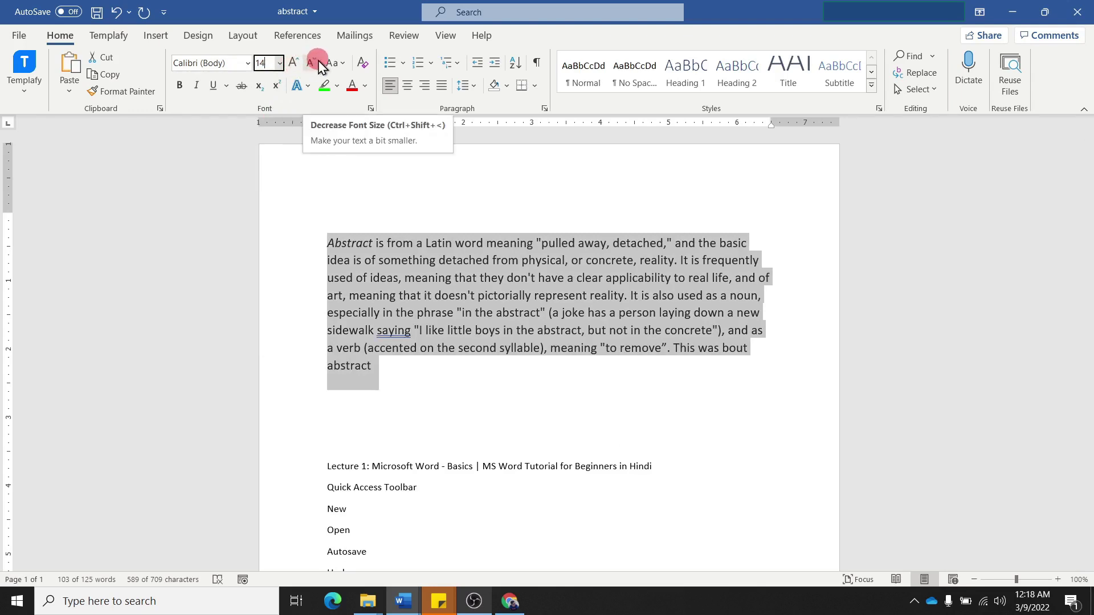
Grow the paragraph text twice to 18 point, then shrink it twice back to 14
click(292, 63)
click(292, 63)
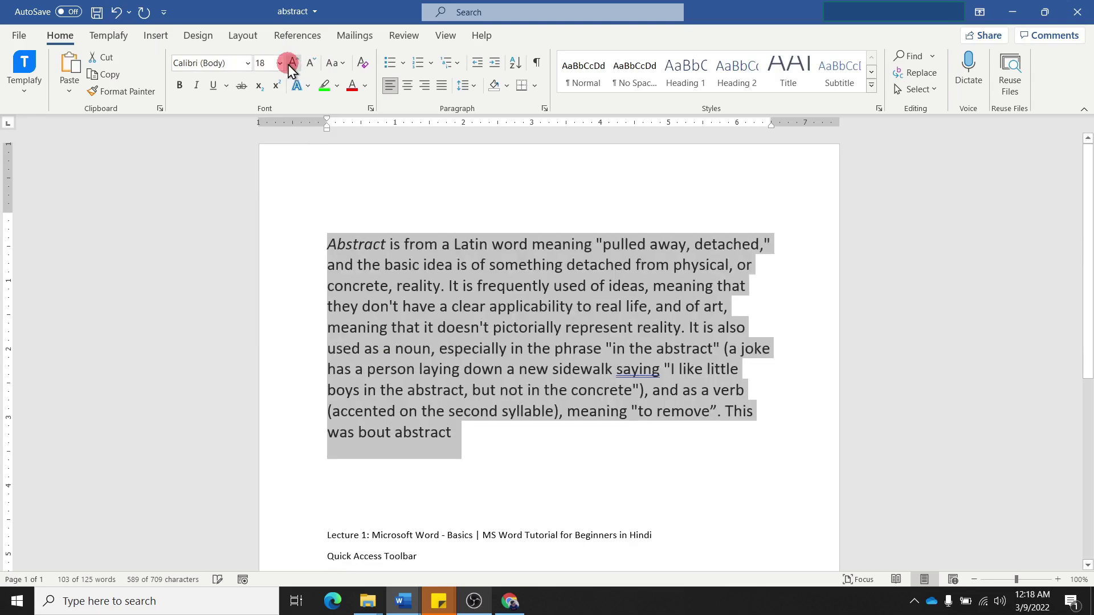
click(312, 63)
click(312, 63)
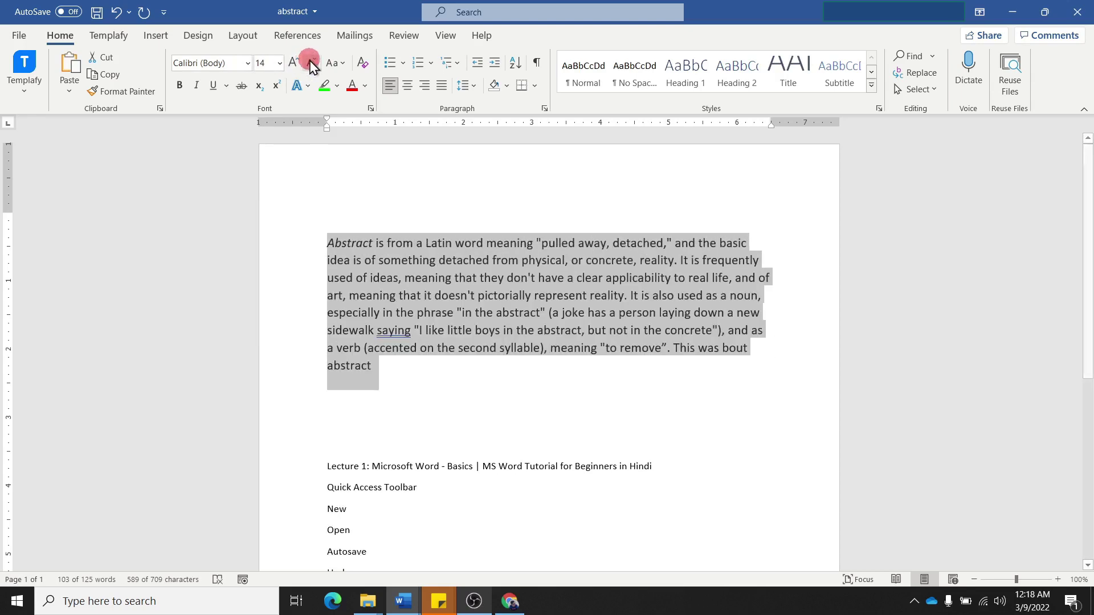
click(343, 66)
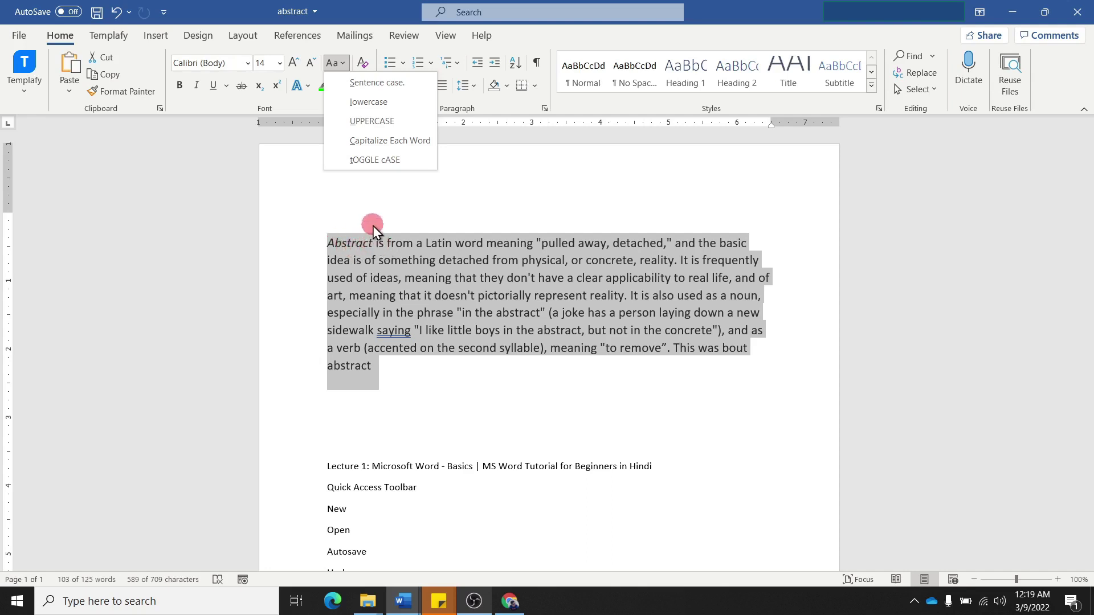
Append the sentence 'This was bout abstrac' to the paragraph's end and lowercase its 'This'
click(387, 385)
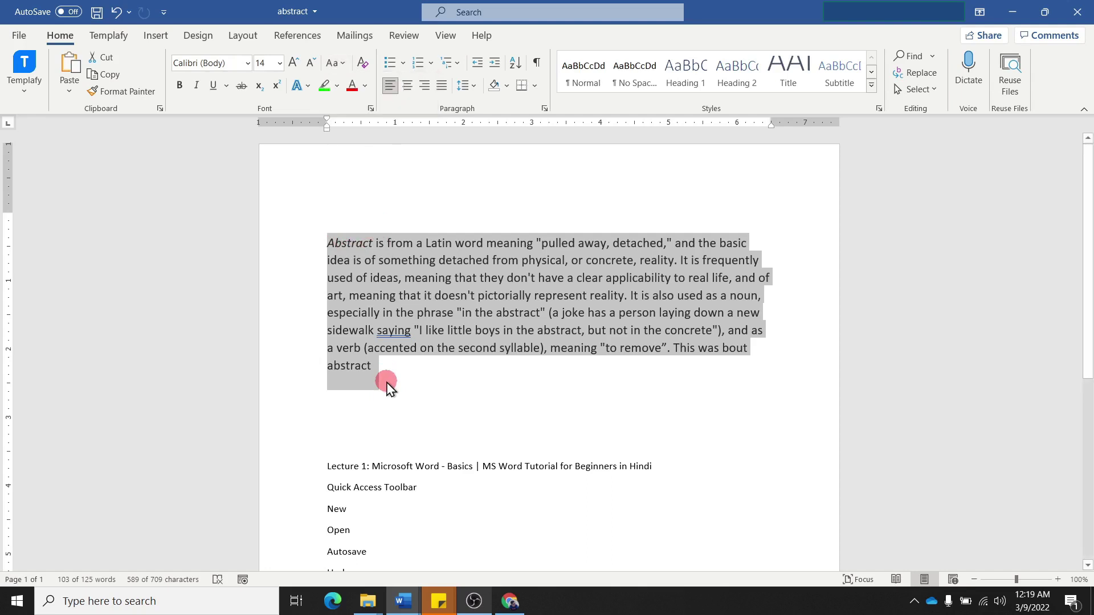
click(378, 373)
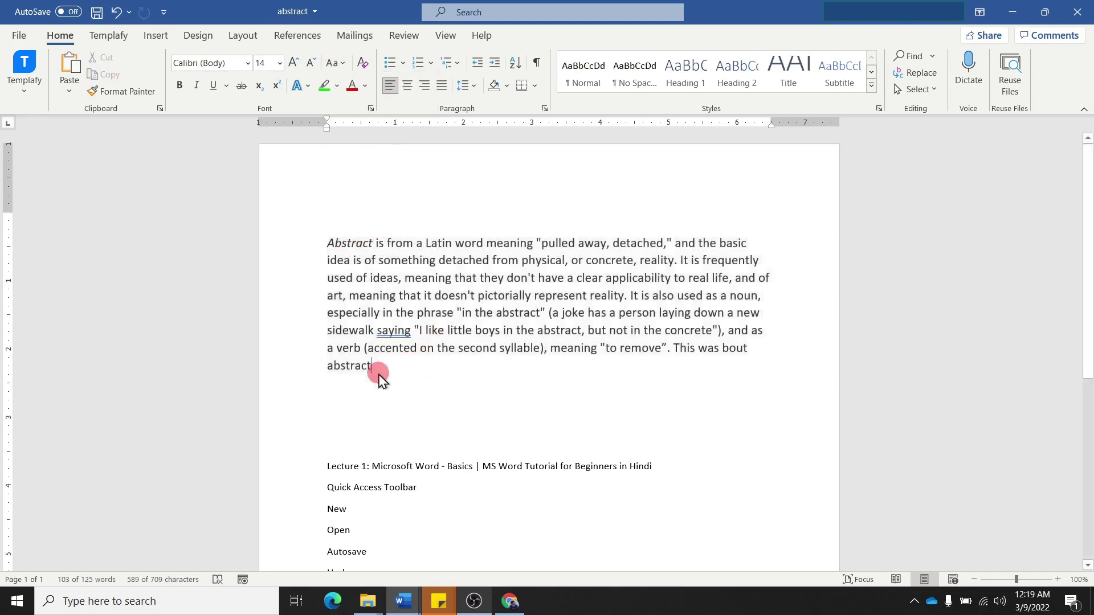
text(. T)
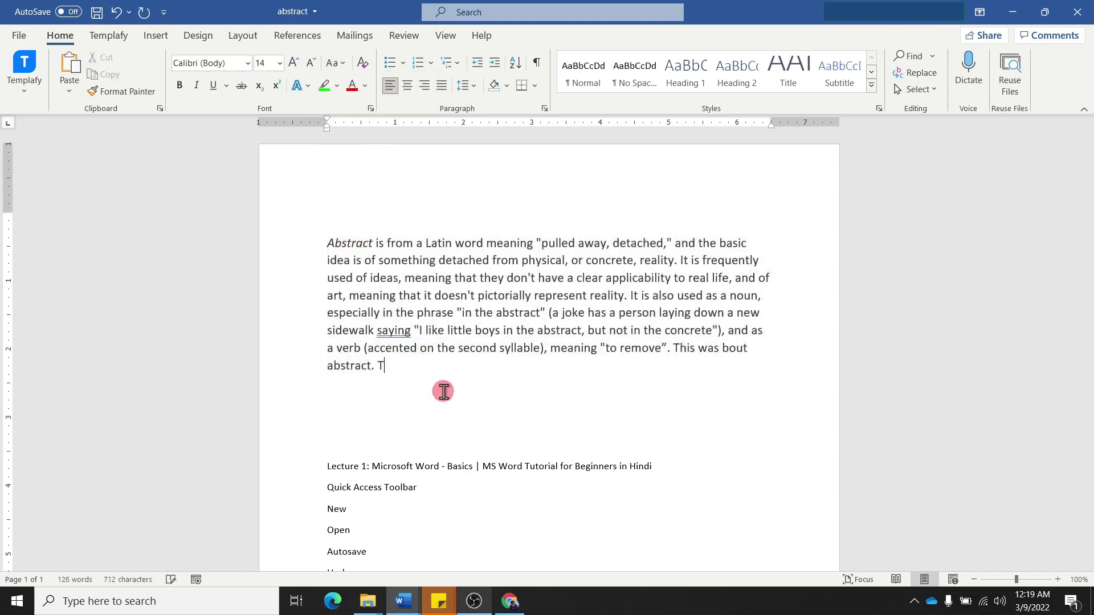
text(his was b)
text(out abstract)
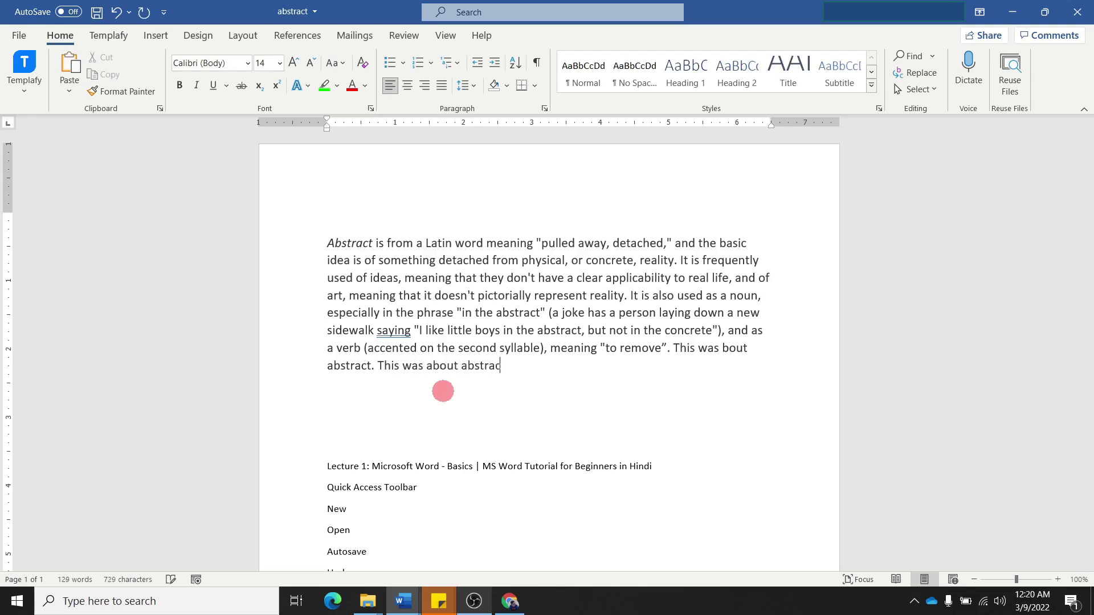
click(385, 365)
key(BackSpace)
text(t)
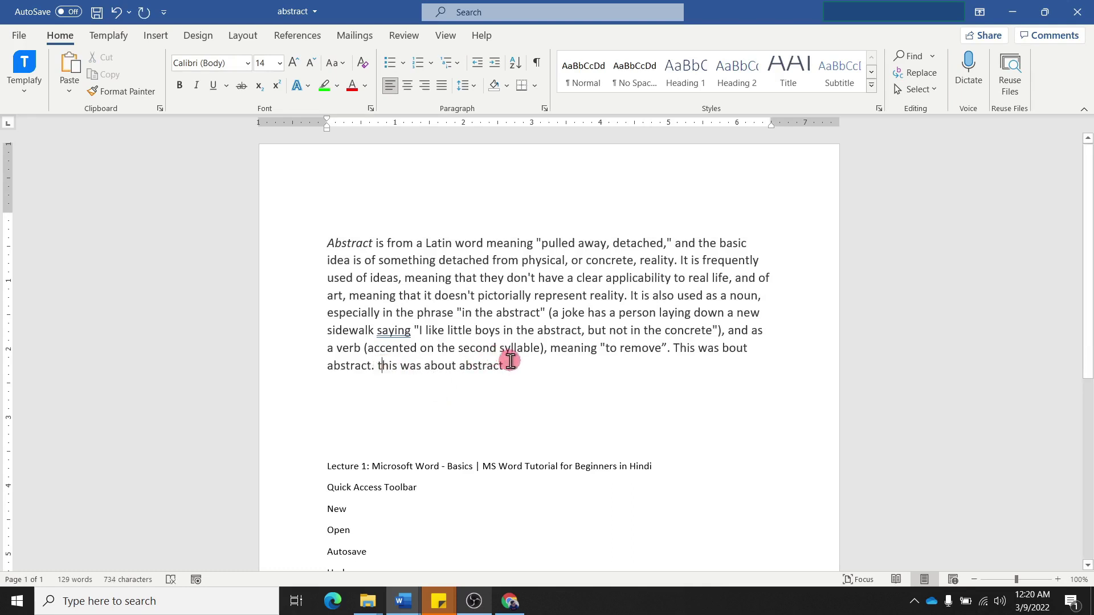
Apply Sentence case to the whole Abstract paragraph
drag(509, 367, 329, 242)
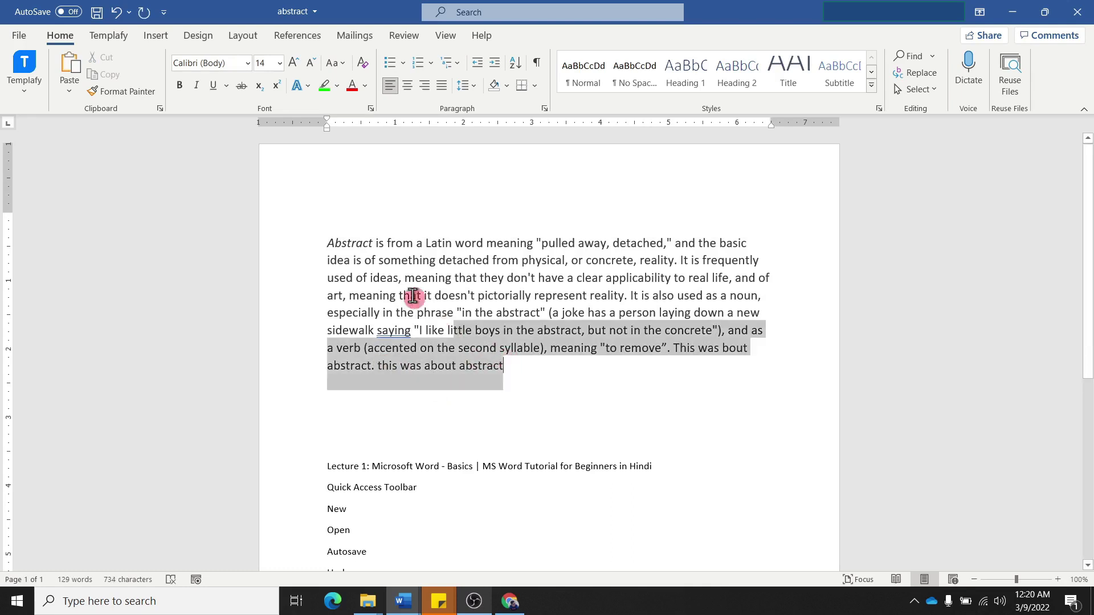
click(345, 63)
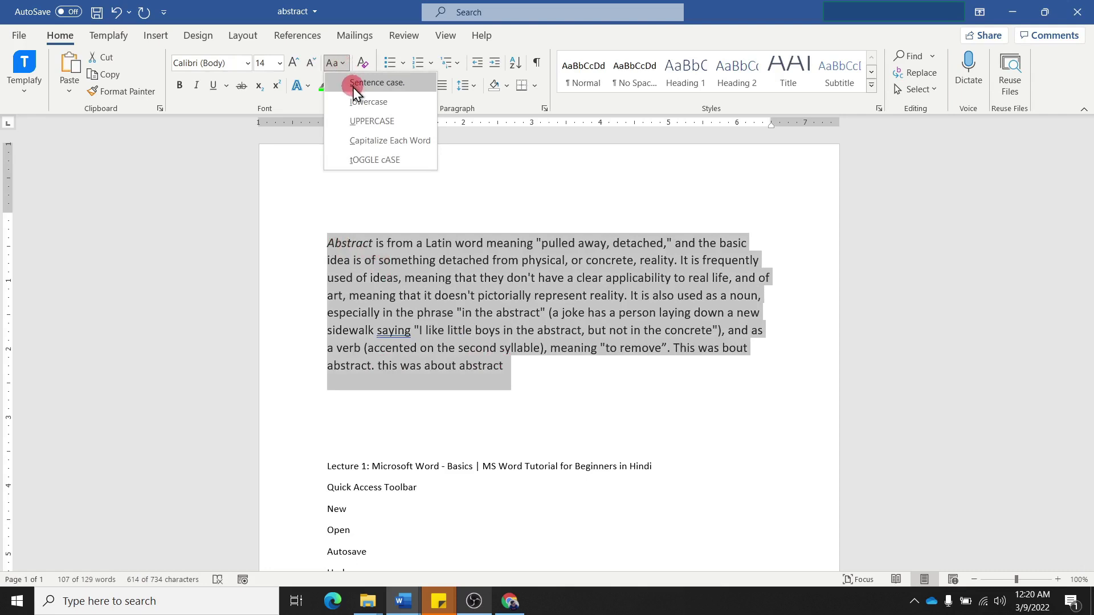
click(359, 80)
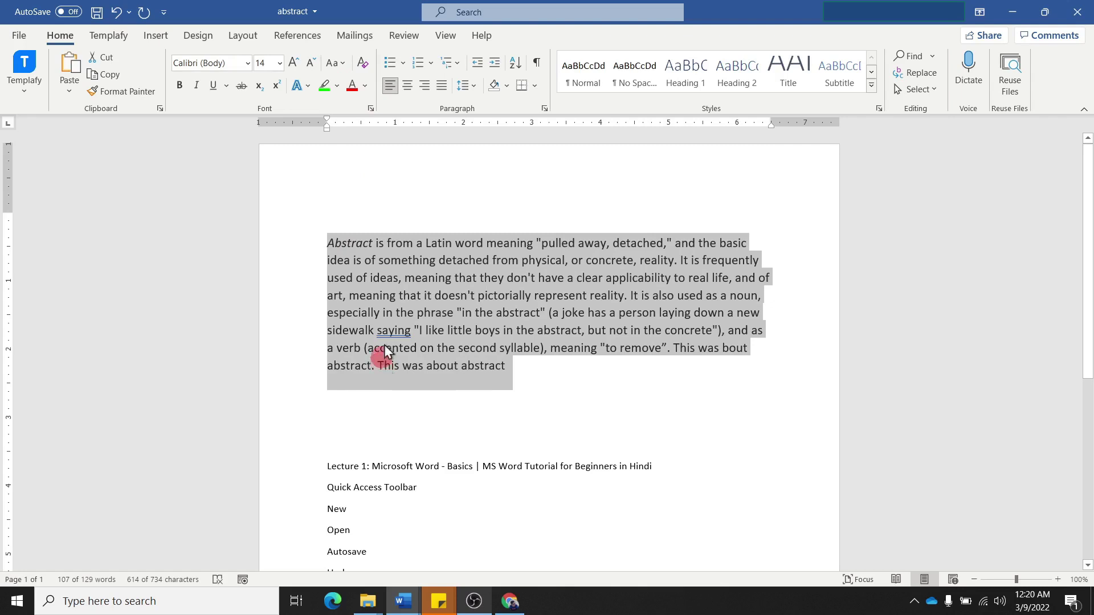
Try lowercase, UPPERCASE, then Capitalize Each Word on the Abstract paragraph
click(343, 63)
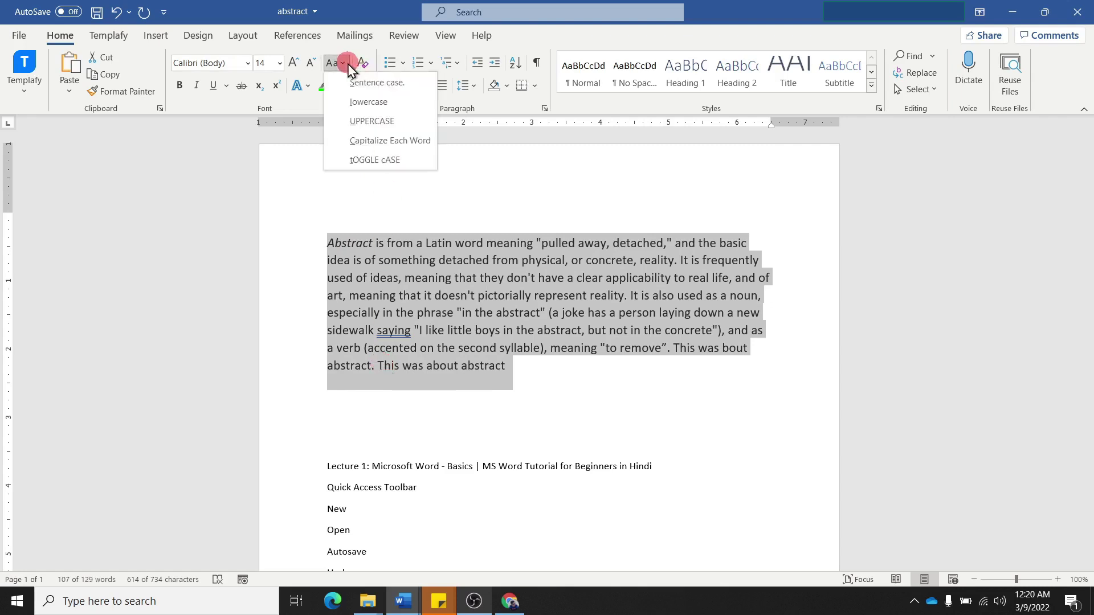
click(357, 98)
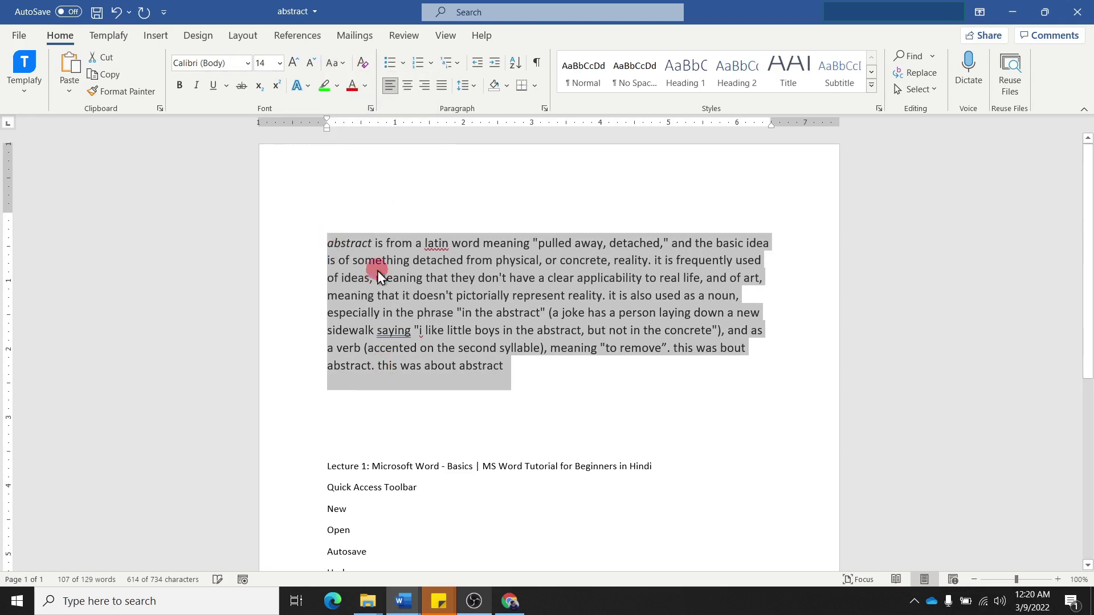
click(344, 64)
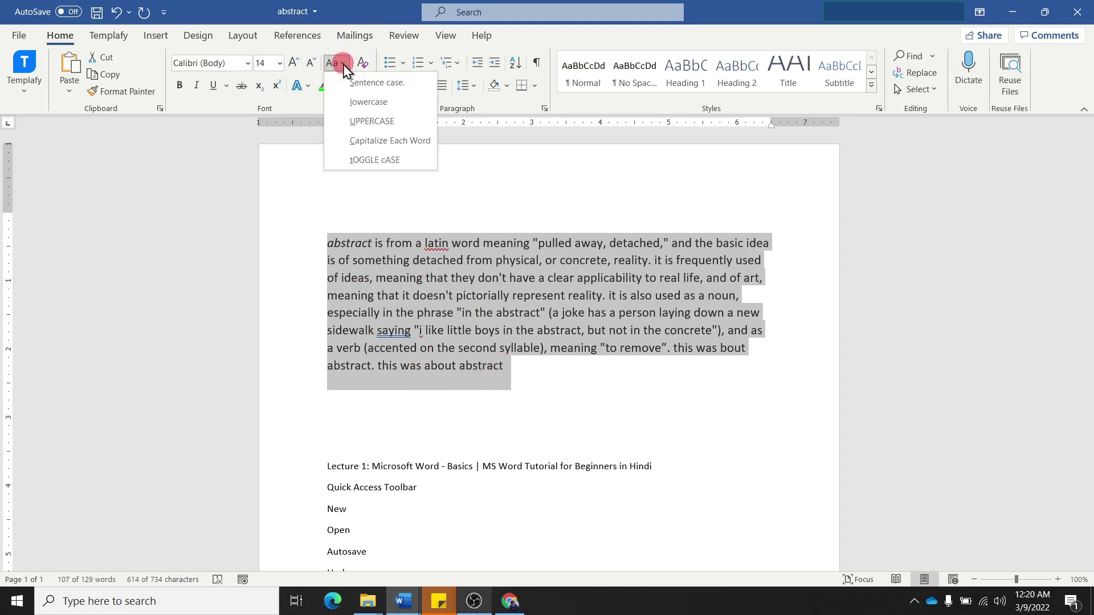
click(365, 121)
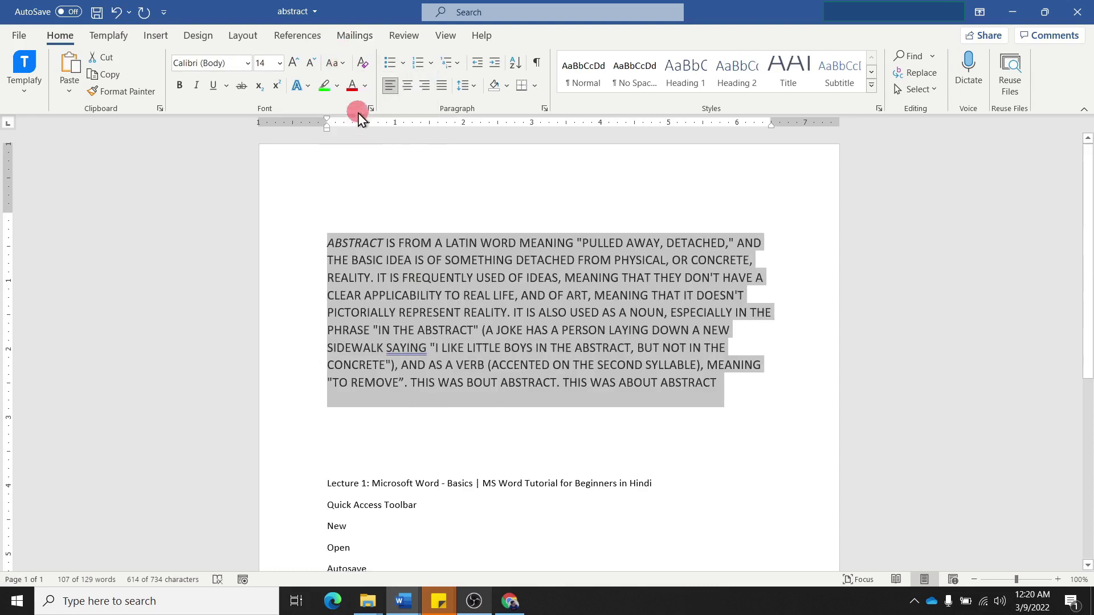
click(341, 63)
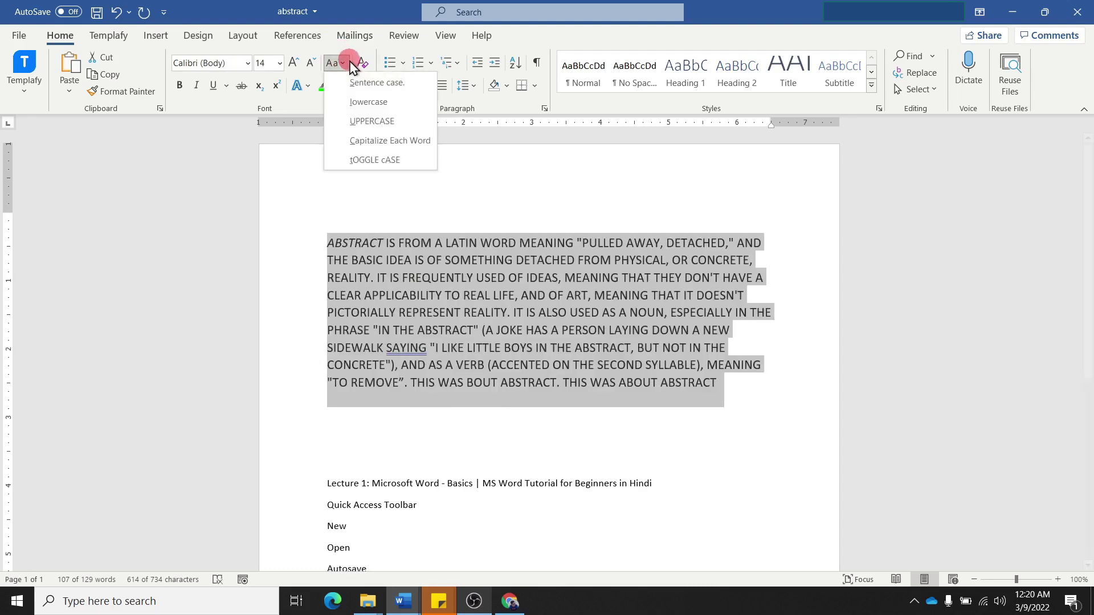
click(371, 141)
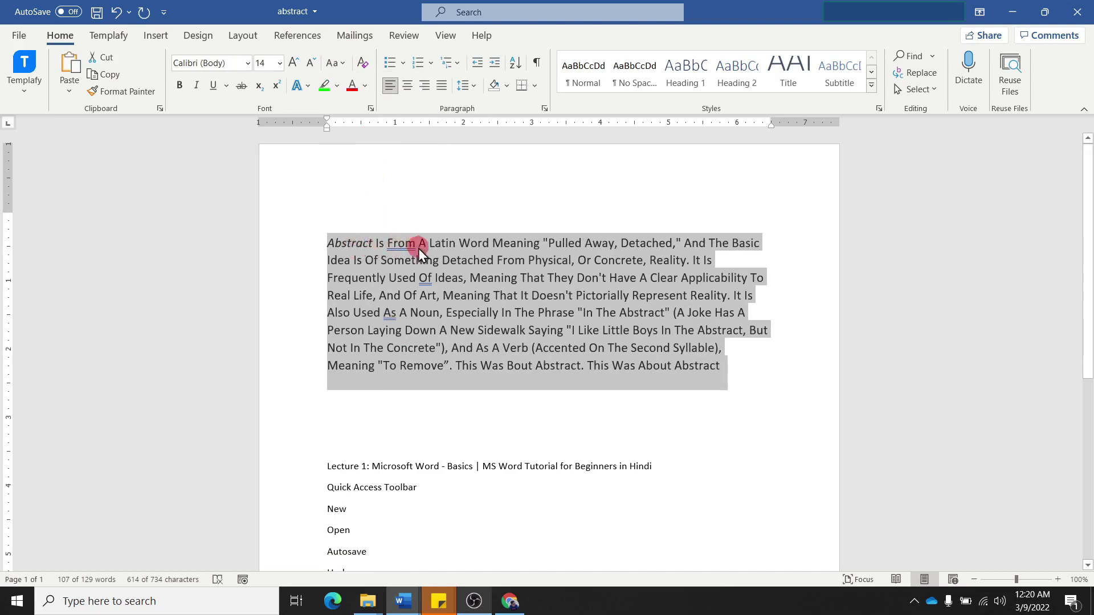
Apply tOGGLE cASE twice, then undo and redo the recent case changes
click(345, 64)
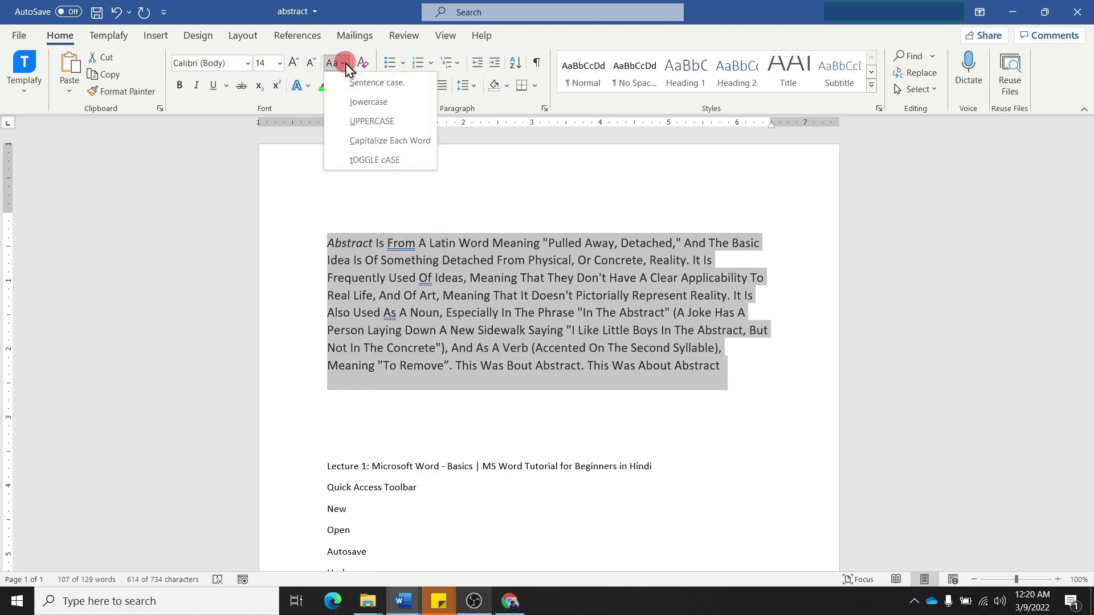
click(377, 161)
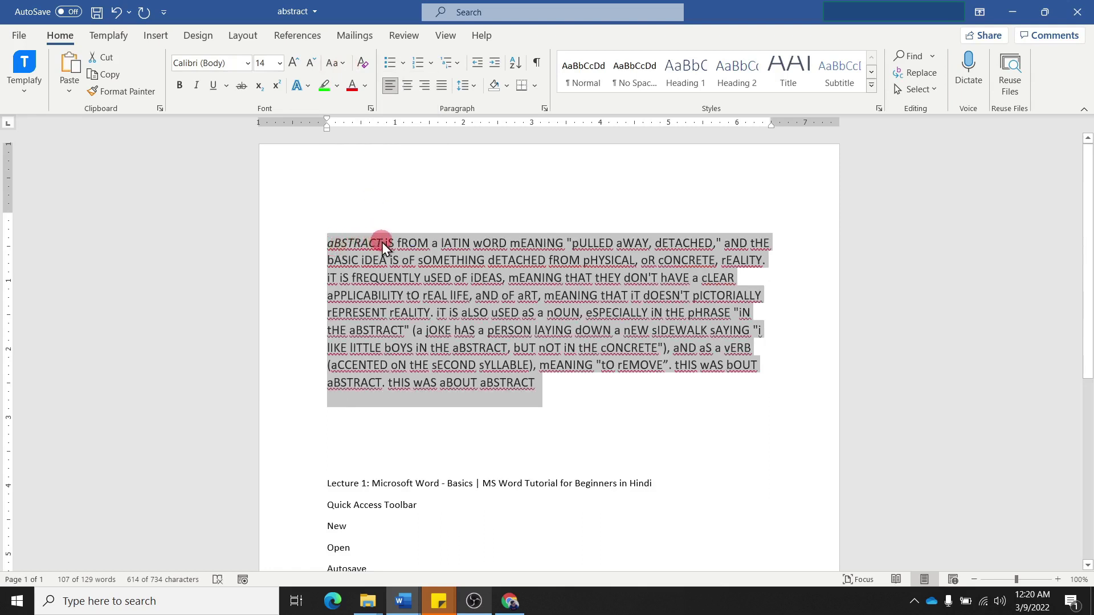
click(345, 63)
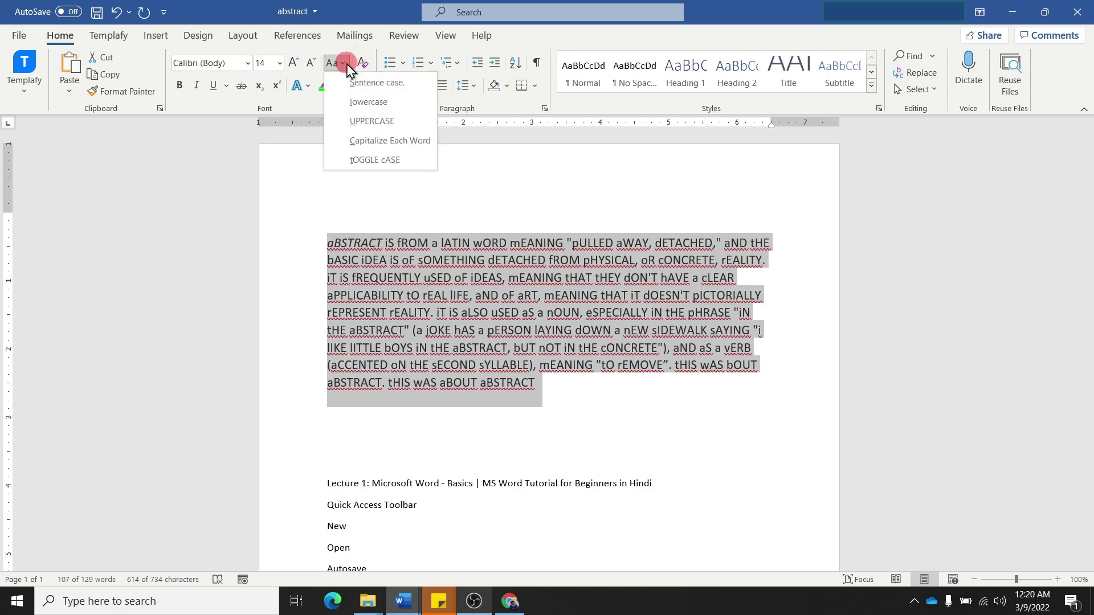
click(365, 160)
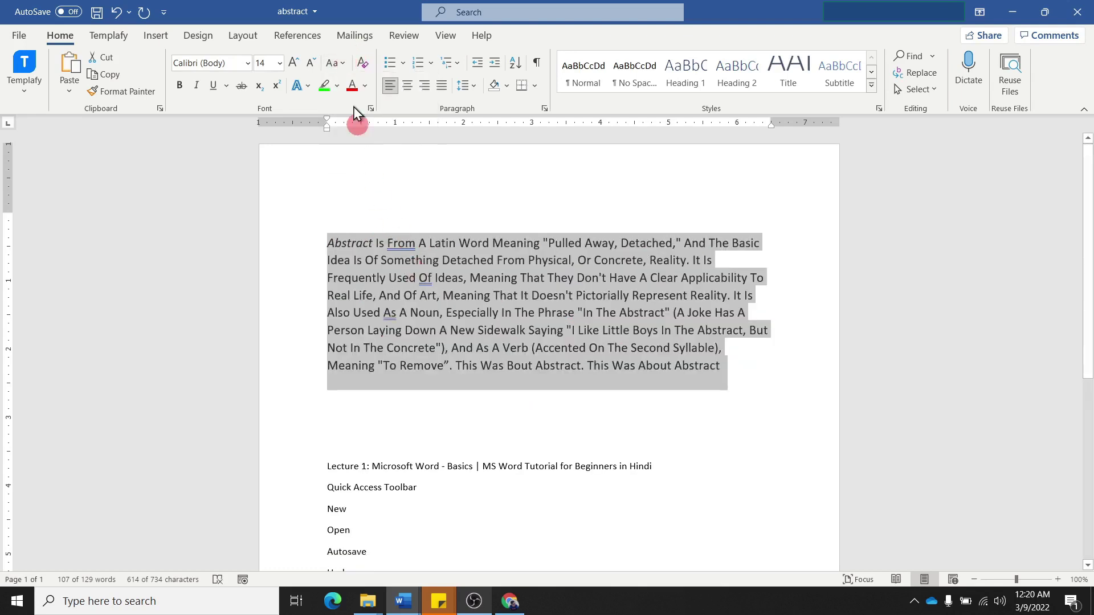
click(336, 63)
key(Escape)
key(ctrl+z)
key(ctrl+y)
key(ctrl+z)
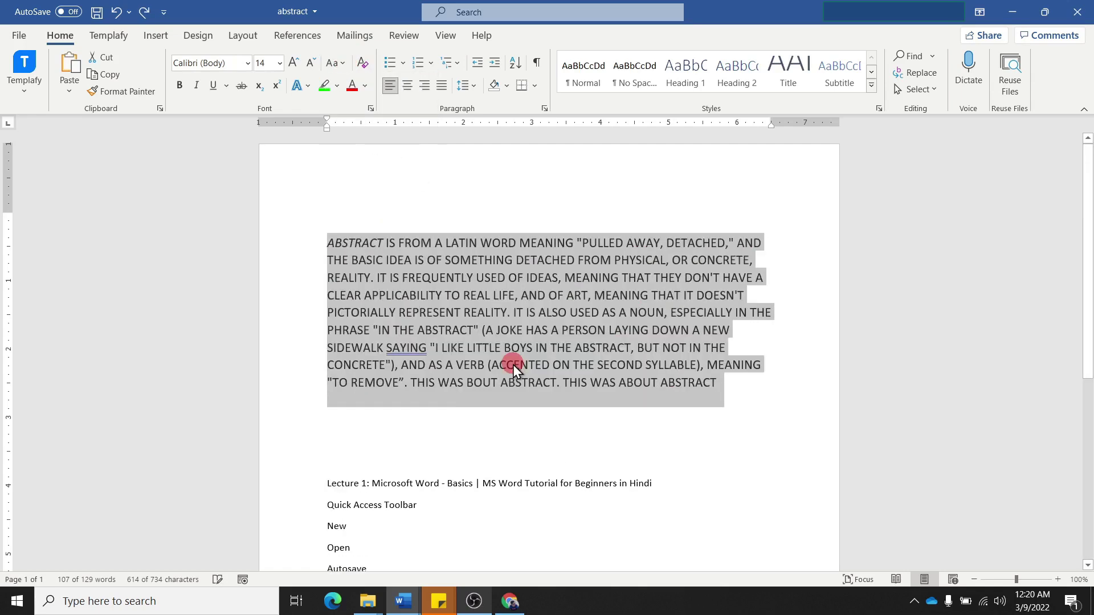
key(ctrl+z)
key(ctrl+z)
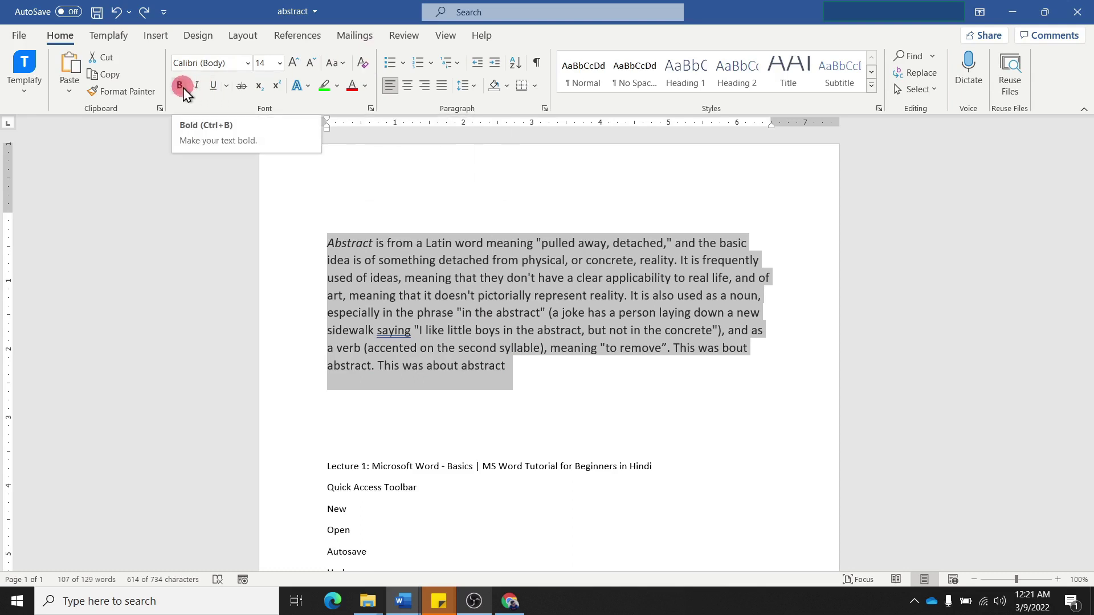
Make the opening word 'Abstract' bold
click(330, 246)
drag(330, 246, 371, 253)
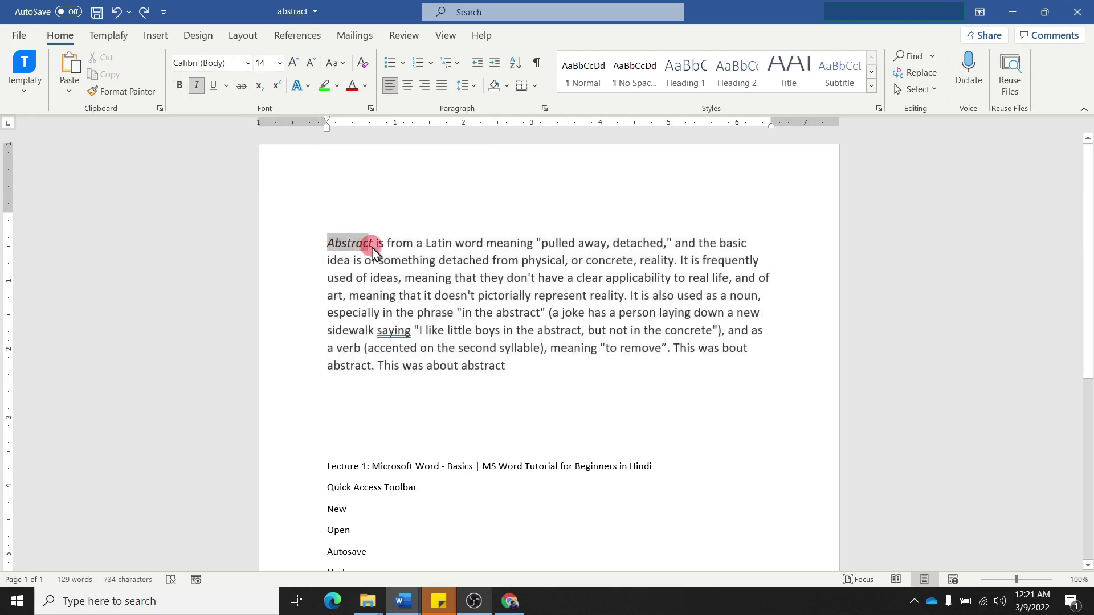
click(180, 86)
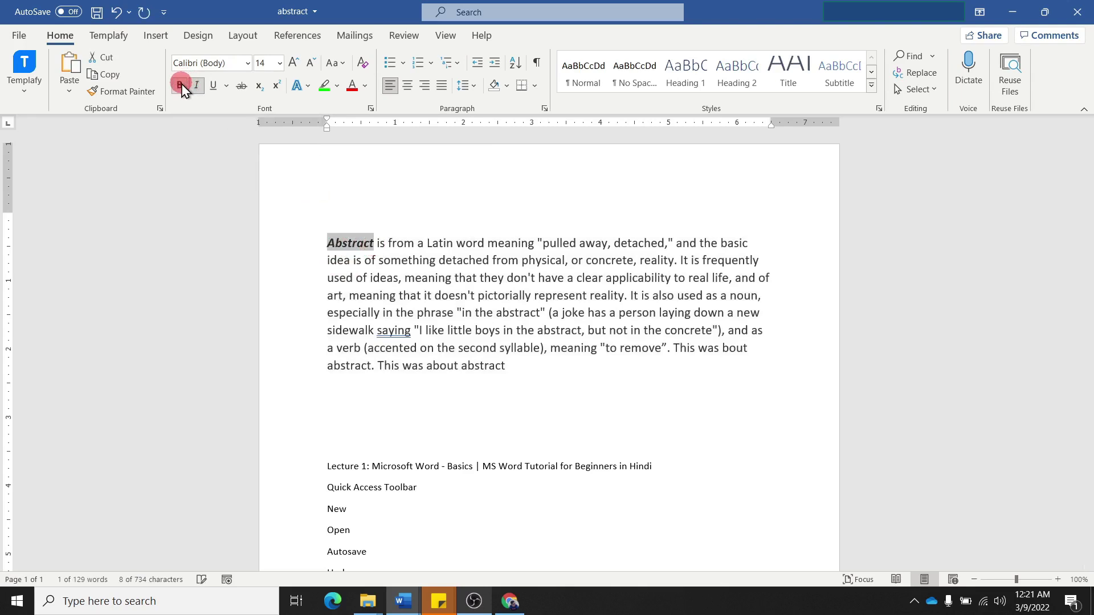
Select the whole Abstract paragraph and toggle its italic formatting
click(507, 366)
drag(518, 367, 325, 248)
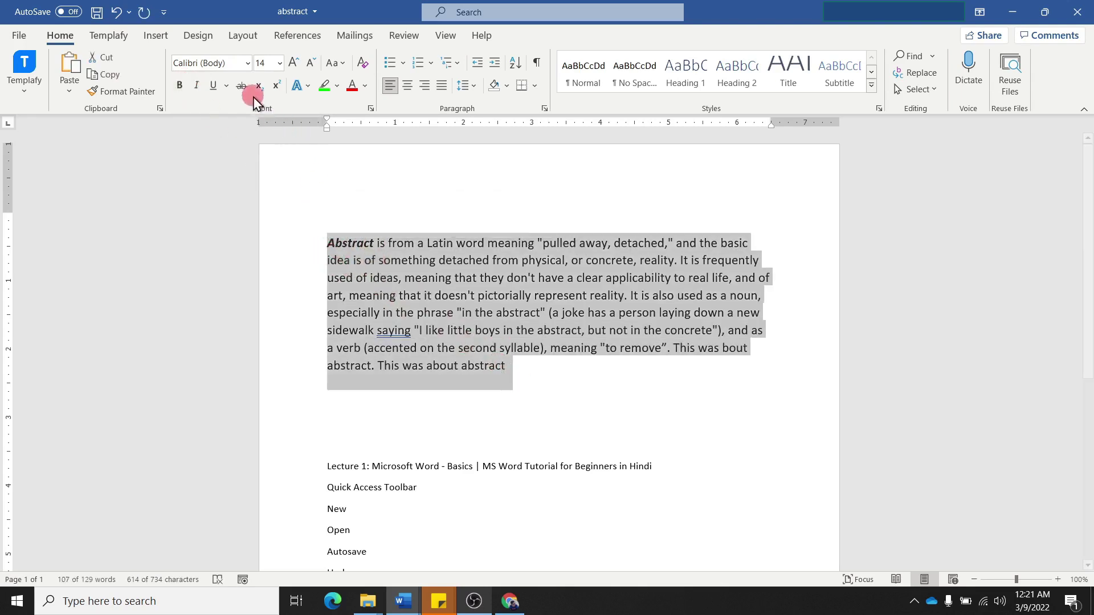
click(199, 87)
click(198, 87)
Italicize the paragraph, underline it single then double, and make the underline red
click(198, 86)
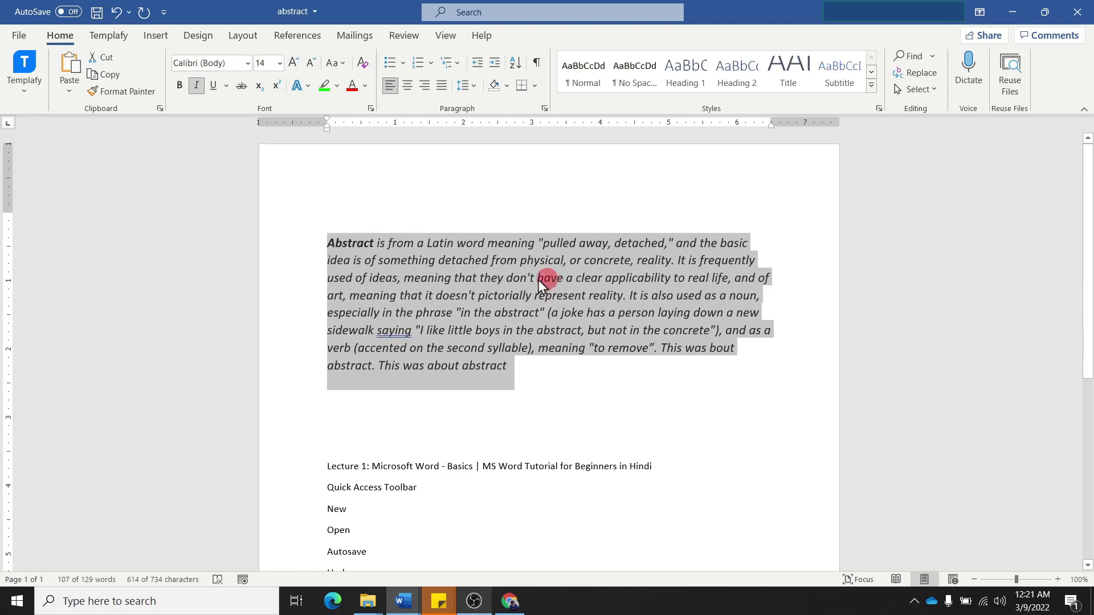
click(227, 87)
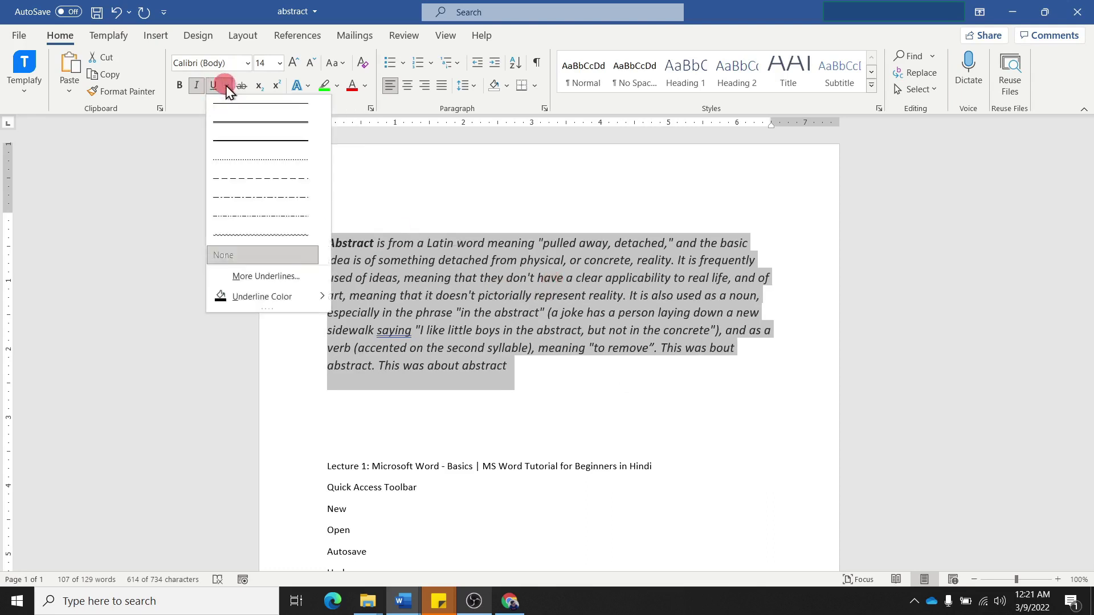
click(233, 104)
click(228, 87)
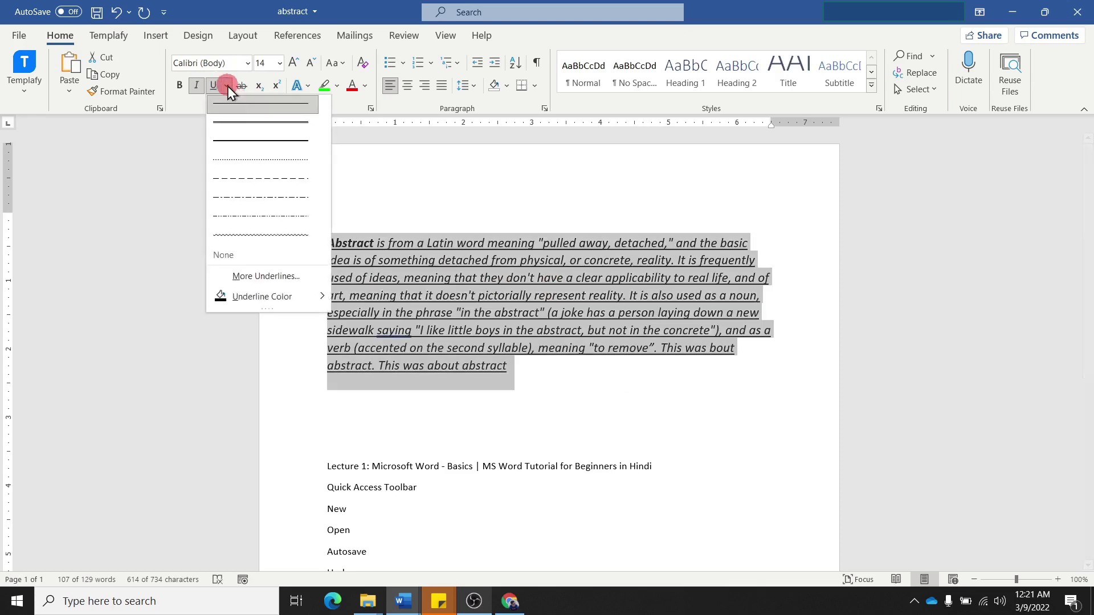
click(242, 119)
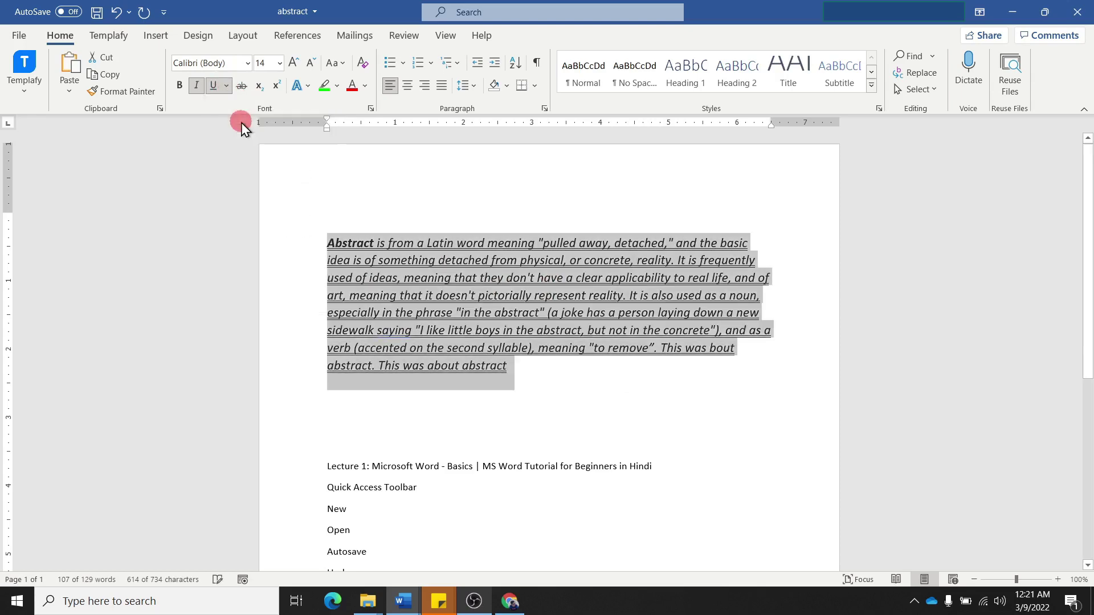
click(227, 87)
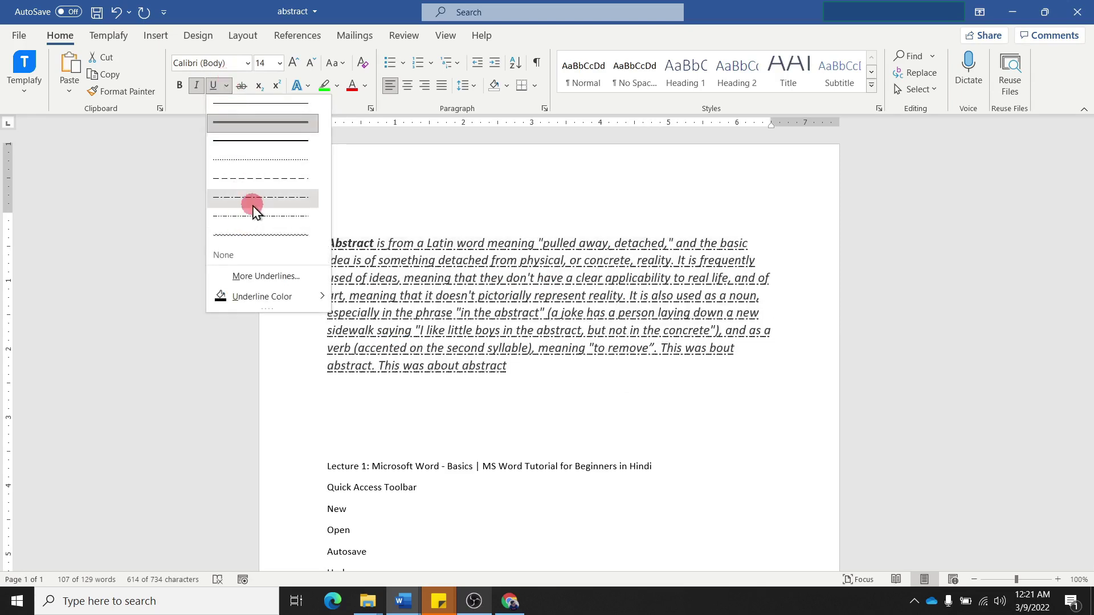
mouse_move(261, 296)
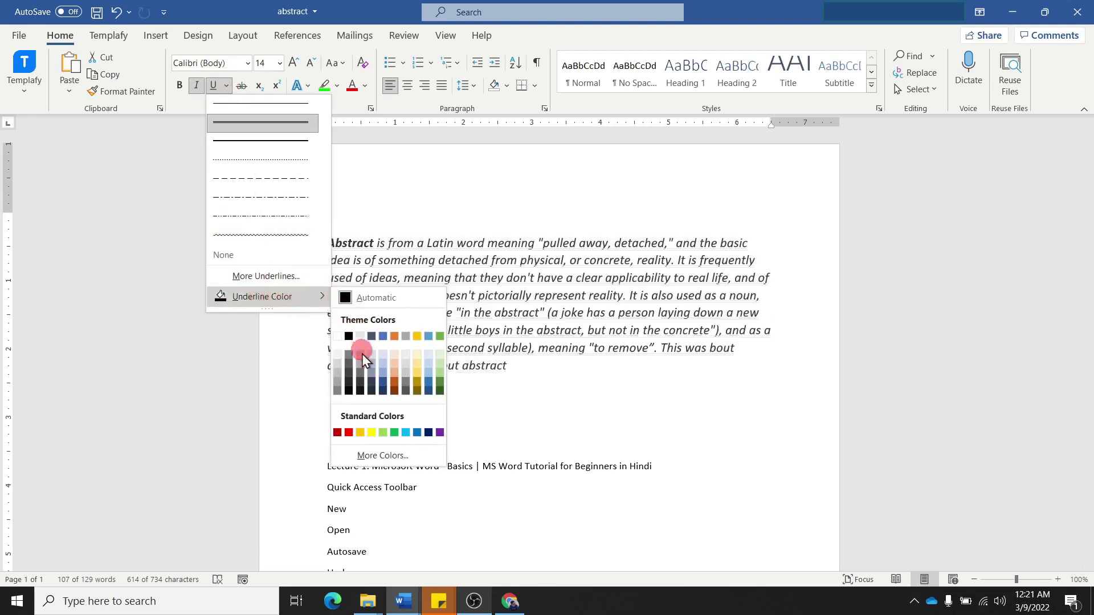
click(349, 432)
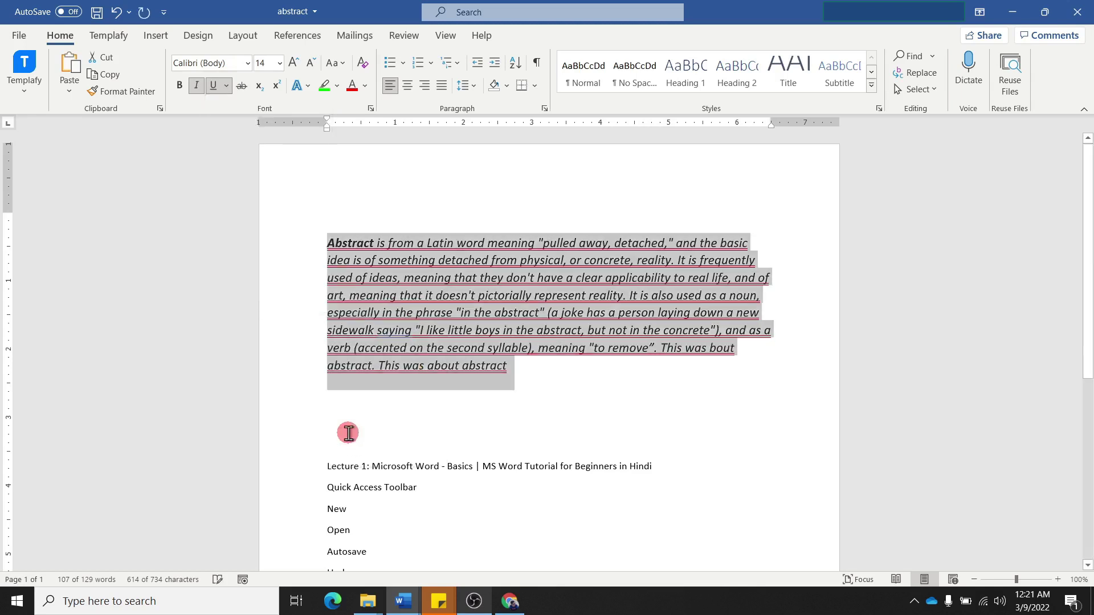
click(564, 341)
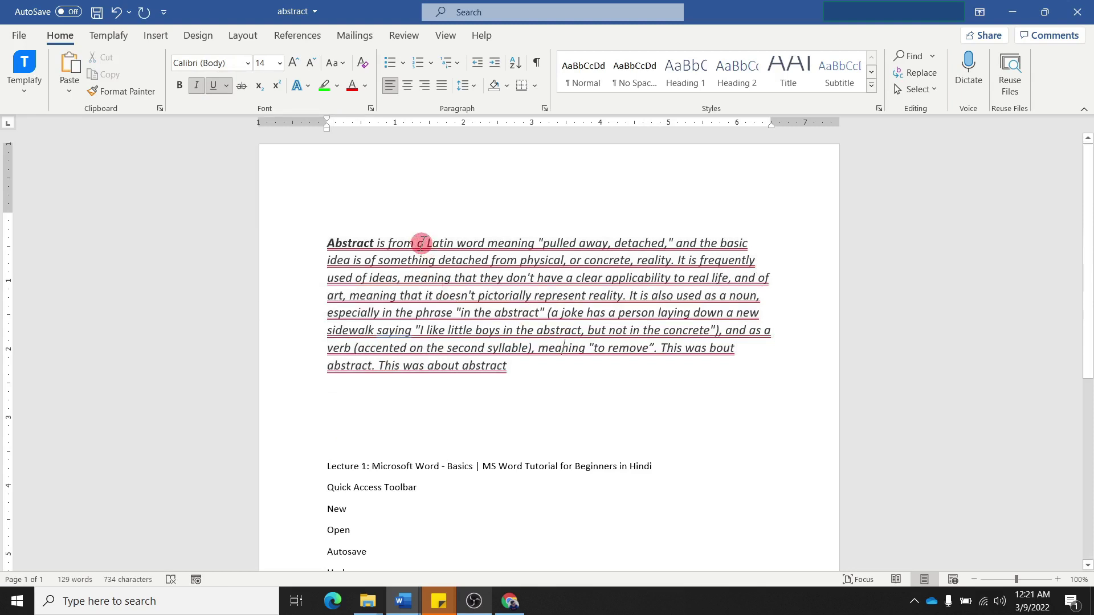
Reselect the Abstract paragraph and remove its underline
click(225, 86)
click(225, 86)
drag(519, 375, 327, 244)
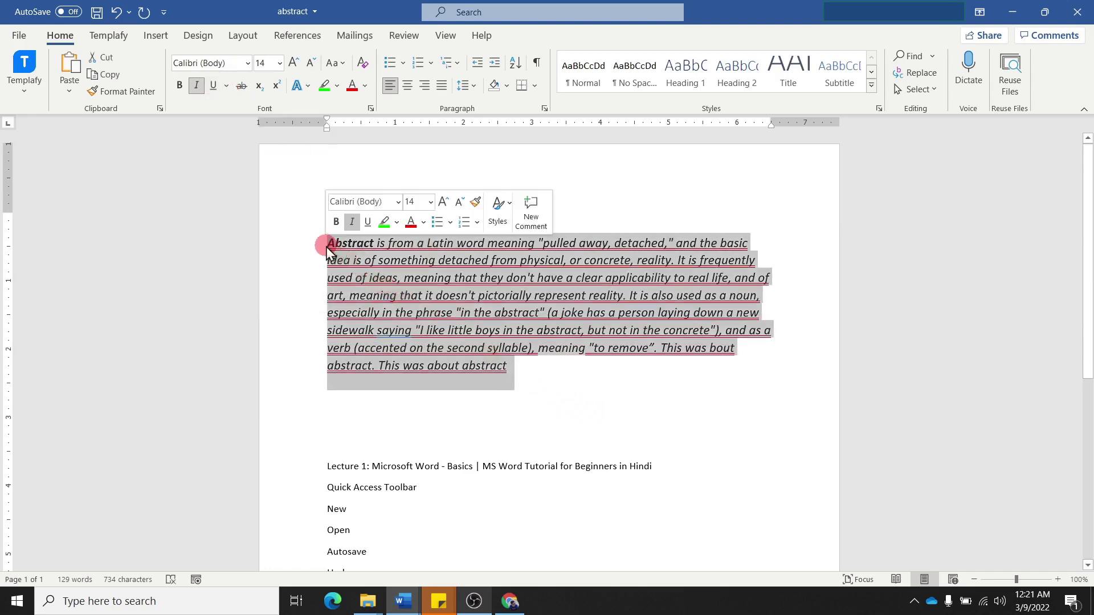
click(214, 85)
click(215, 86)
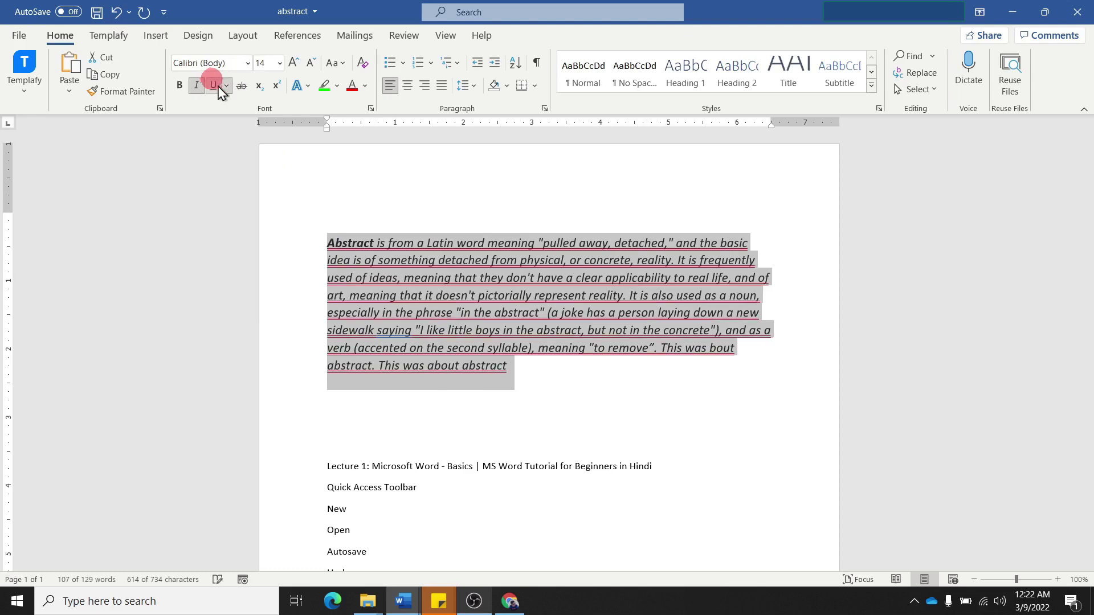
click(215, 87)
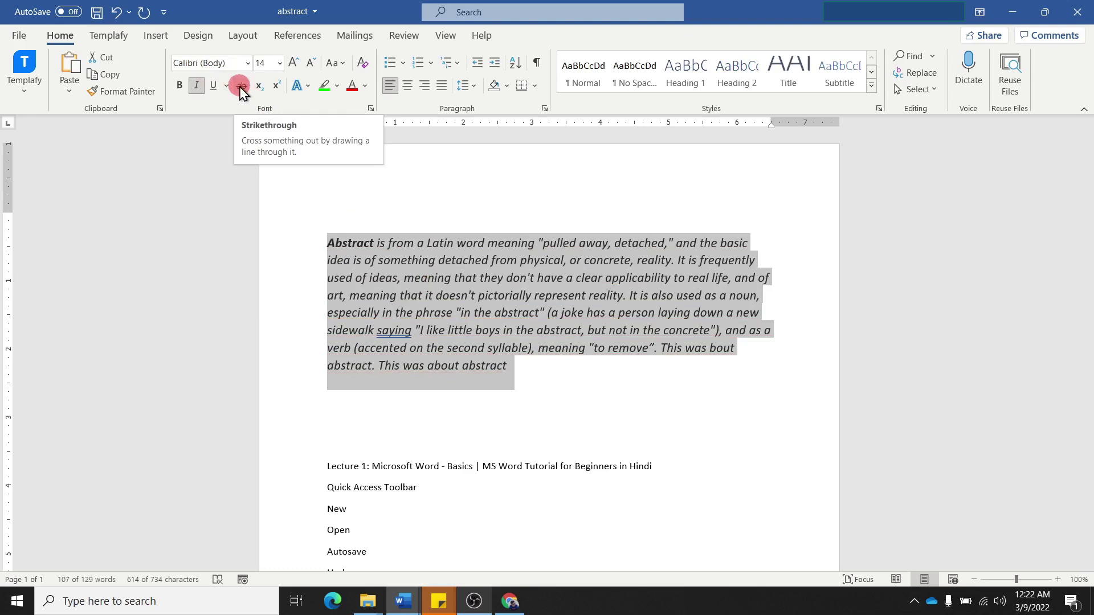
Apply a single strikethrough to the closing sentence 'This was about abstract'
click(398, 274)
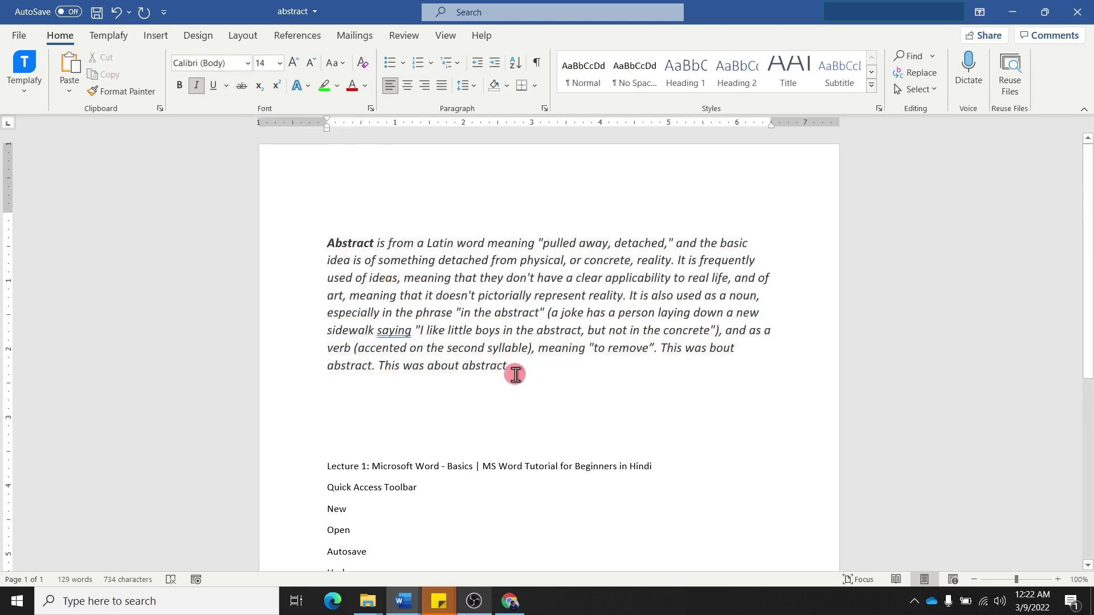
drag(515, 374, 380, 367)
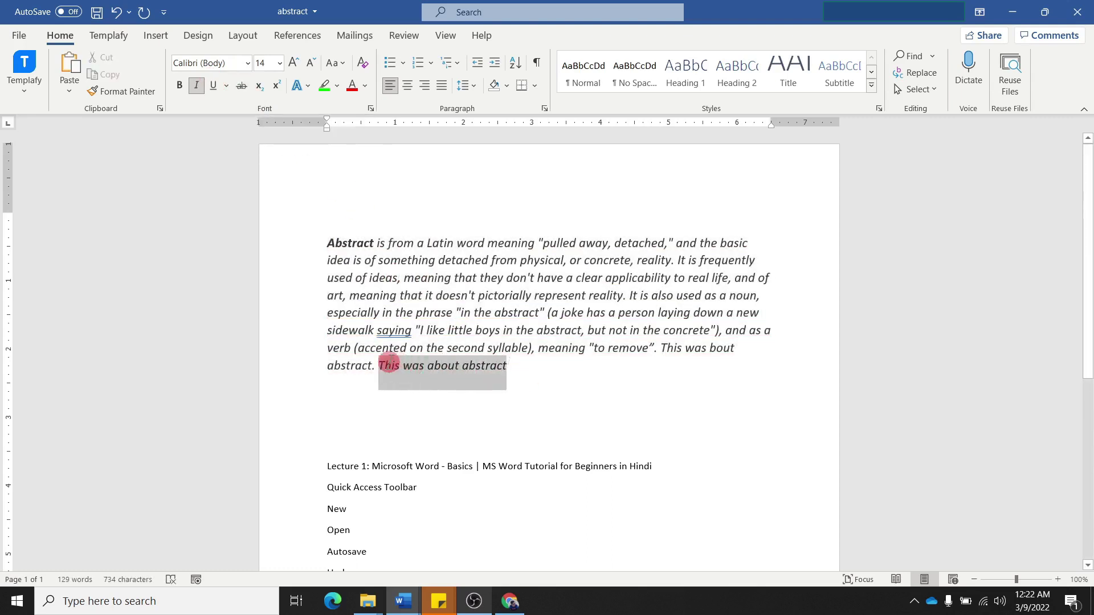
click(241, 87)
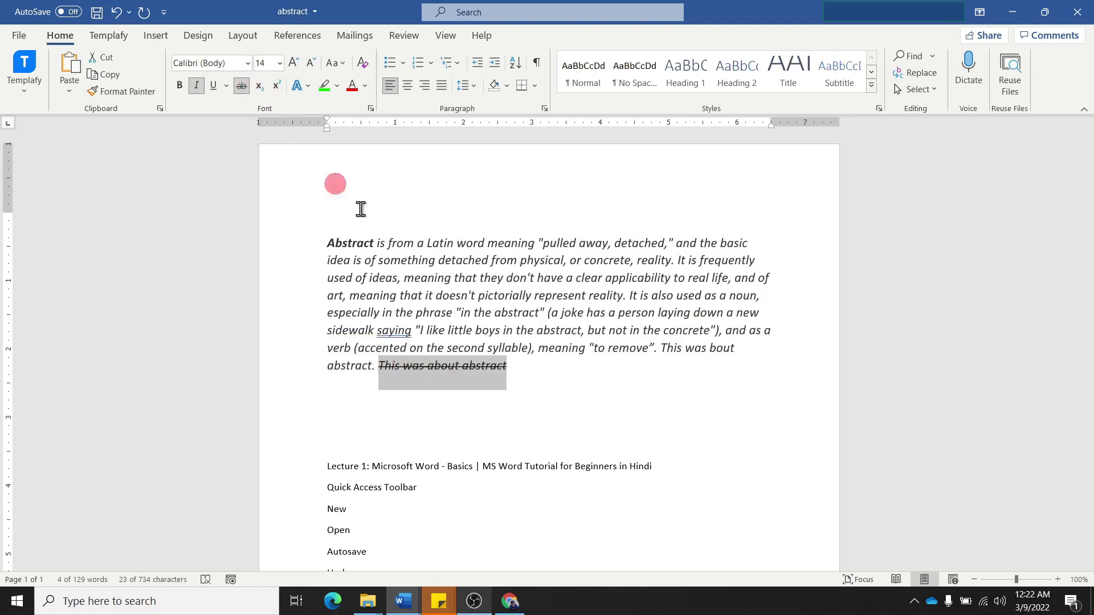
click(530, 375)
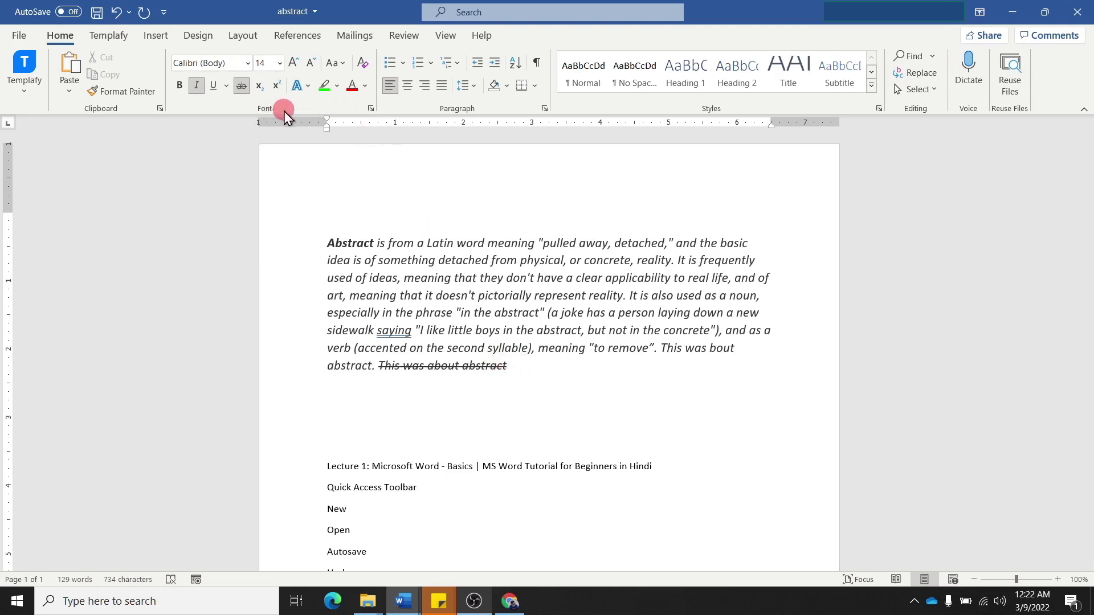
Give 'This was about abstract' a Double strikethrough through the Font dialog
click(371, 109)
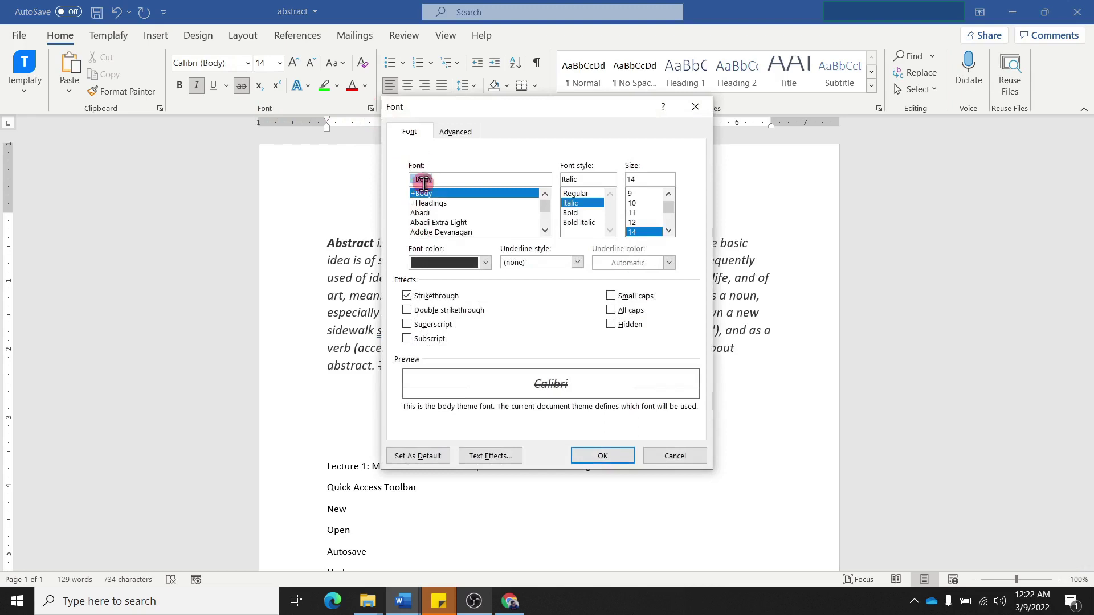
click(407, 310)
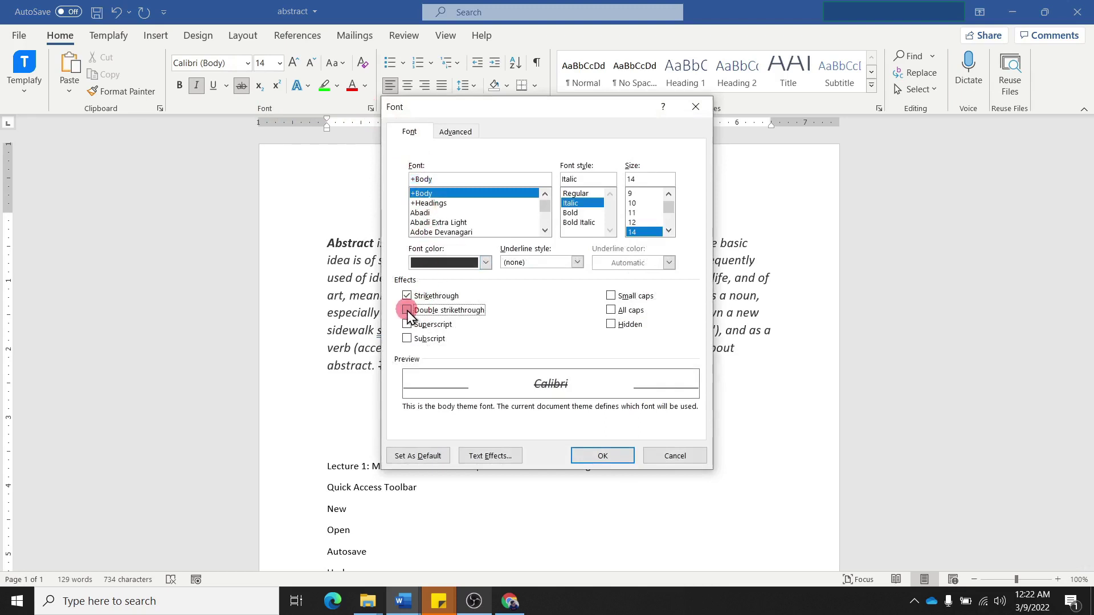
click(581, 455)
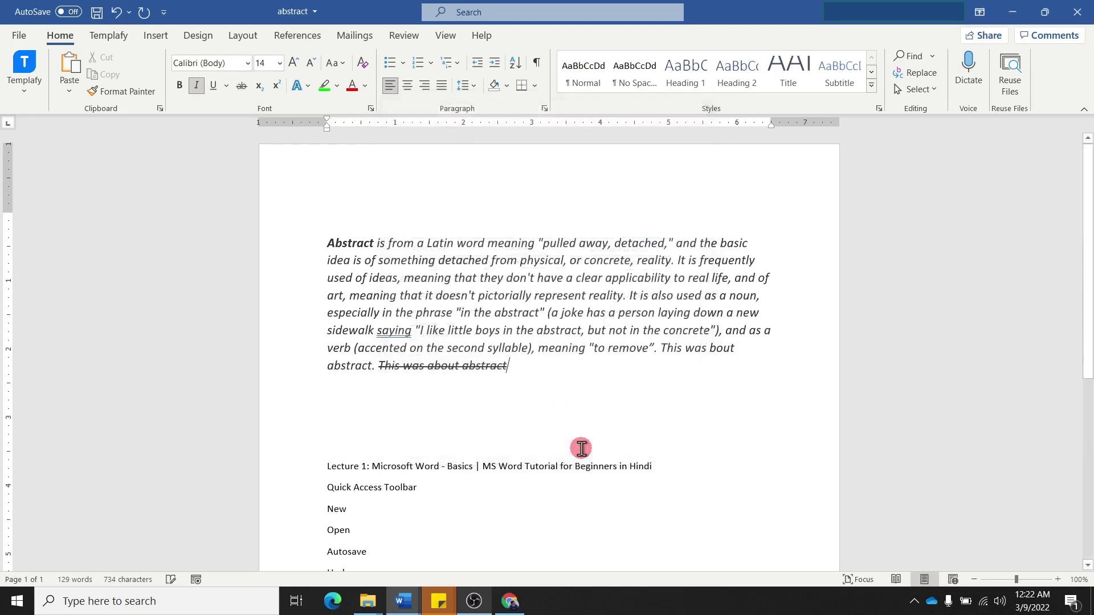
drag(509, 371, 383, 366)
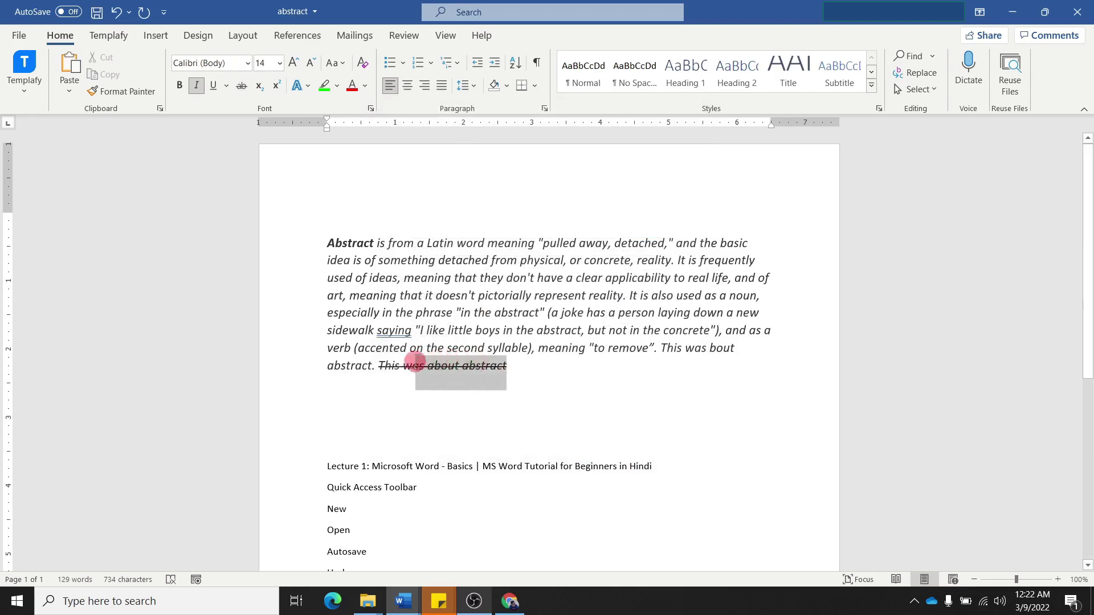
click(370, 108)
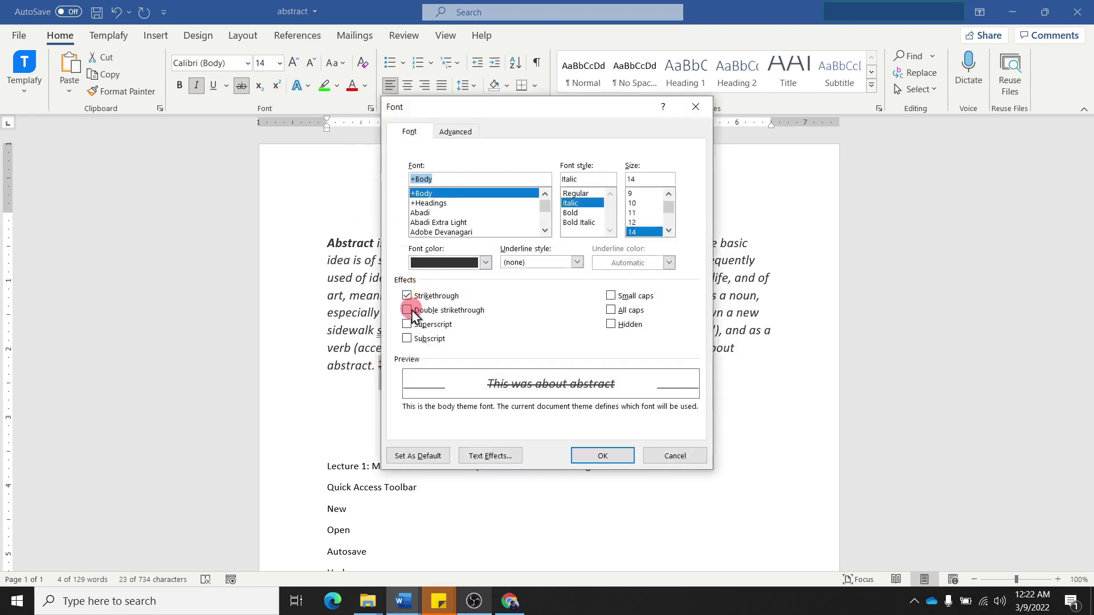
click(407, 310)
click(587, 455)
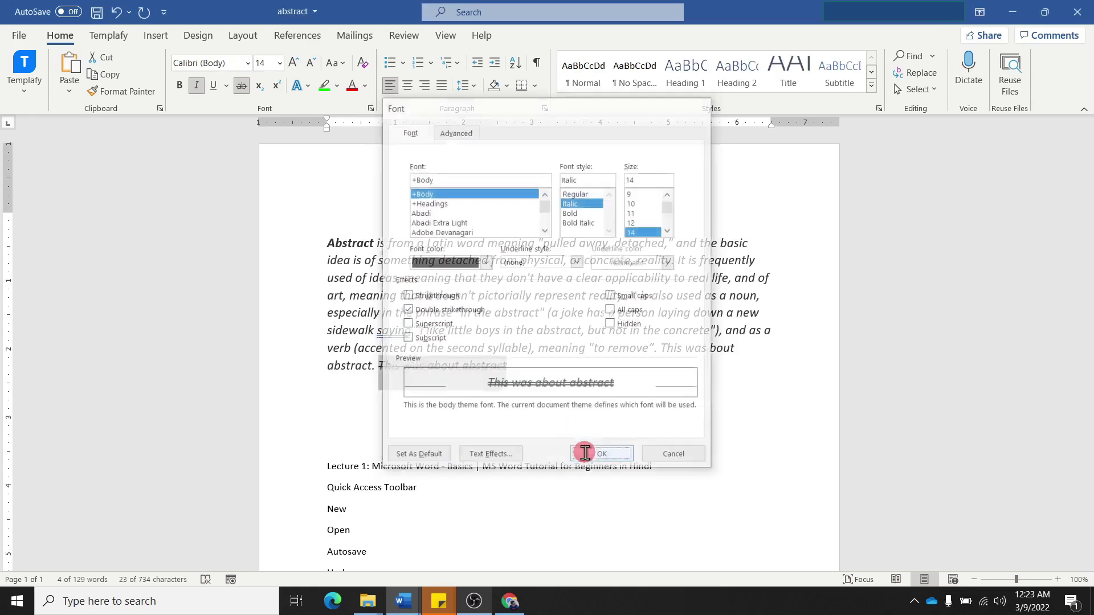
click(453, 407)
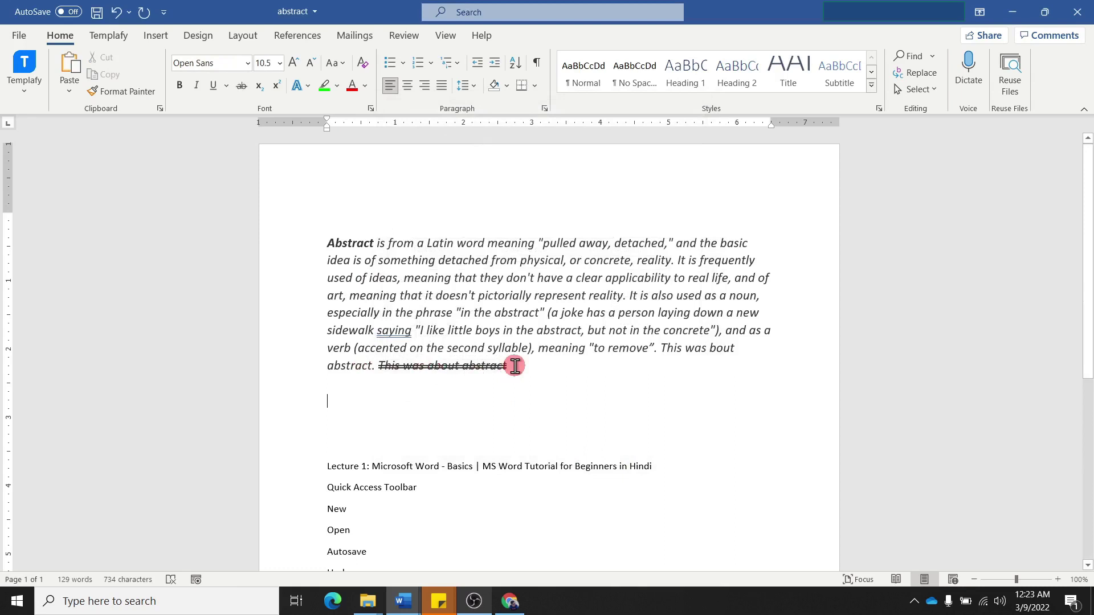
drag(515, 366, 382, 370)
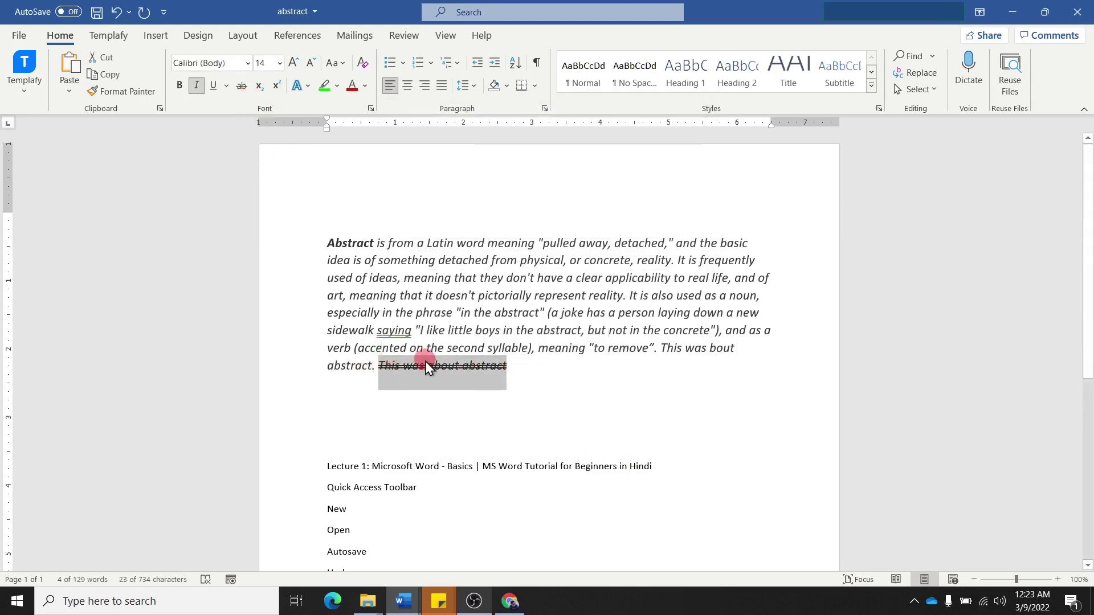
Select the word 'Abstract' and make it subscript
click(432, 331)
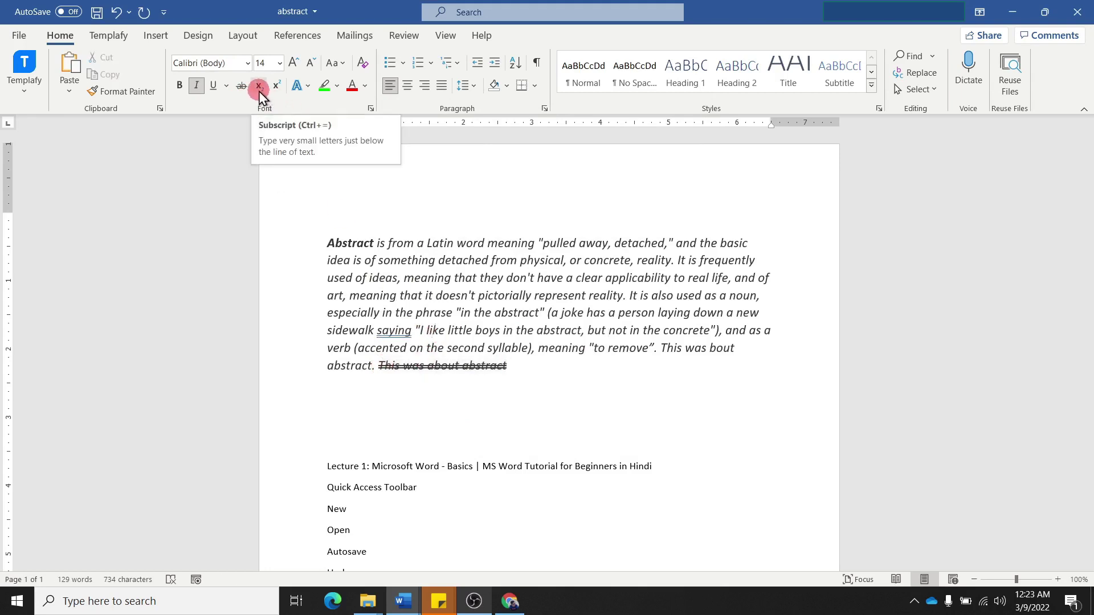
click(329, 244)
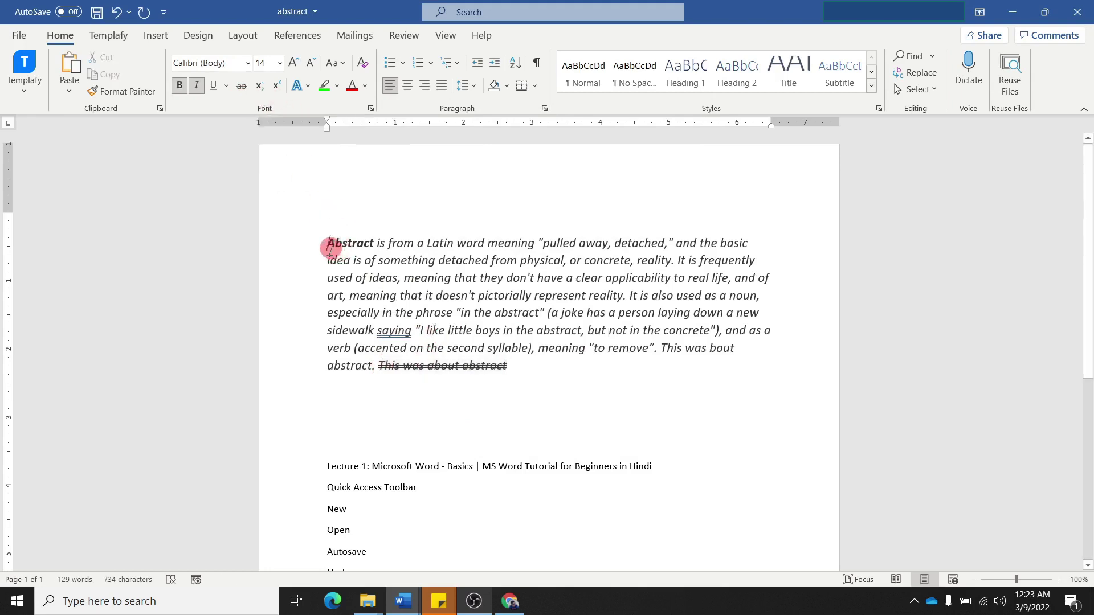
click(259, 86)
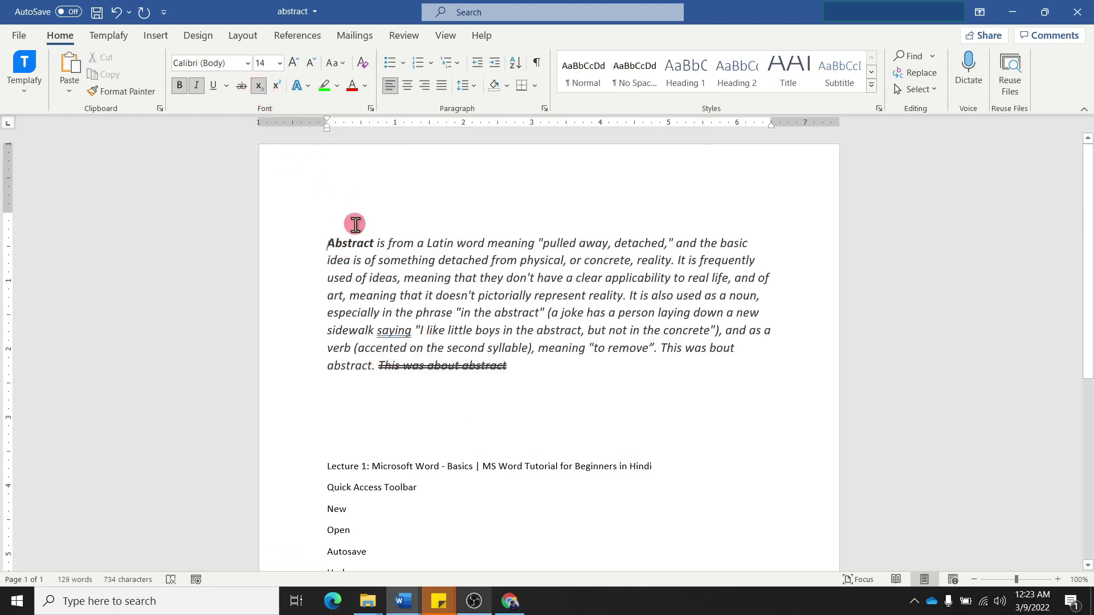
double_click(349, 244)
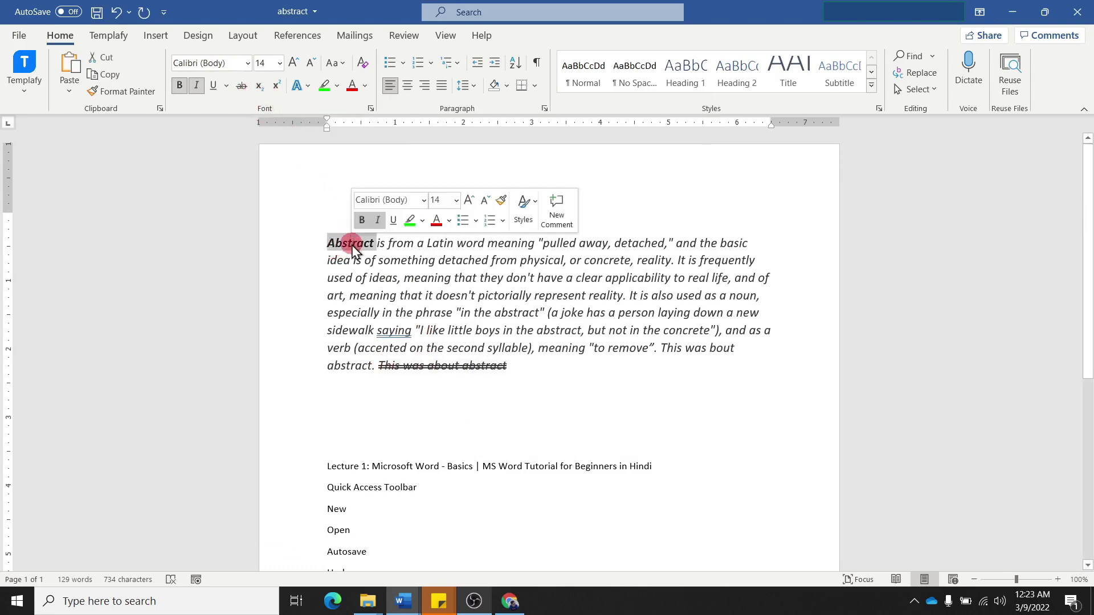
click(259, 86)
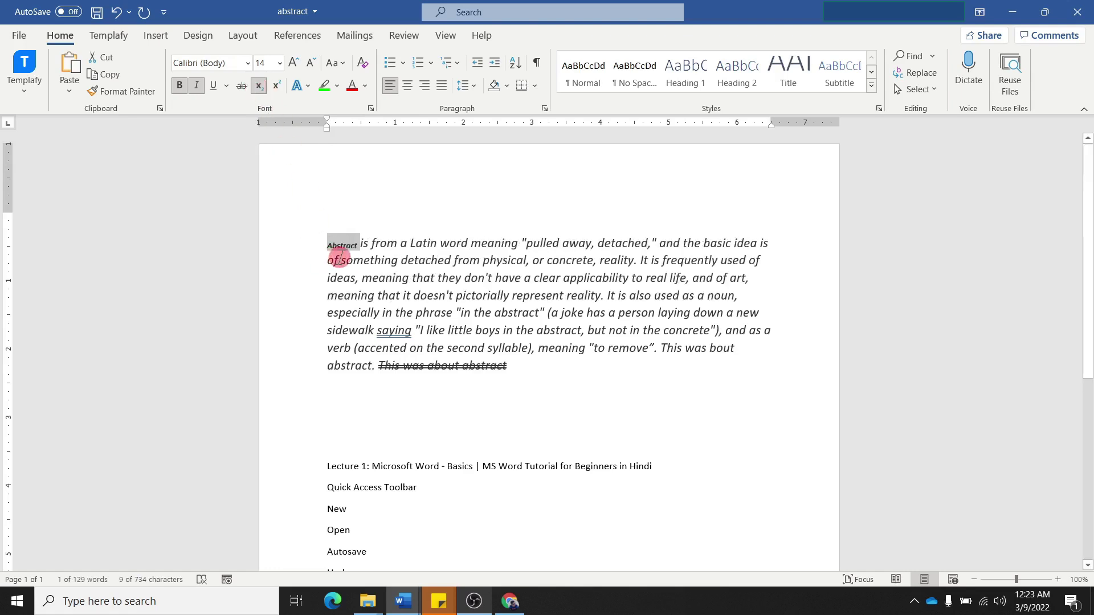
Switch 'Abstract' to superscript, try the script shortcuts, then reapply Superscript
click(276, 85)
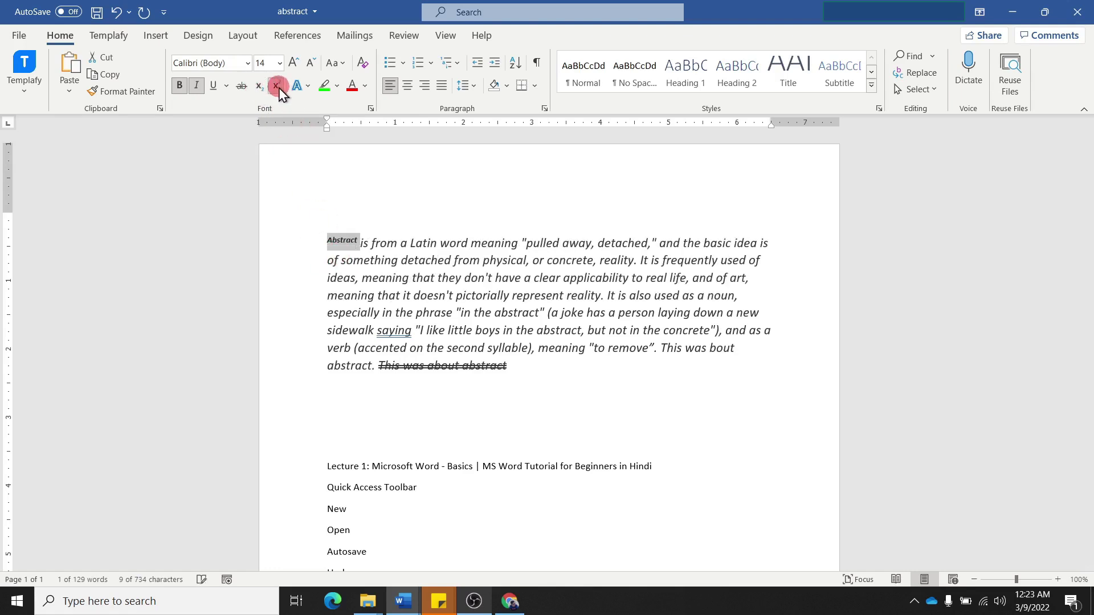
click(415, 287)
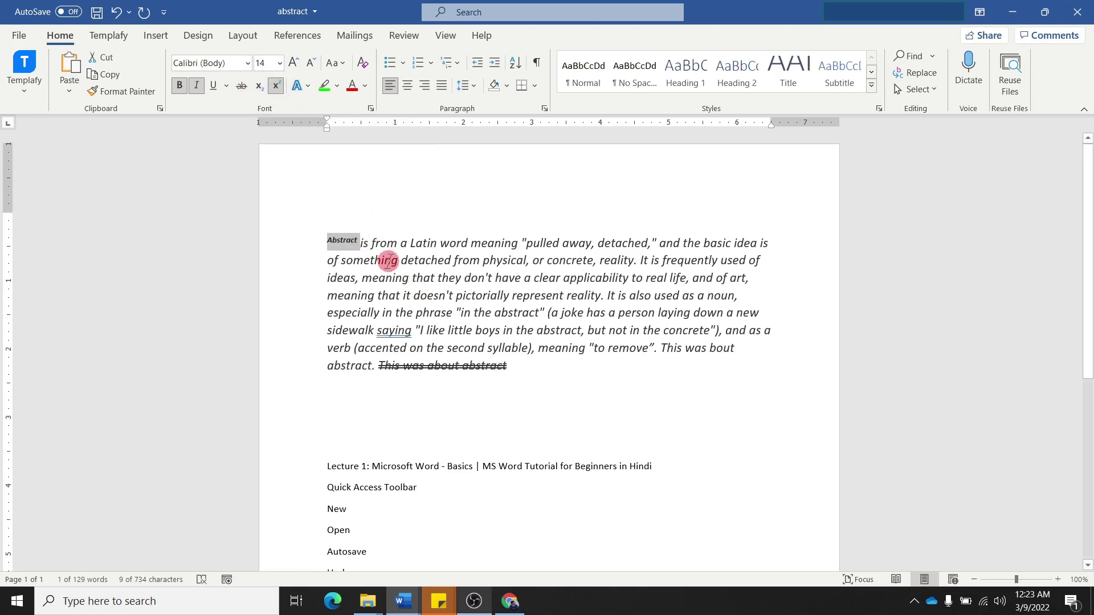
key(ctrl+shift+plus)
key(ctrl+equal)
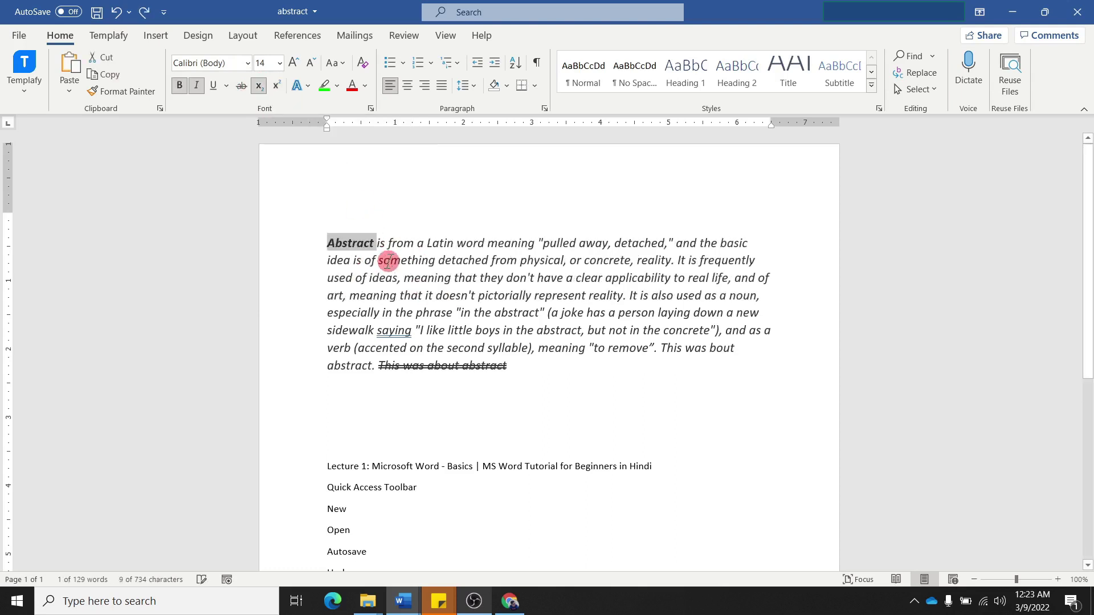
key(ctrl+equal)
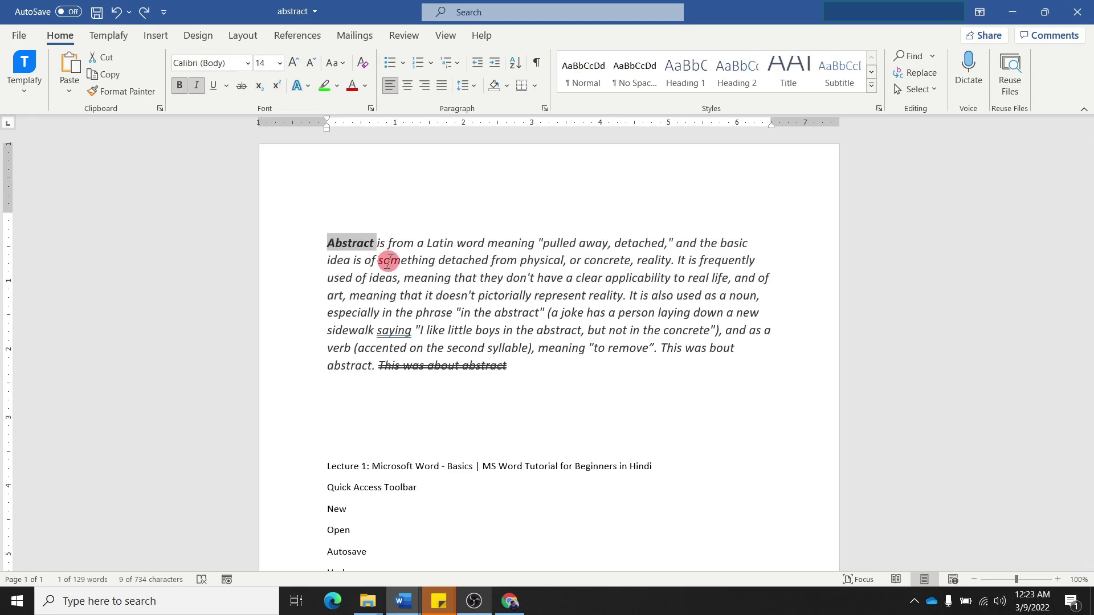
click(277, 87)
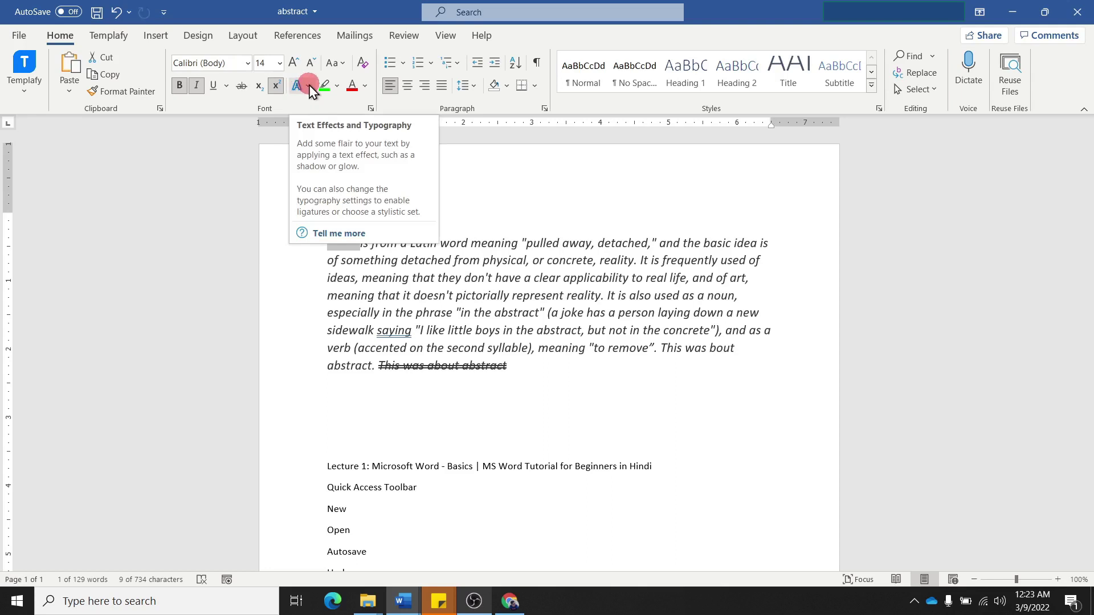
Apply the shadowed black text effect to the whole Abstract paragraph
click(521, 349)
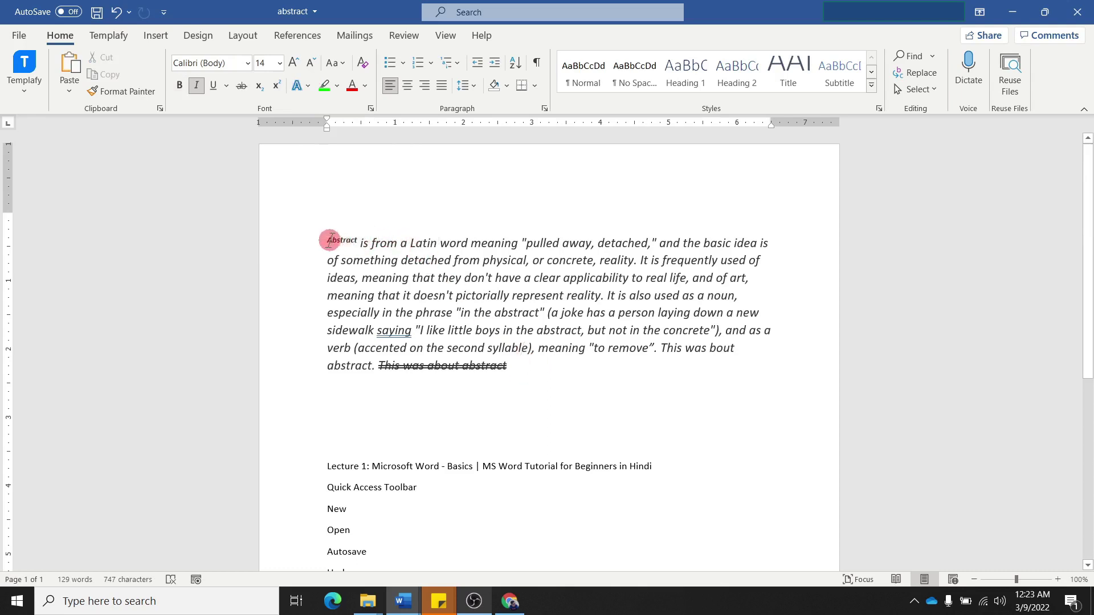
drag(326, 240, 369, 368)
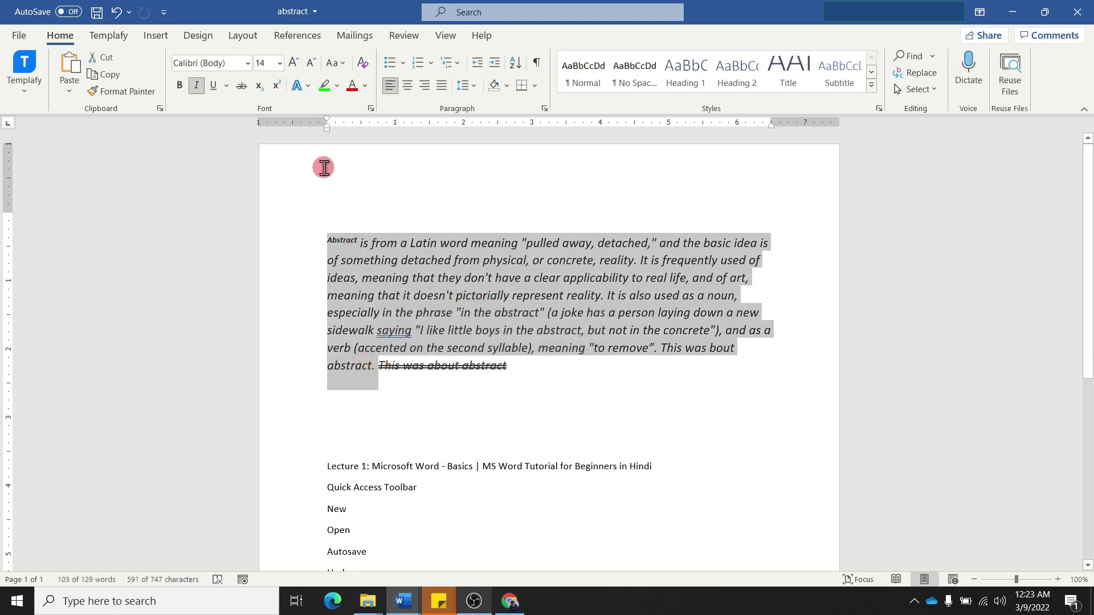
click(297, 85)
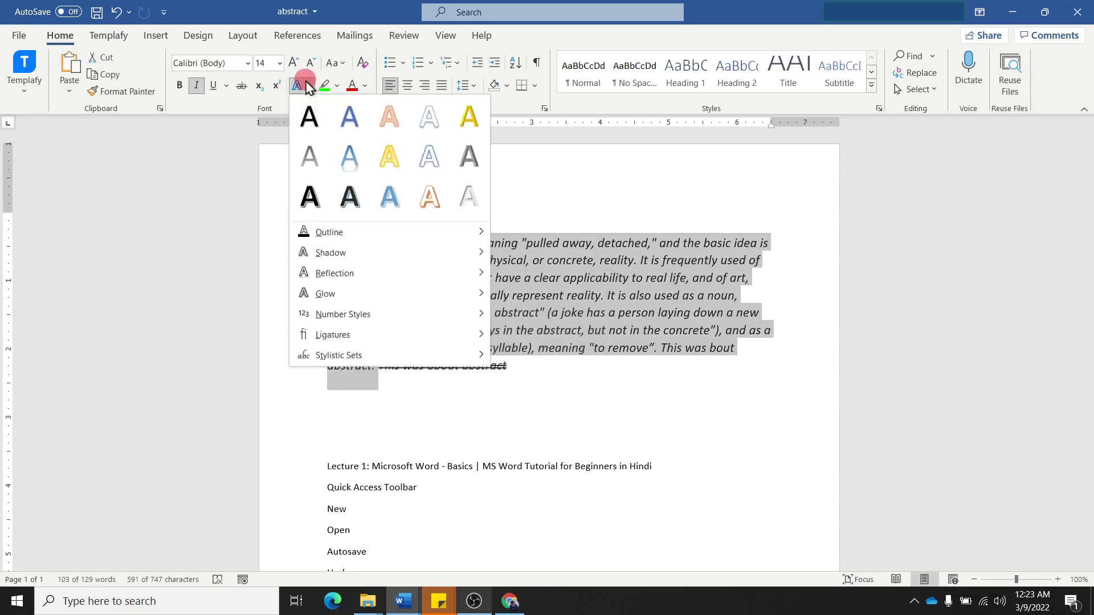
click(308, 197)
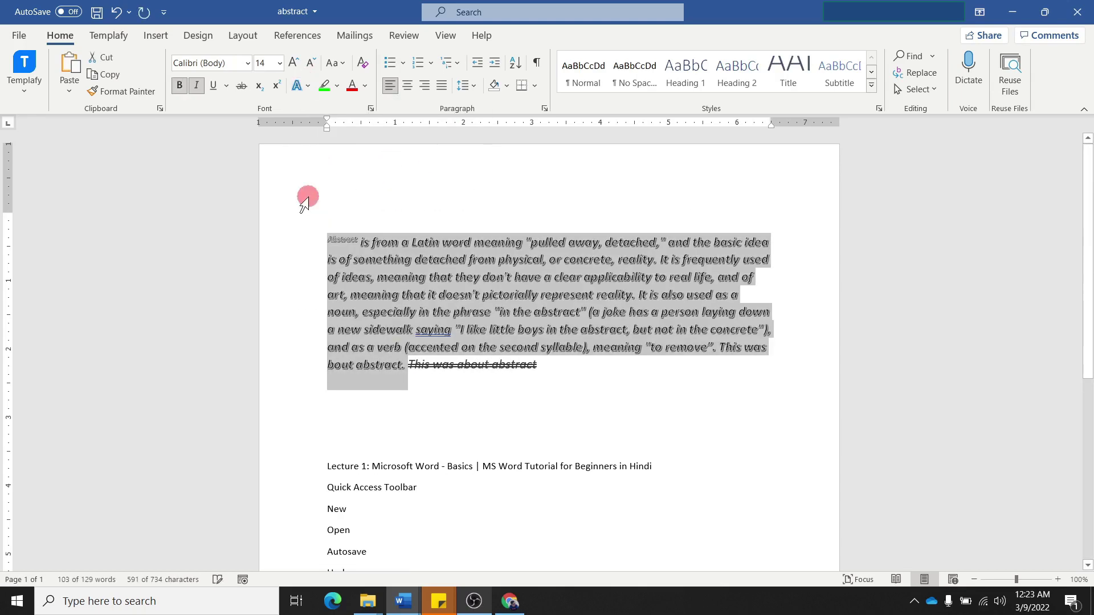
click(547, 418)
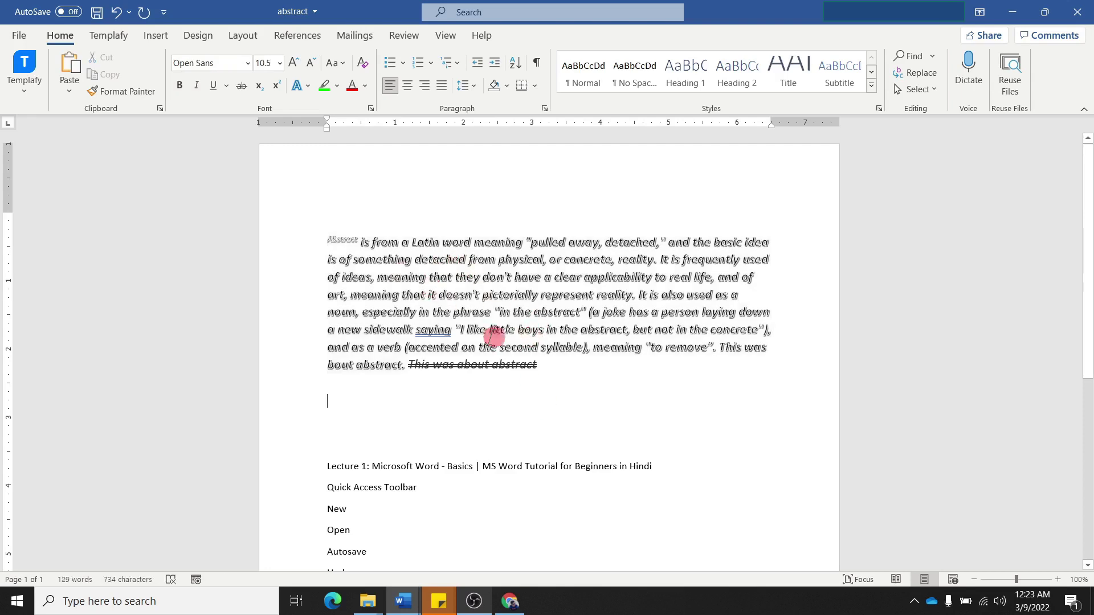
Recheck the text effects gallery without changes, then select the first sentence through "reality."
drag(328, 240, 538, 369)
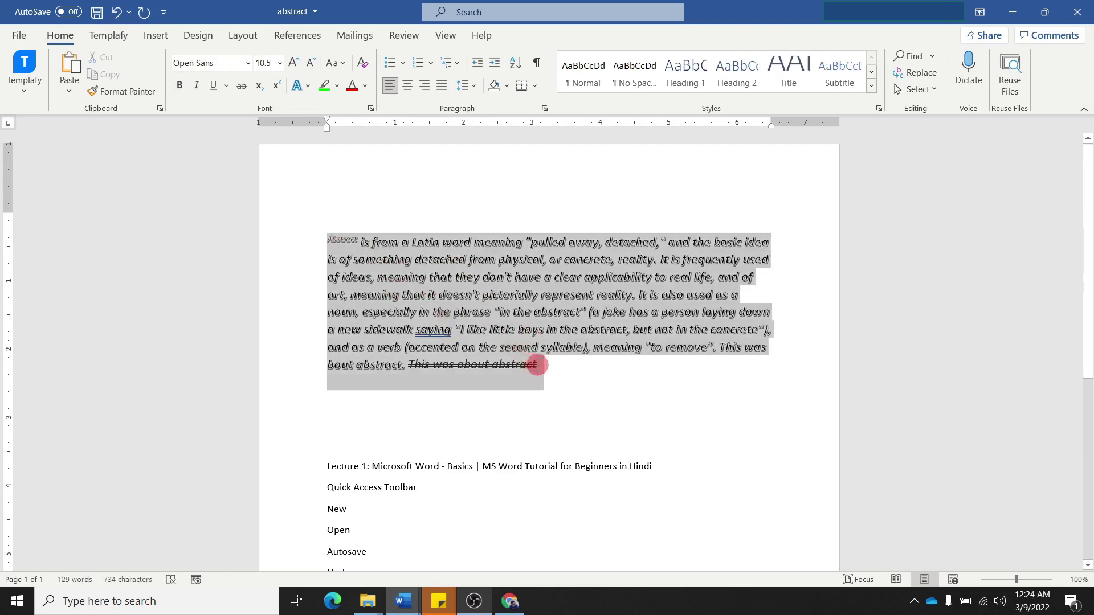
click(308, 85)
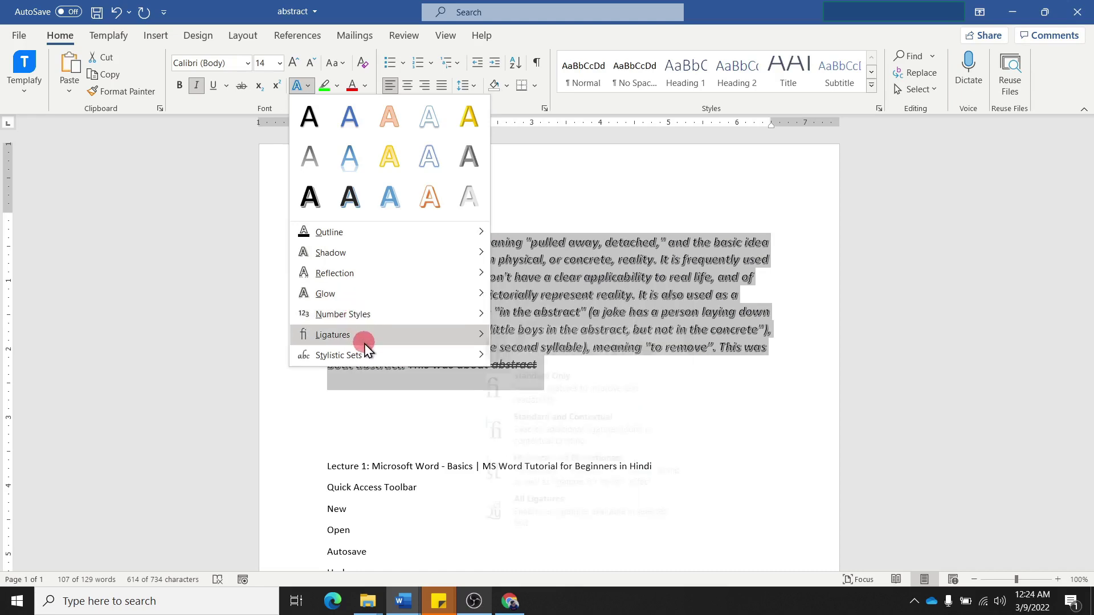
mouse_move(388, 233)
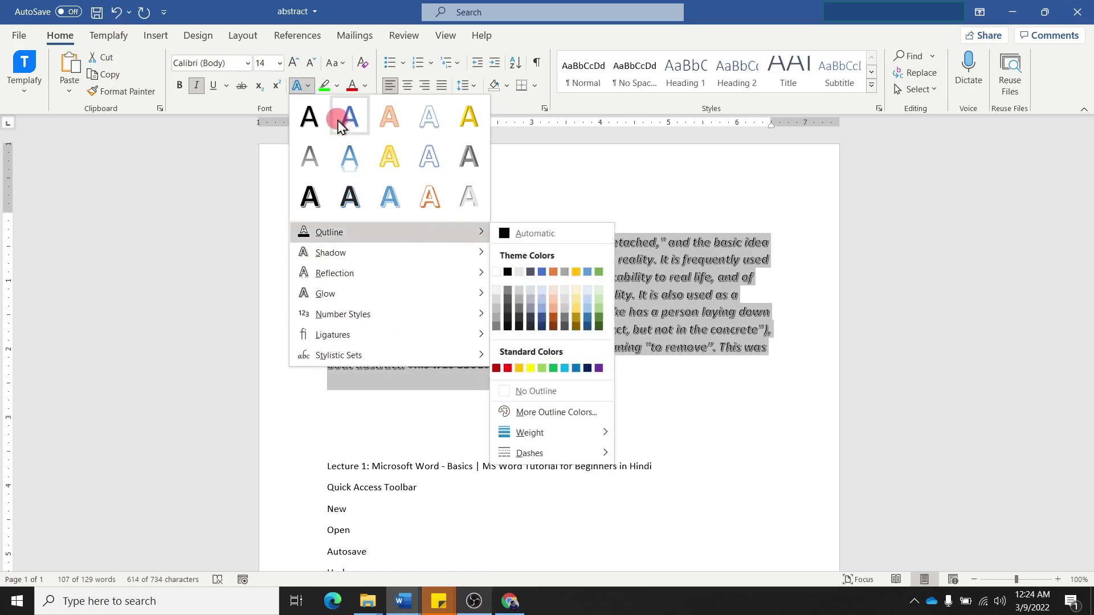
click(272, 193)
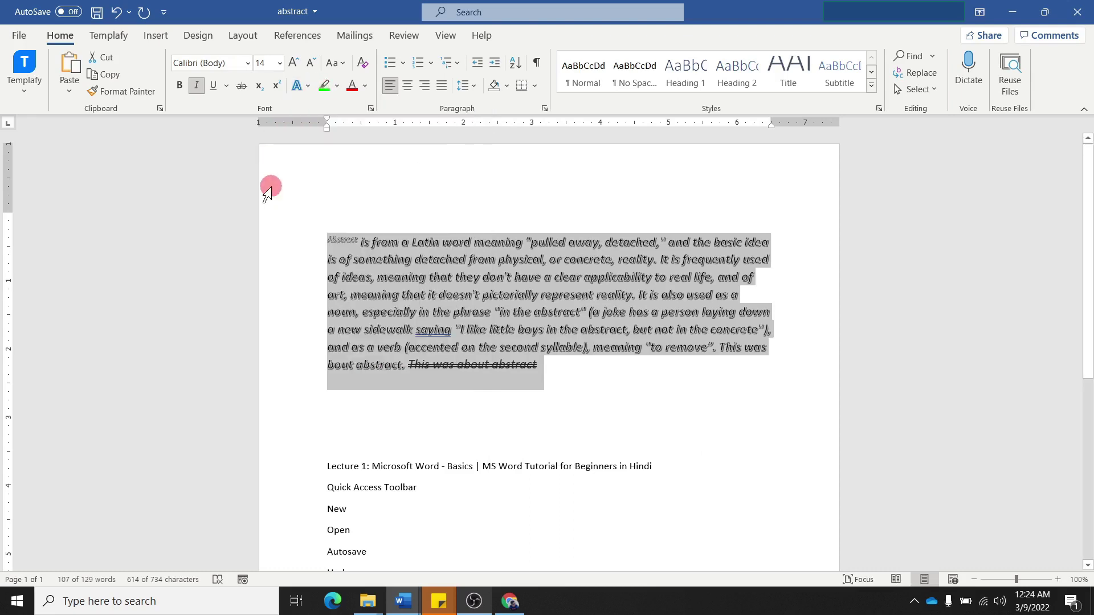
click(427, 228)
drag(327, 240, 660, 263)
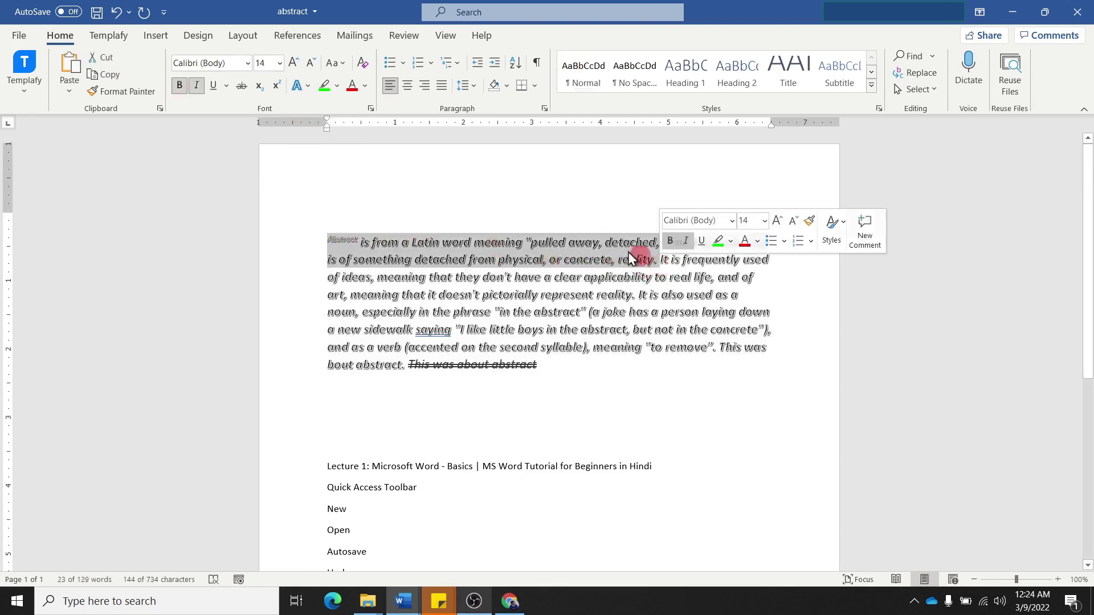
Highlight the opening sentence through "reality." in bright green, then select "meaning" through "phrase"
click(338, 86)
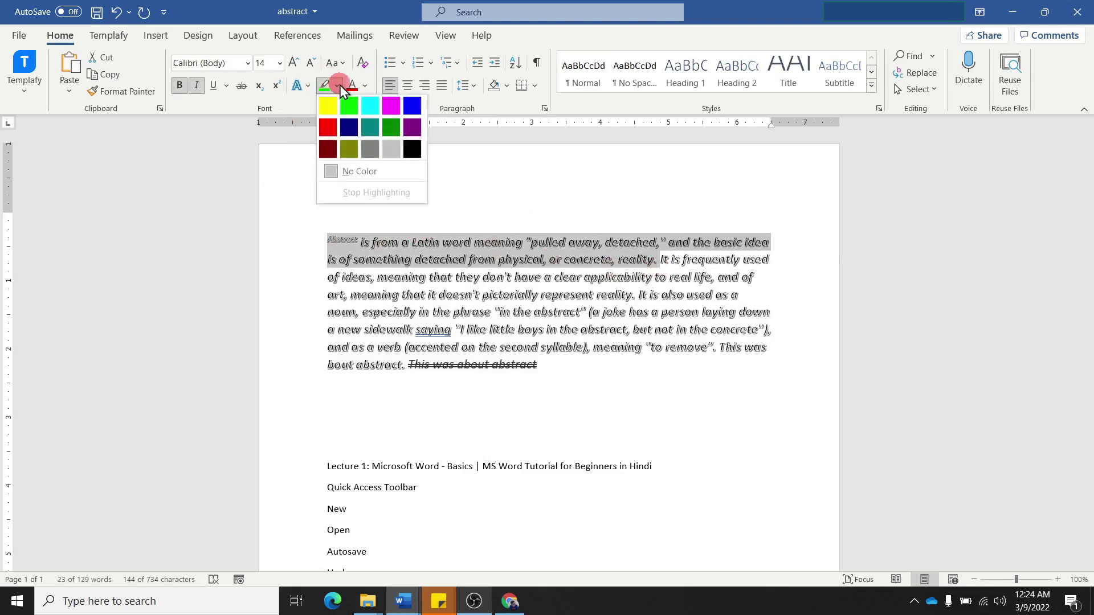
click(330, 128)
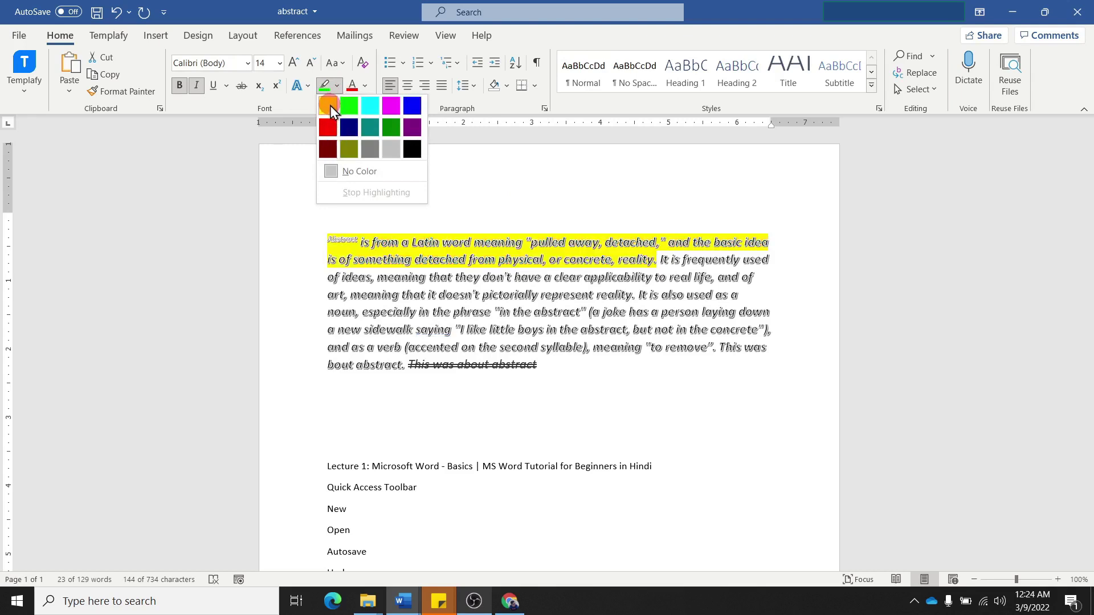
click(347, 108)
key(Right)
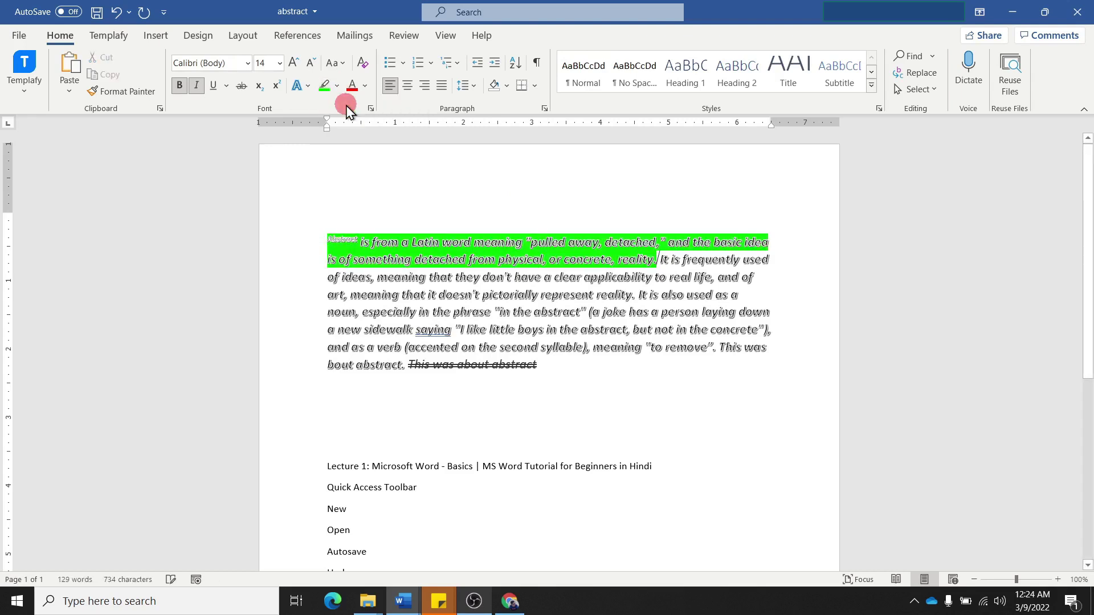
click(337, 85)
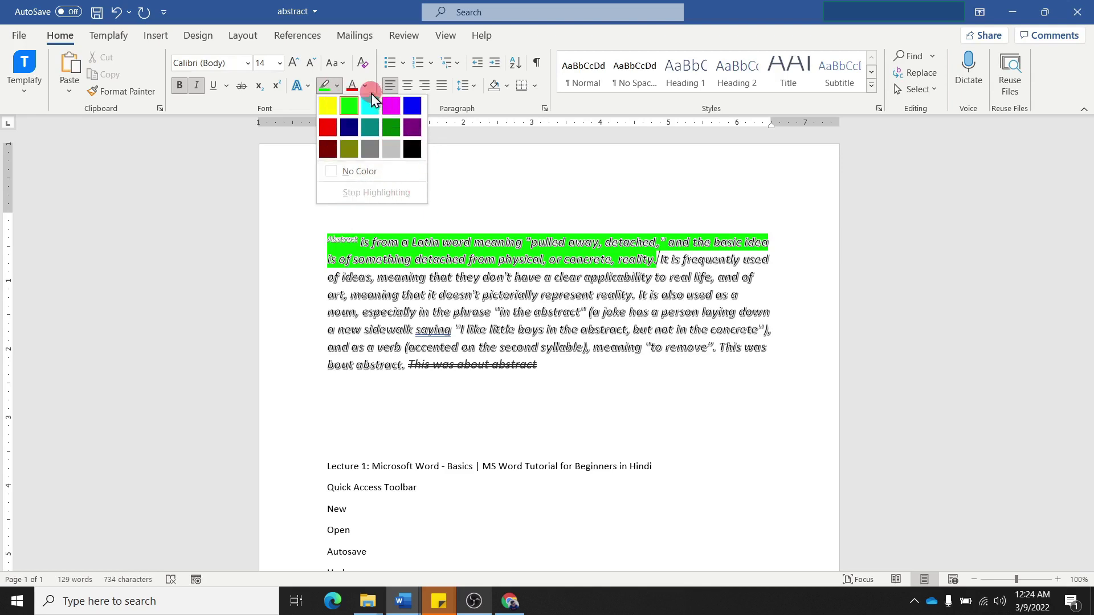
click(476, 165)
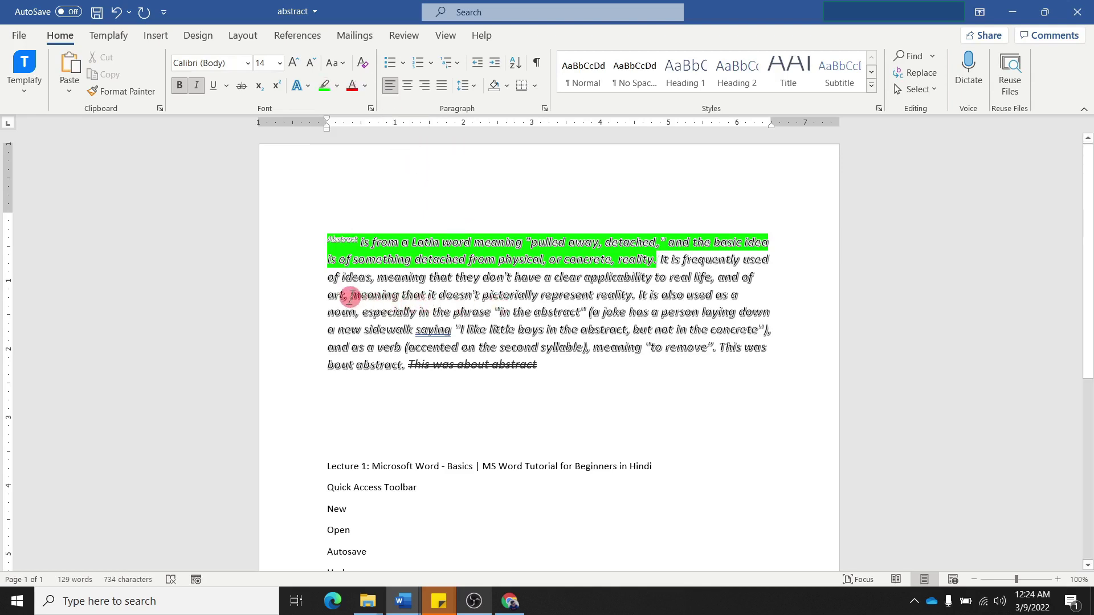
drag(350, 297, 503, 307)
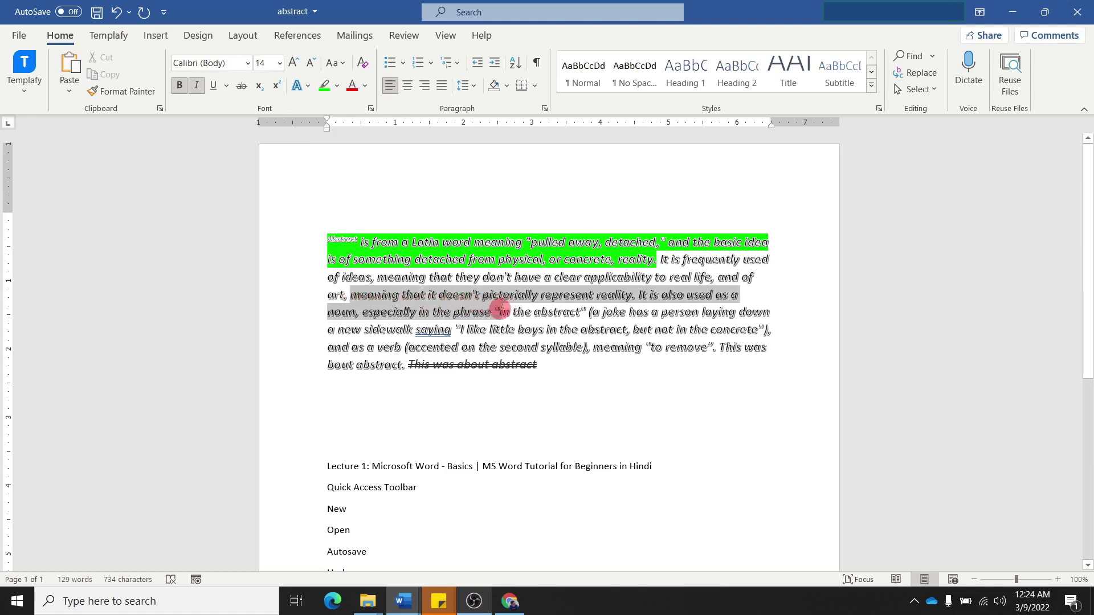
Colour the "meaning" through "phrase" text pure red with custom RGB 255, 0, 0
click(365, 87)
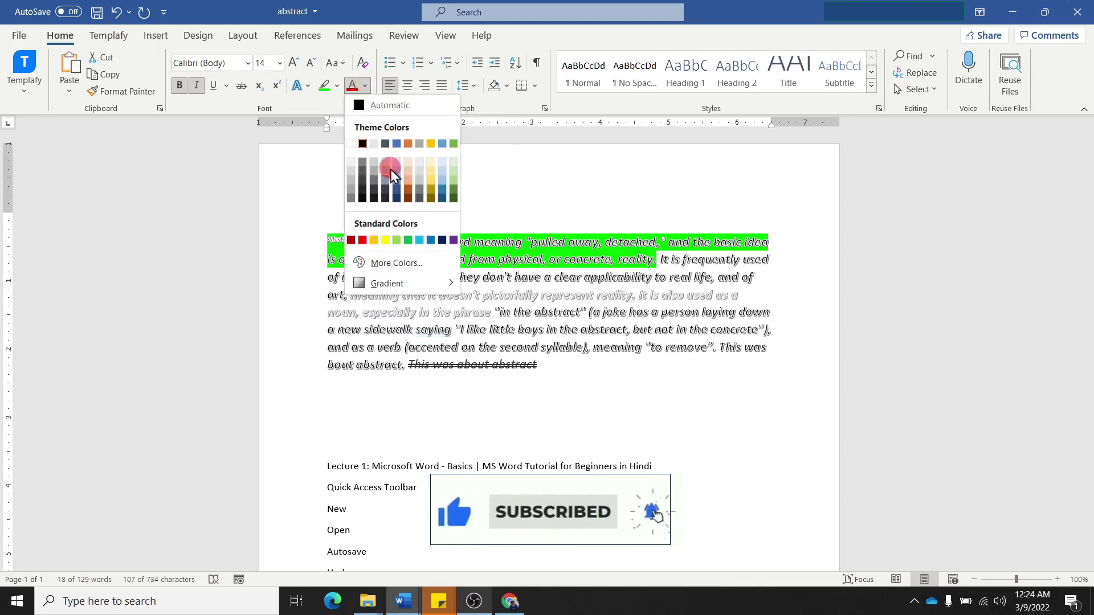
click(364, 240)
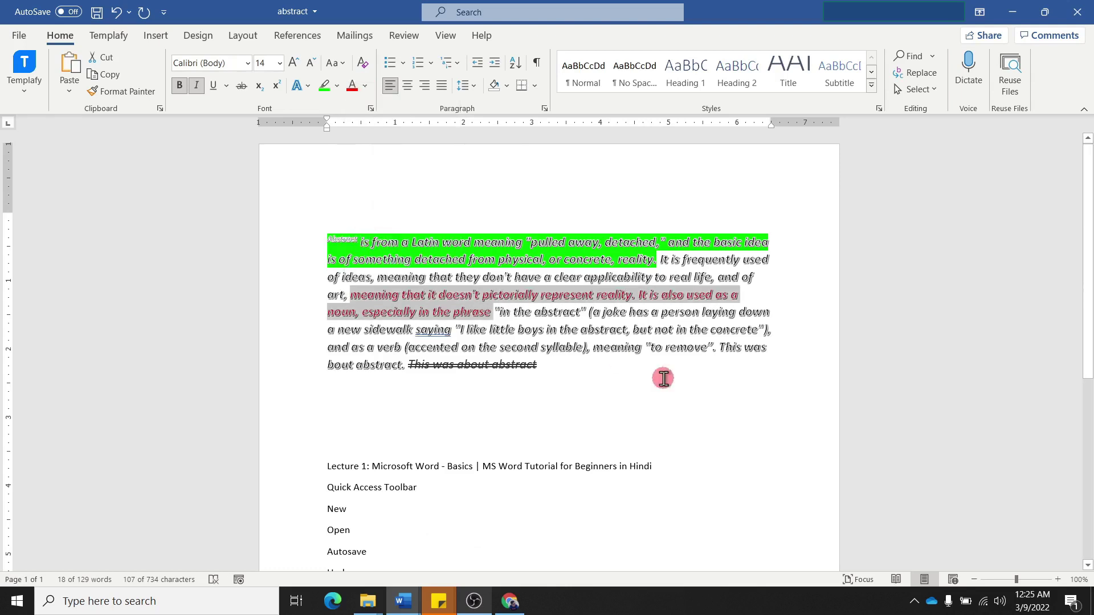
click(364, 86)
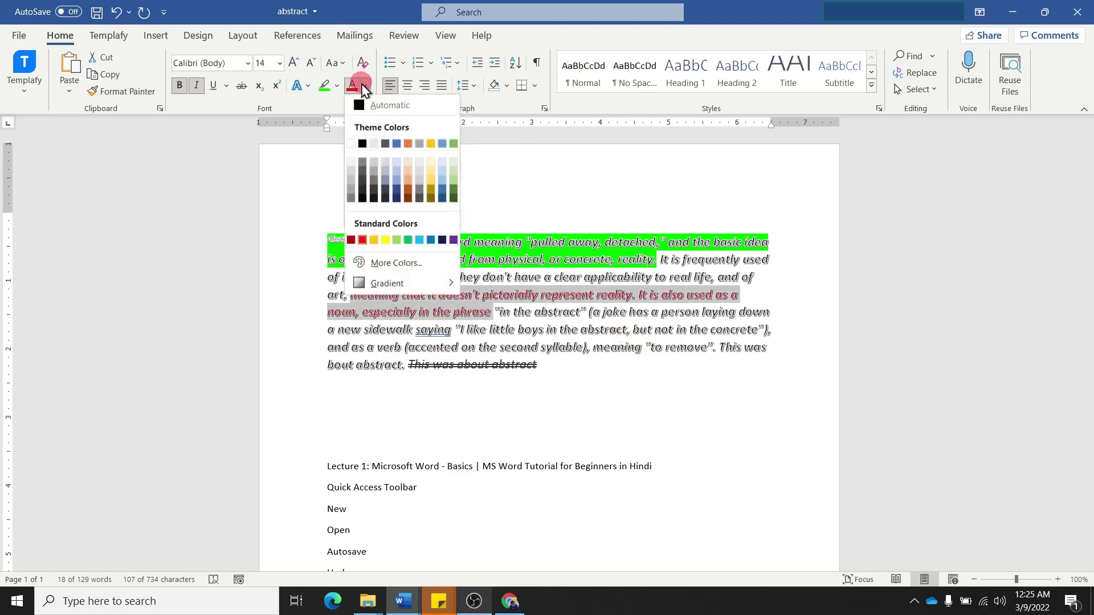
click(365, 87)
click(366, 89)
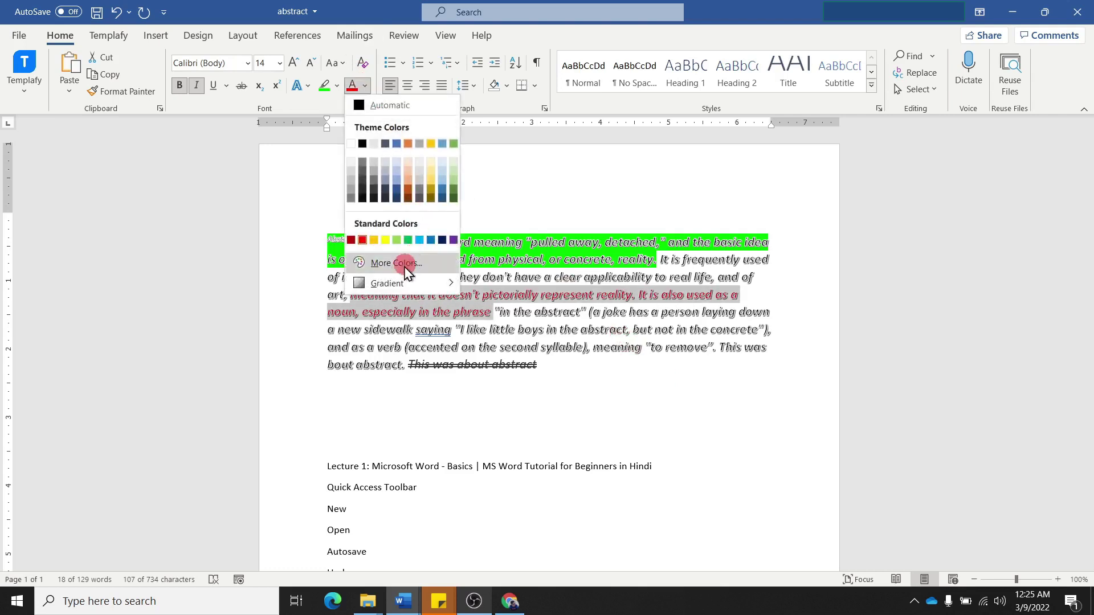
mouse_move(388, 283)
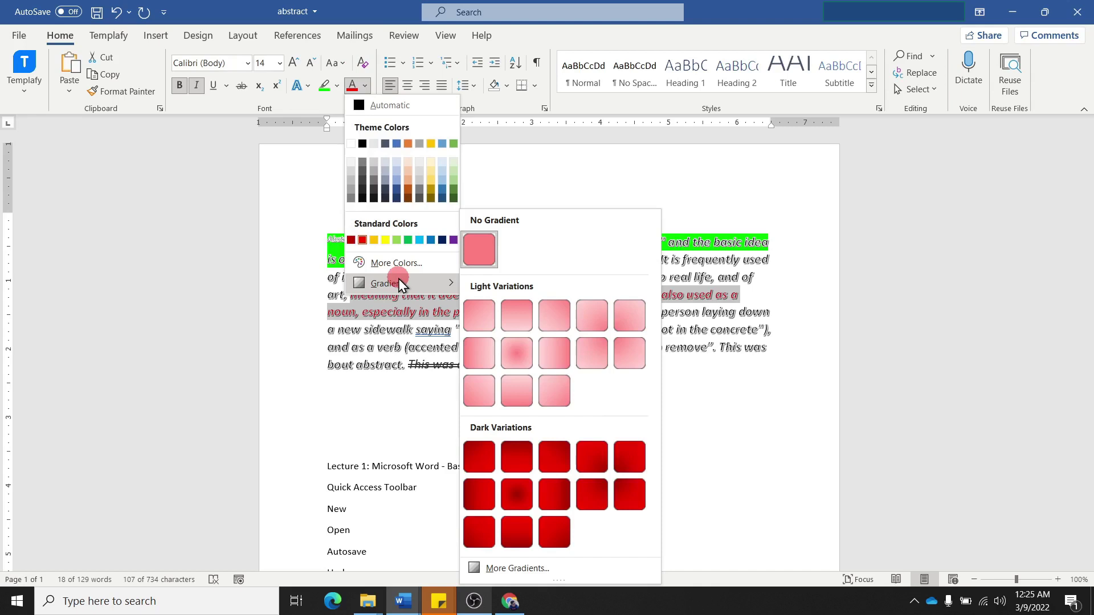
click(401, 264)
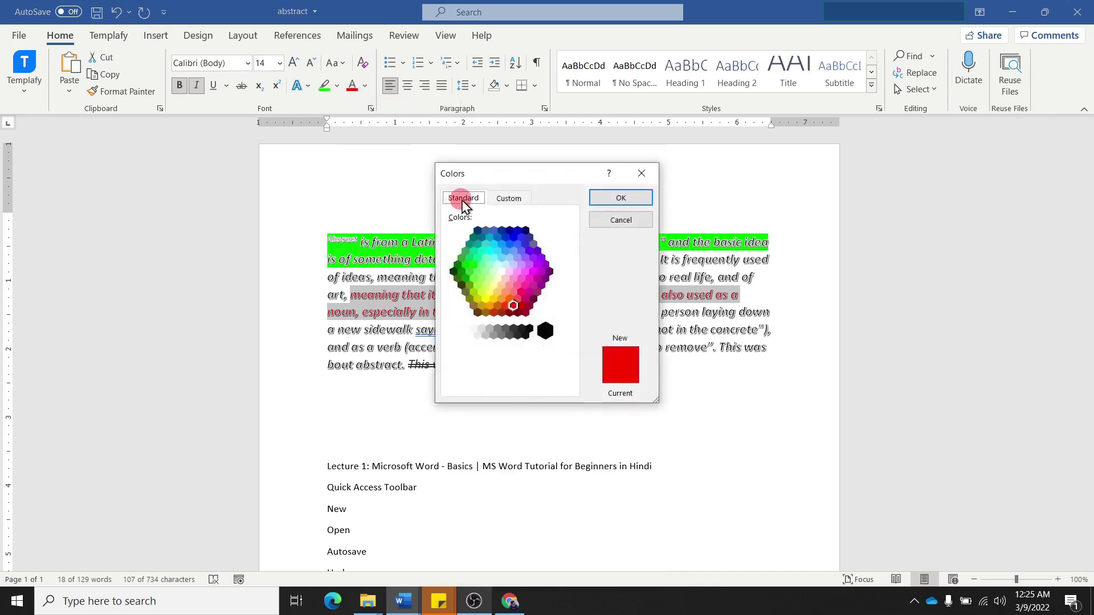
click(495, 200)
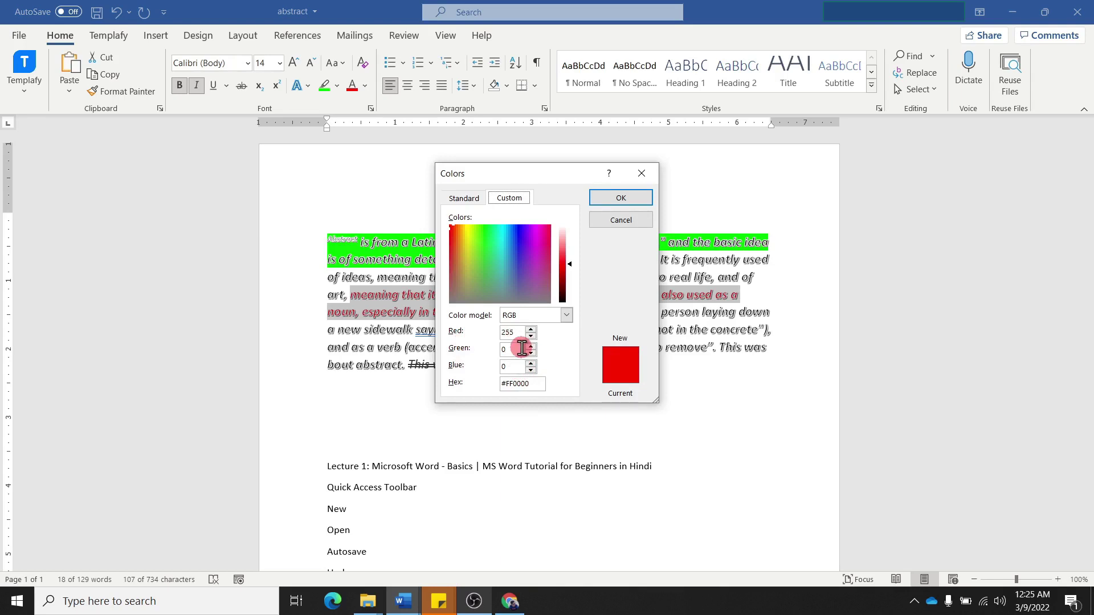
click(618, 197)
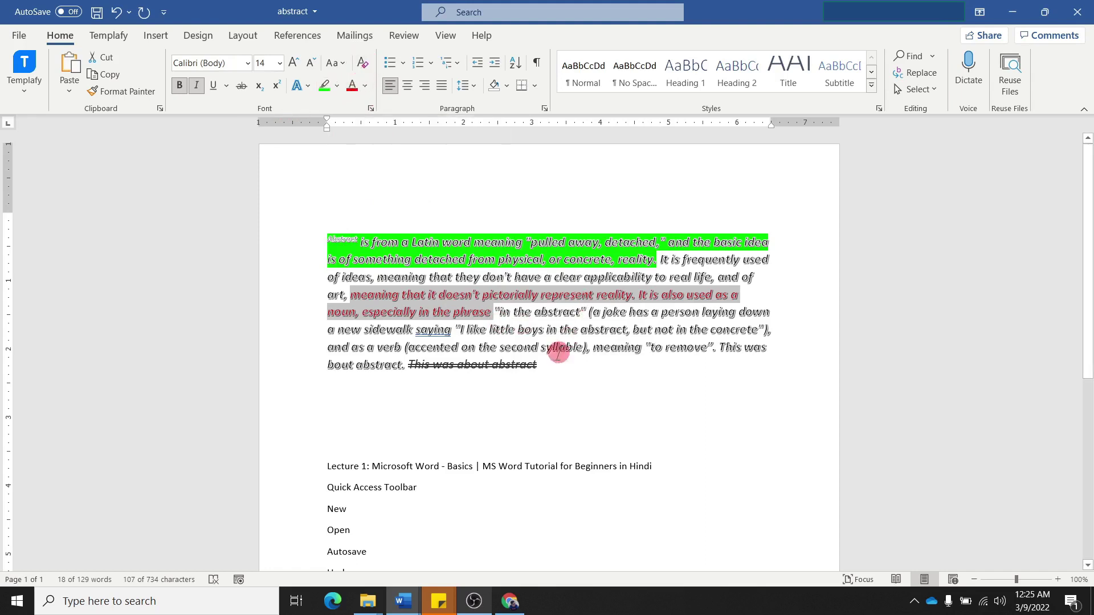
Clear all formatting from the Abstract paragraph, leaving plain Calibri text with its green highlight
drag(545, 366, 346, 240)
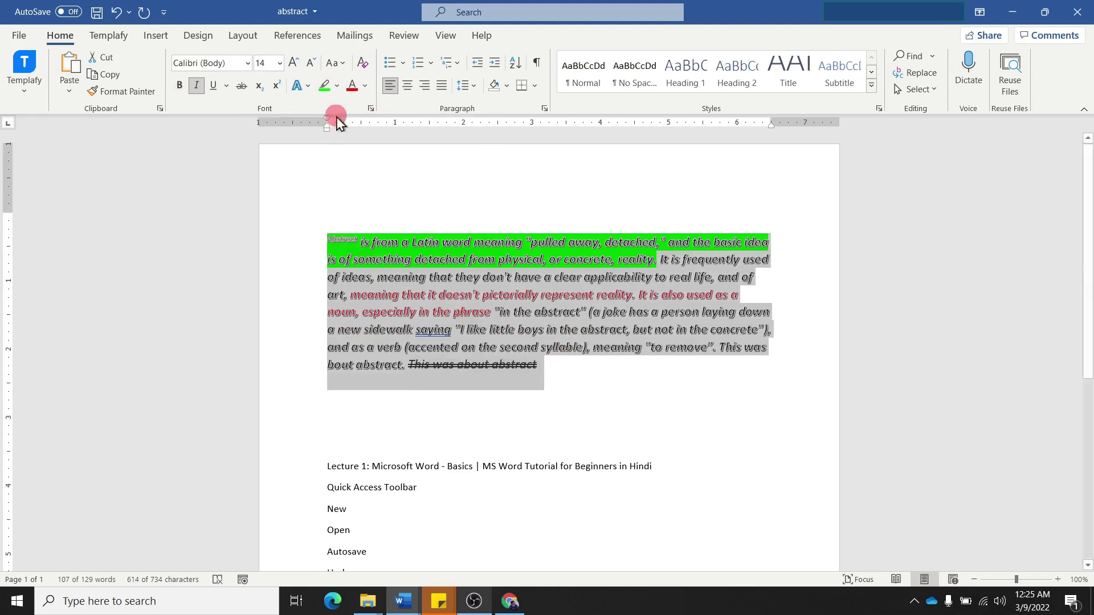
click(364, 63)
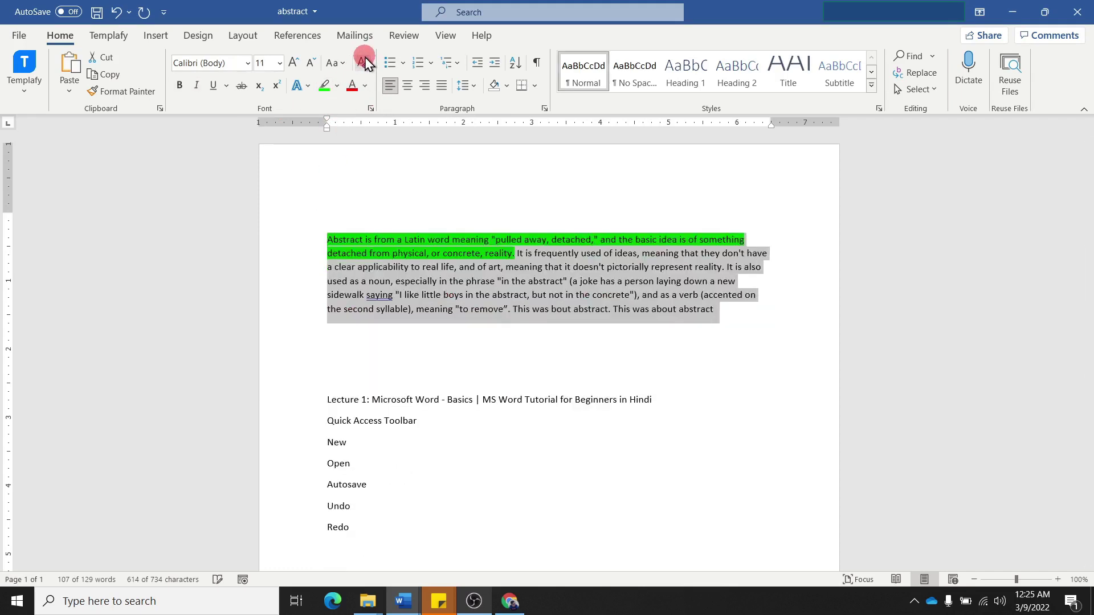
click(561, 317)
drag(560, 321, 349, 252)
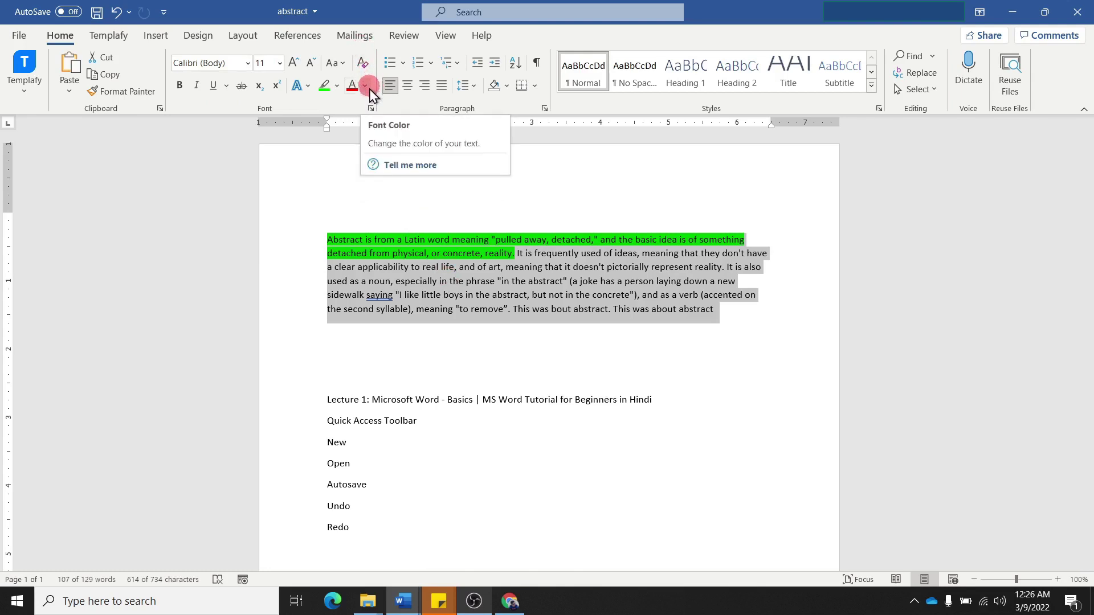
click(371, 109)
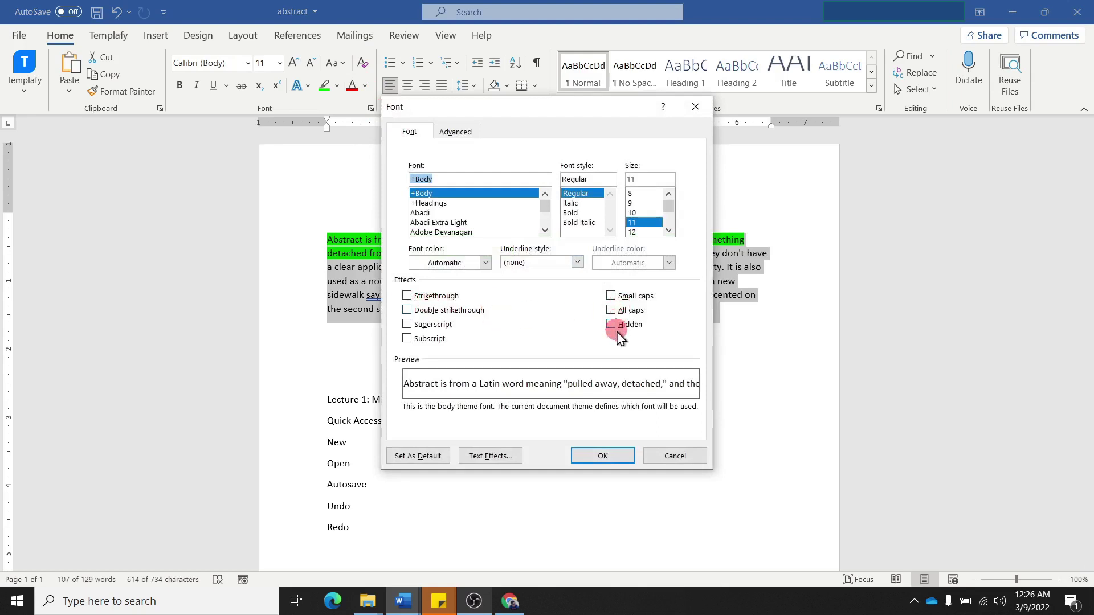
click(611, 296)
click(603, 456)
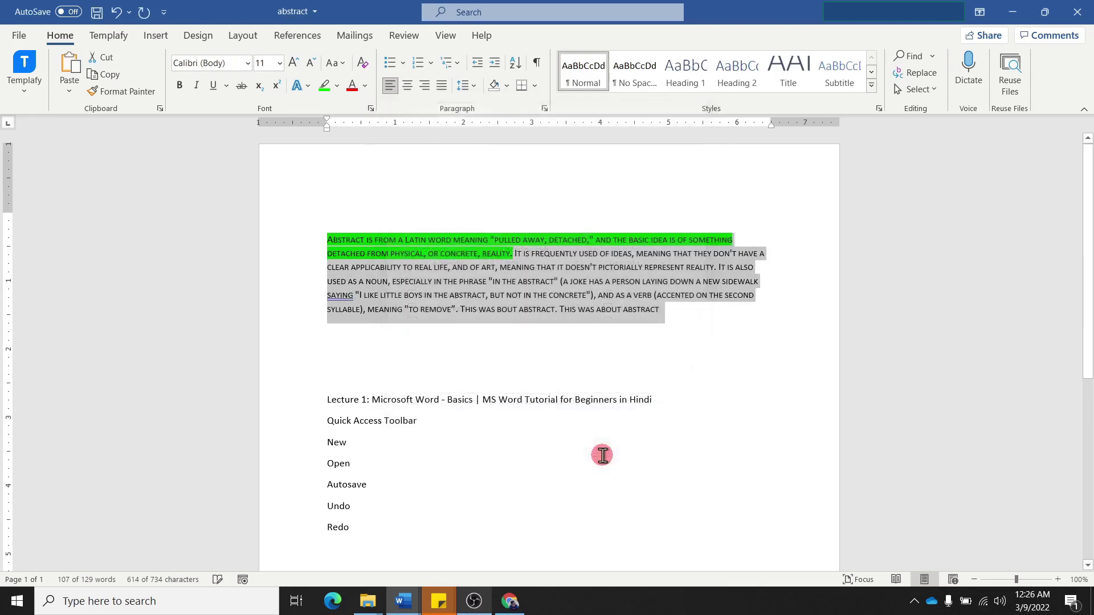
click(449, 310)
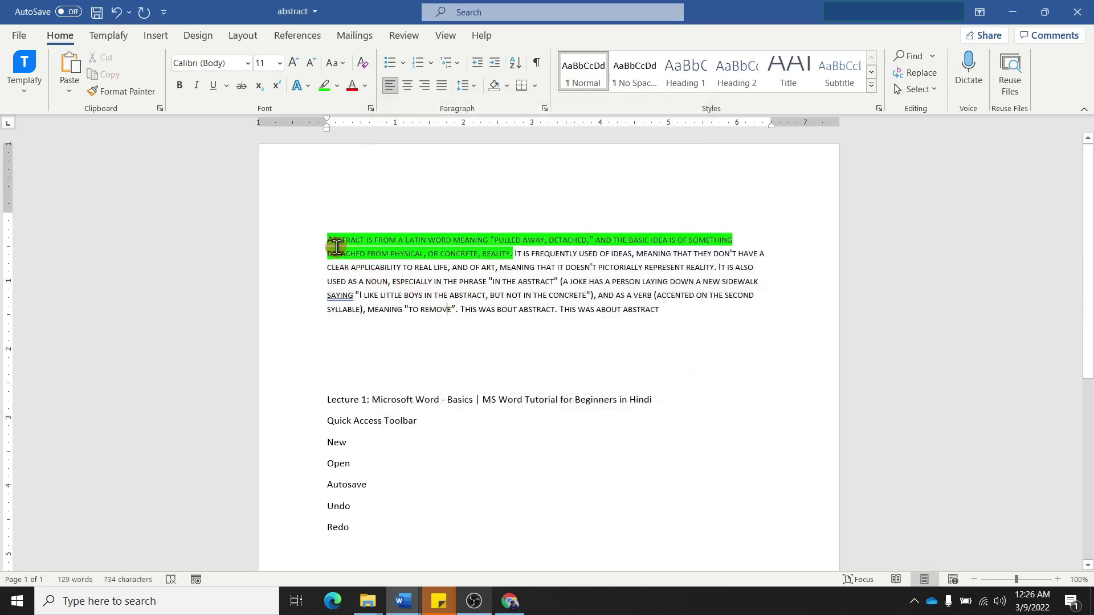
drag(329, 240, 366, 240)
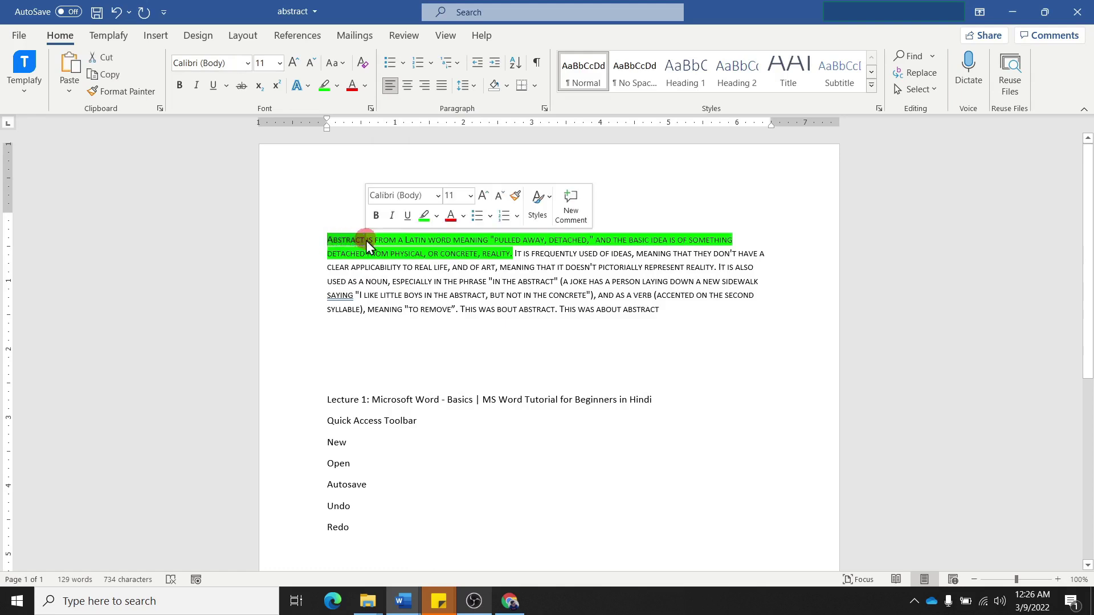
click(333, 209)
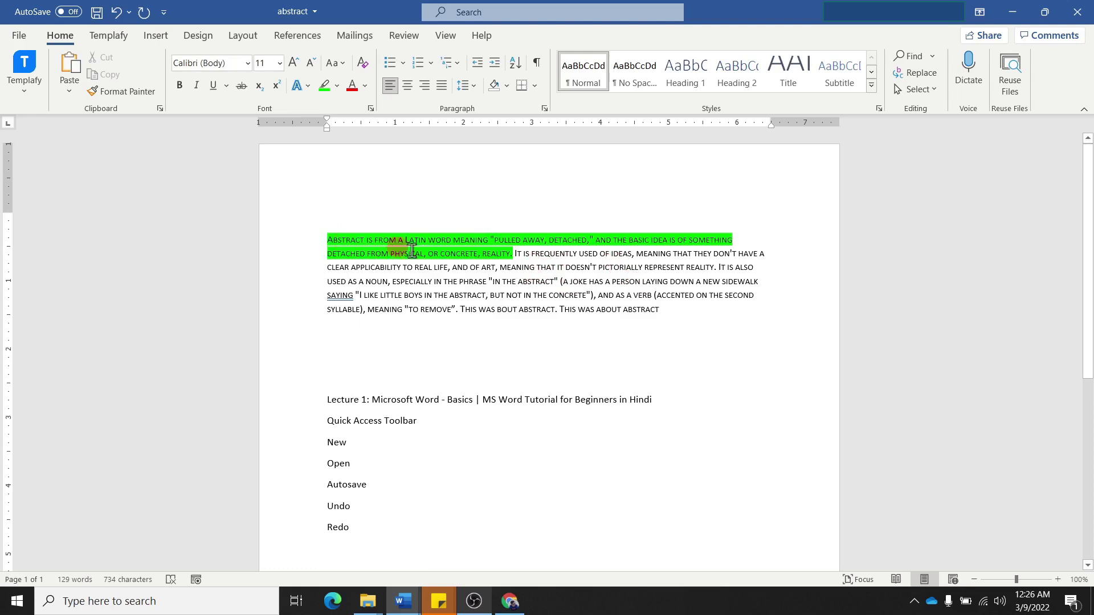
key(ctrl+z)
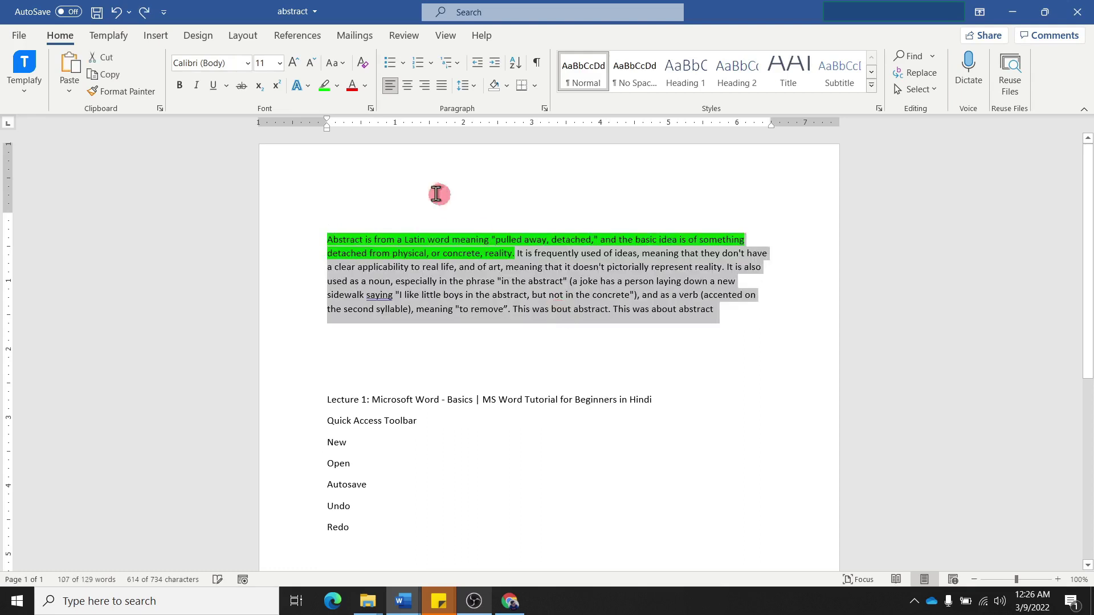
click(370, 109)
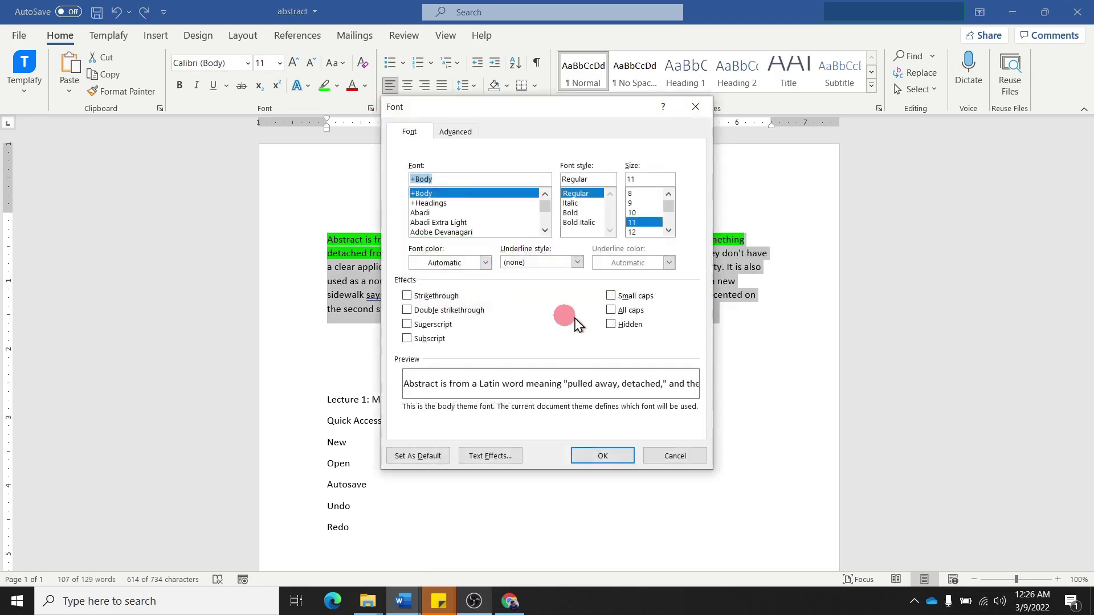
click(366, 312)
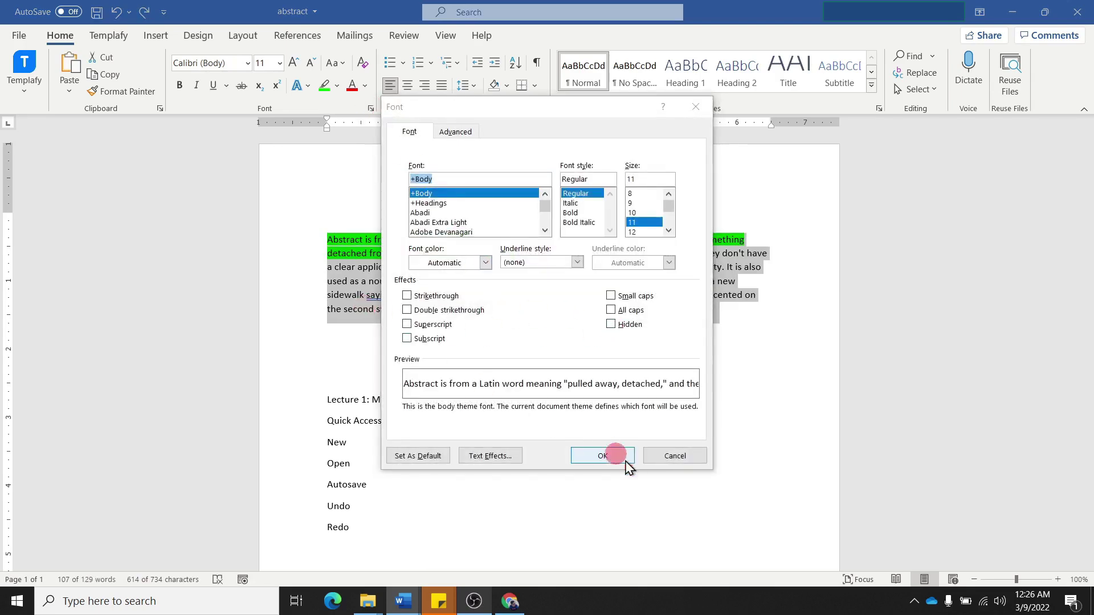
click(661, 455)
click(755, 316)
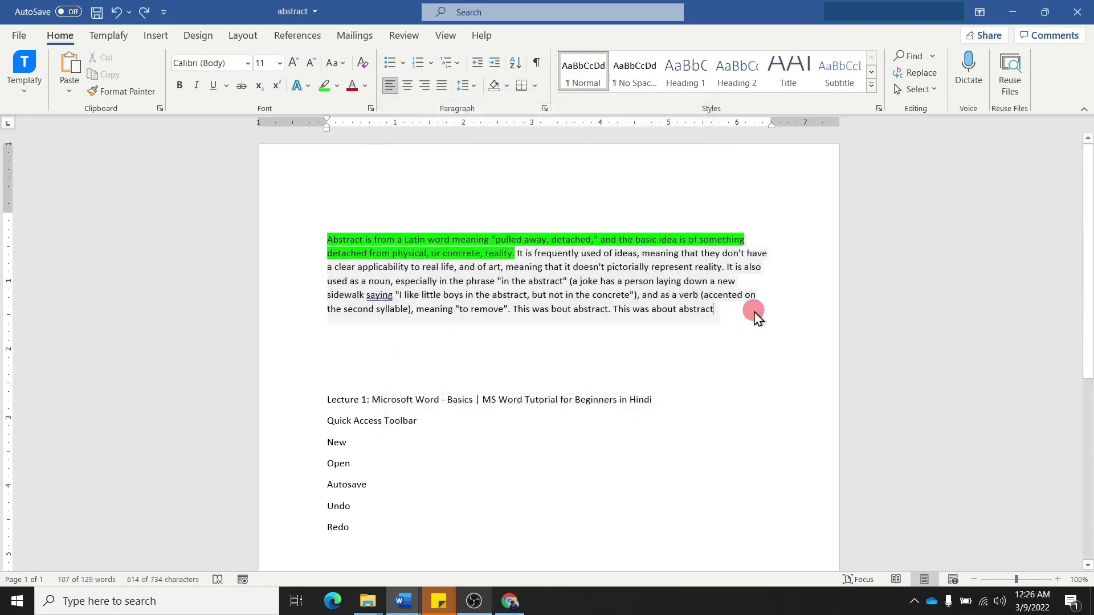
drag(521, 313, 515, 313)
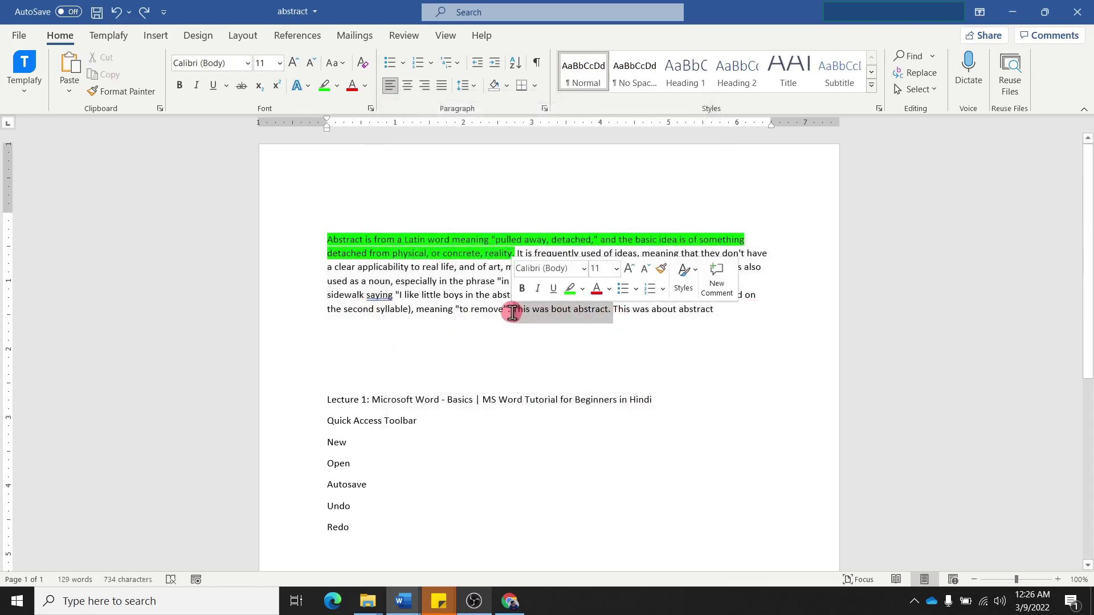
drag(724, 308, 513, 309)
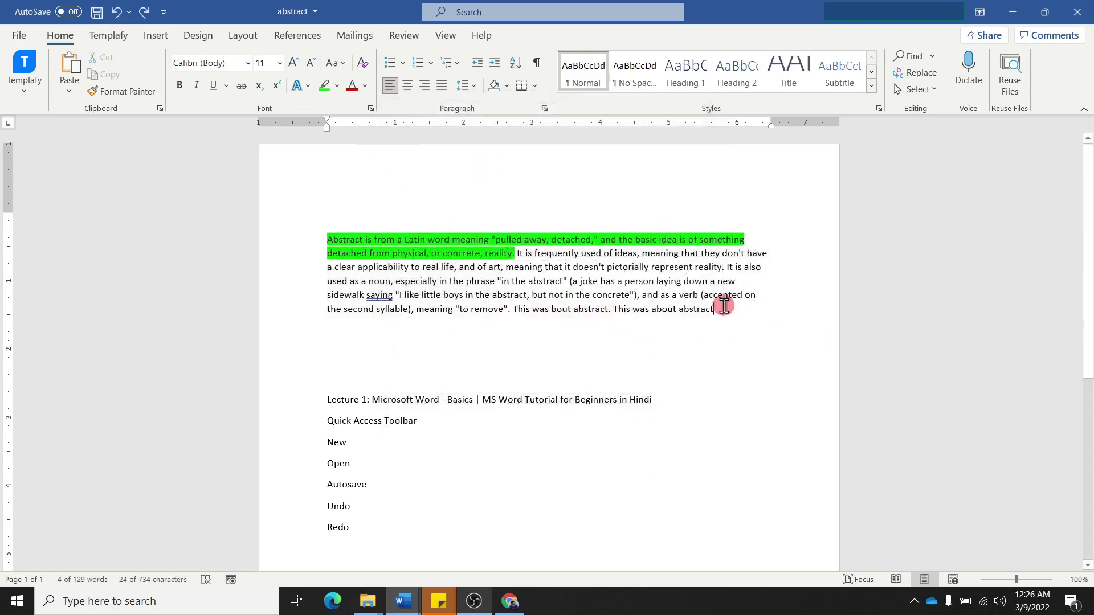
click(371, 109)
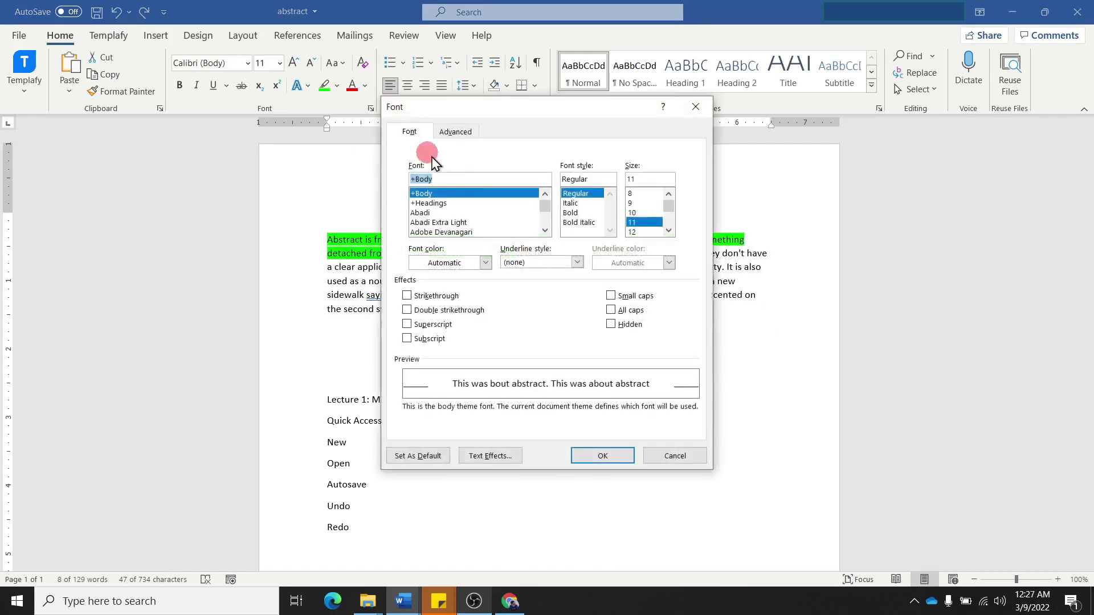
click(611, 324)
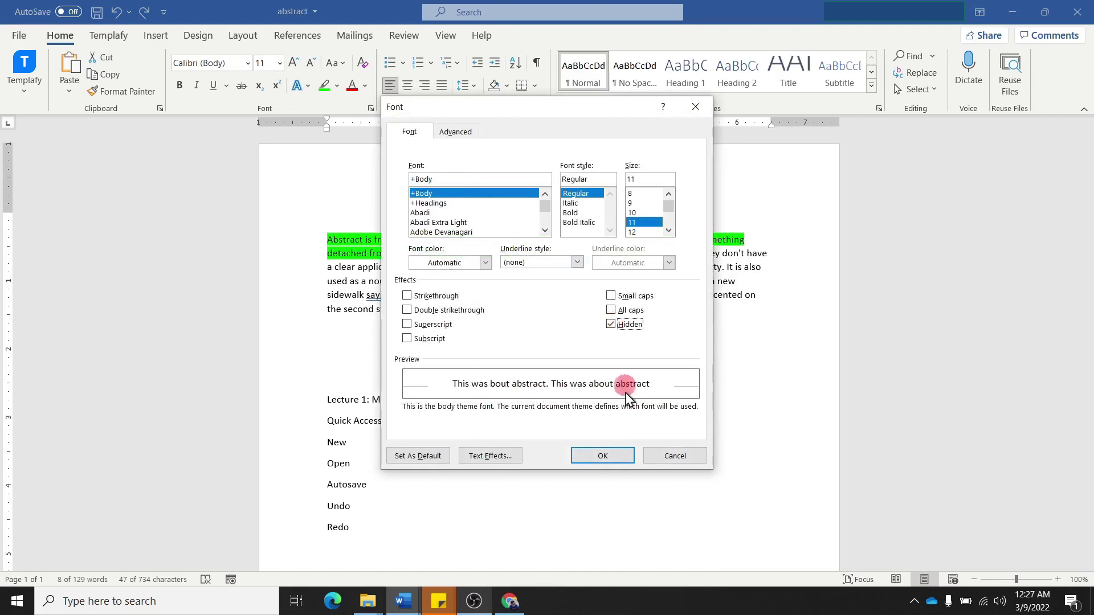
click(619, 456)
click(567, 355)
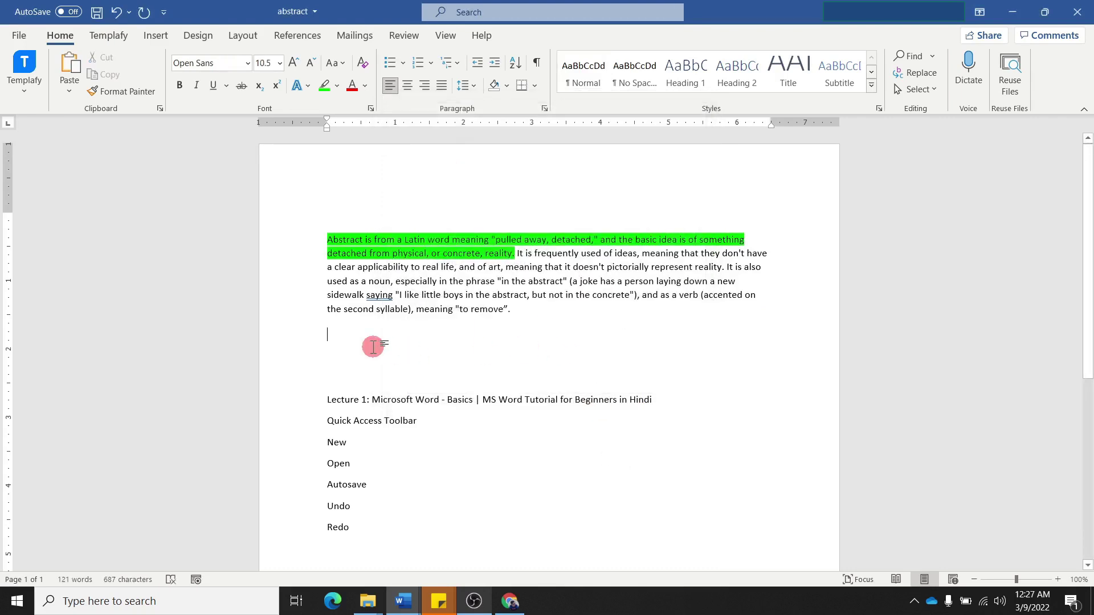
click(363, 281)
key(ctrl+a)
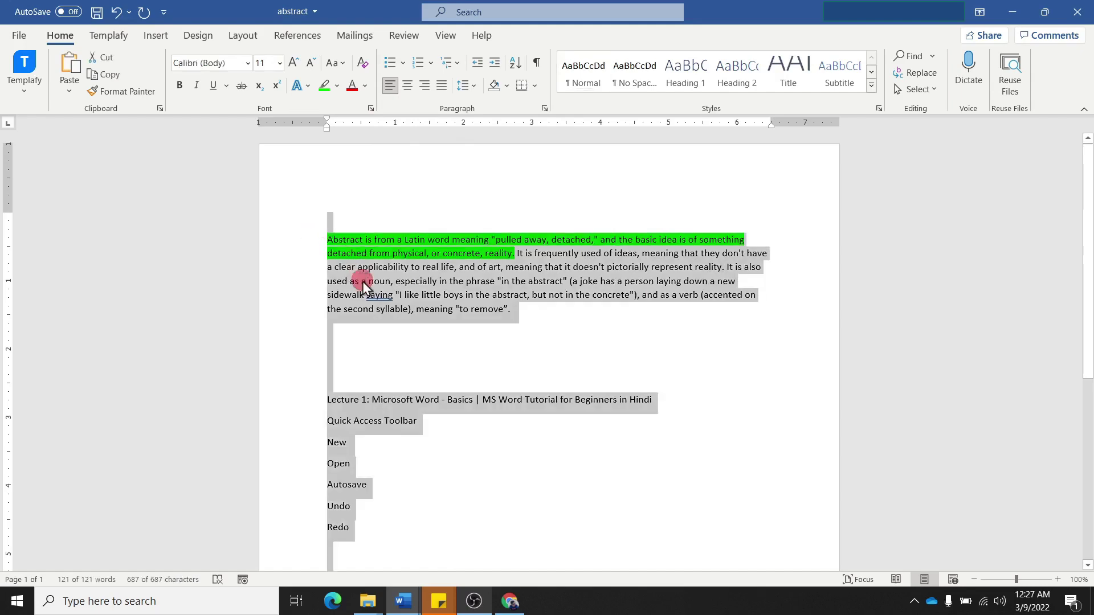
click(371, 108)
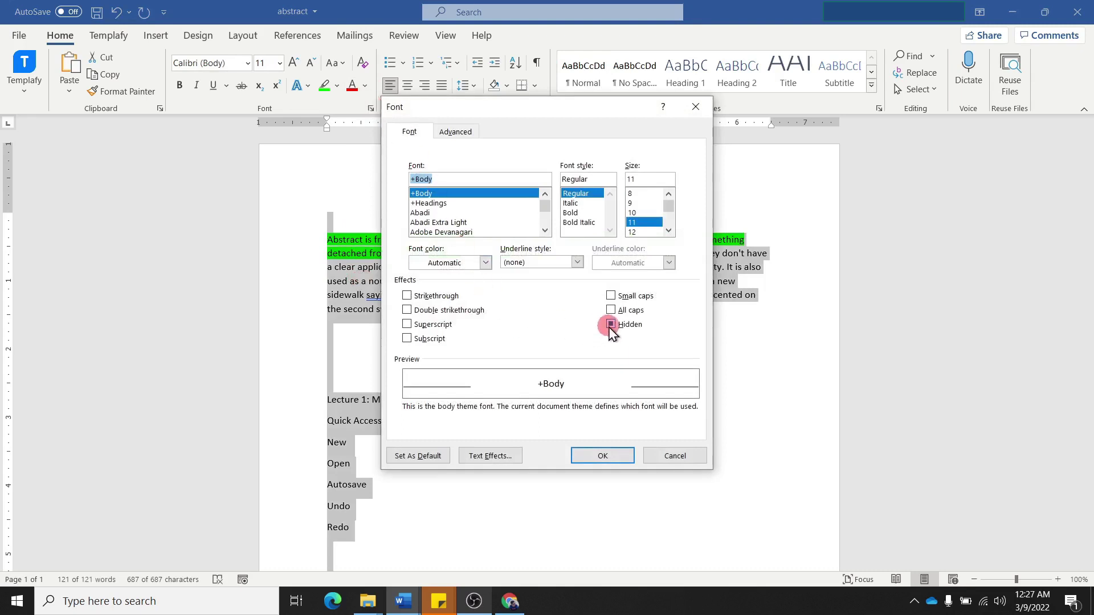
click(610, 326)
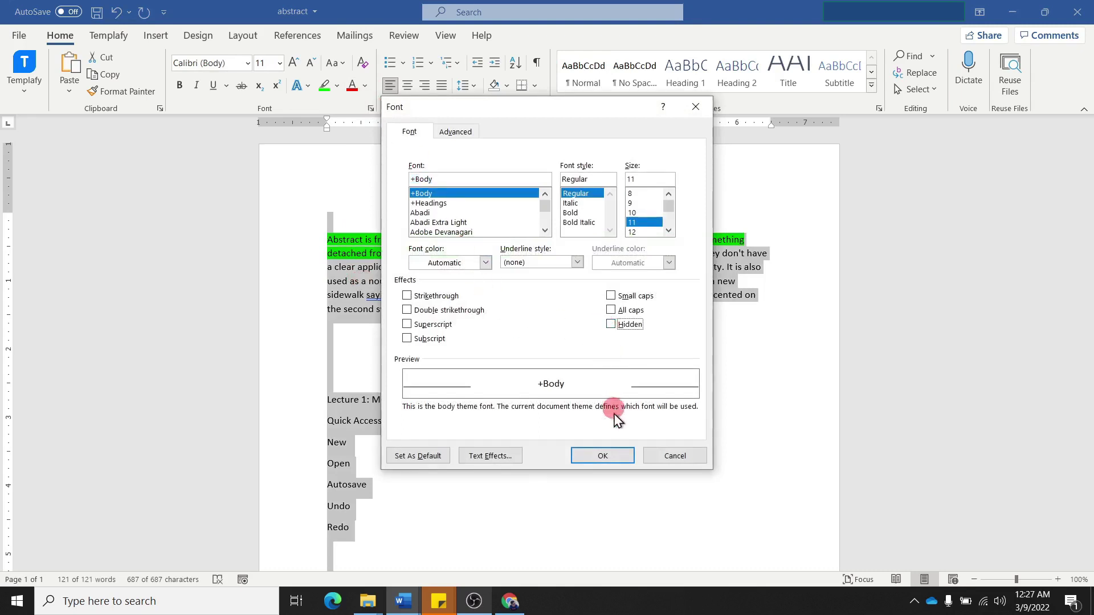
click(605, 454)
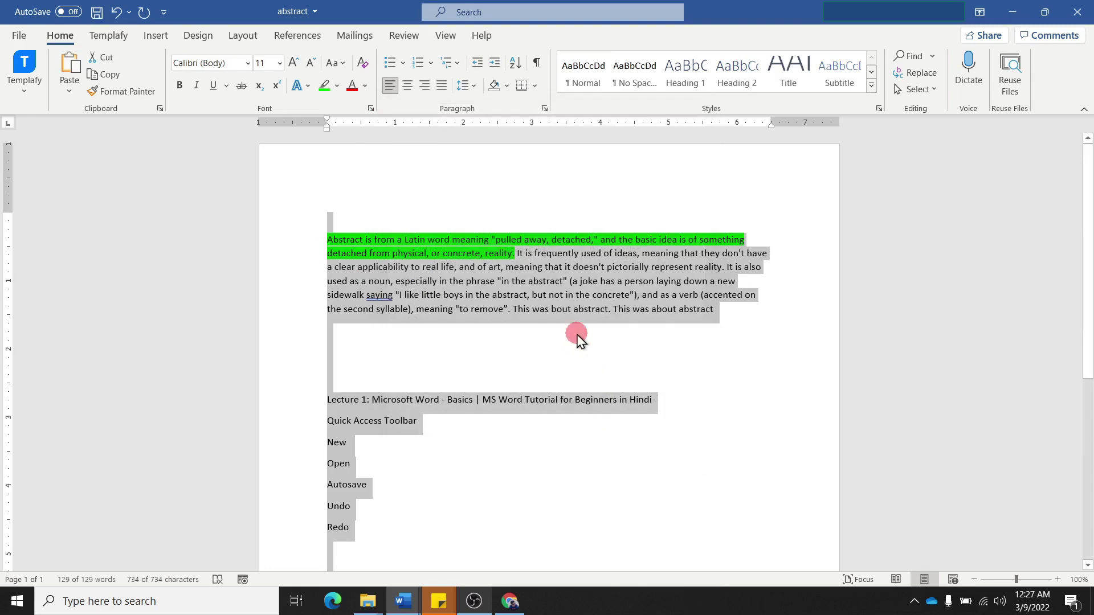
drag(513, 310, 712, 317)
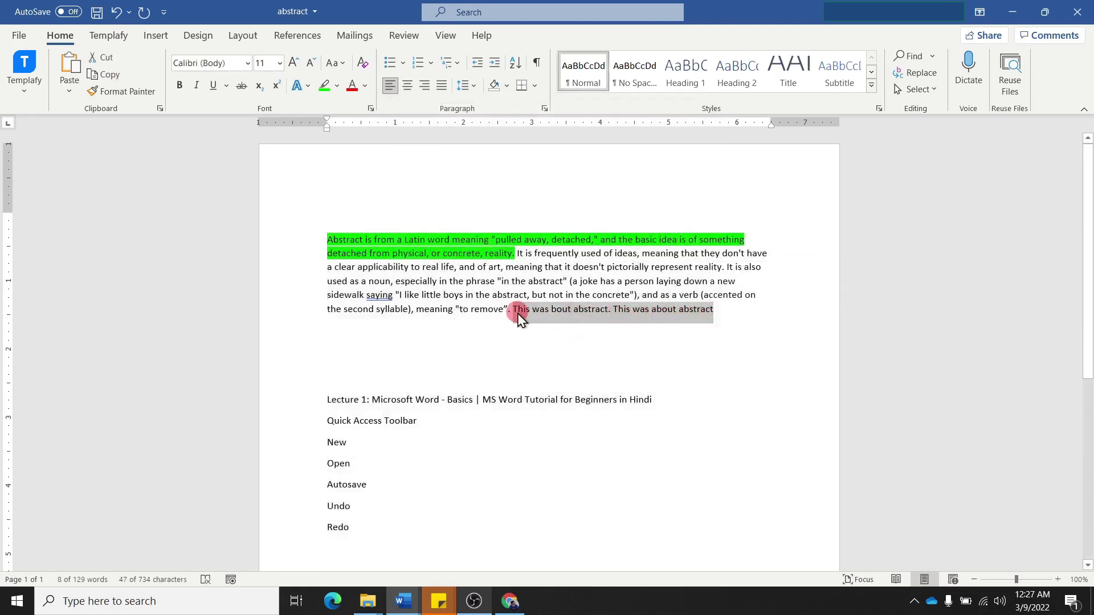
click(371, 108)
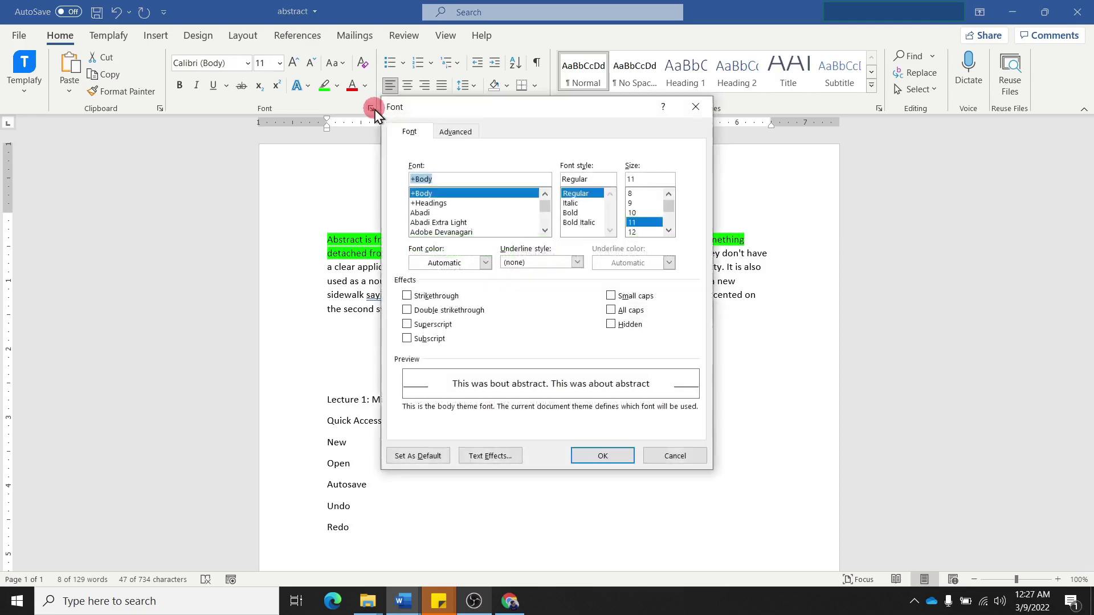
click(456, 133)
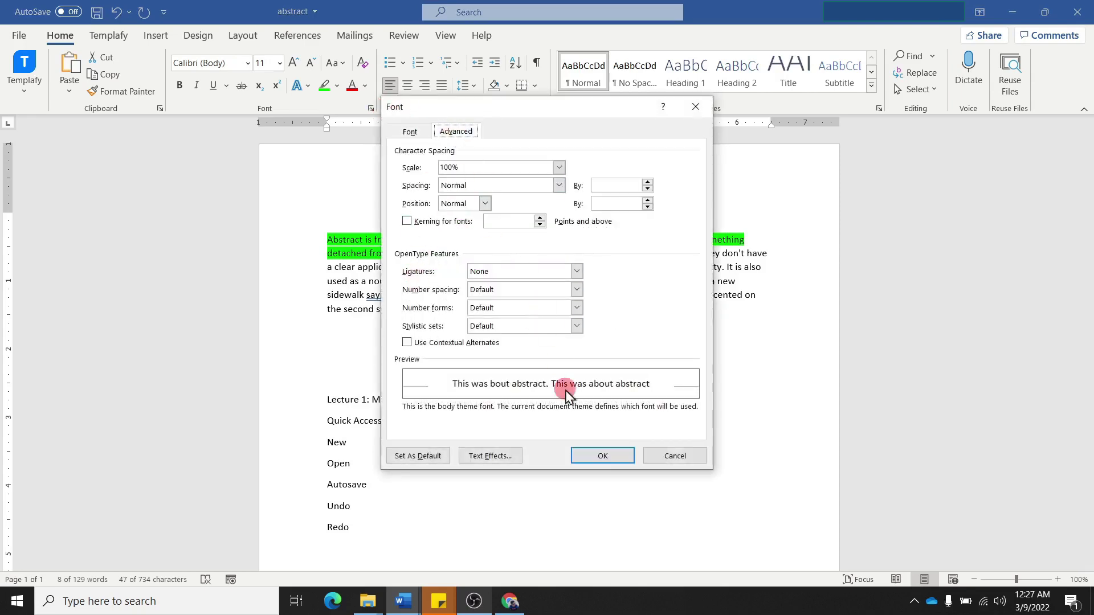
click(626, 453)
click(404, 298)
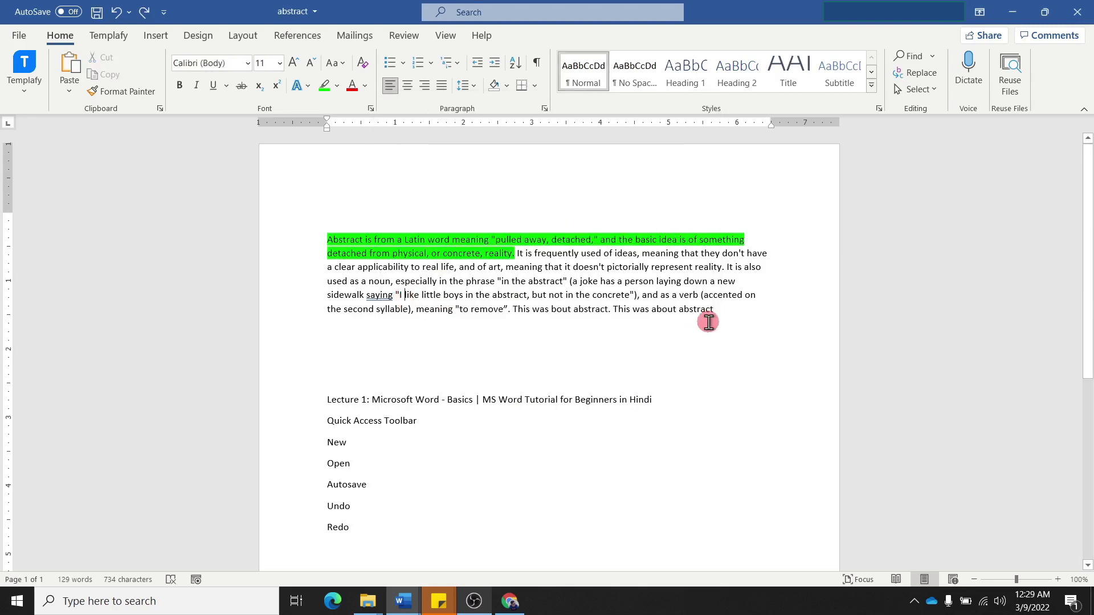
Underline the text from "sidewalk" to the end of the abstract with the 'Words only' style
drag(720, 316, 327, 302)
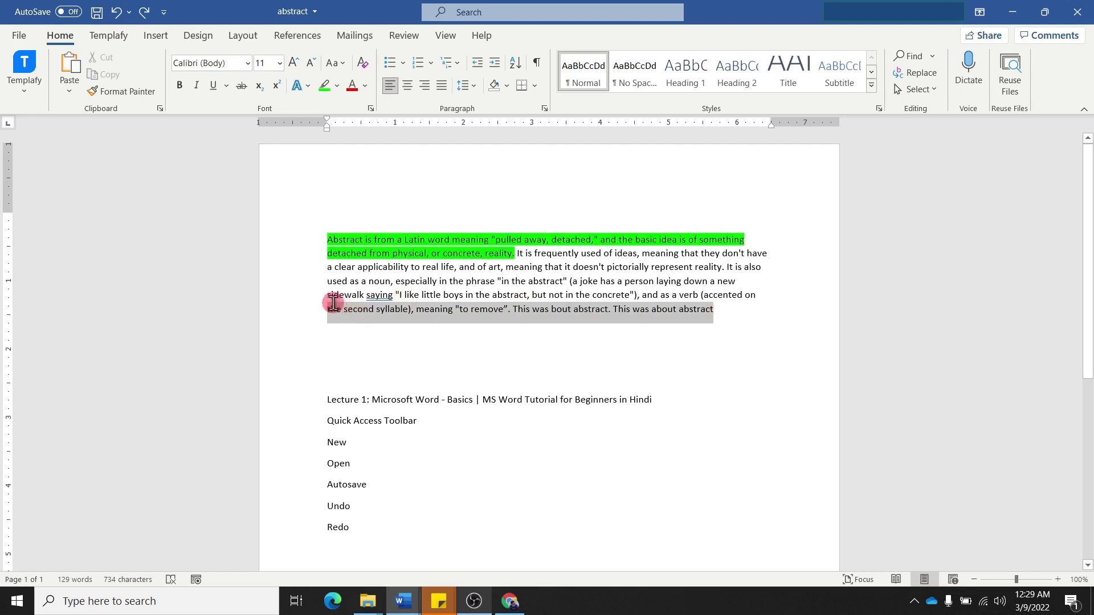
click(212, 86)
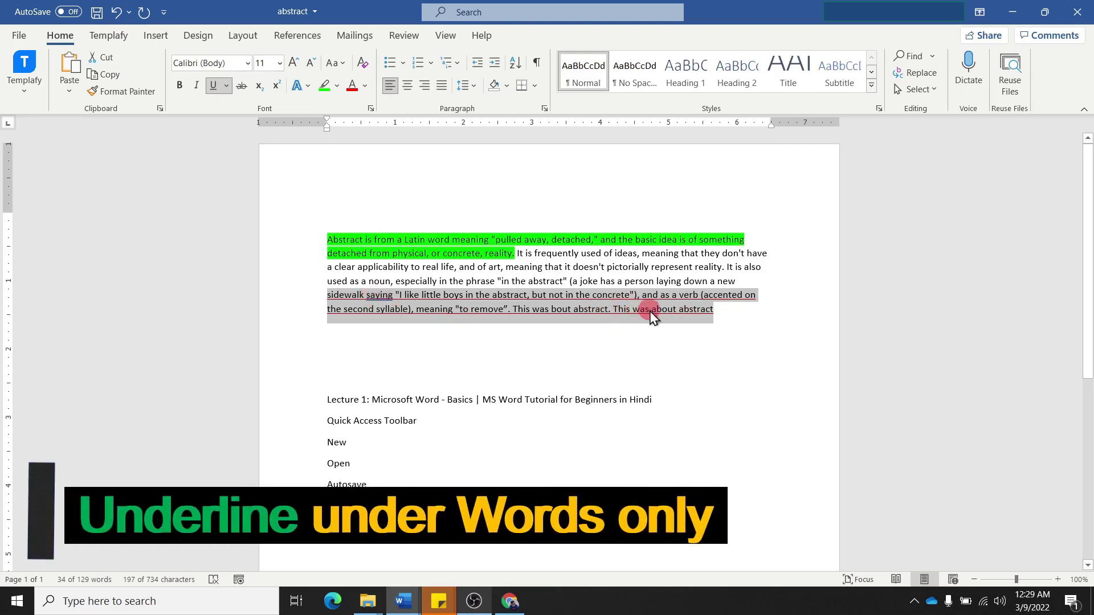
click(227, 85)
click(268, 235)
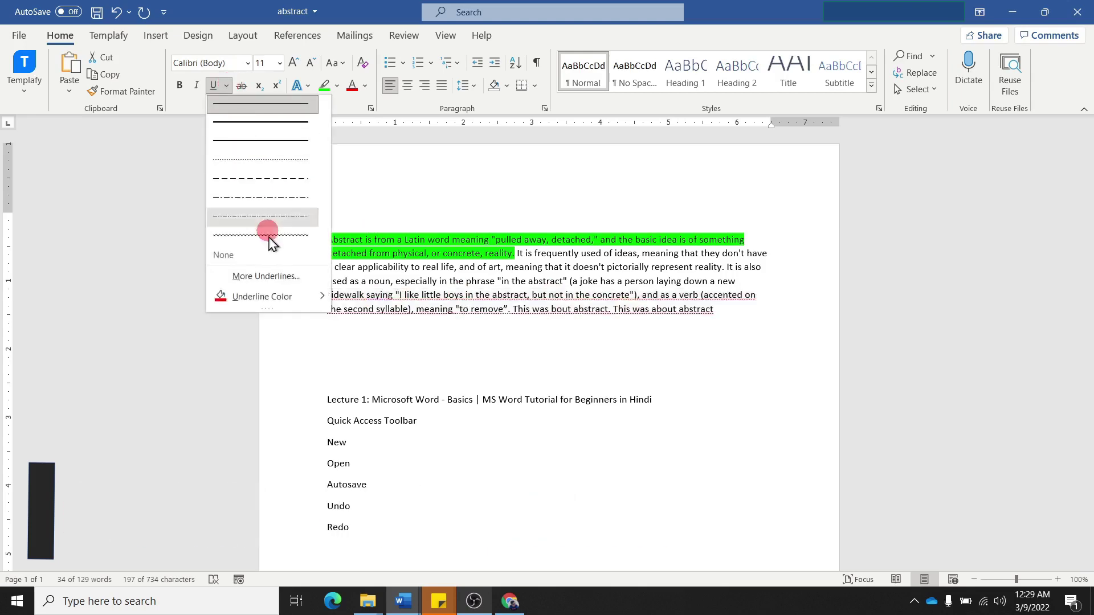
click(277, 279)
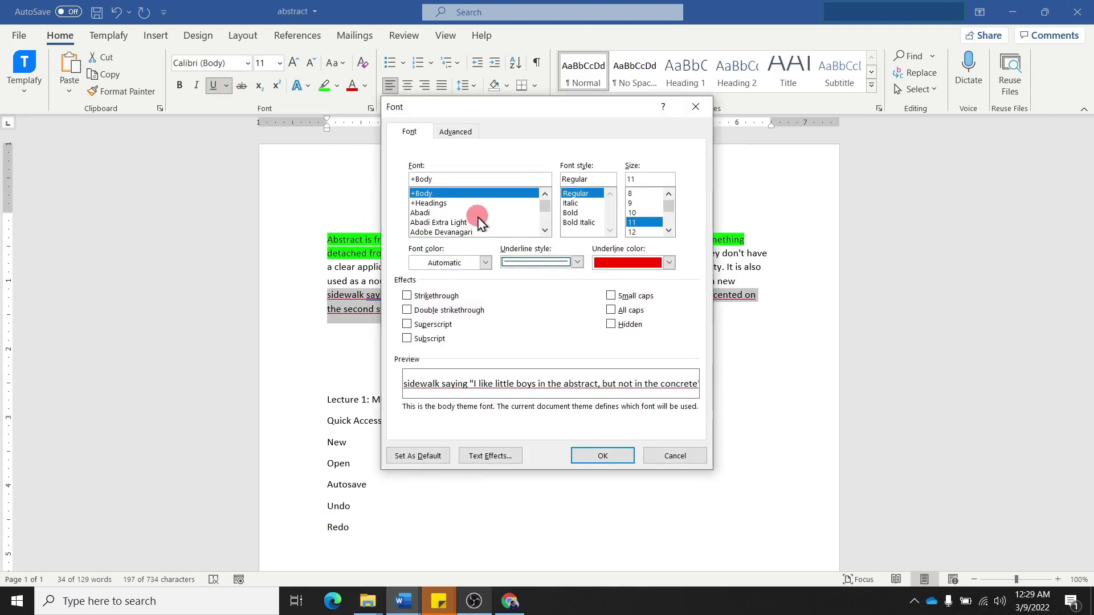
click(577, 263)
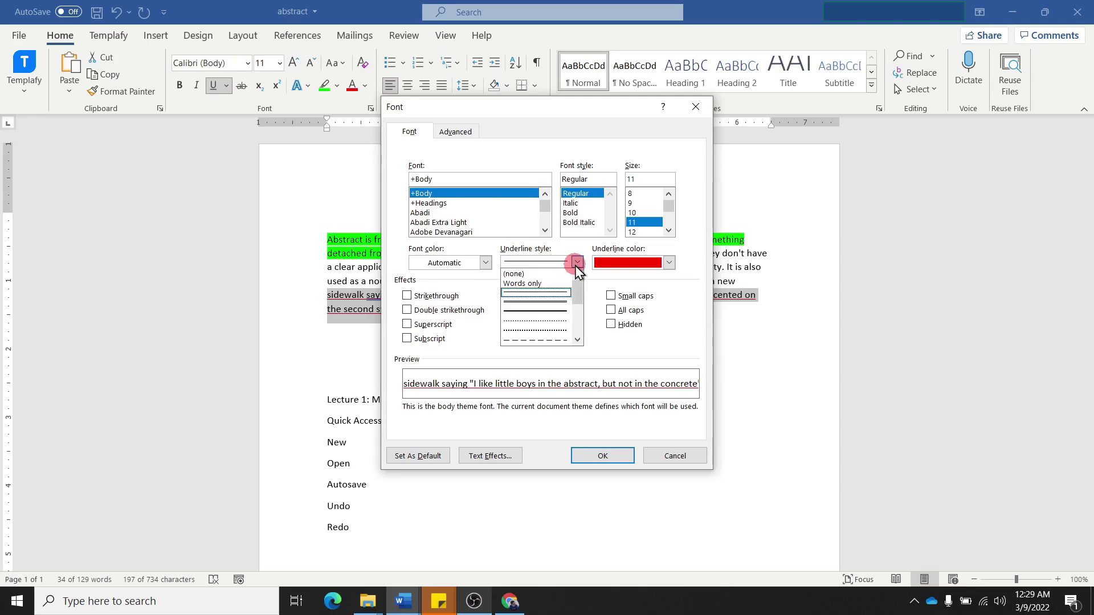
click(544, 284)
click(616, 455)
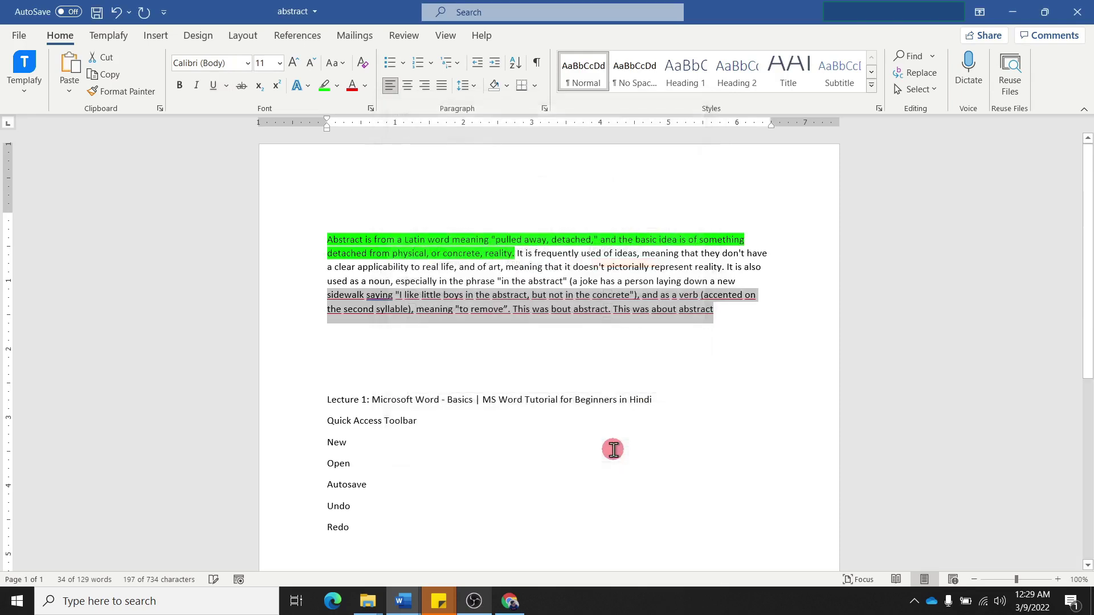
click(529, 377)
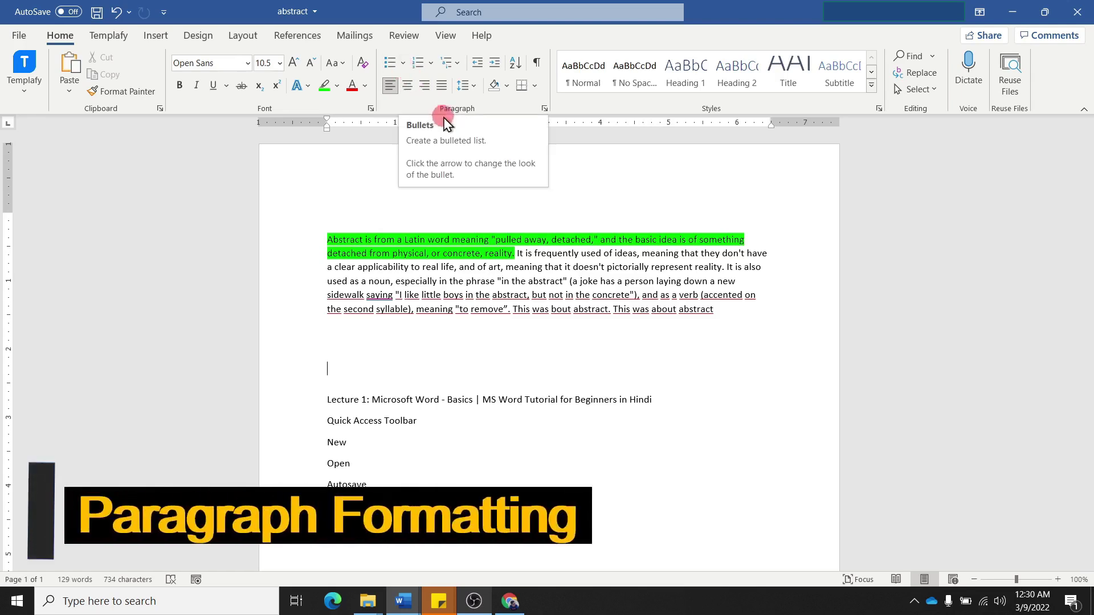
Select the lines Lecture 1 through Redo, try bullets and undo, then reopen the bullet library
click(404, 63)
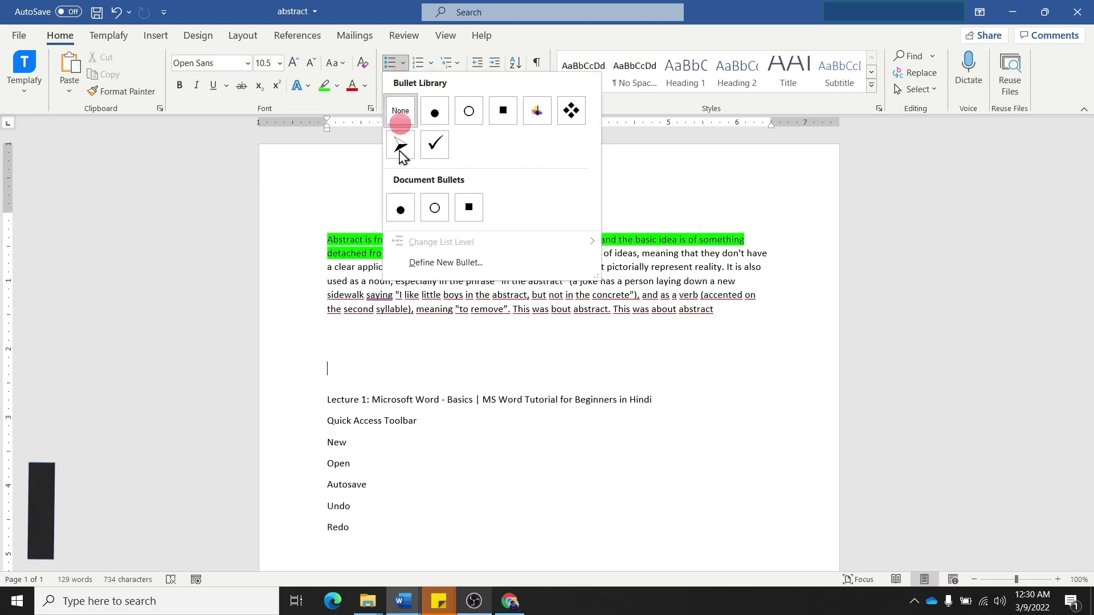
click(379, 355)
scroll(379, 355, down, 2)
scroll(379, 355, down, 2)
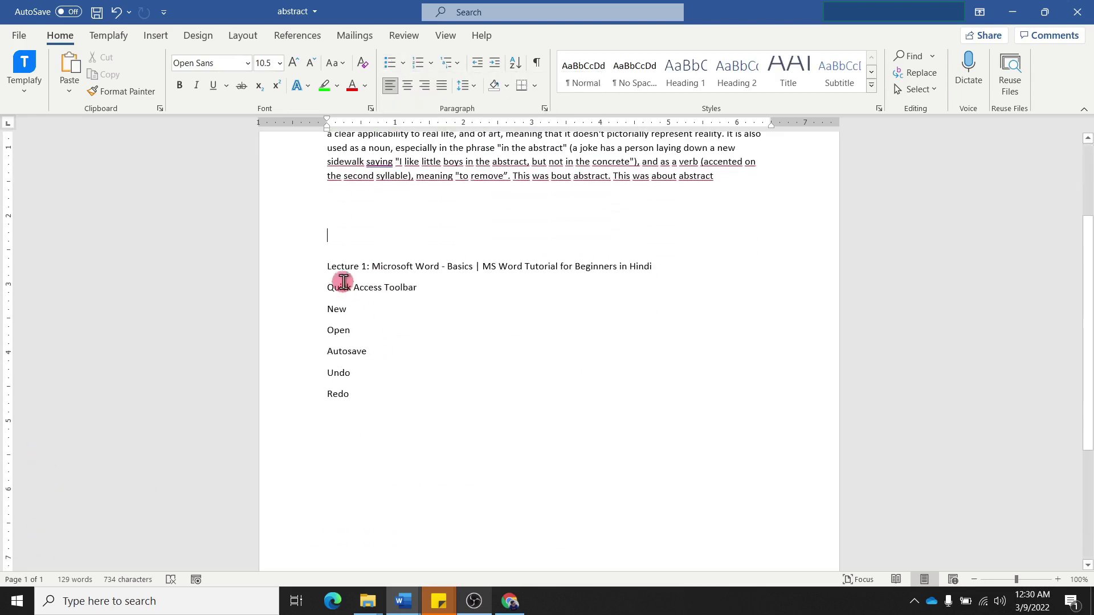
drag(329, 267, 349, 396)
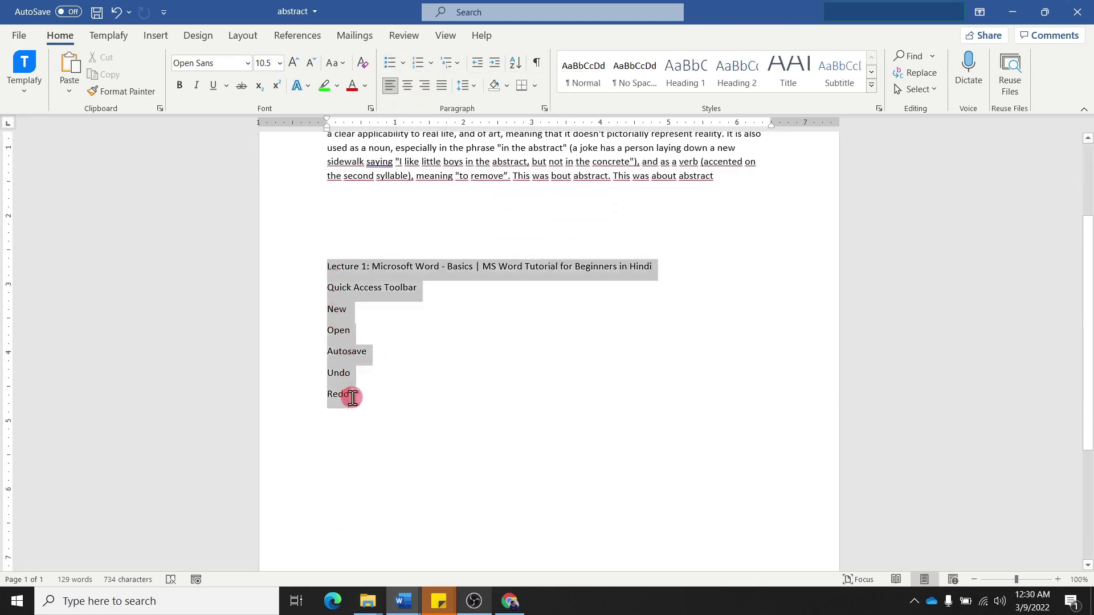
click(391, 64)
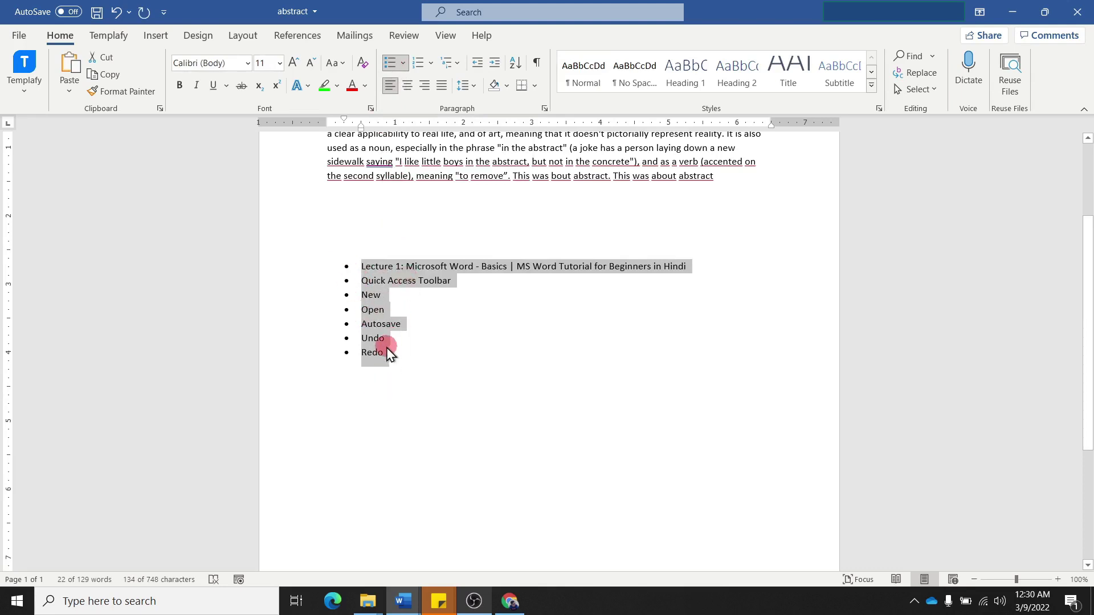
key(ctrl+z)
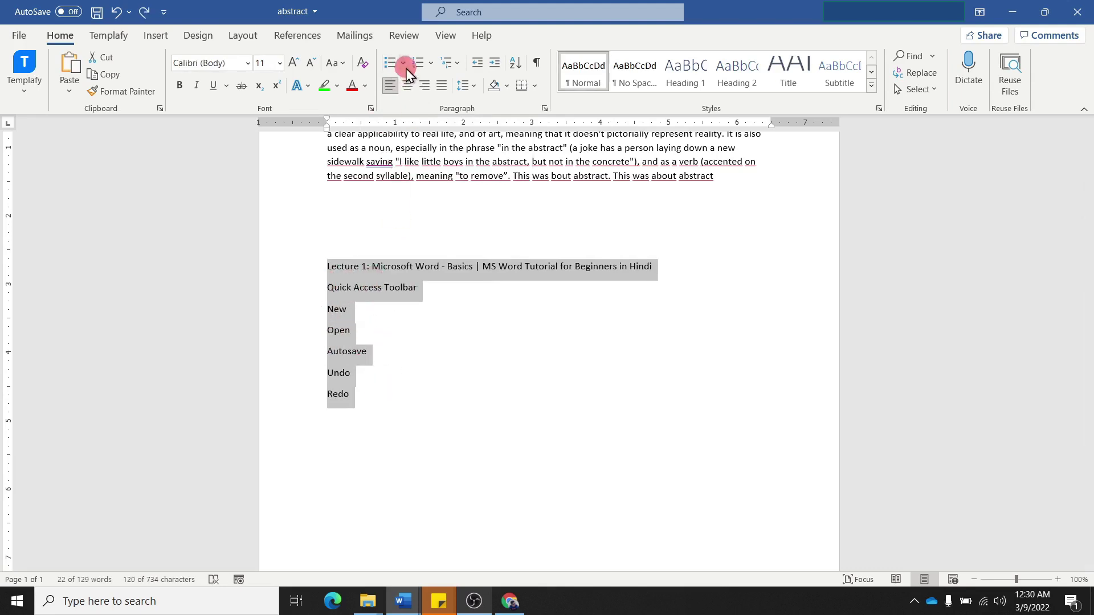
click(403, 64)
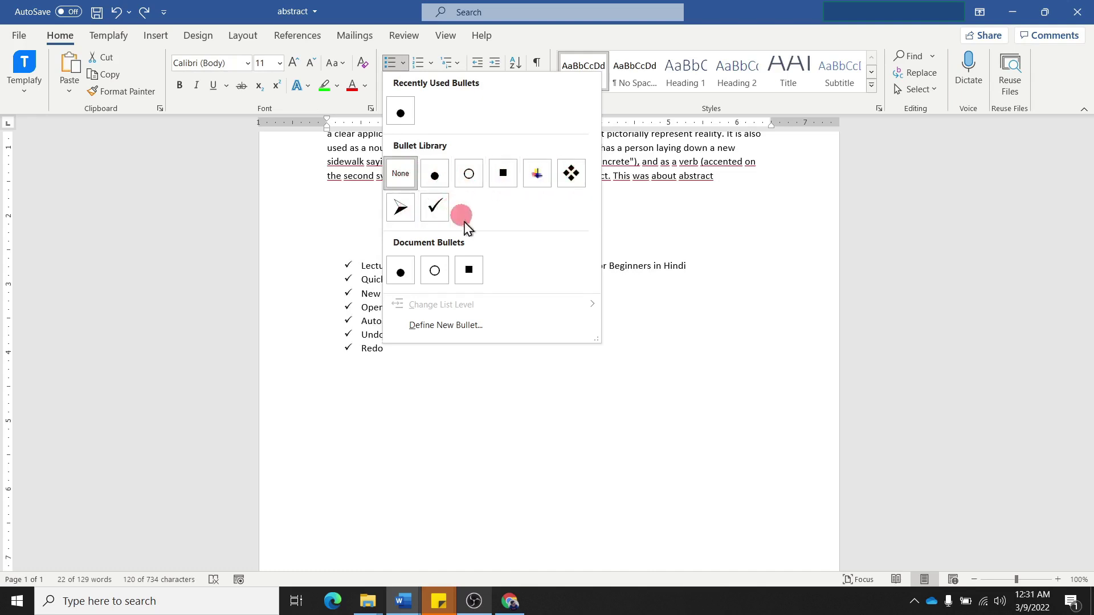
Define a new ® symbol bullet and apply it to the Lecture 1 lines
click(453, 325)
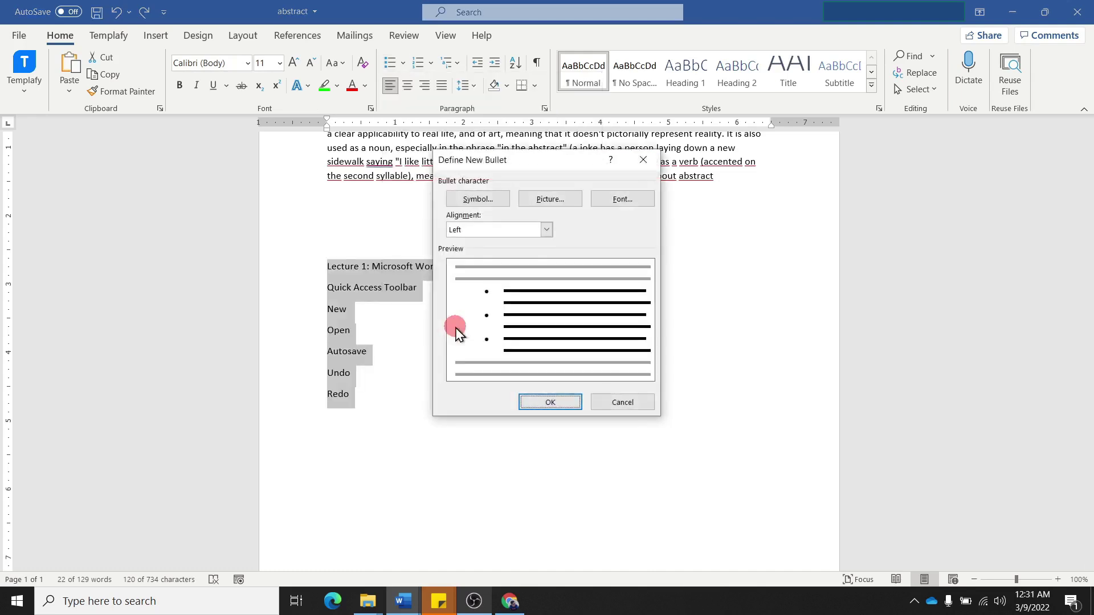
click(483, 209)
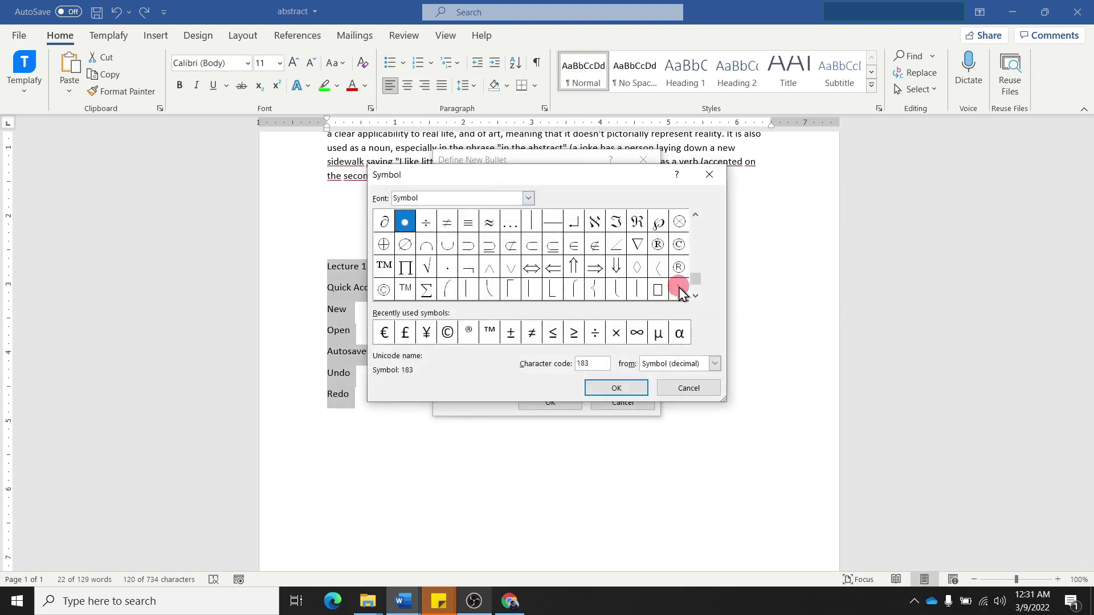
click(679, 268)
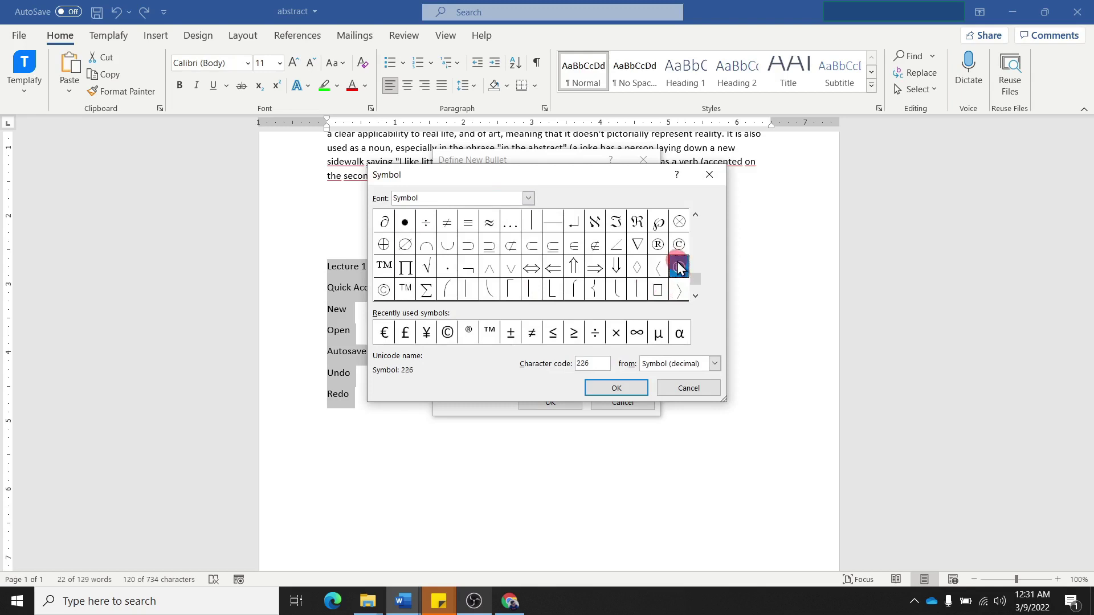
click(621, 388)
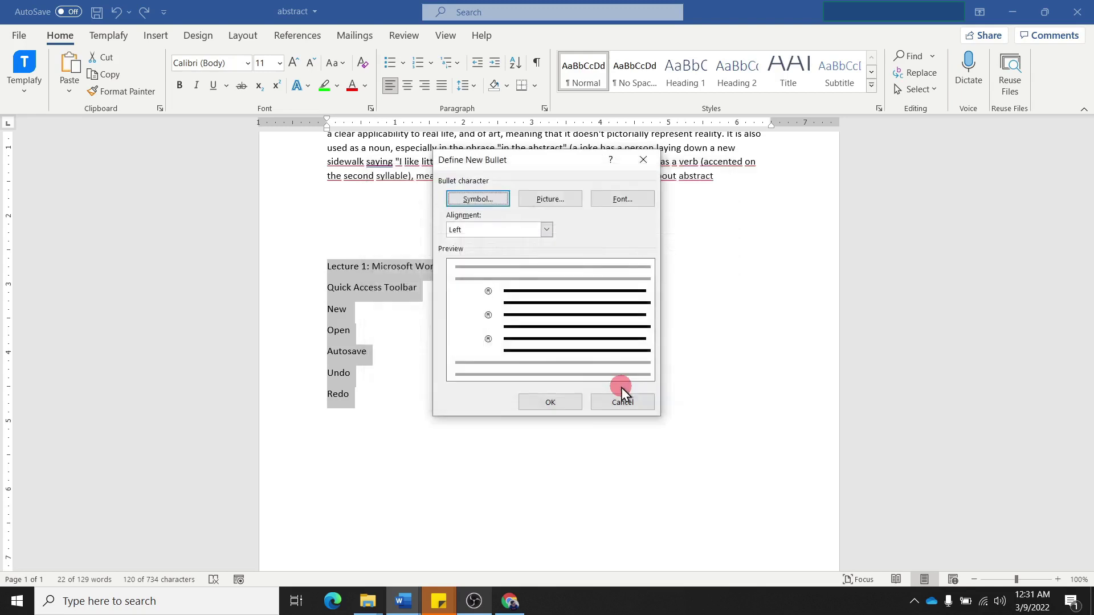
click(562, 402)
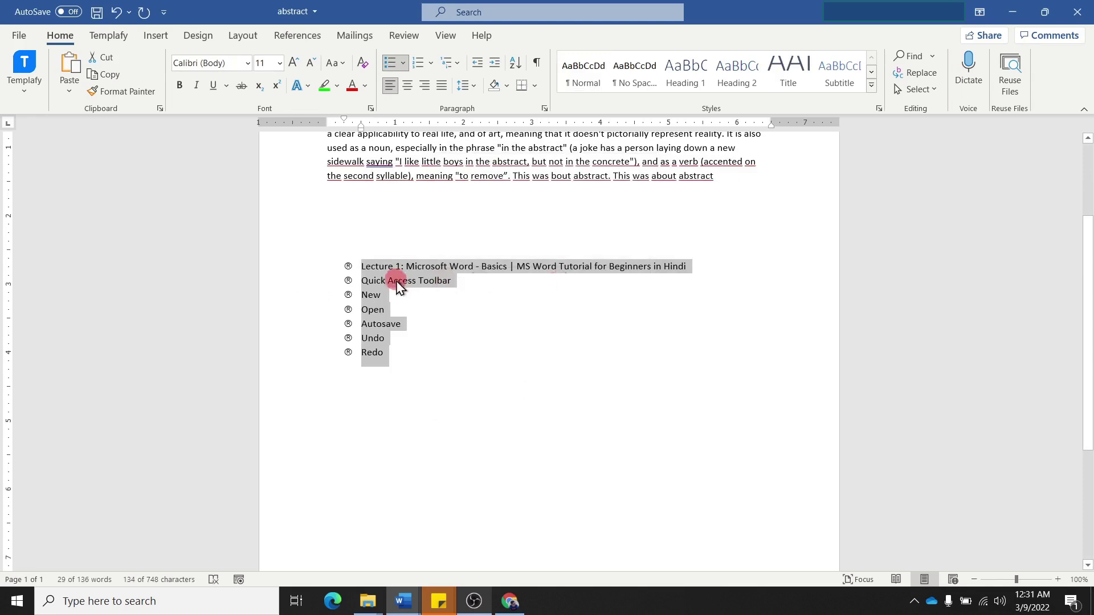
Explore picture and hollow-circle bullet options without replacing the ® bullets
click(403, 64)
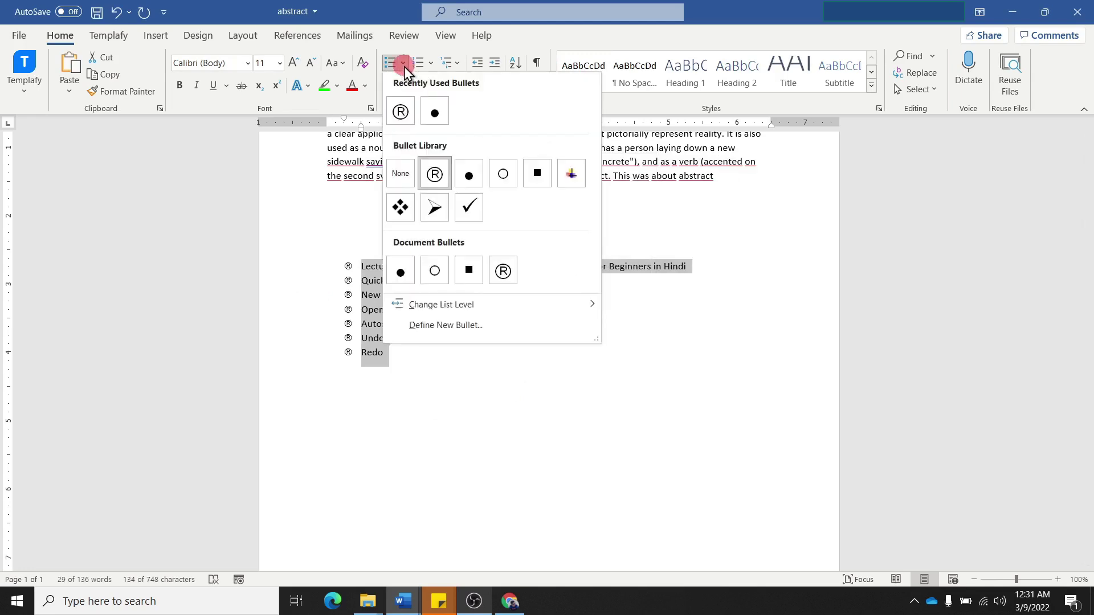
click(428, 324)
click(553, 193)
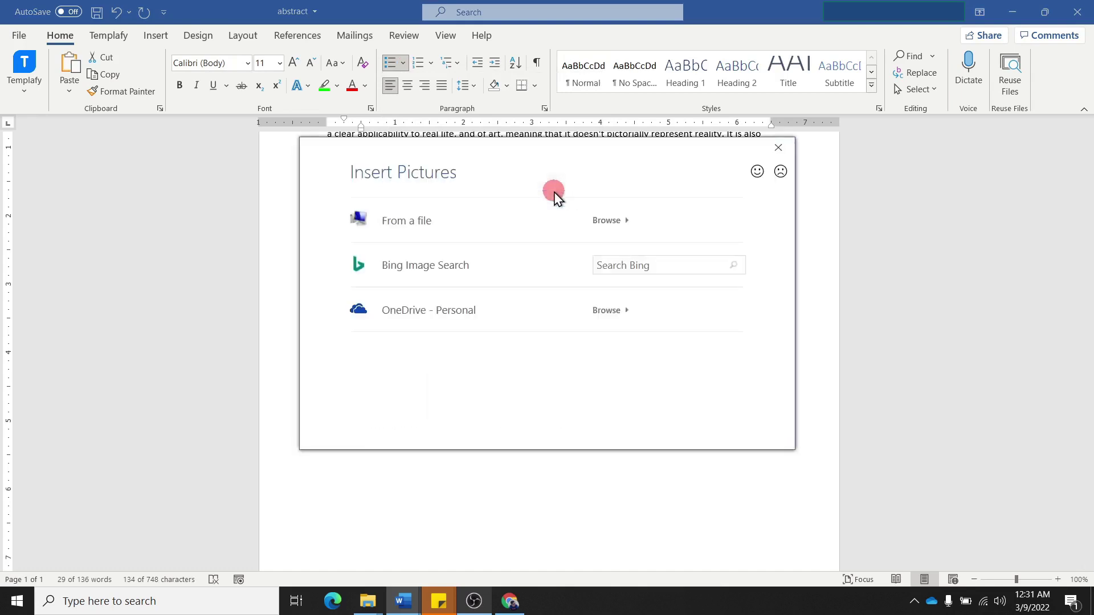
click(790, 153)
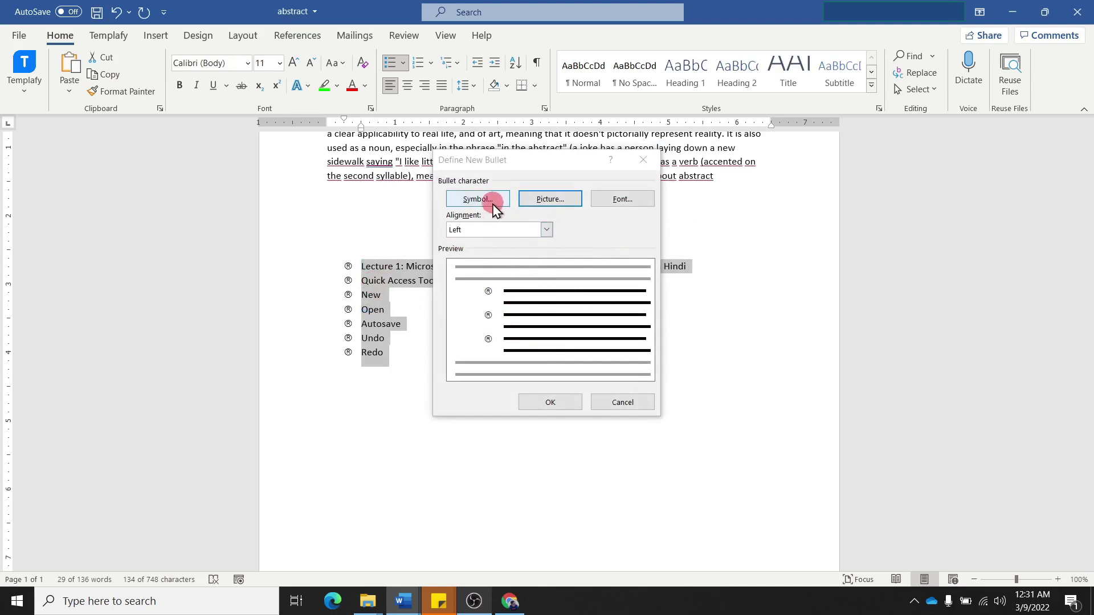
click(562, 400)
click(404, 63)
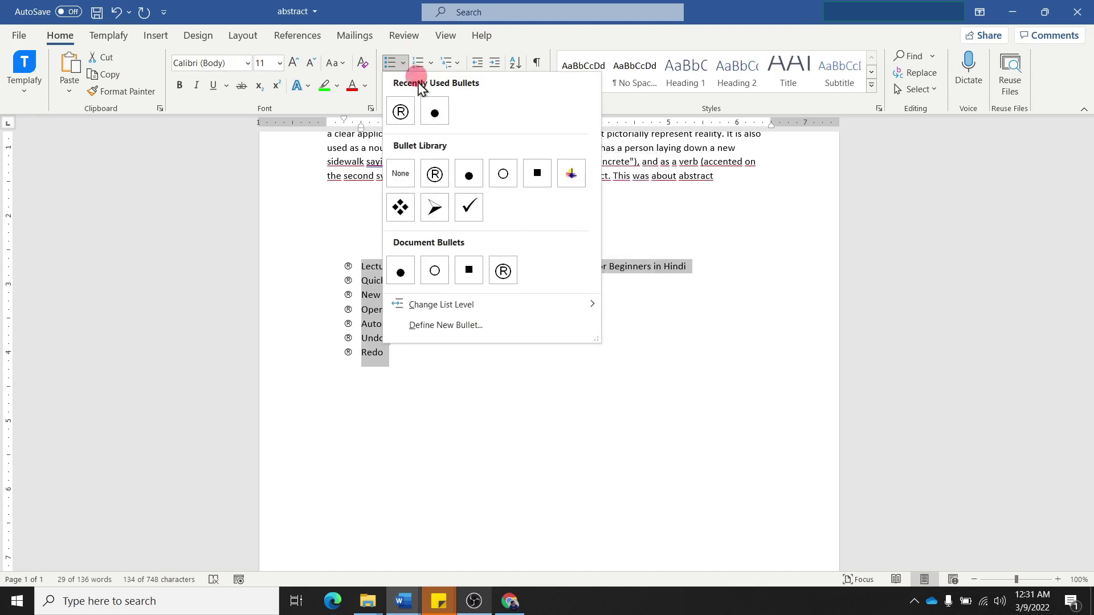
click(439, 269)
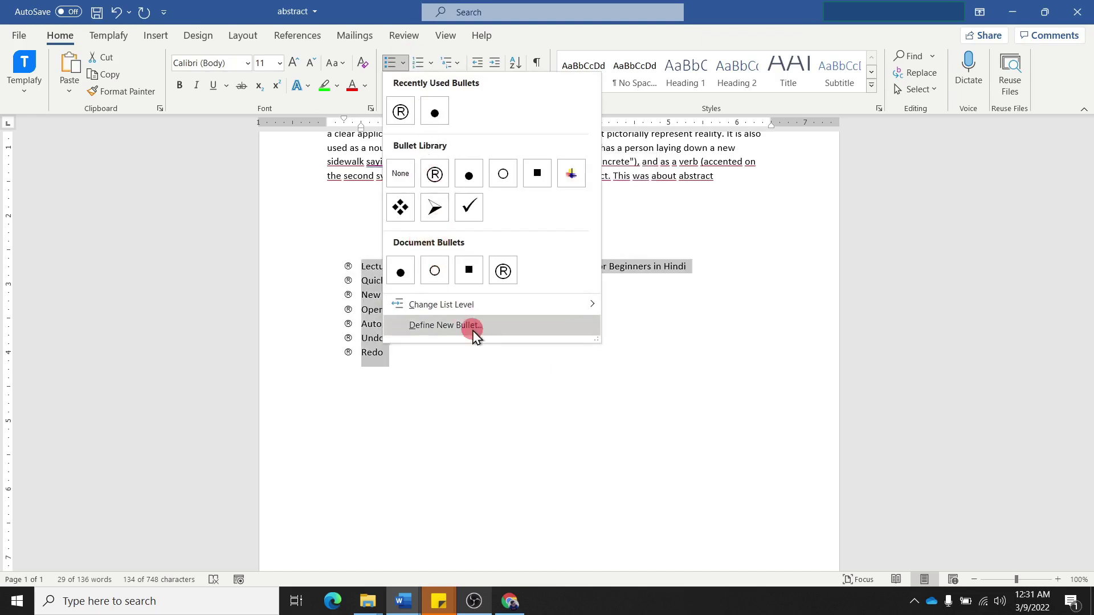
mouse_move(441, 304)
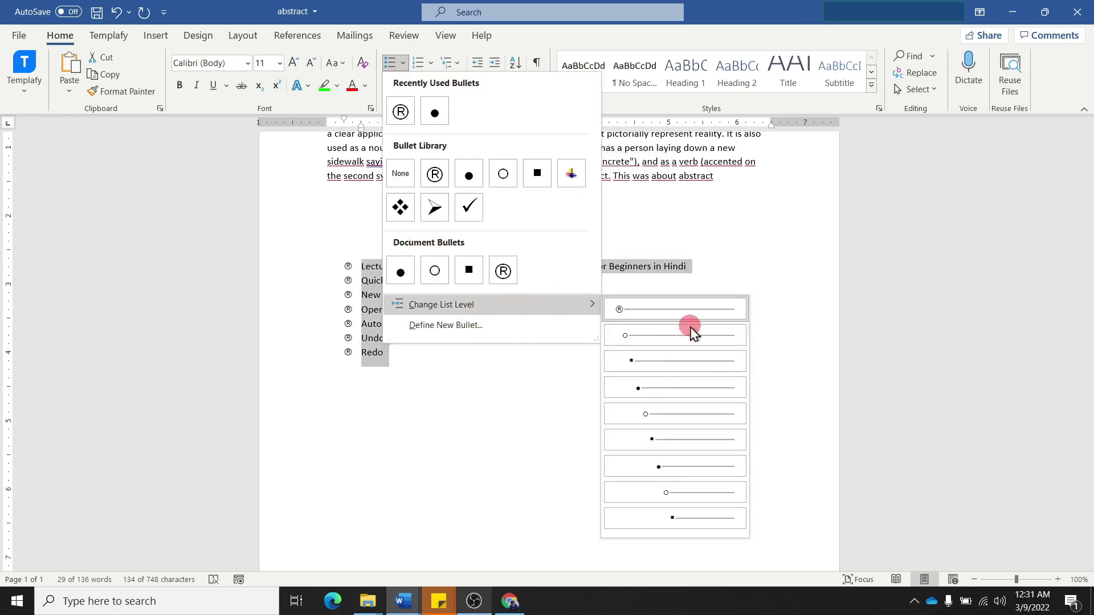
click(699, 265)
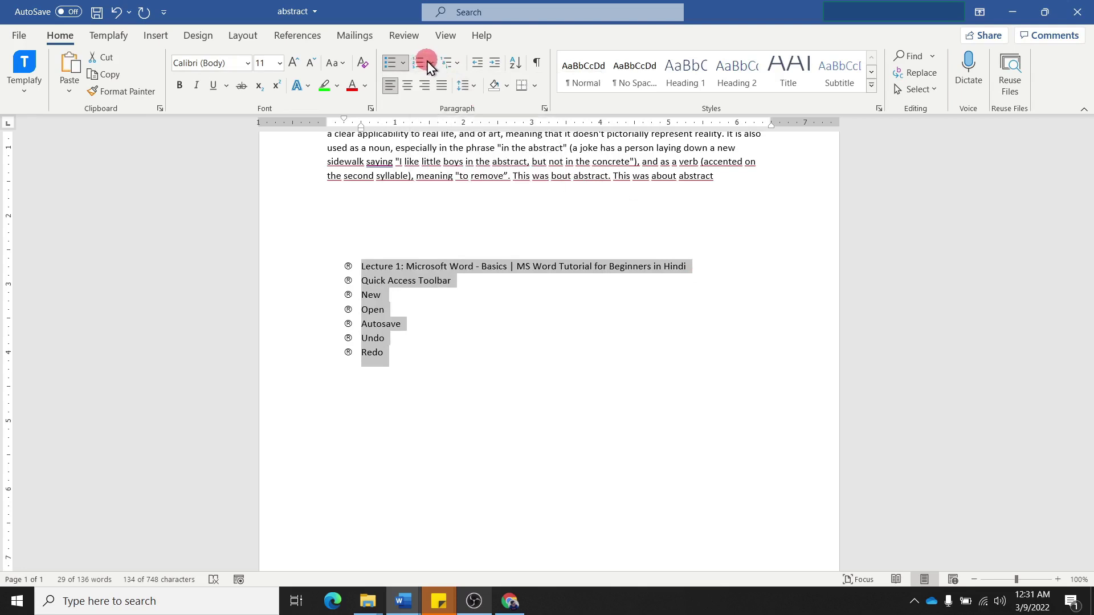
click(420, 366)
Strip the ® bullets from the seven Lecture 1 lines, leaving numbering formats unapplied
key(ctrl+shift+Up)
key(ctrl+shift+Up)
key(ctrl+shift+Up)
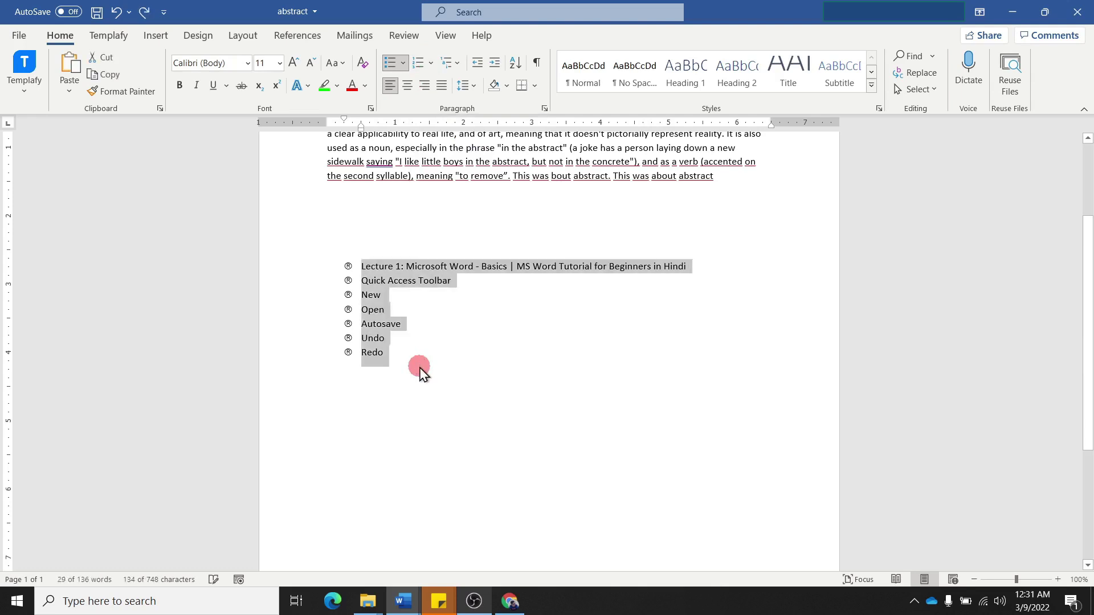
key(ctrl+shift+n)
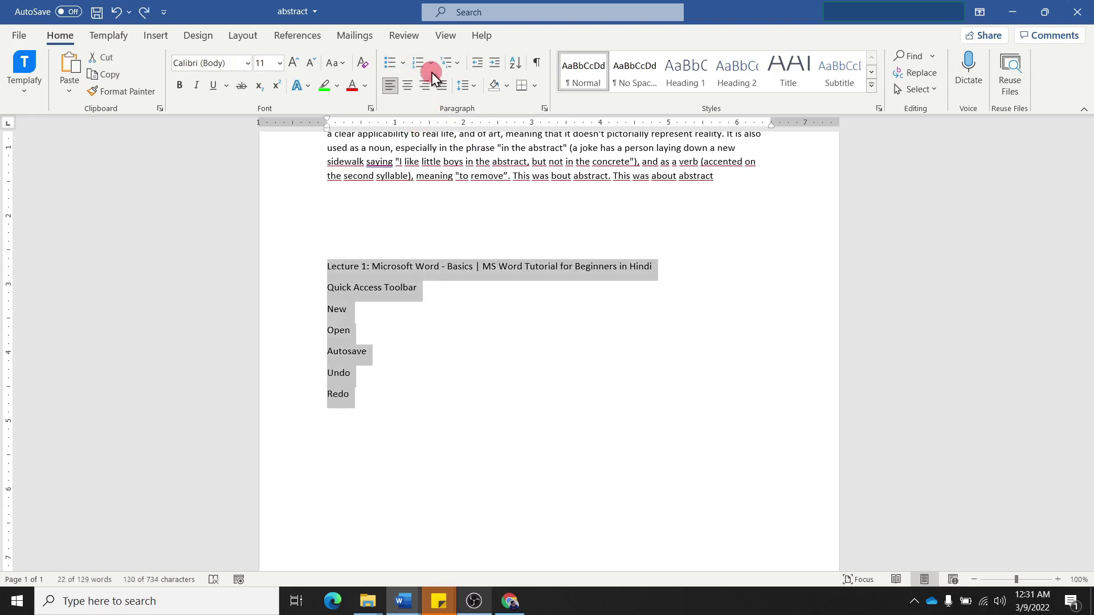
click(432, 63)
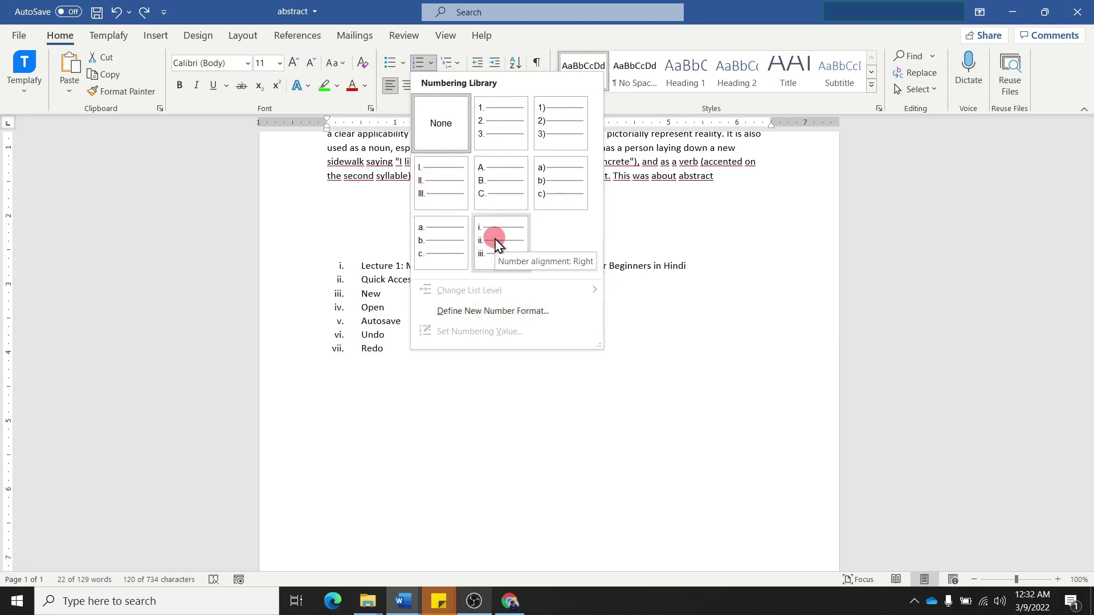
click(652, 219)
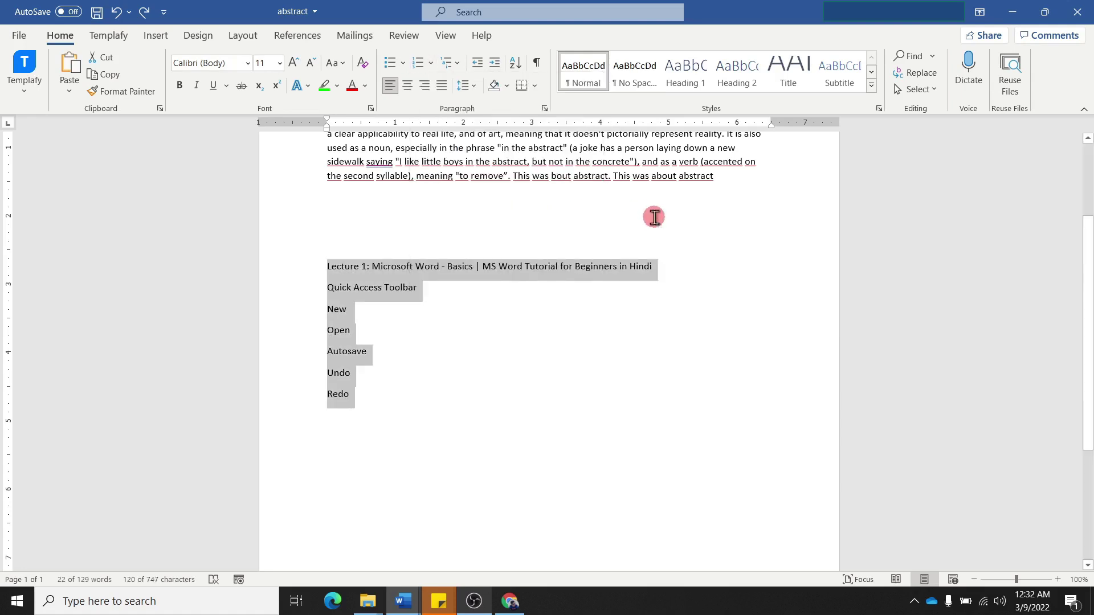
Number the Lecture 1 lines as a multilevel list
click(458, 63)
mouse_move(468, 137)
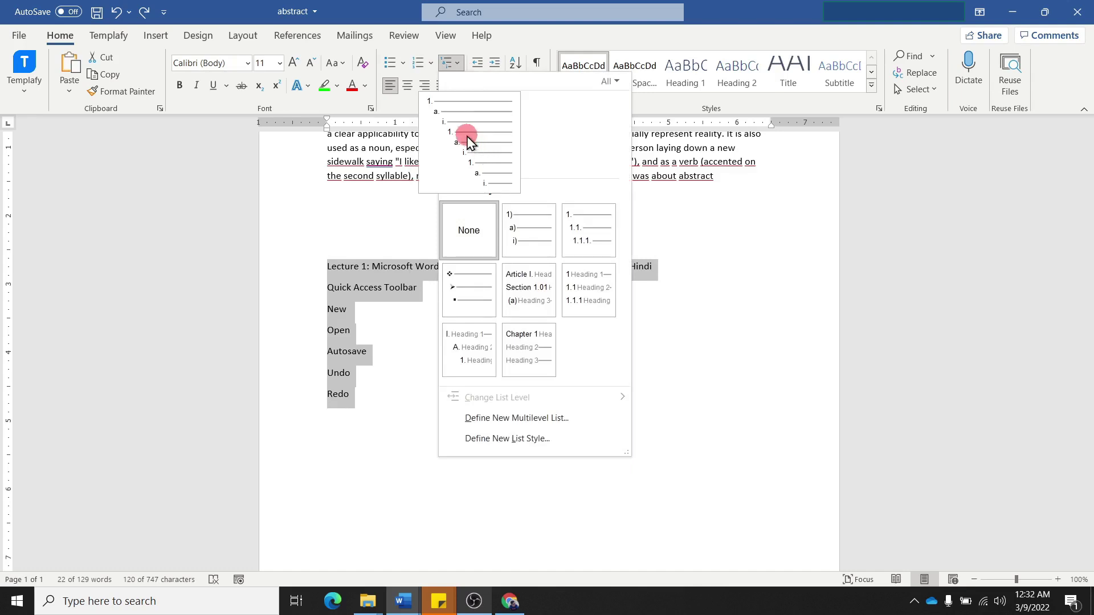
click(467, 140)
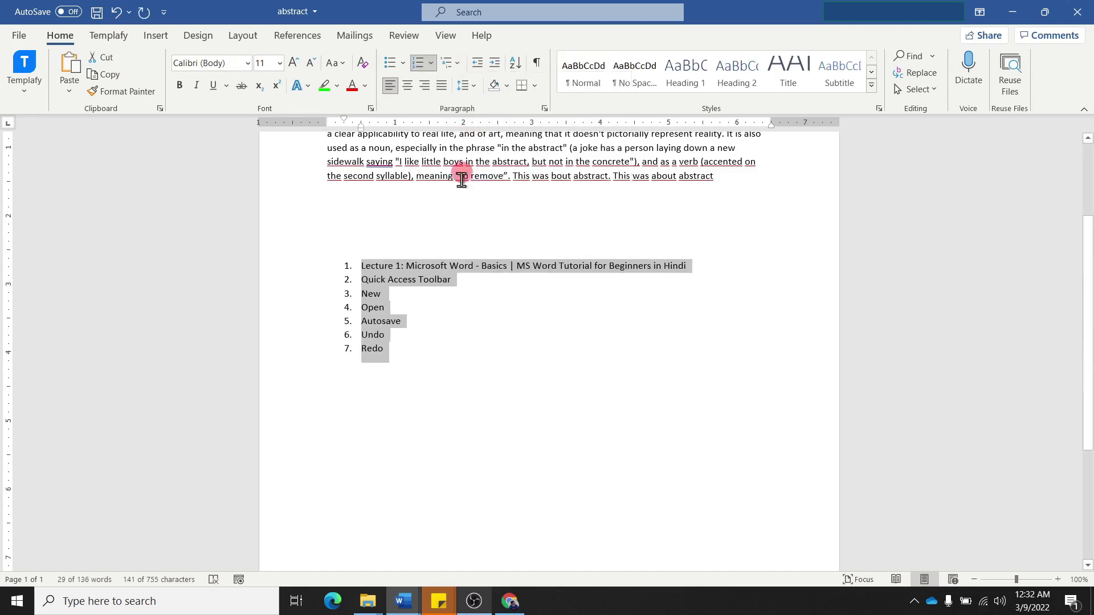
click(363, 279)
Demote Quick Access Toolbar one level and nest New and Open beneath it
key(Tab)
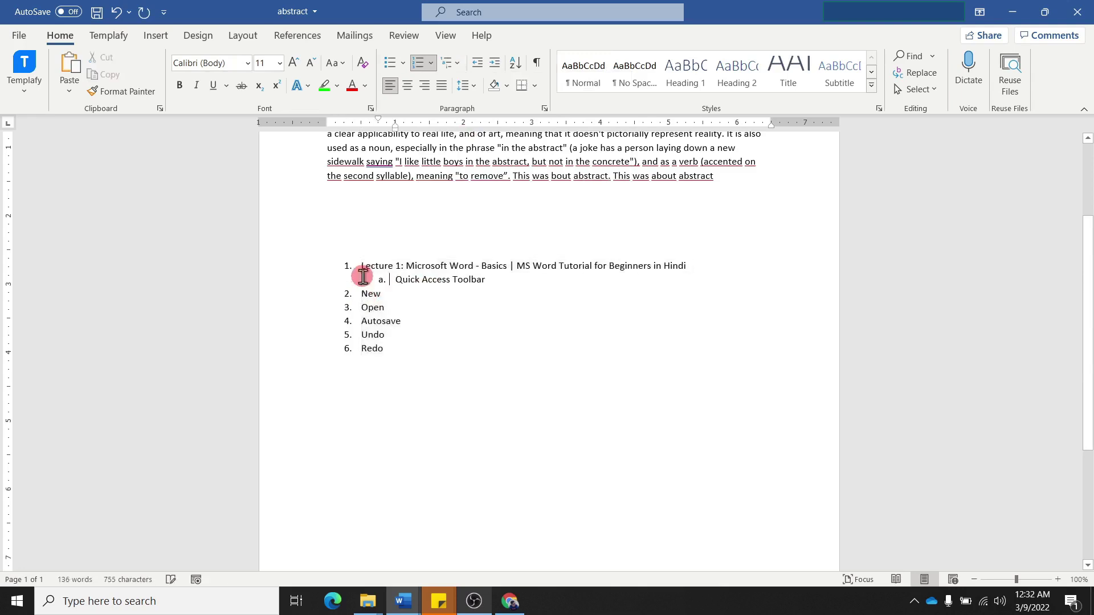
click(363, 295)
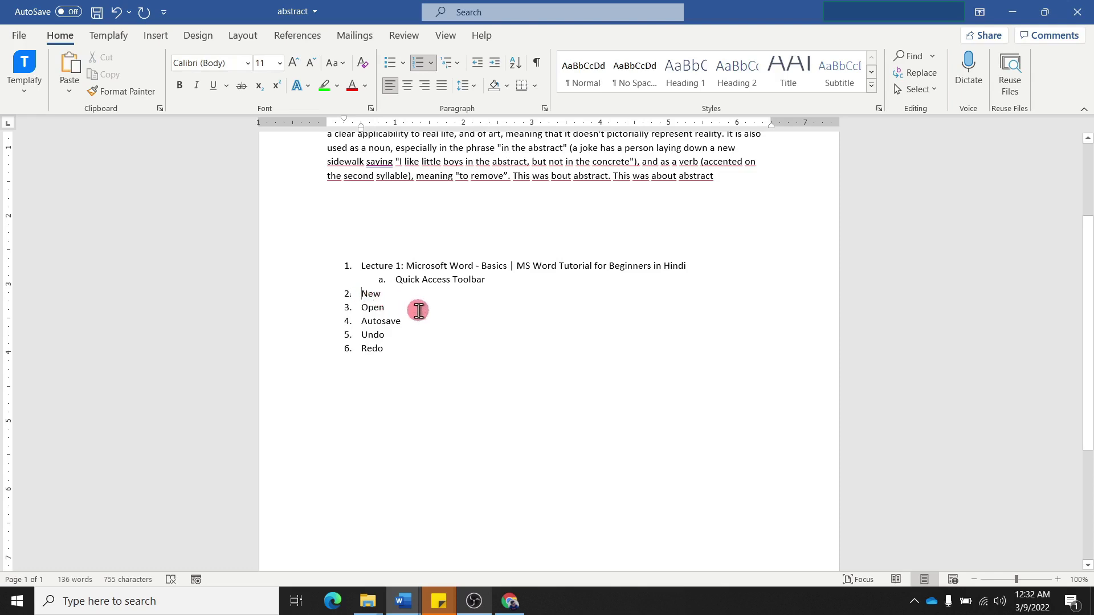
key(Tab)
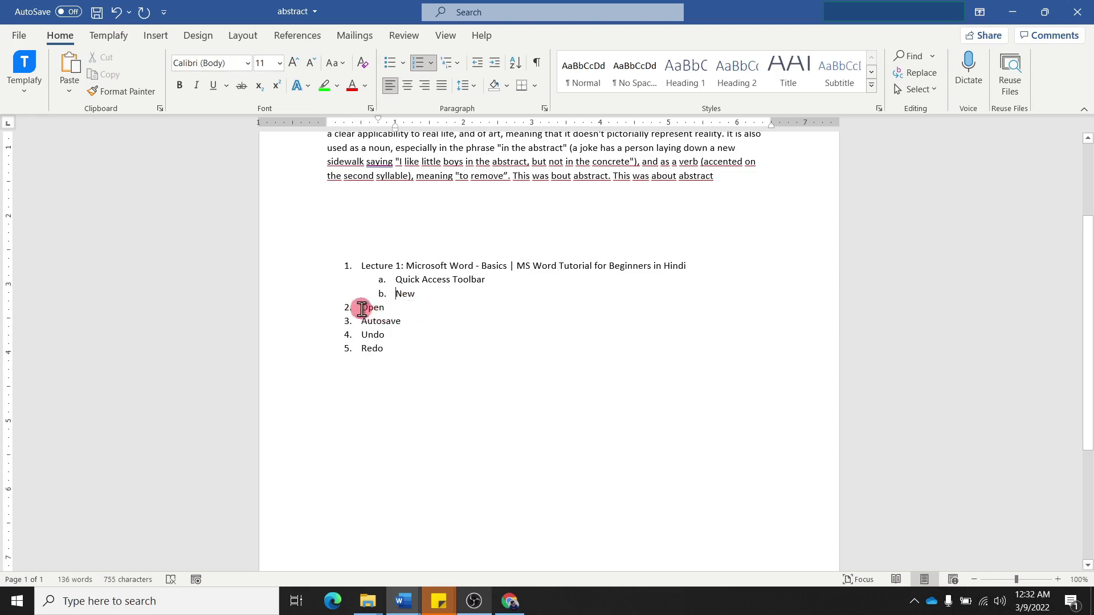
click(362, 309)
key(Tab)
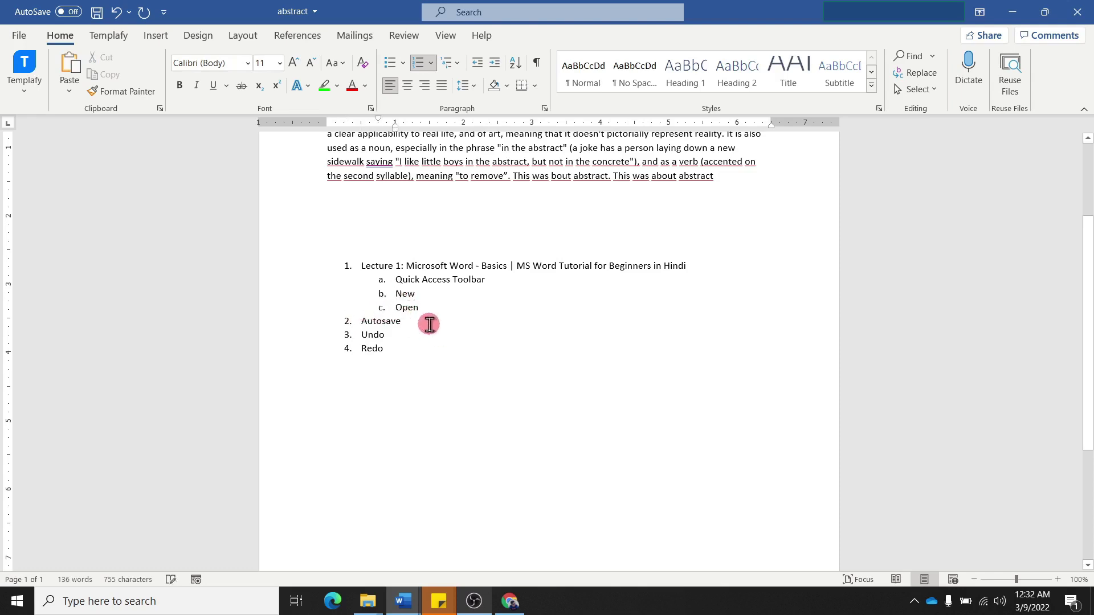
click(395, 293)
key(Tab)
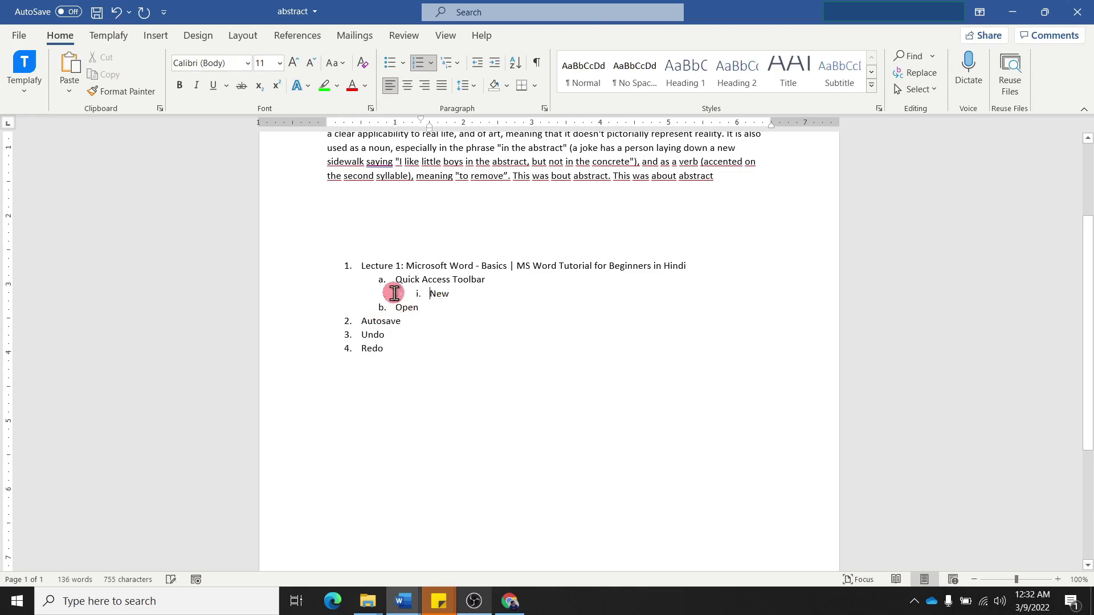
click(397, 308)
key(Tab)
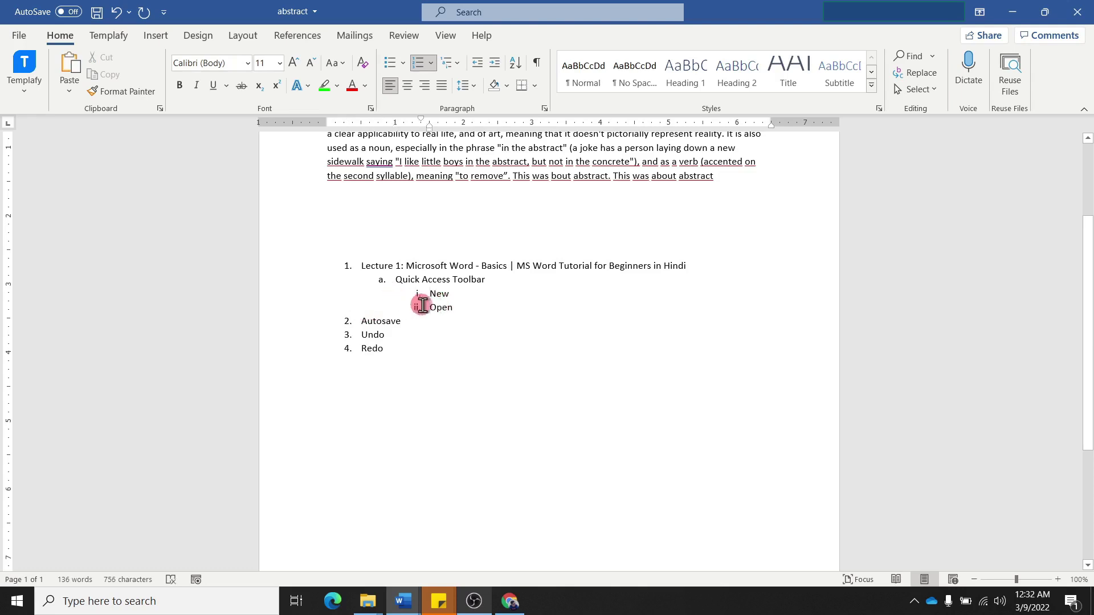
key(Tab)
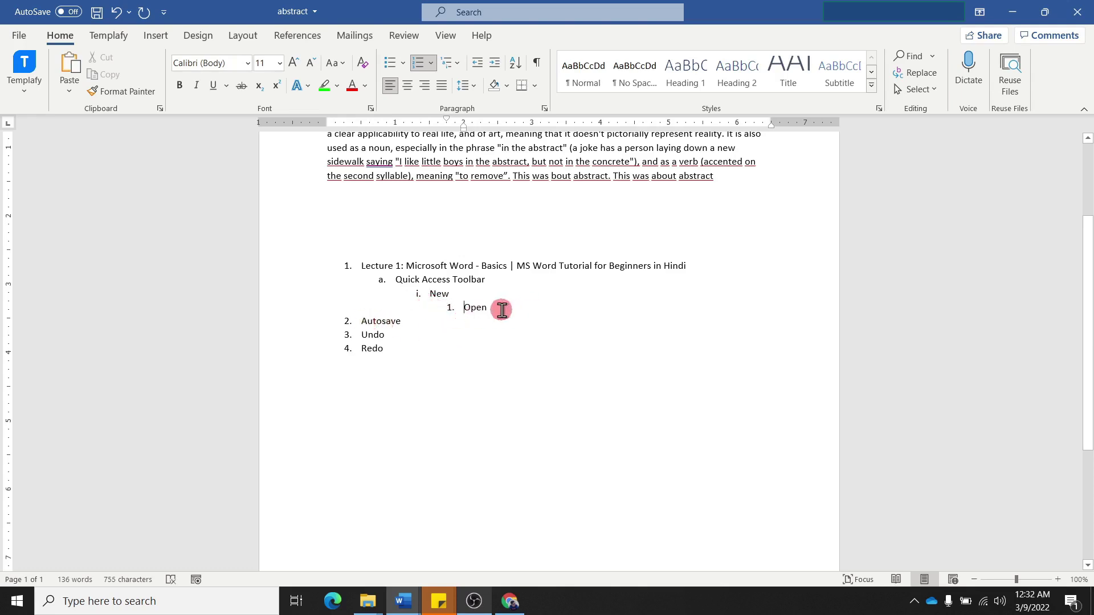
Select the outline from Quick Access Toolbar down for a multilevel list style
click(450, 63)
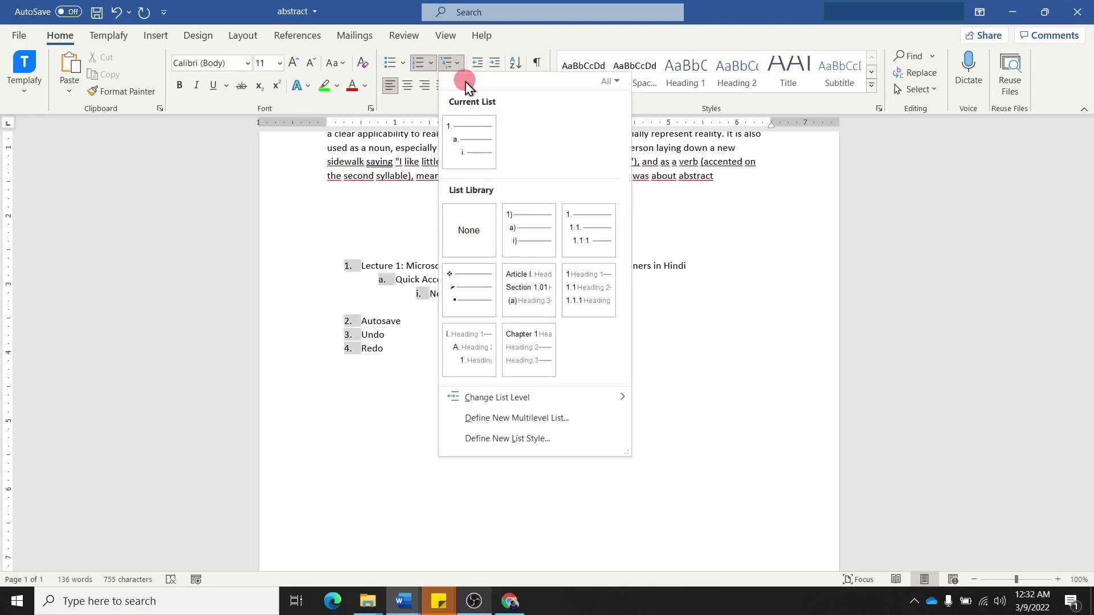
mouse_move(589, 237)
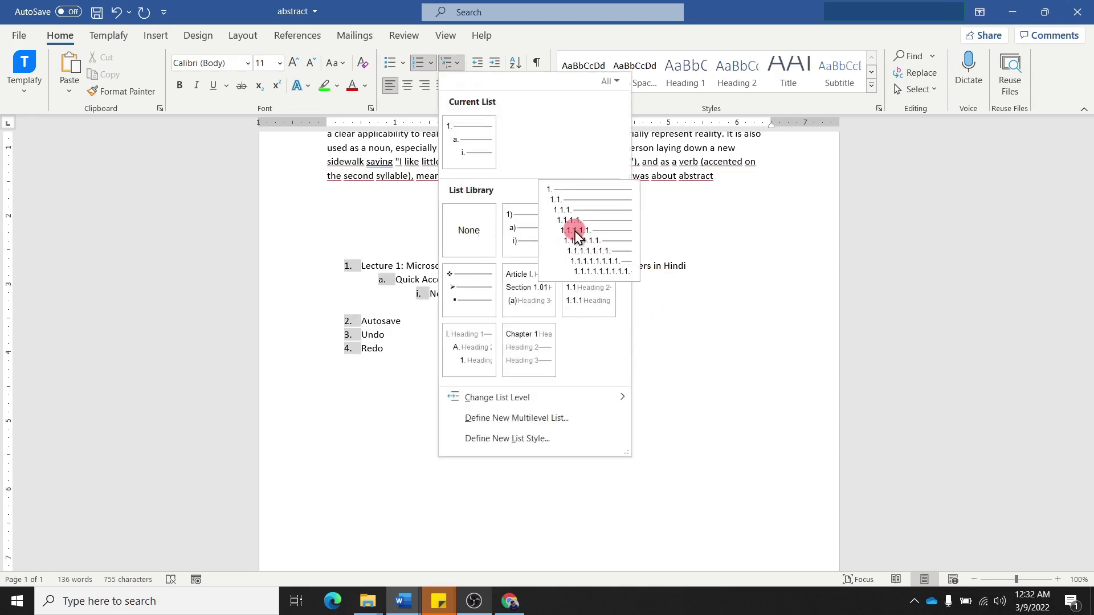
click(383, 350)
drag(385, 349, 339, 270)
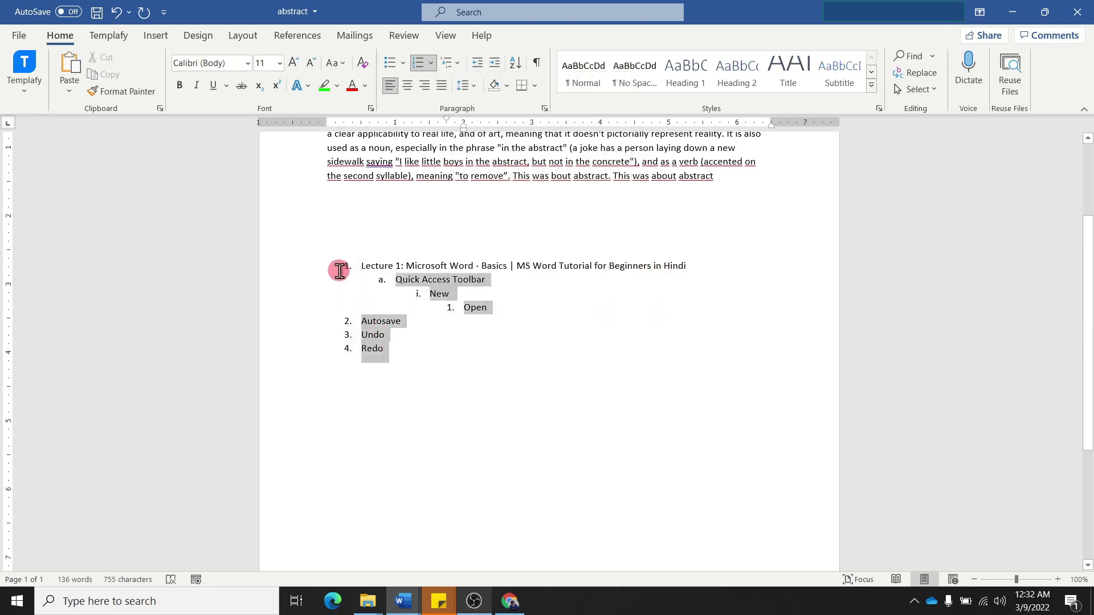
click(451, 62)
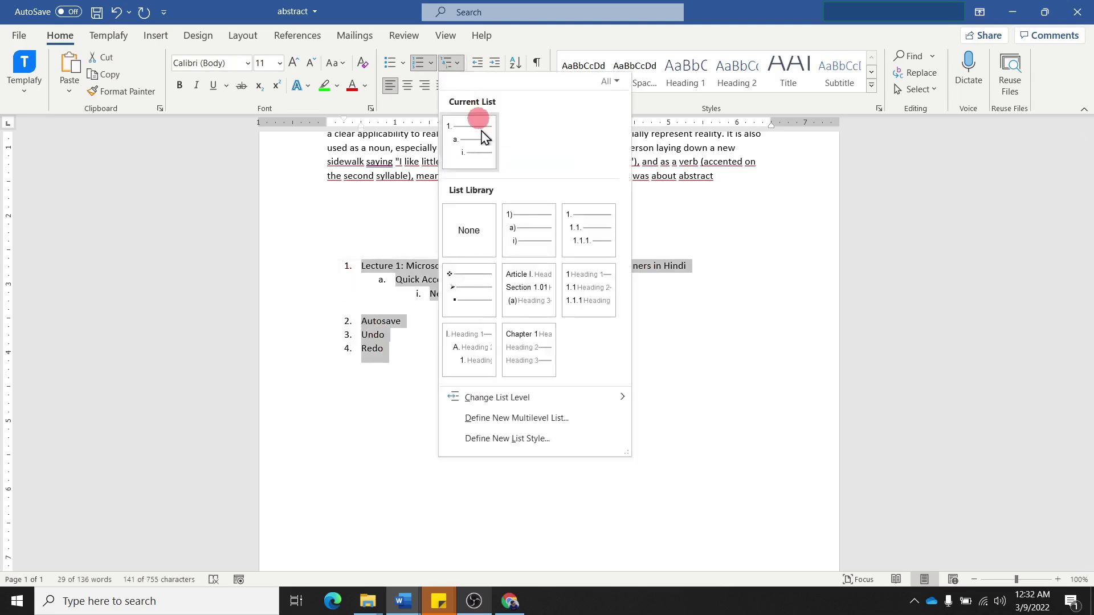
Apply the bulleted multilevel style to the outline and reselect it from Lecture 1 to Redo
mouse_move(469, 289)
click(476, 291)
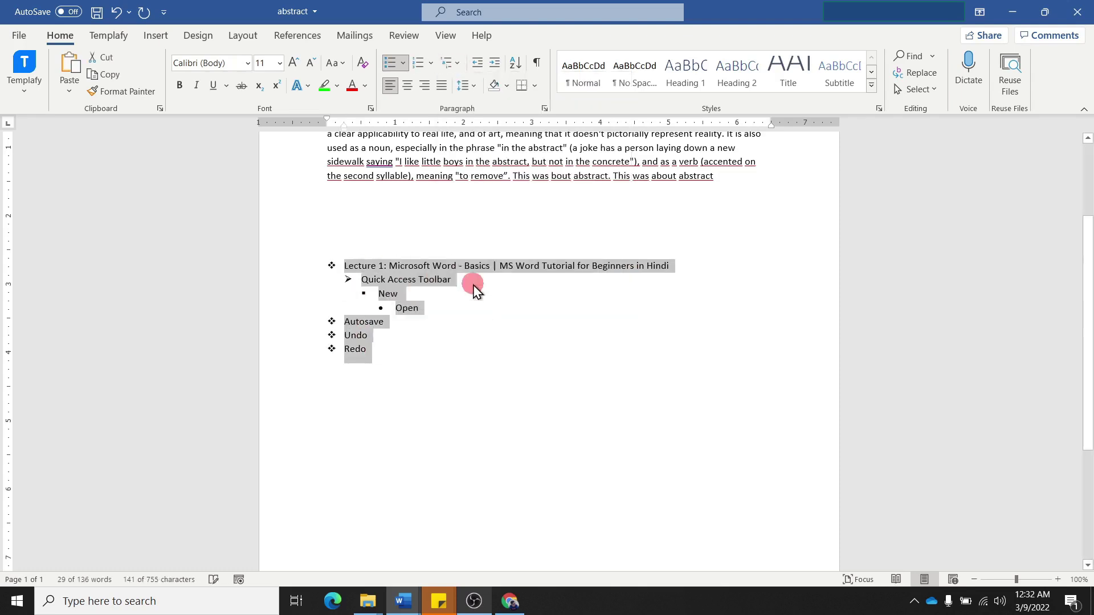
click(460, 369)
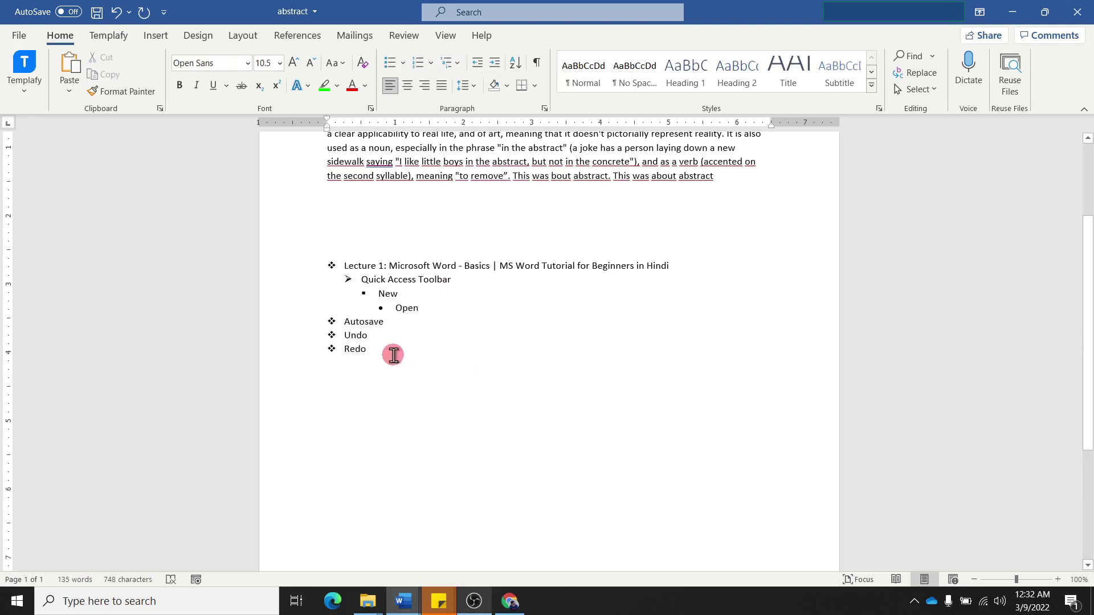
drag(460, 369, 310, 261)
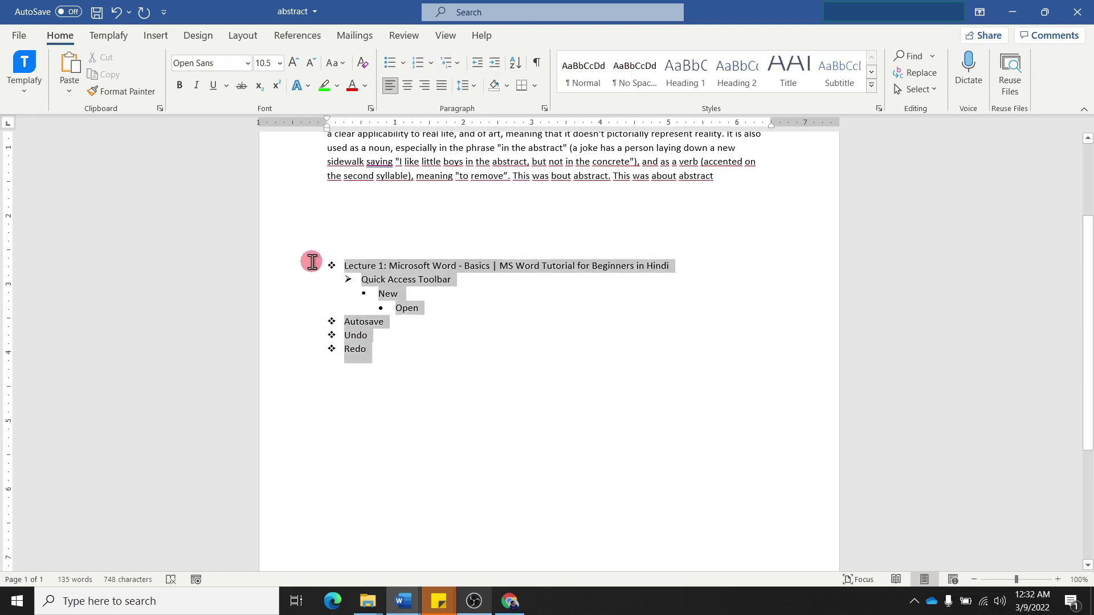
Undo twice, restoring 1–4, "a." and "i."/"ii." numbering on the outline
click(456, 62)
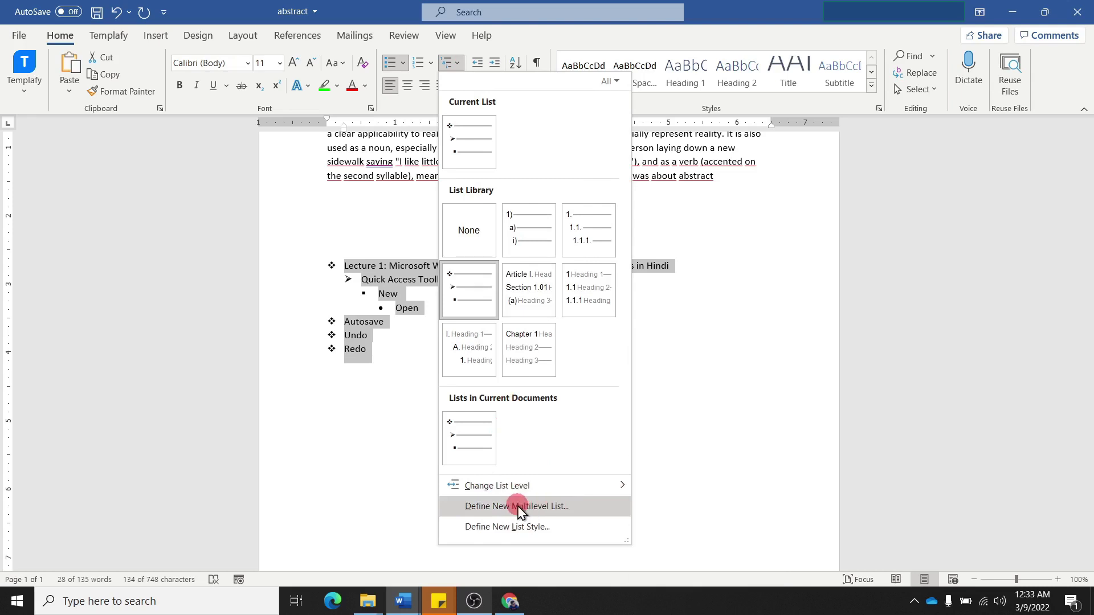
click(380, 416)
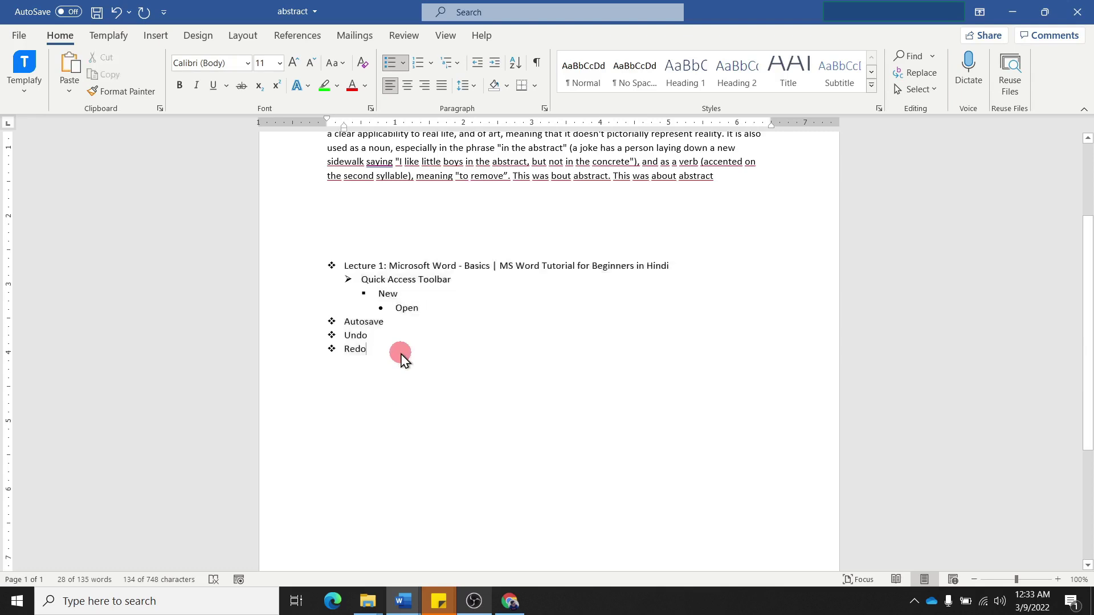
key(ctrl+z)
key(ctrl+z)
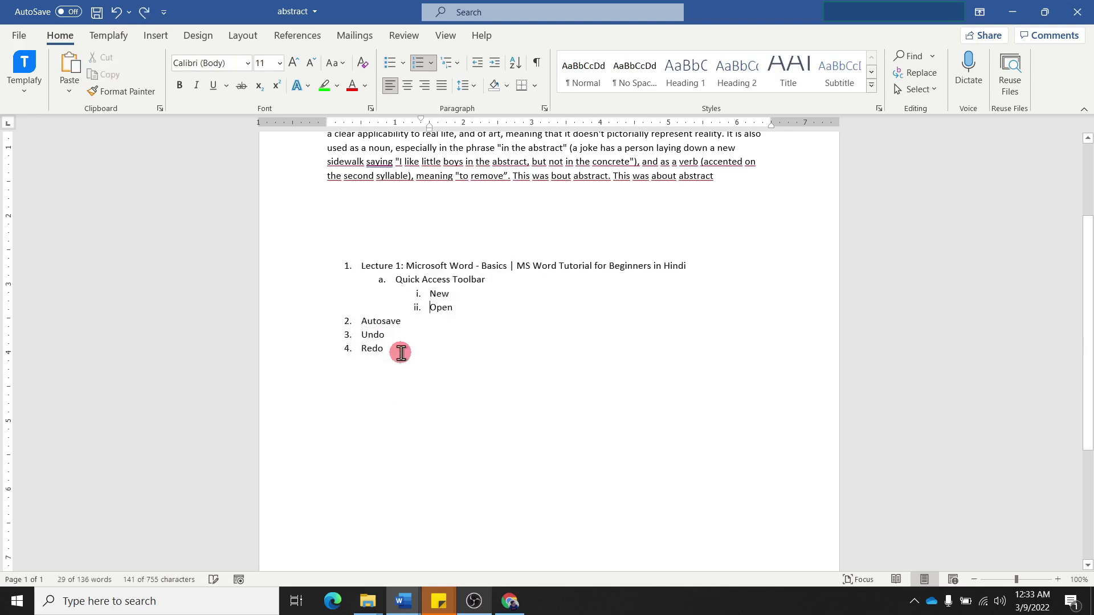
key(ctrl+z)
key(ctrl+z)
key(ctrl+z)
key(ctrl+z)
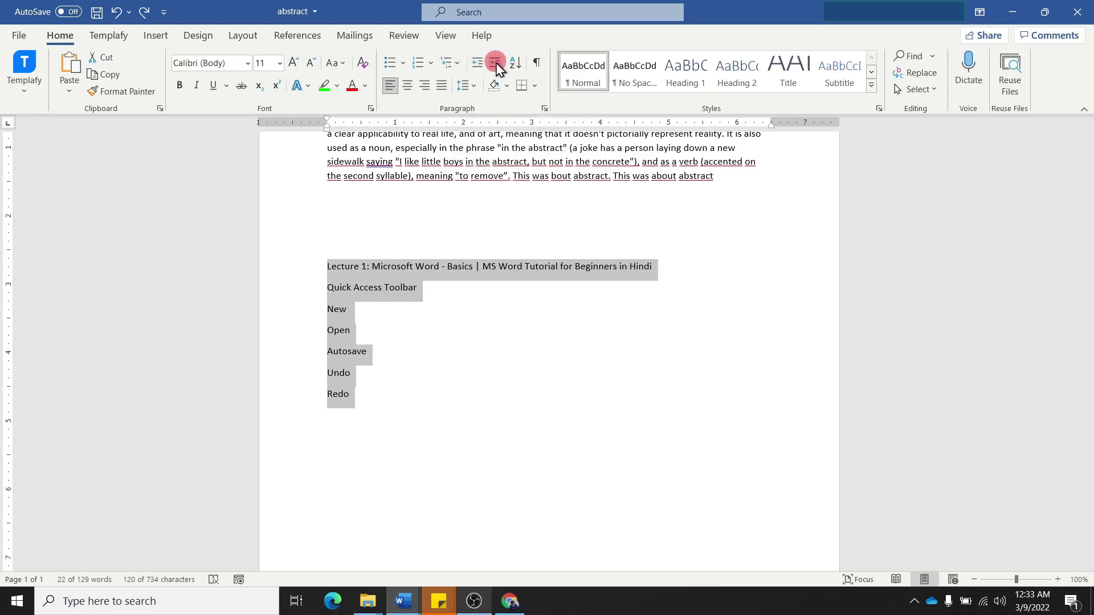
click(366, 332)
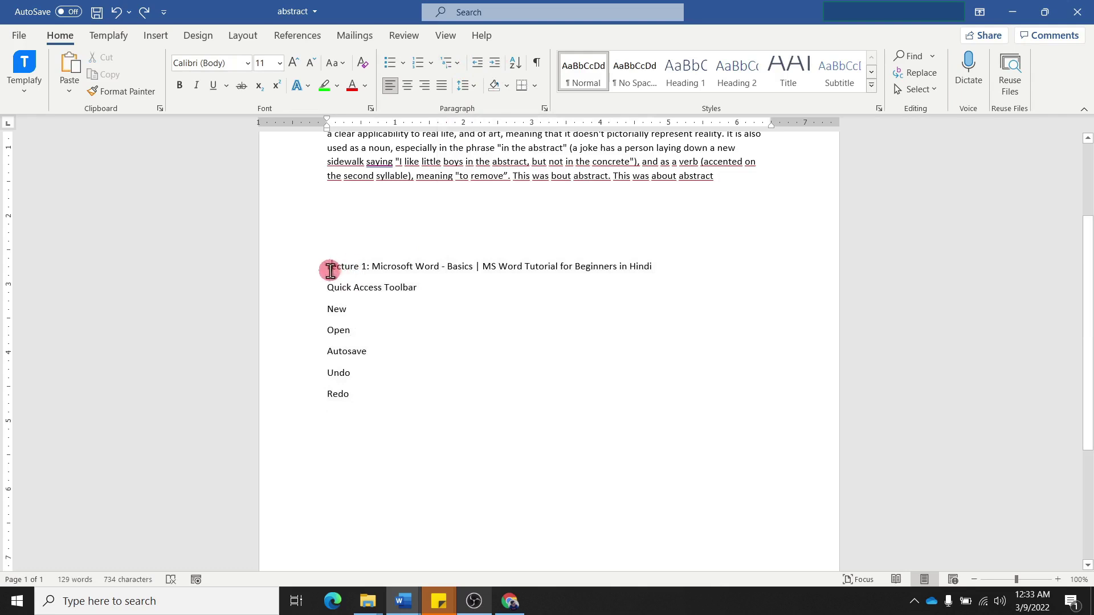
click(477, 65)
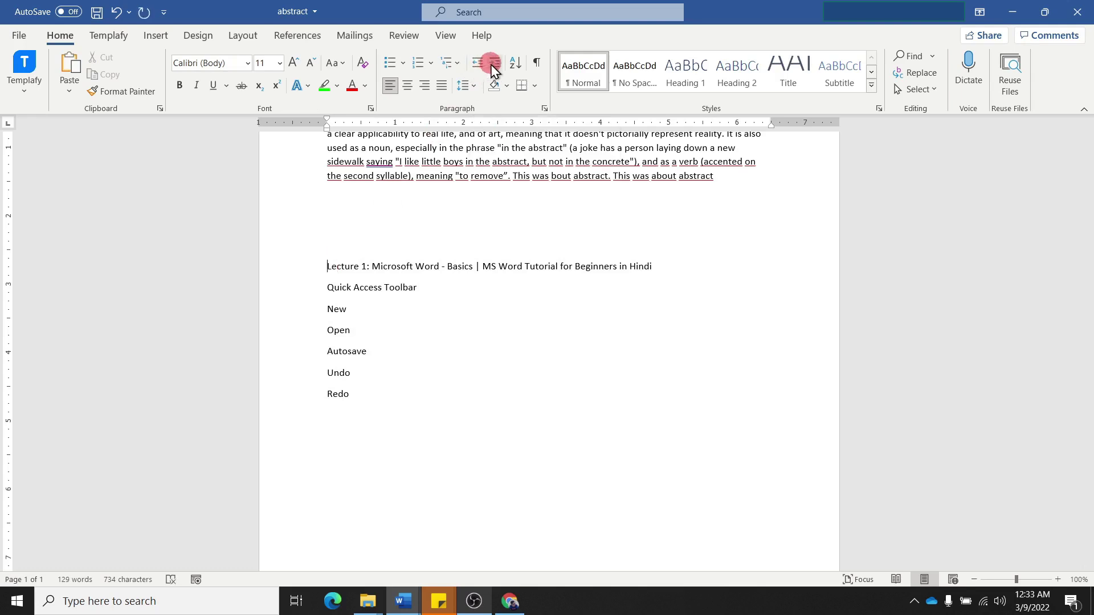
click(495, 64)
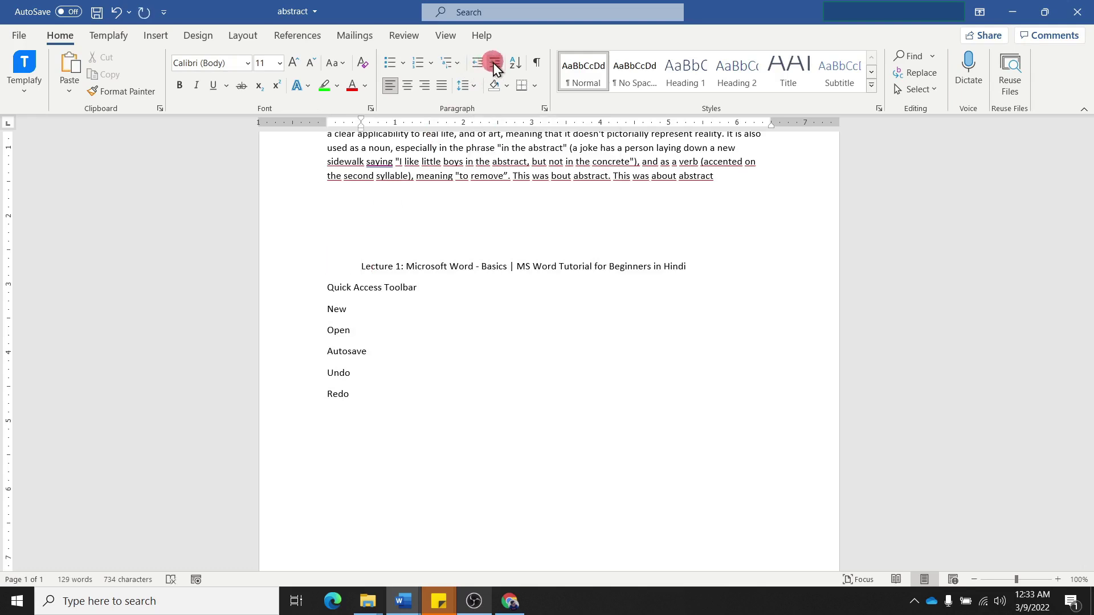
click(495, 64)
click(494, 65)
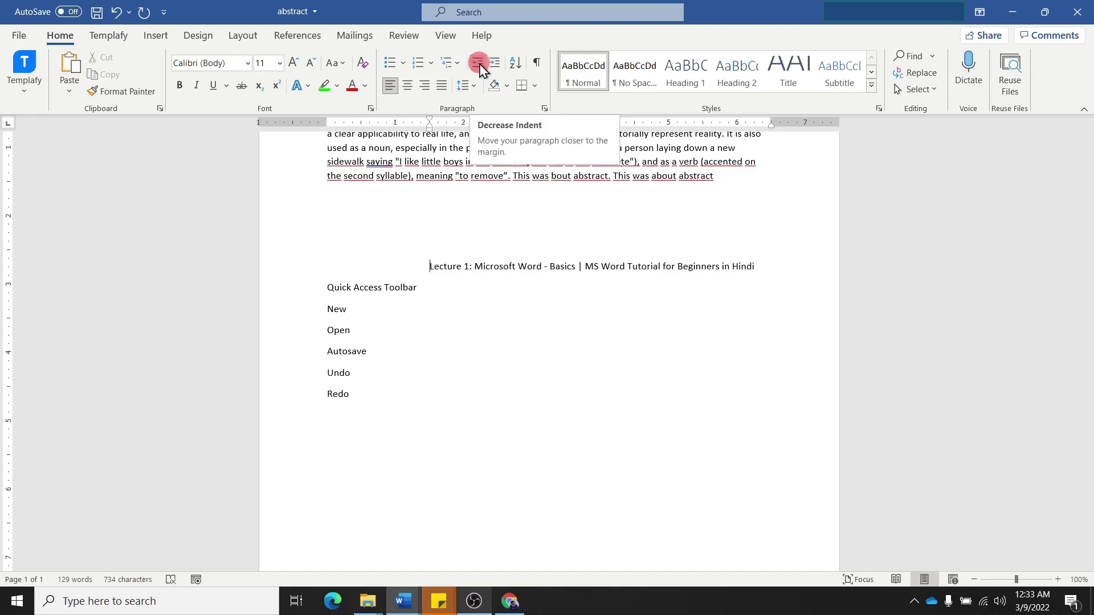
click(479, 64)
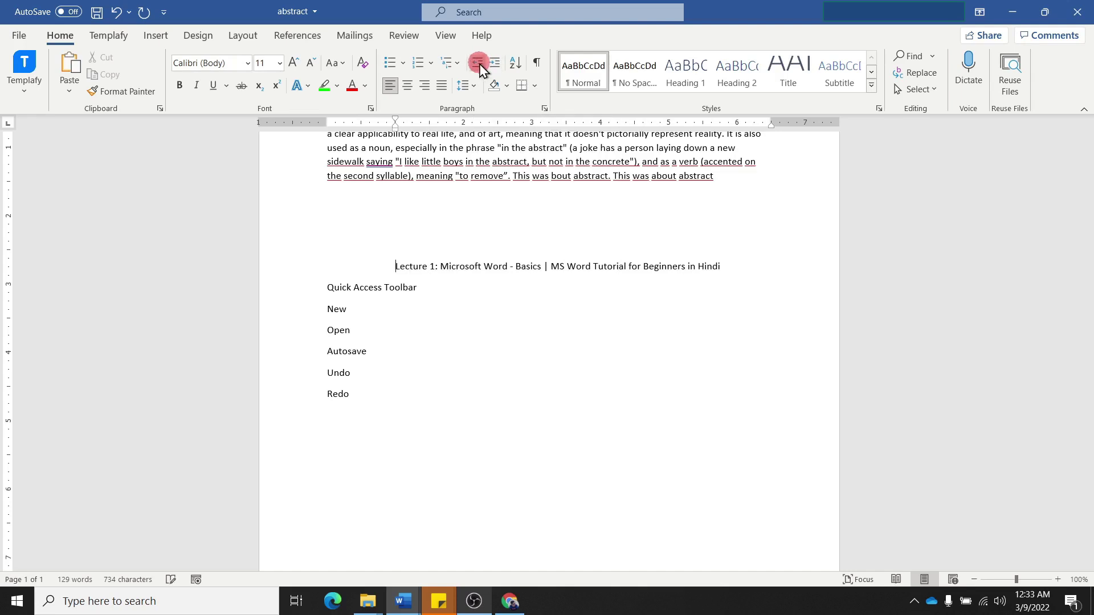
click(478, 64)
click(479, 64)
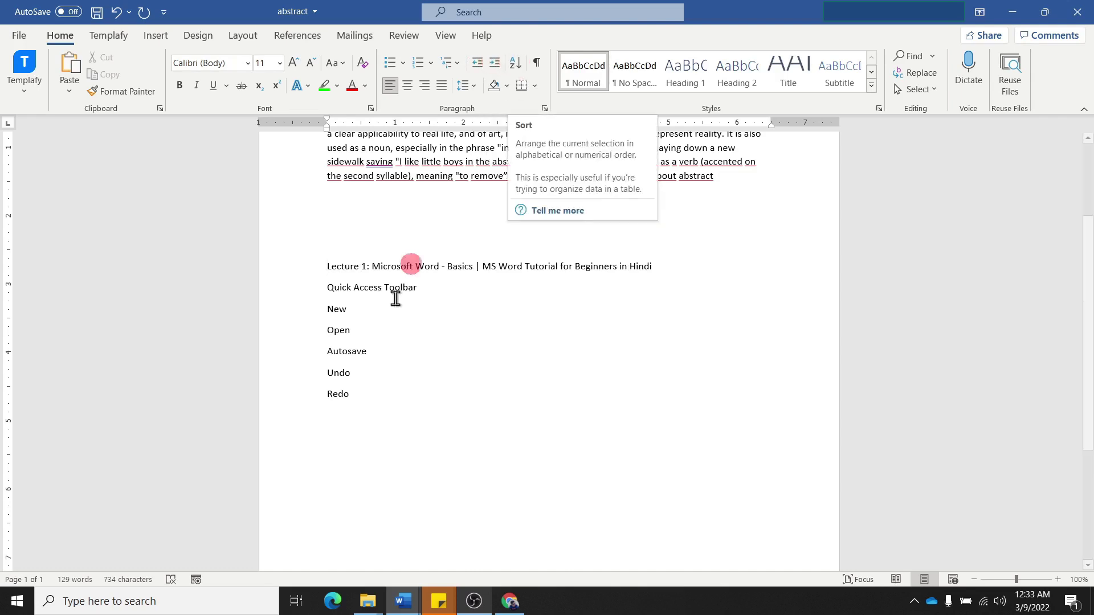
drag(355, 394, 320, 269)
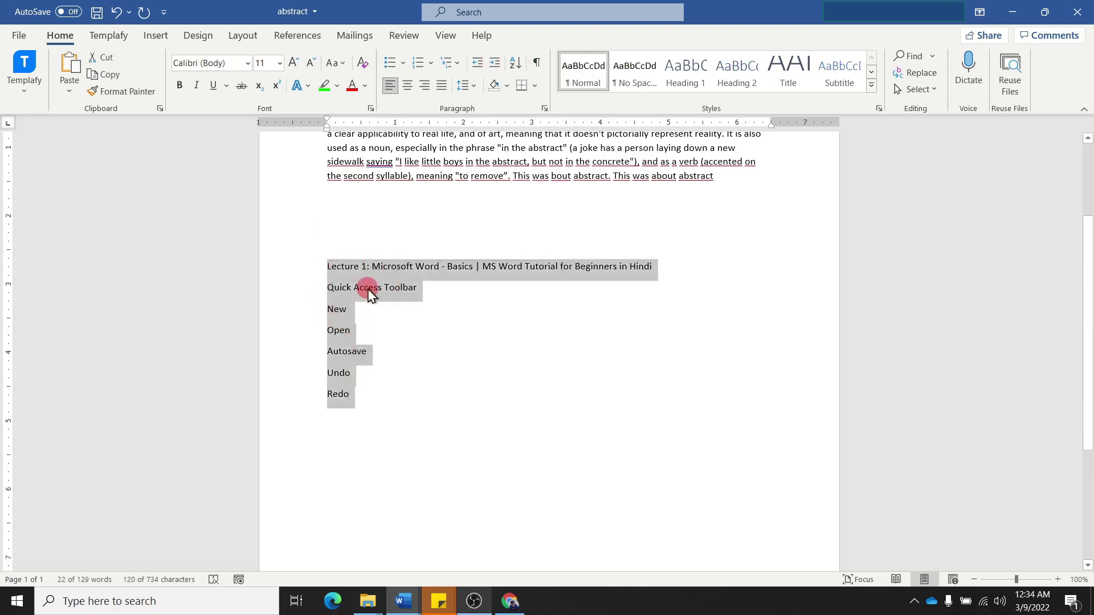
click(514, 63)
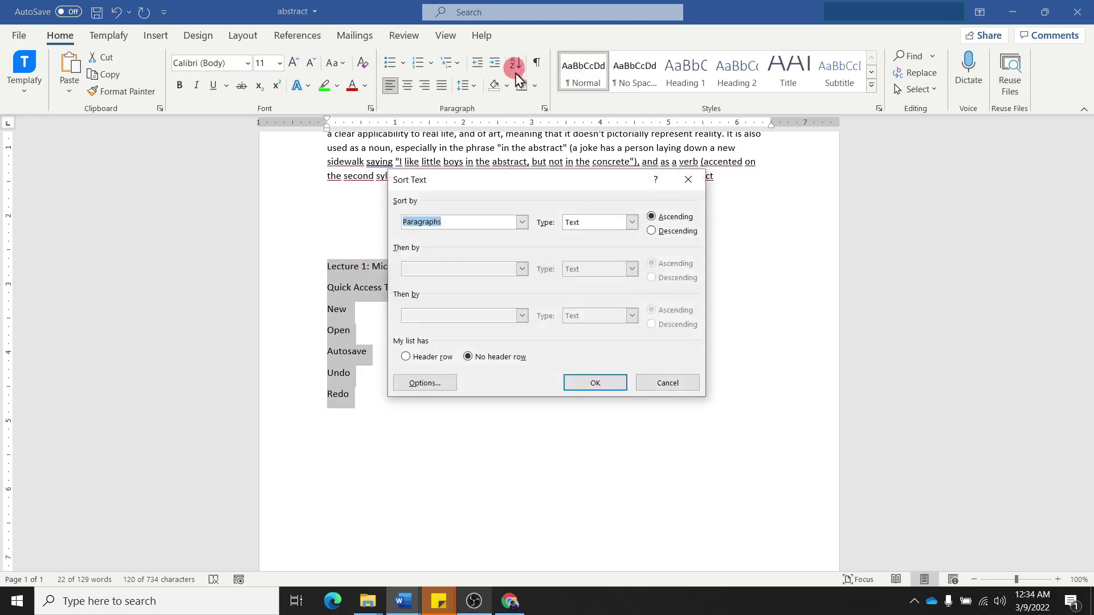
click(593, 382)
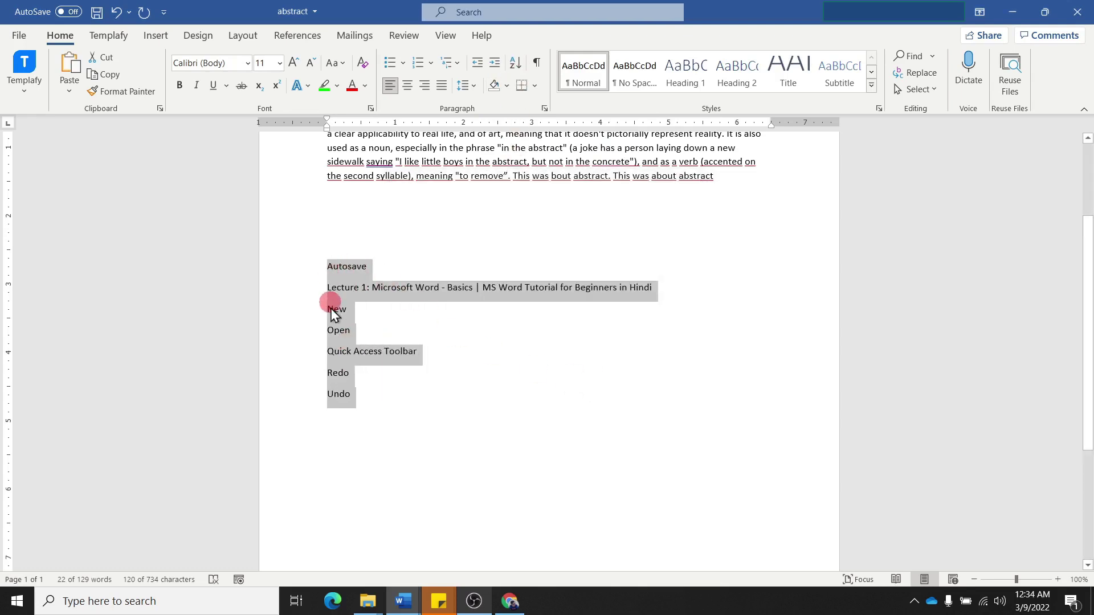
click(516, 63)
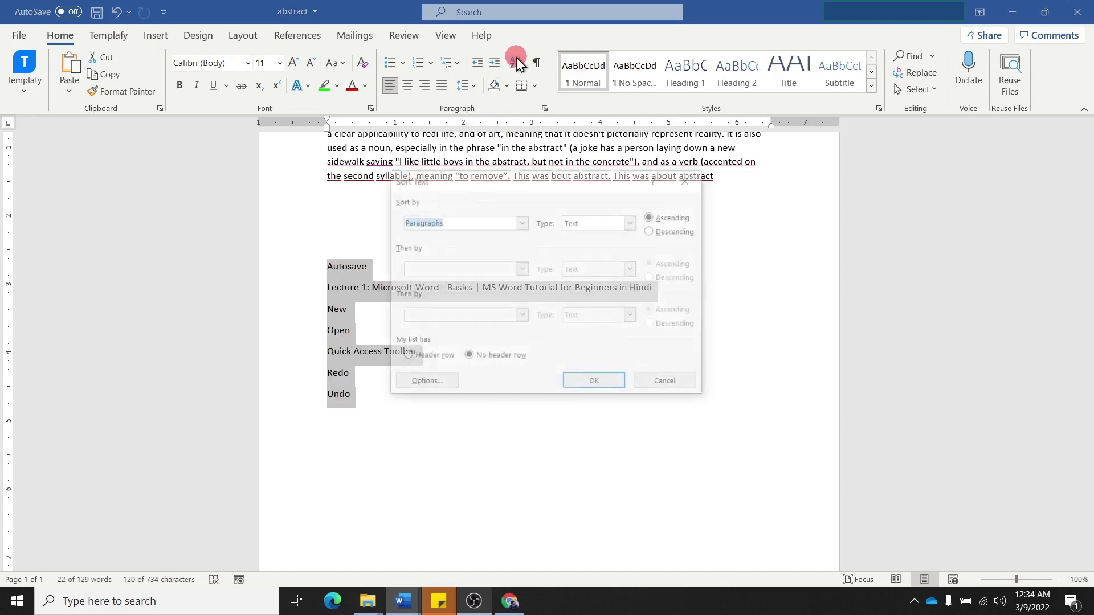
click(577, 381)
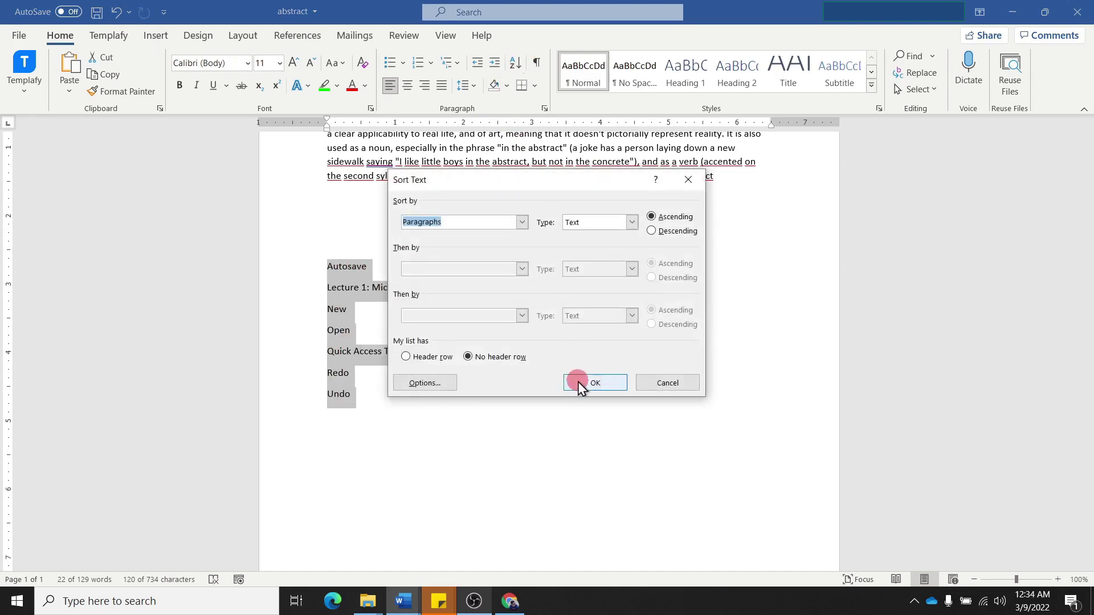
click(515, 64)
click(651, 231)
click(601, 383)
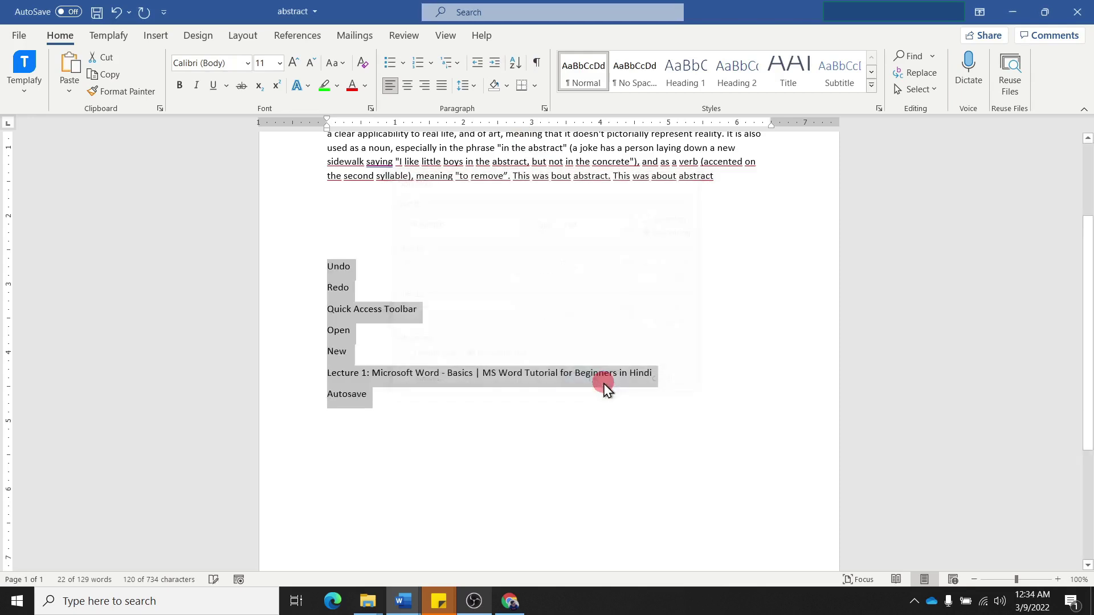
click(354, 282)
key(ctrl+z)
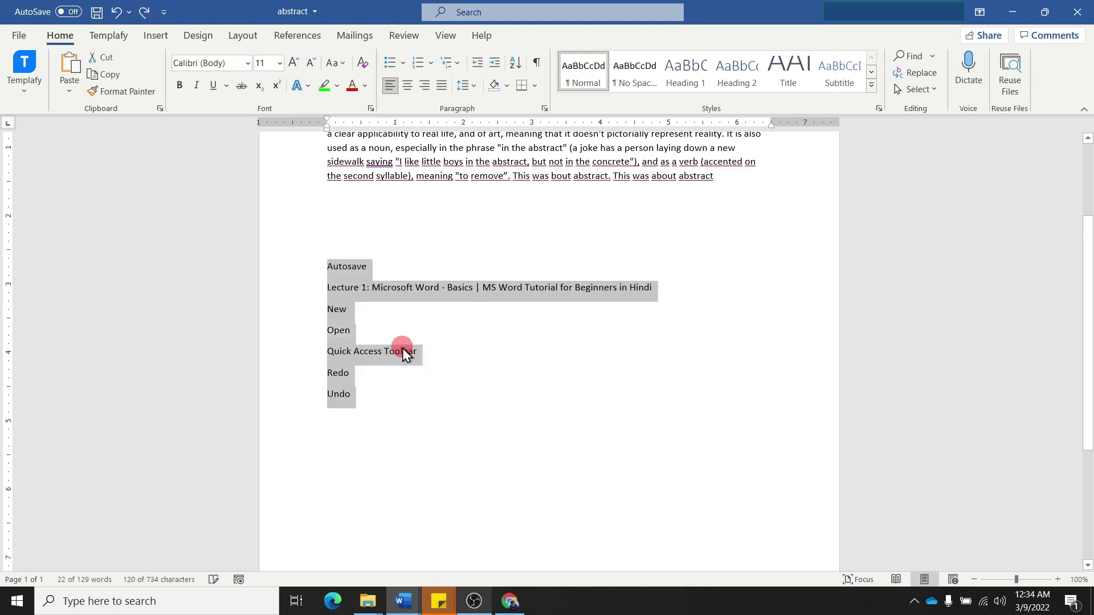
key(ctrl+z)
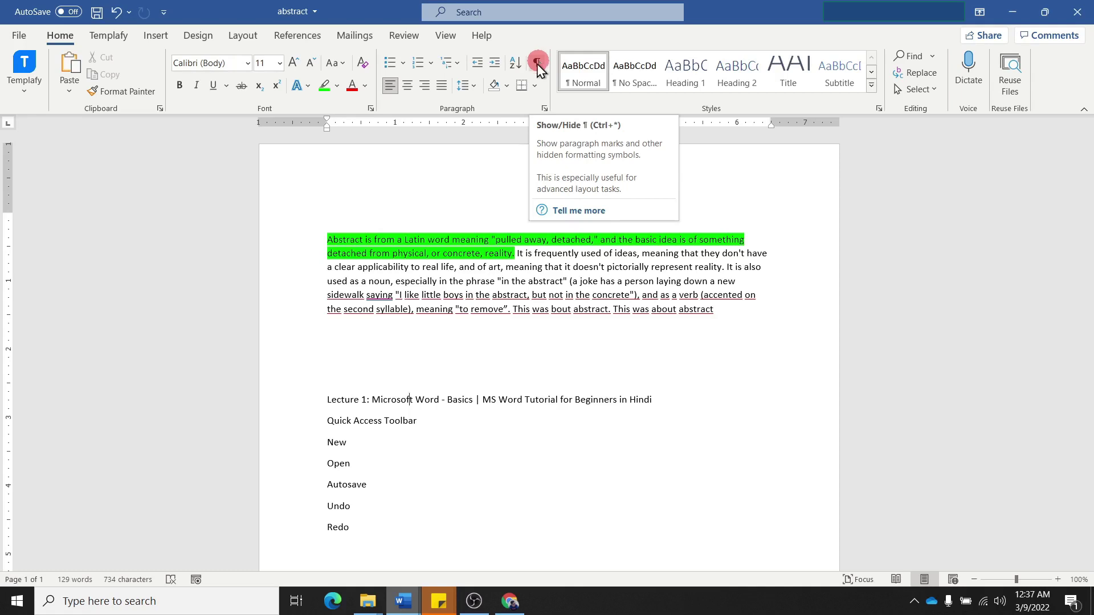
Mark the Lecture 1 through Redo outline lines as an index entry with Mark Entry
drag(325, 401, 362, 527)
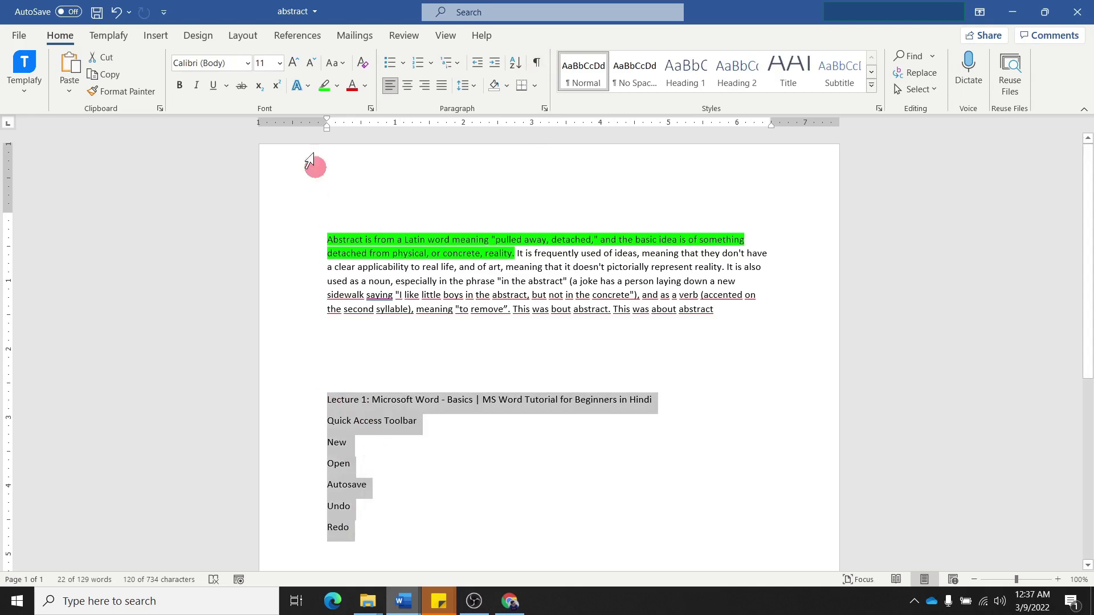
click(299, 36)
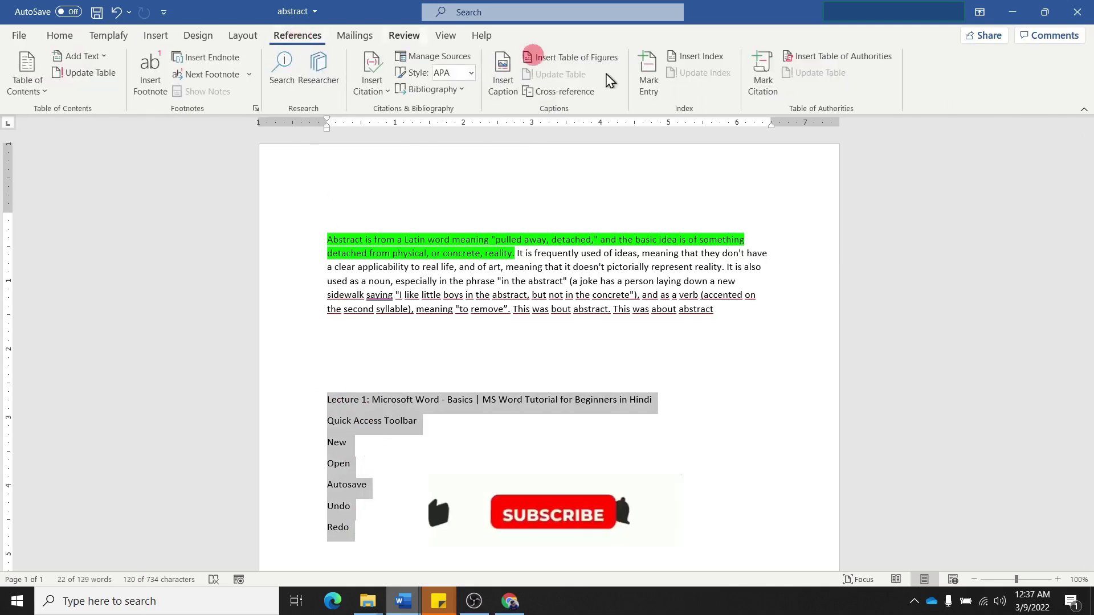
click(649, 71)
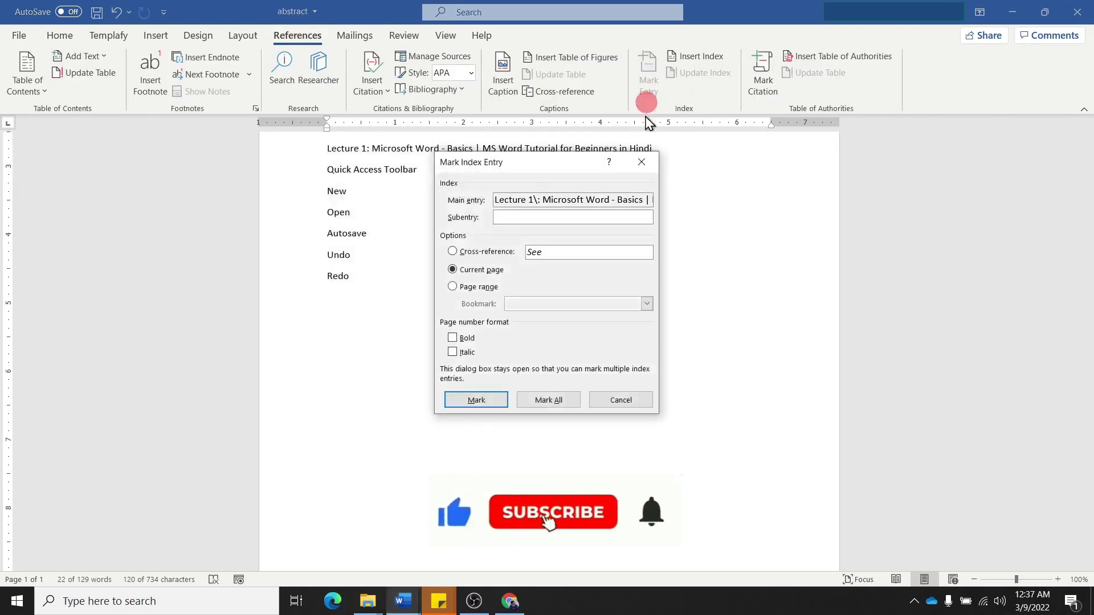
click(486, 401)
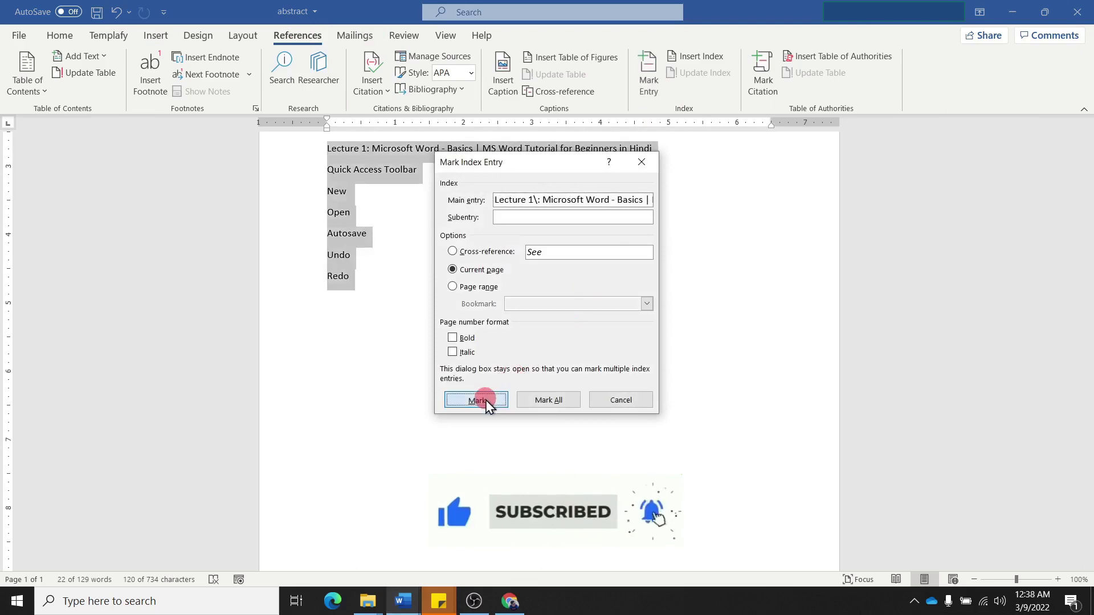
click(371, 255)
scroll(371, 255, up, 5)
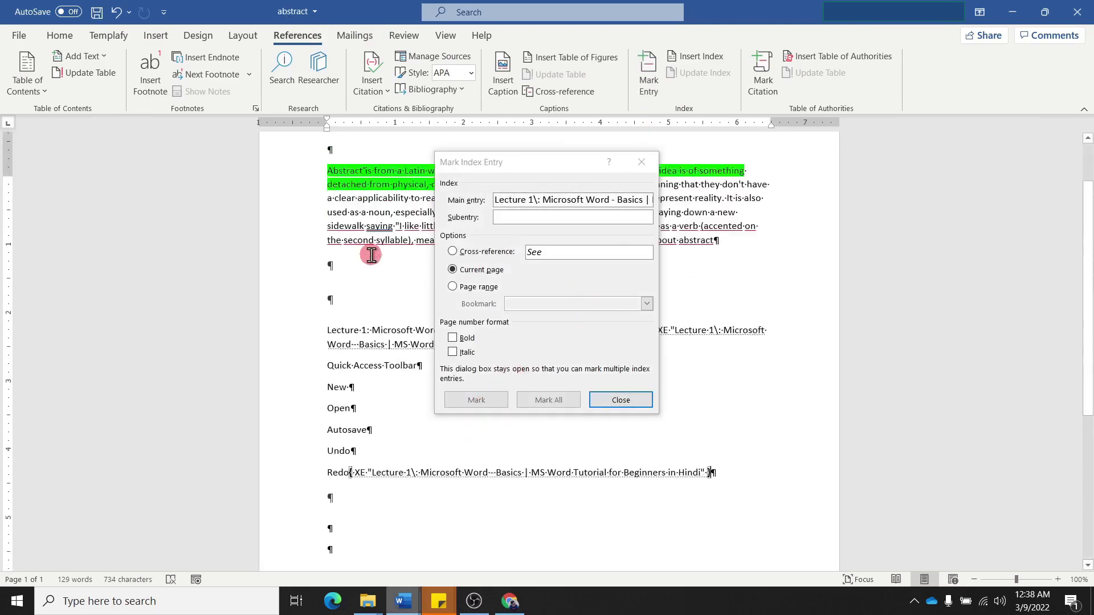
click(646, 162)
click(647, 163)
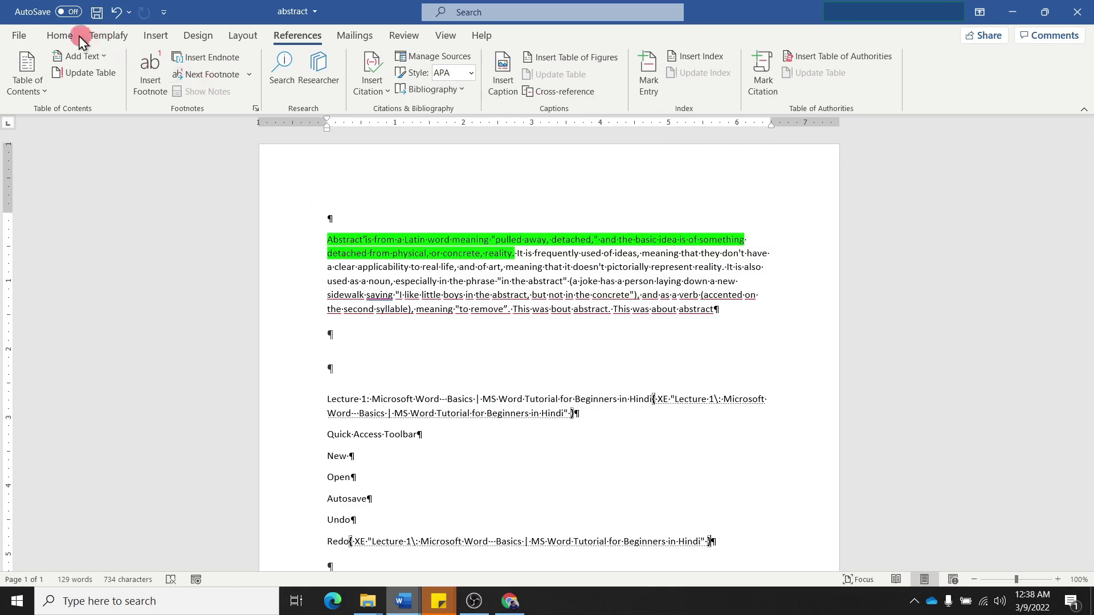
Turn off Show/Hide ¶ so the paragraph marks and XE index fields disappear
click(57, 35)
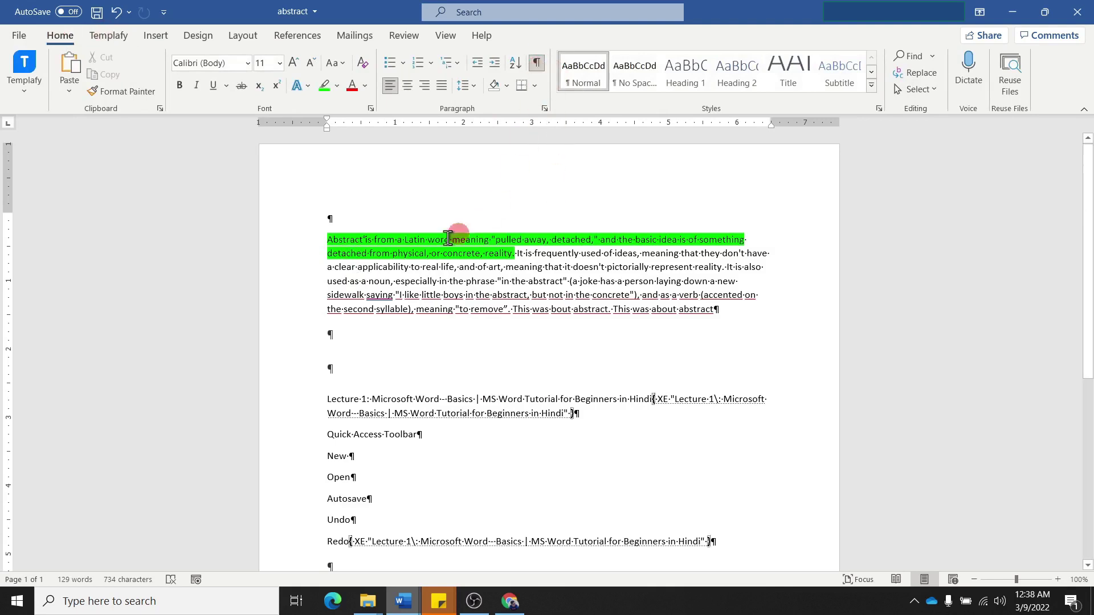
click(537, 62)
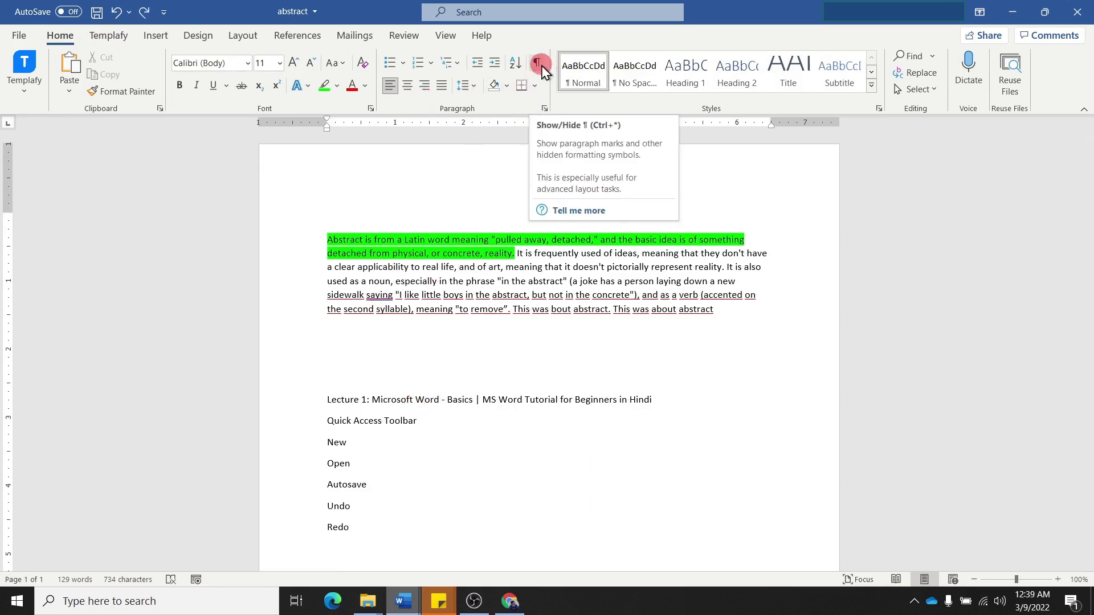
click(392, 87)
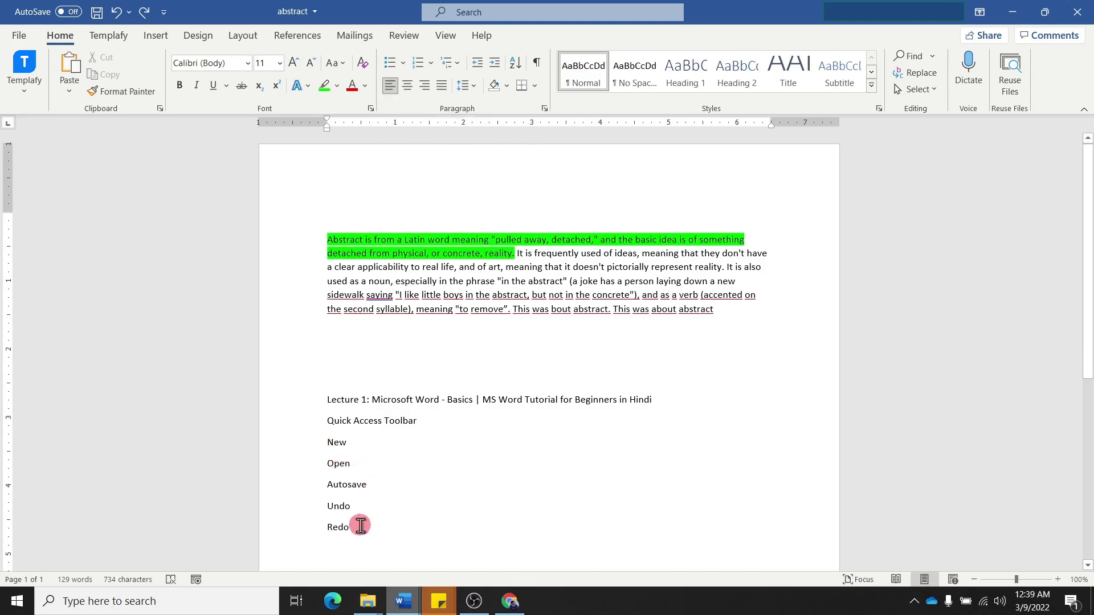
Try right, left, center and justify alignment on the Lecture 1 to Redo lines
drag(361, 526, 327, 398)
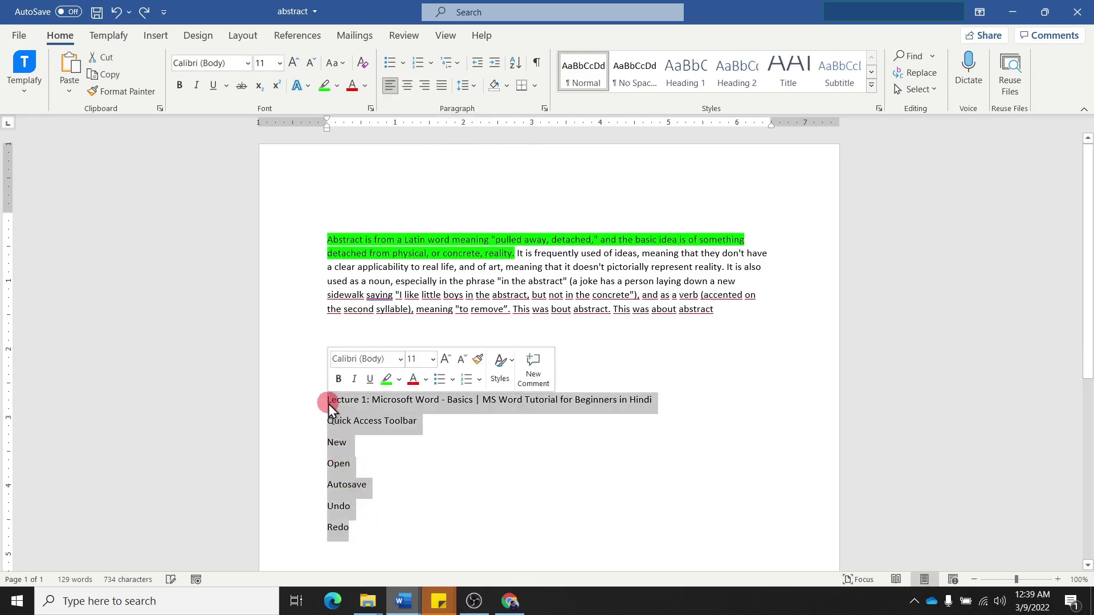
click(432, 85)
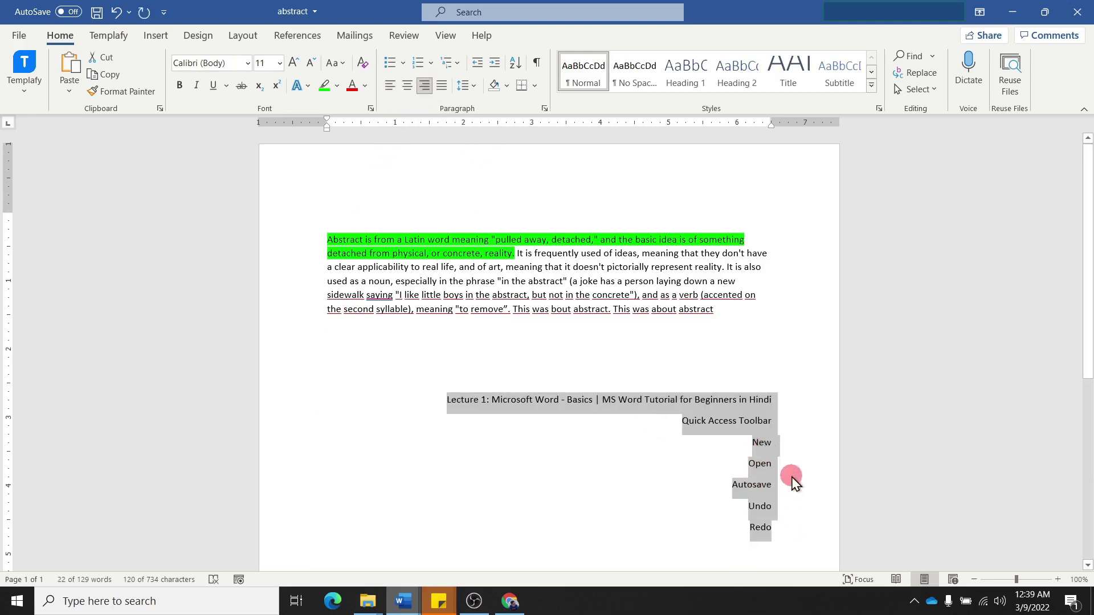
click(391, 87)
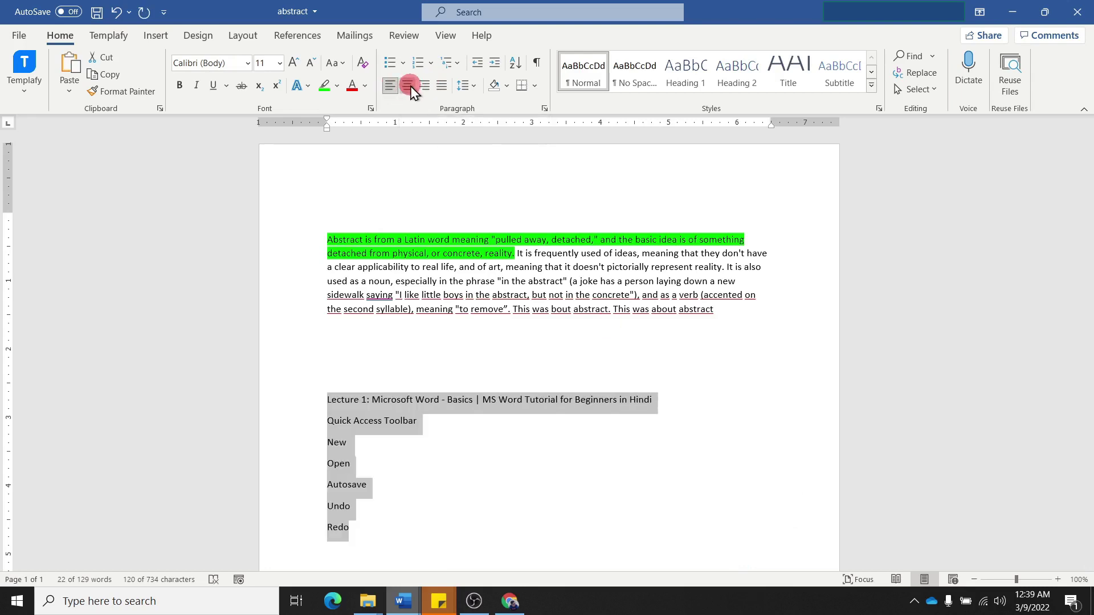
click(408, 85)
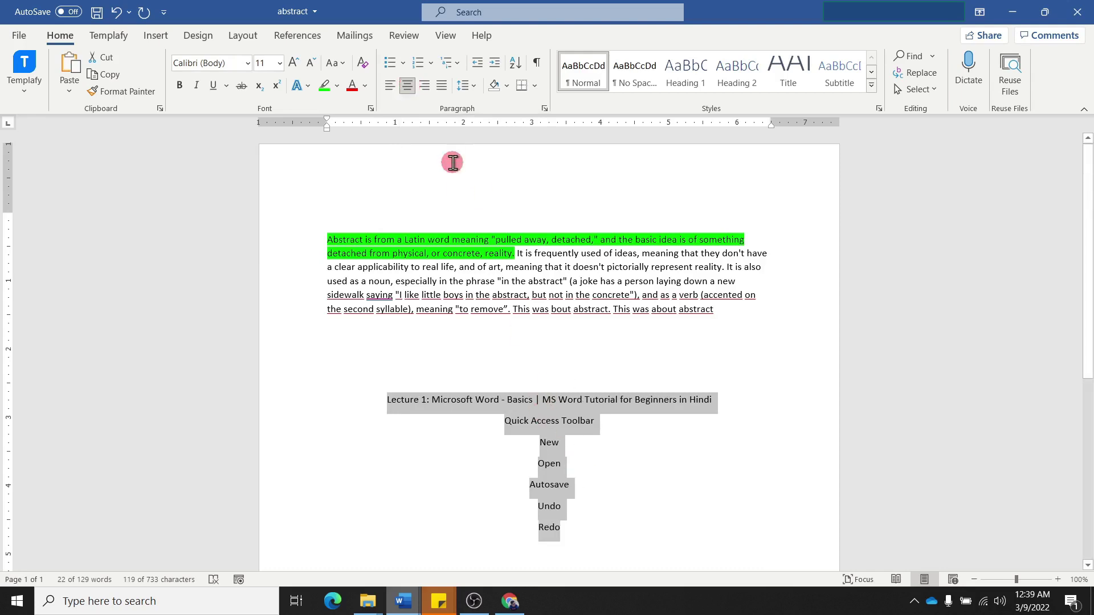
click(443, 86)
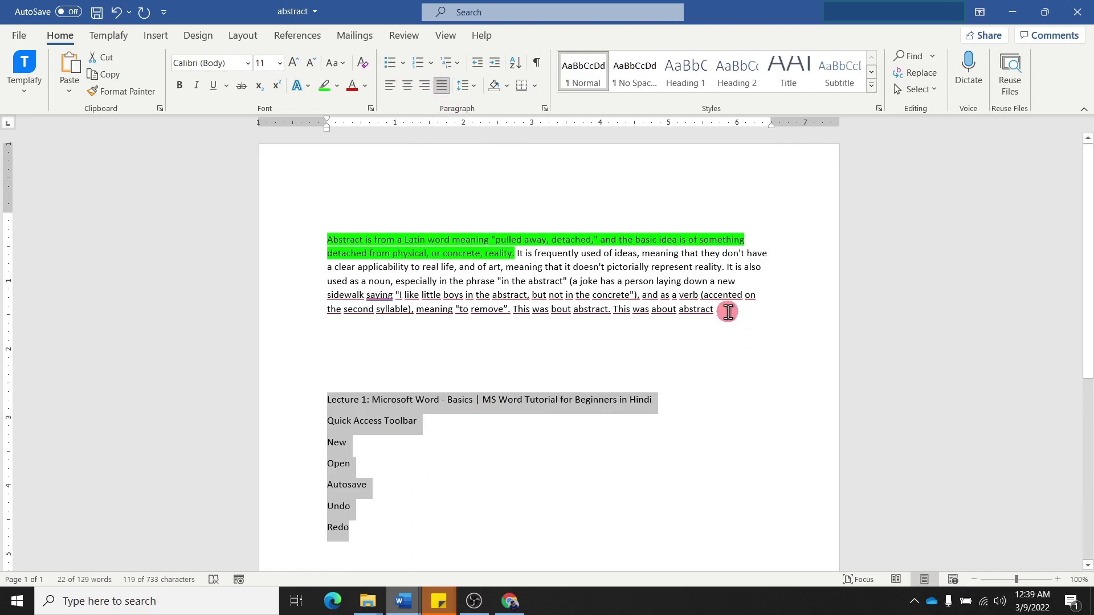
Justify the whole Abstract paragraph
drag(714, 311, 323, 234)
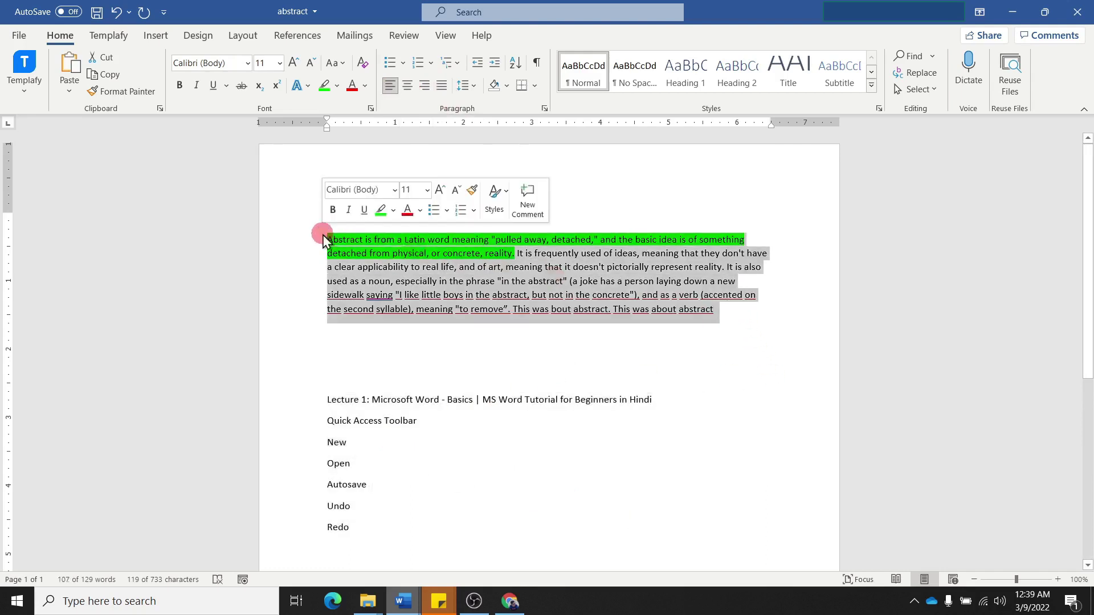
click(442, 85)
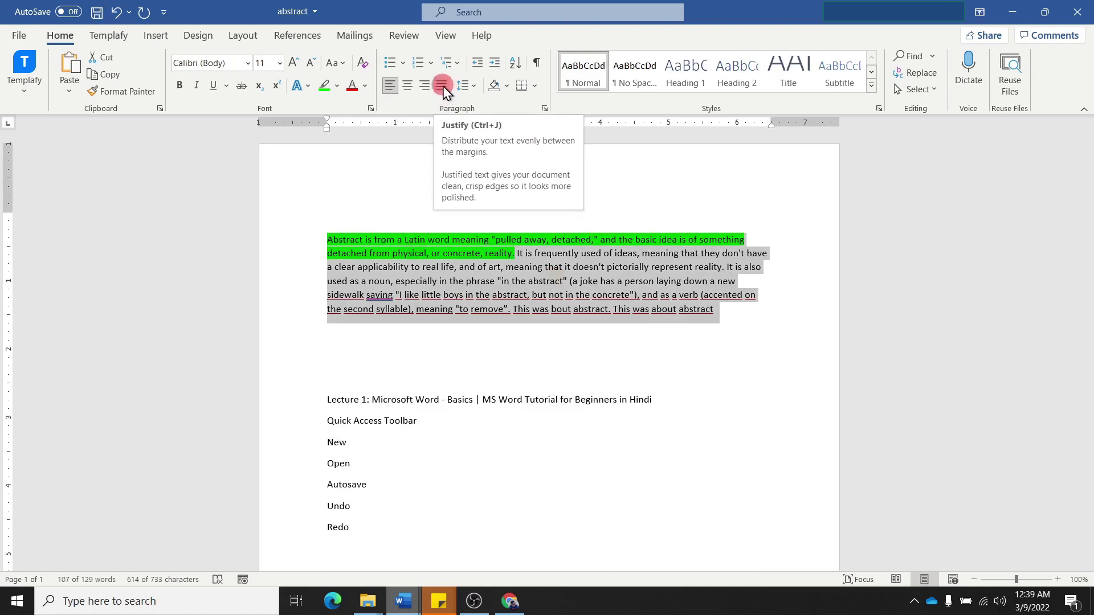
click(443, 87)
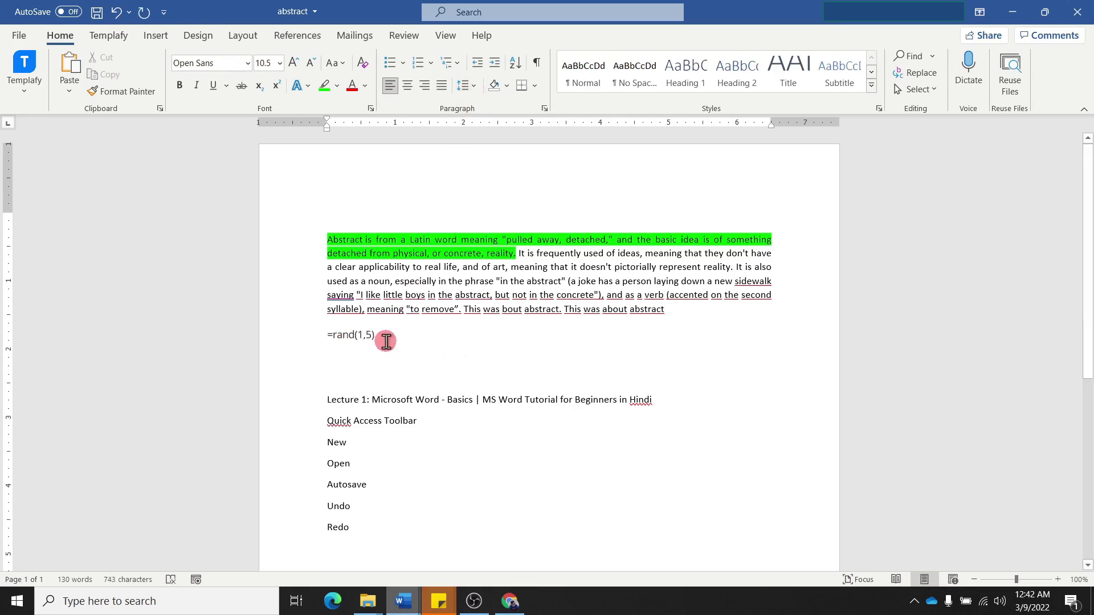
Expand =rand(1,5), then give both paragraphs 1.15 line spacing and no space after
key(Return)
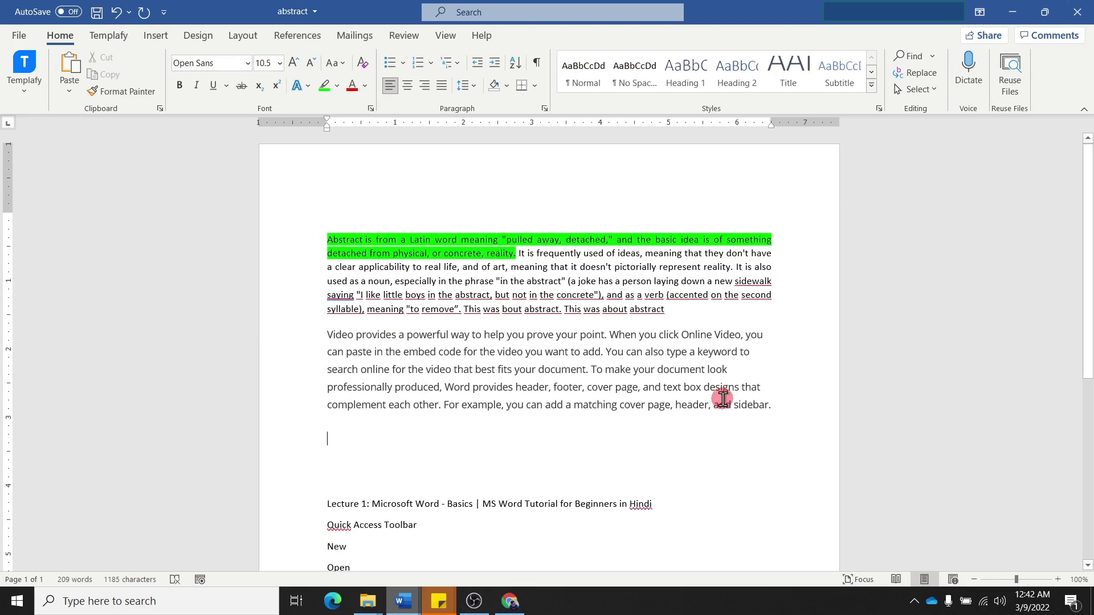
drag(322, 240, 786, 405)
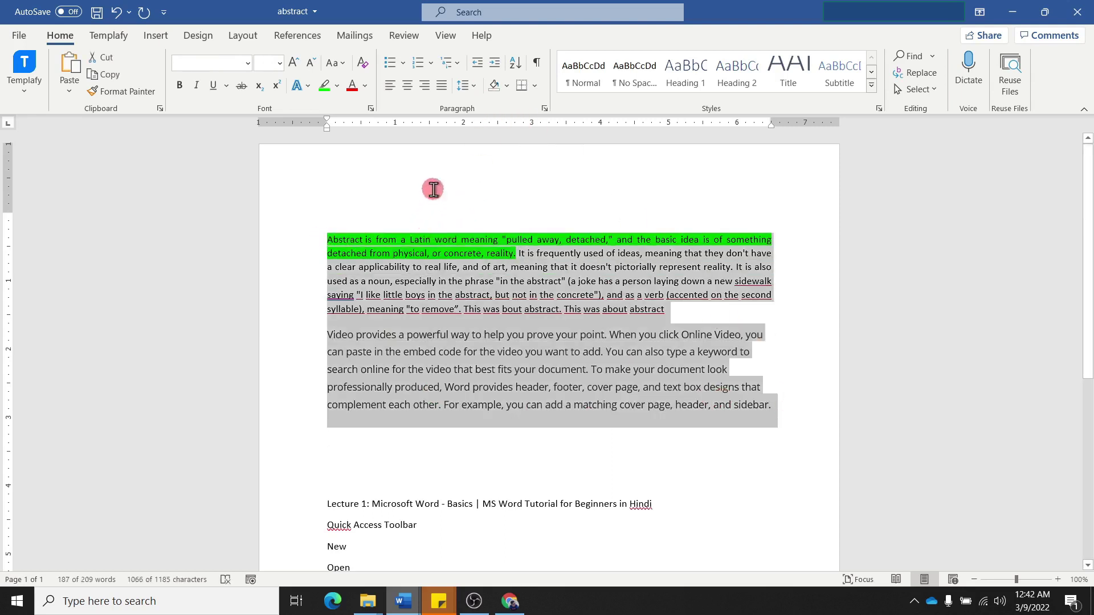
click(473, 86)
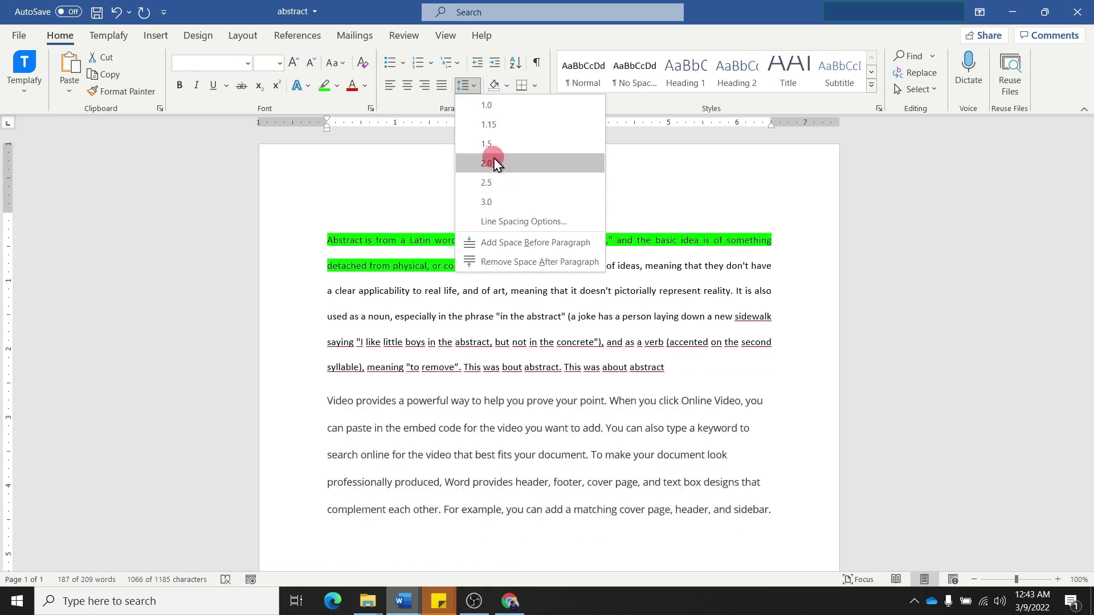
click(493, 127)
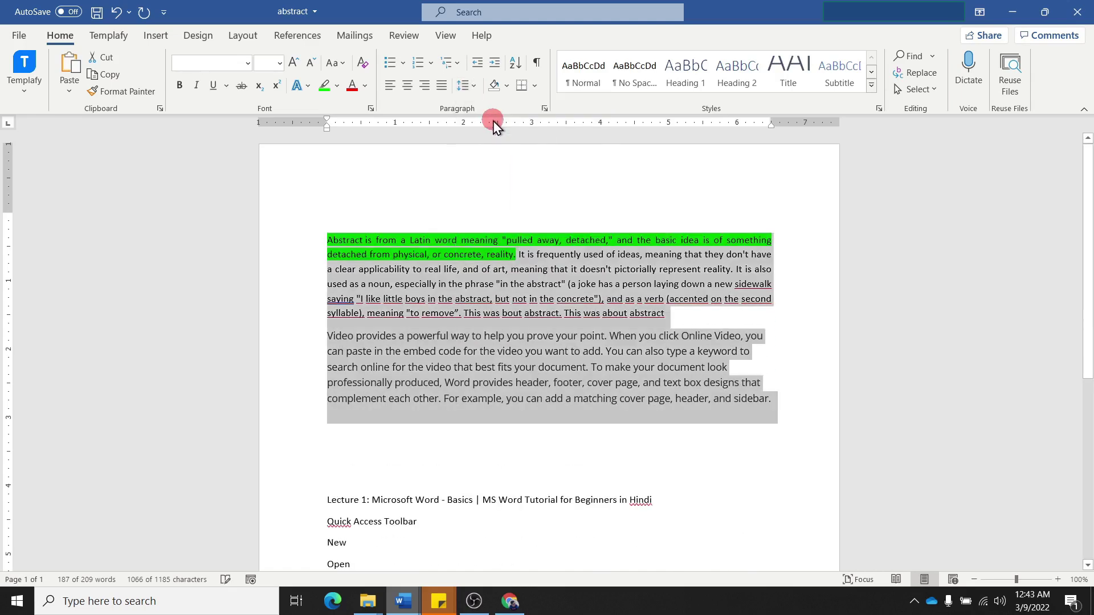
click(473, 85)
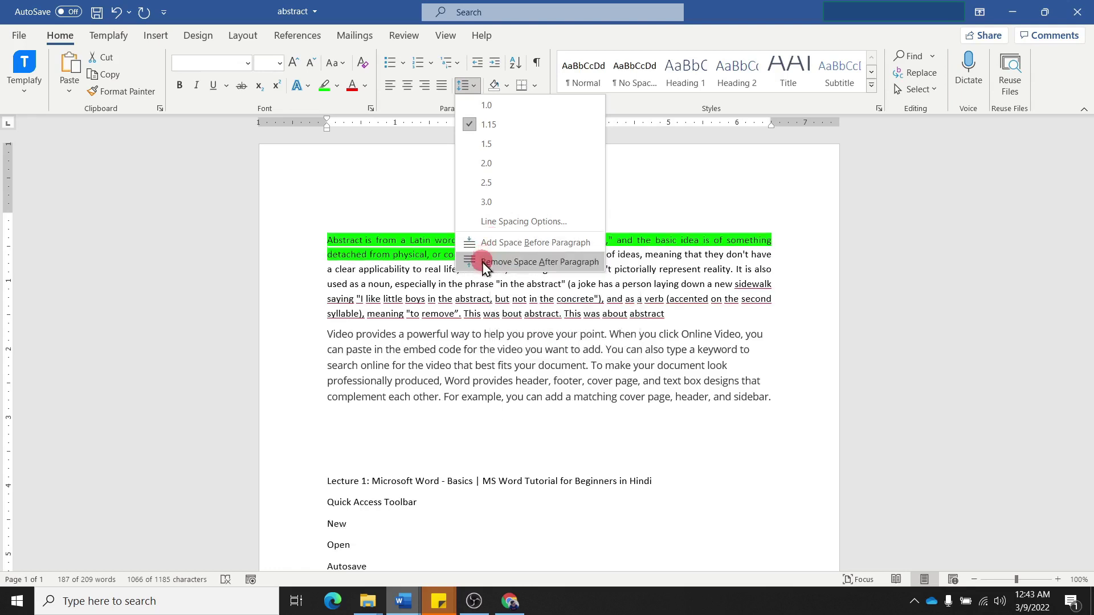
click(518, 263)
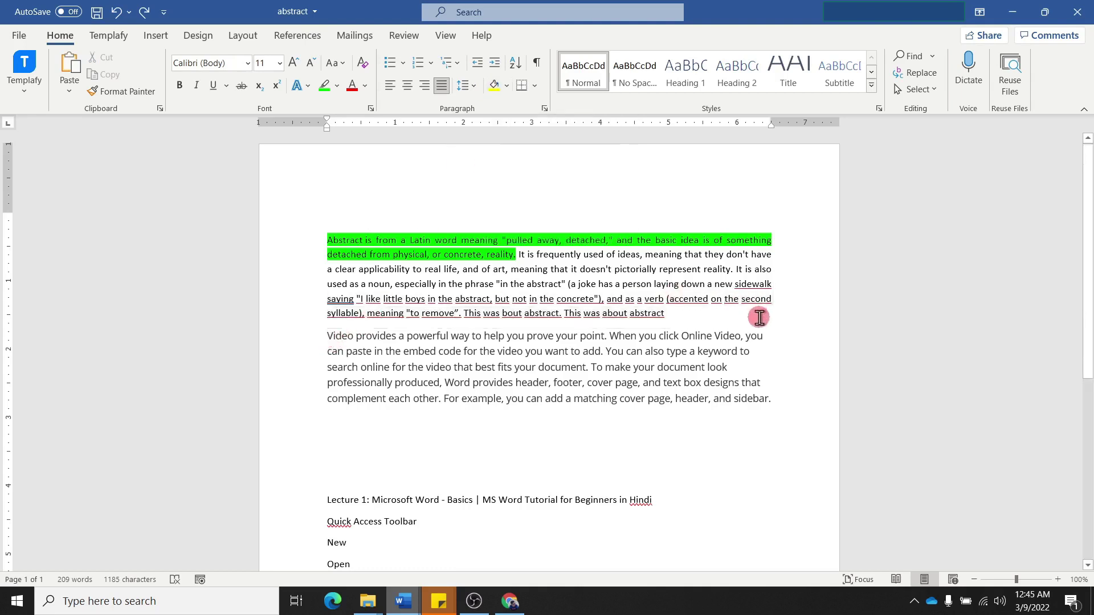
Shade the sample text from 'Video provides' through 'keyword to' in yellow
drag(327, 338, 750, 351)
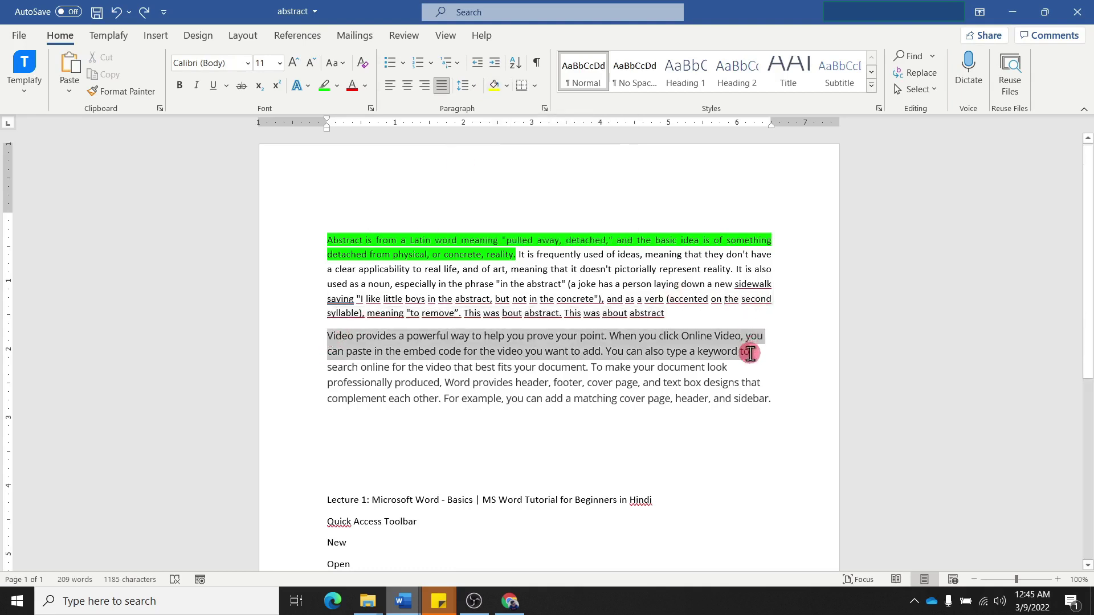
click(490, 85)
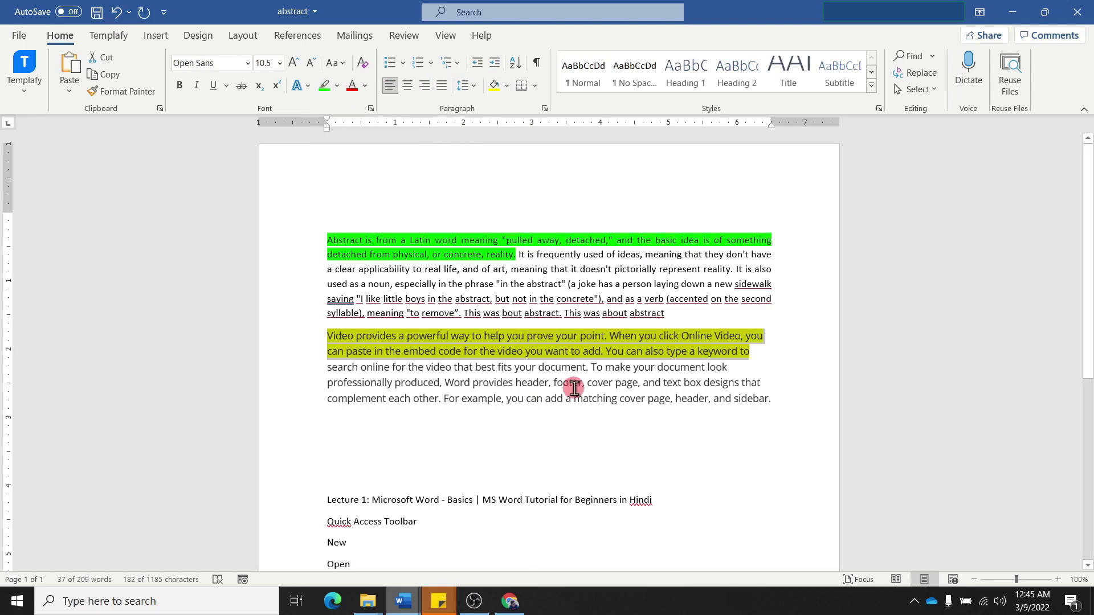
click(552, 284)
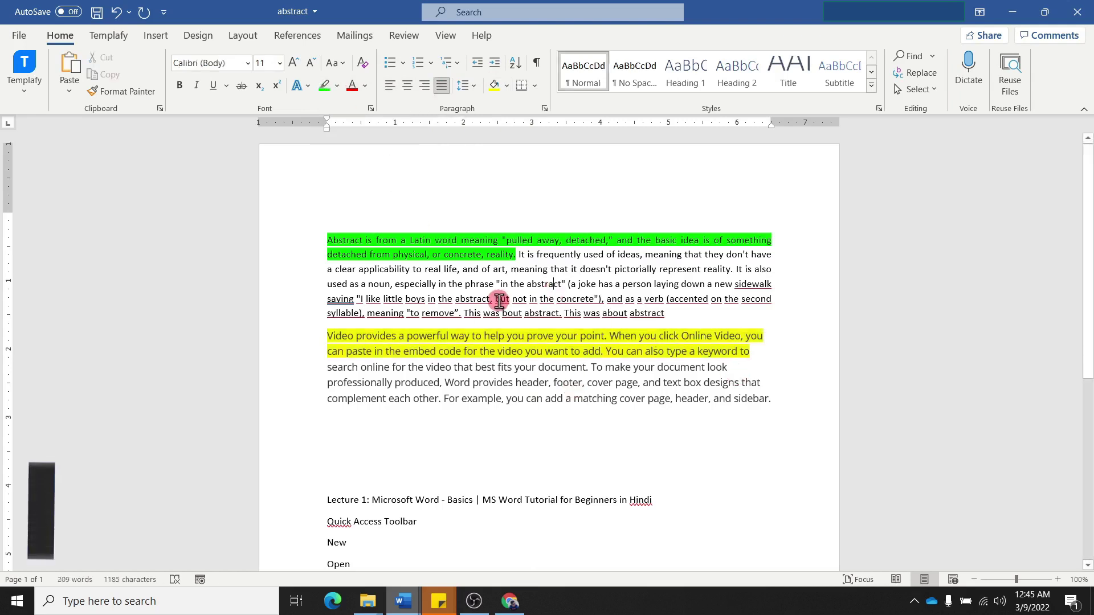
click(343, 438)
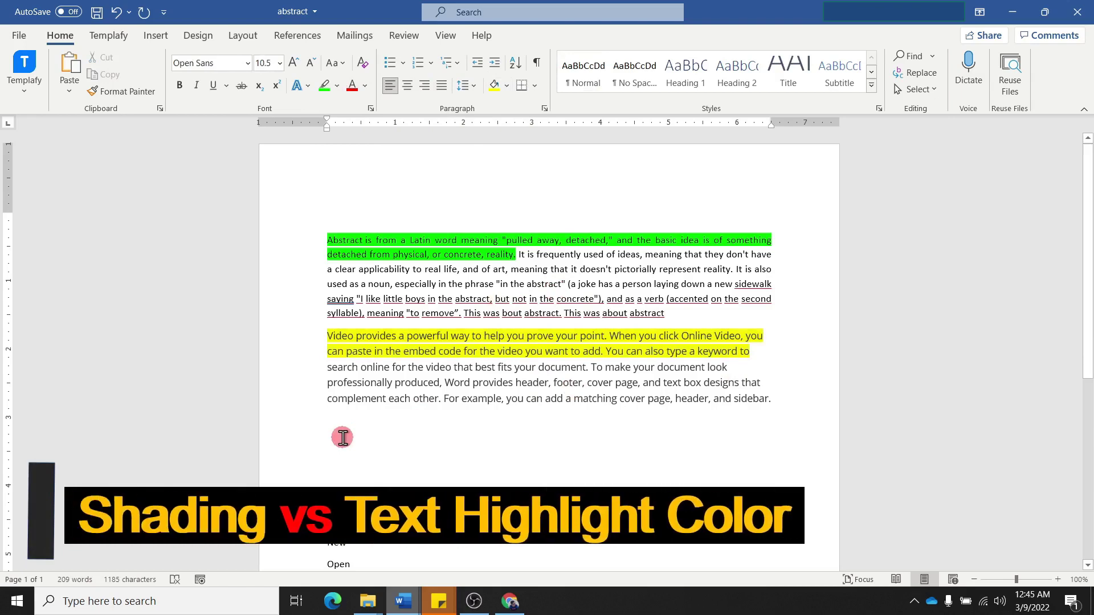
Insert a 2x2 table below the sample paragraph with Hello in the first cell
click(160, 35)
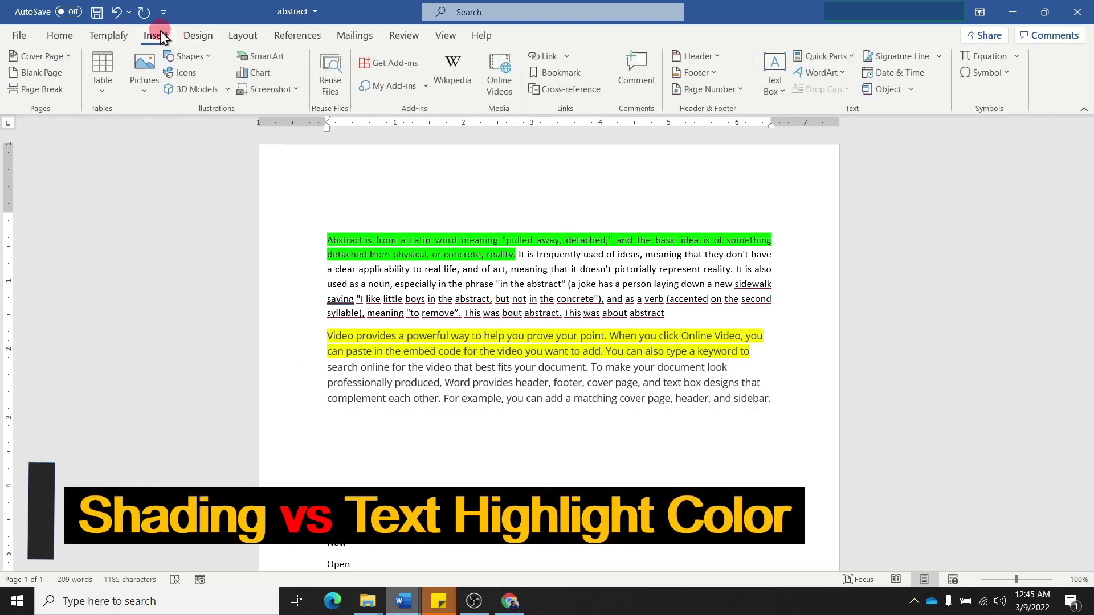
click(107, 91)
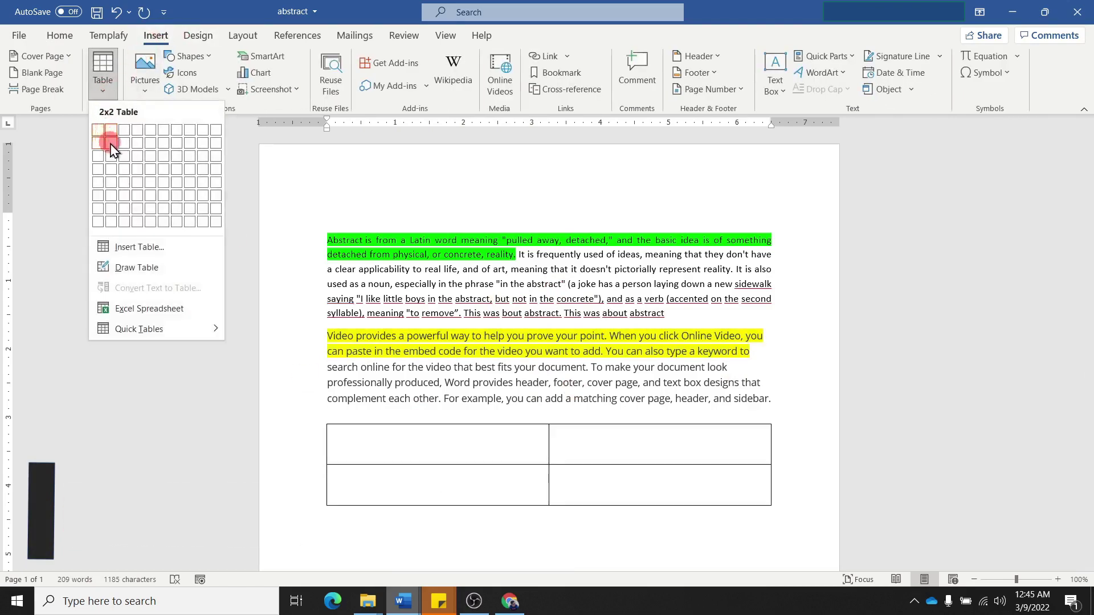
click(113, 146)
click(377, 446)
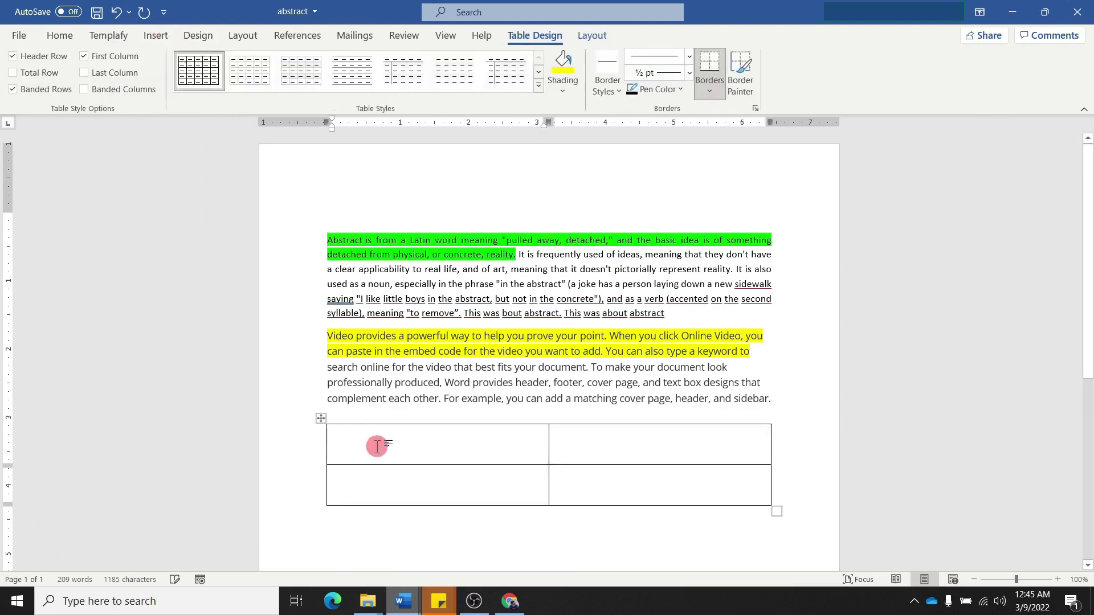
text(Hello)
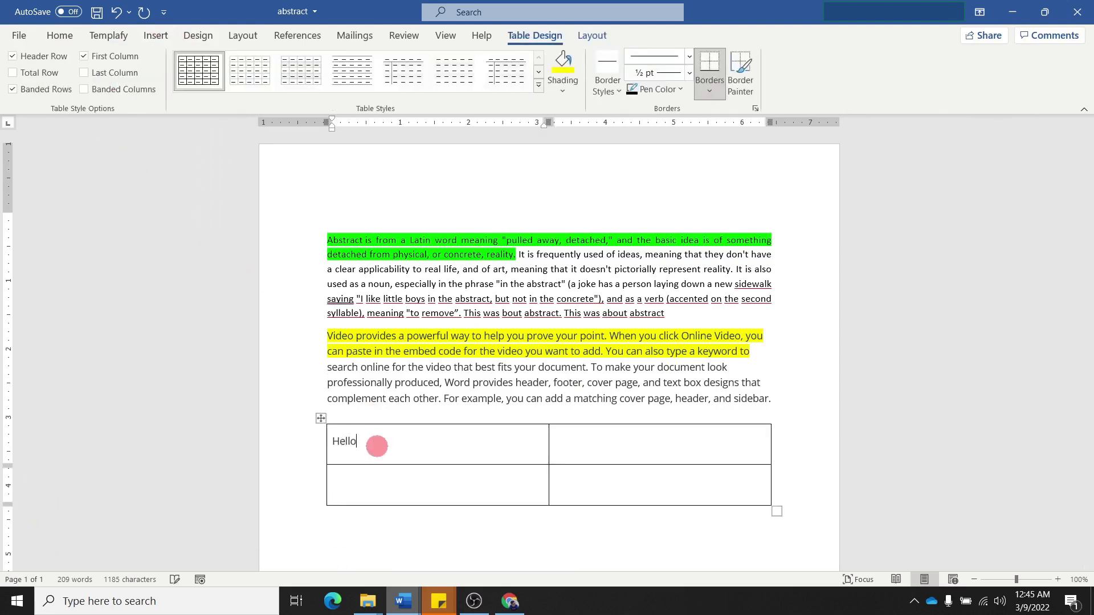
double_click(375, 446)
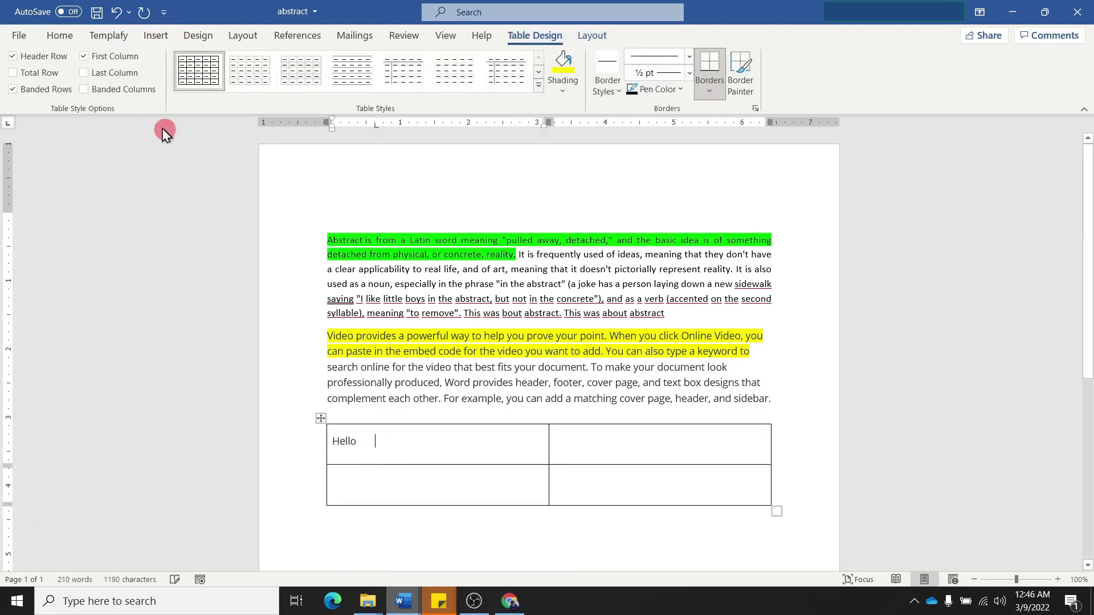
click(60, 35)
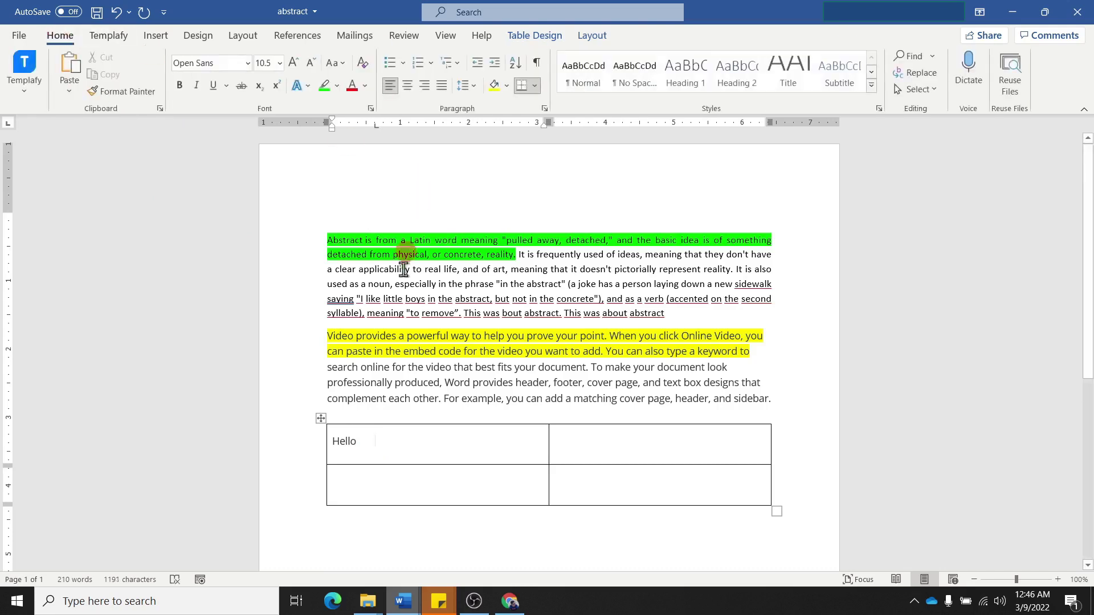
Highlight Hello in green and shade its table cell yellow
drag(355, 443, 336, 441)
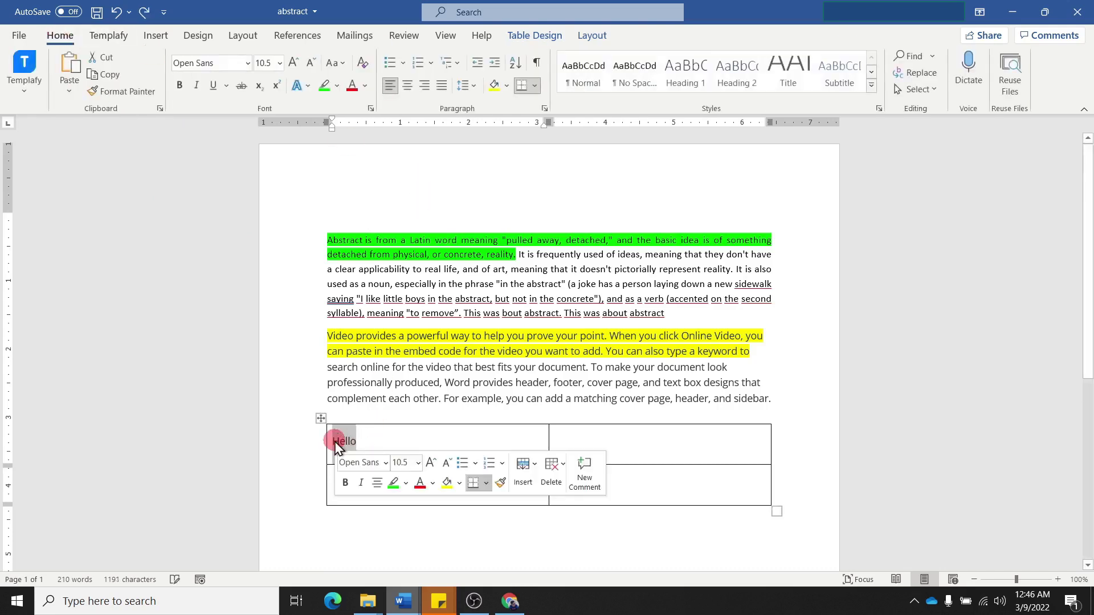
click(324, 87)
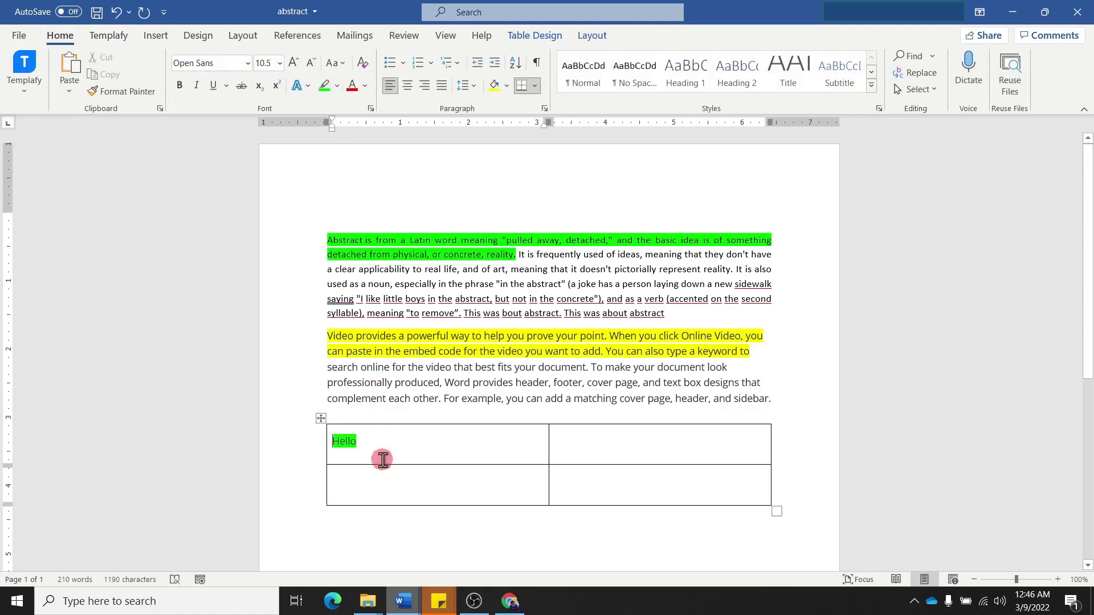
click(349, 441)
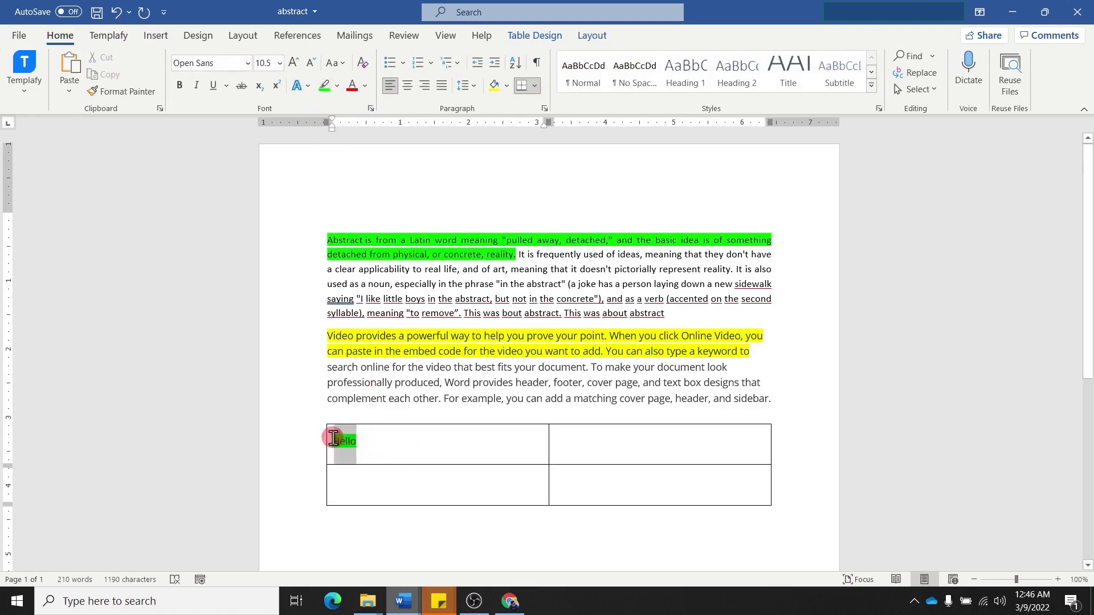
click(327, 440)
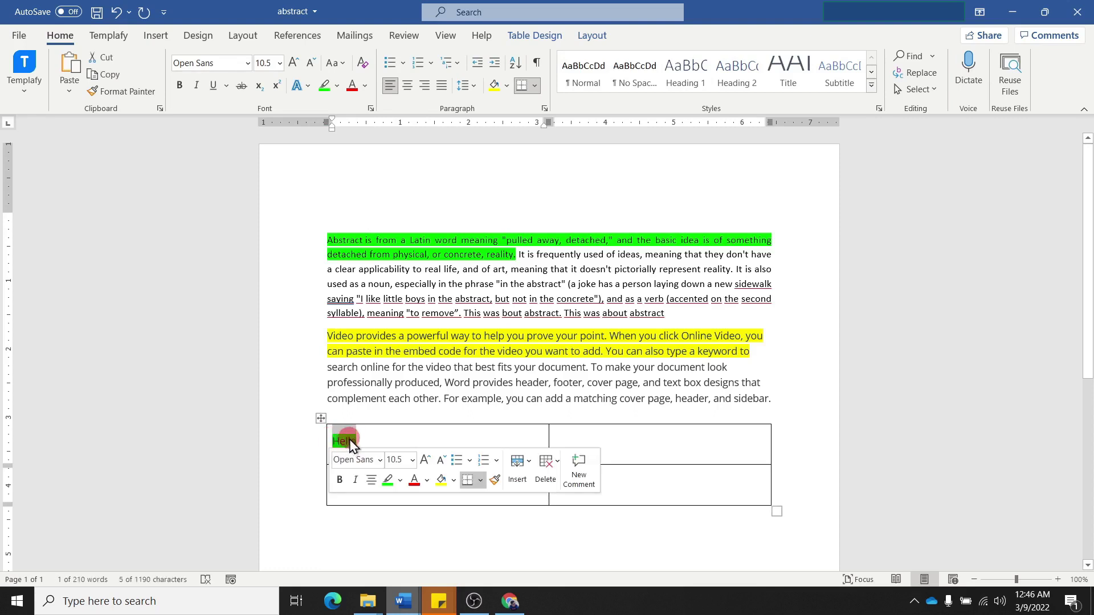
click(497, 86)
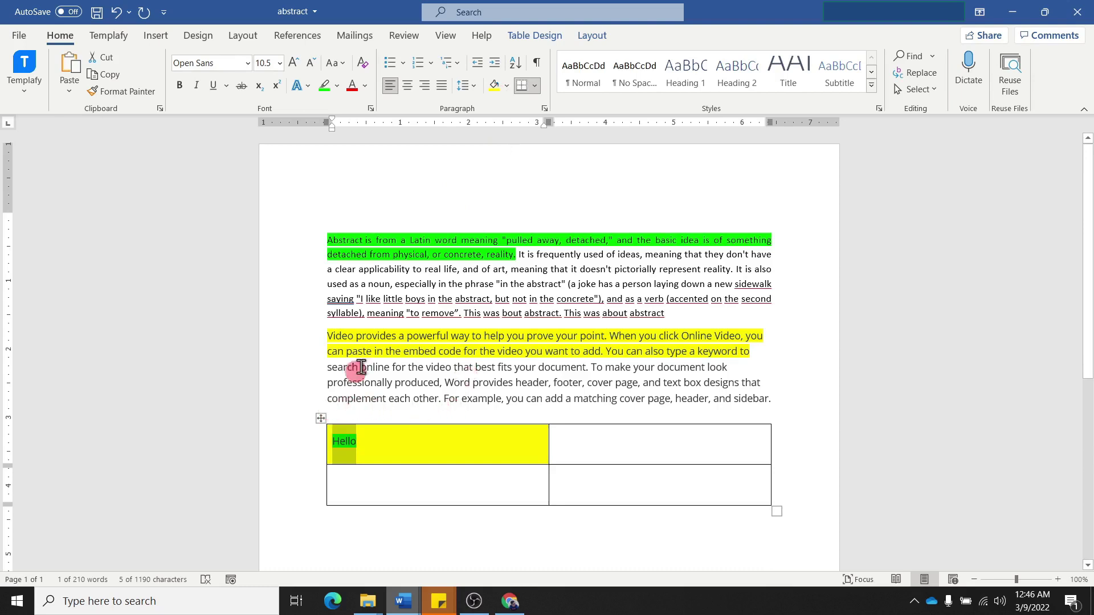
Frame the entire Abstract paragraph with an Outside Borders box
click(536, 86)
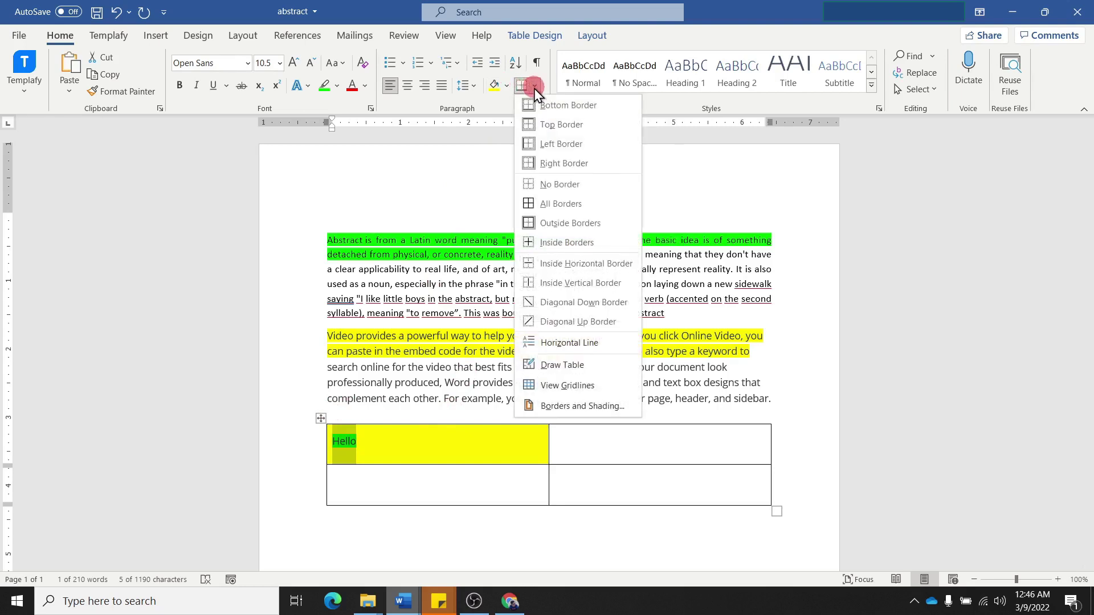
click(442, 269)
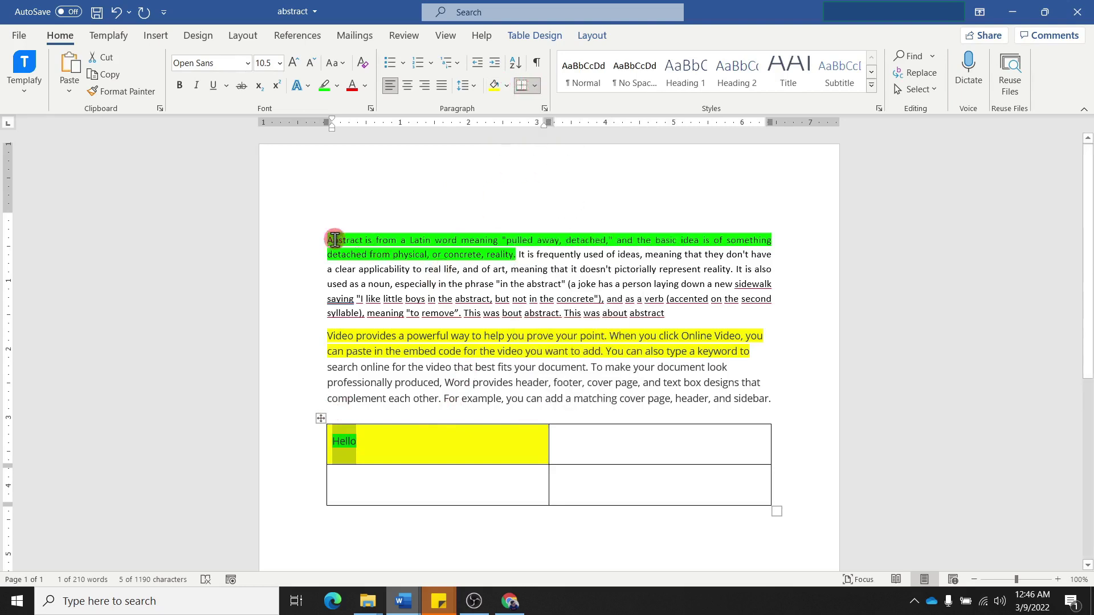
drag(328, 240, 675, 315)
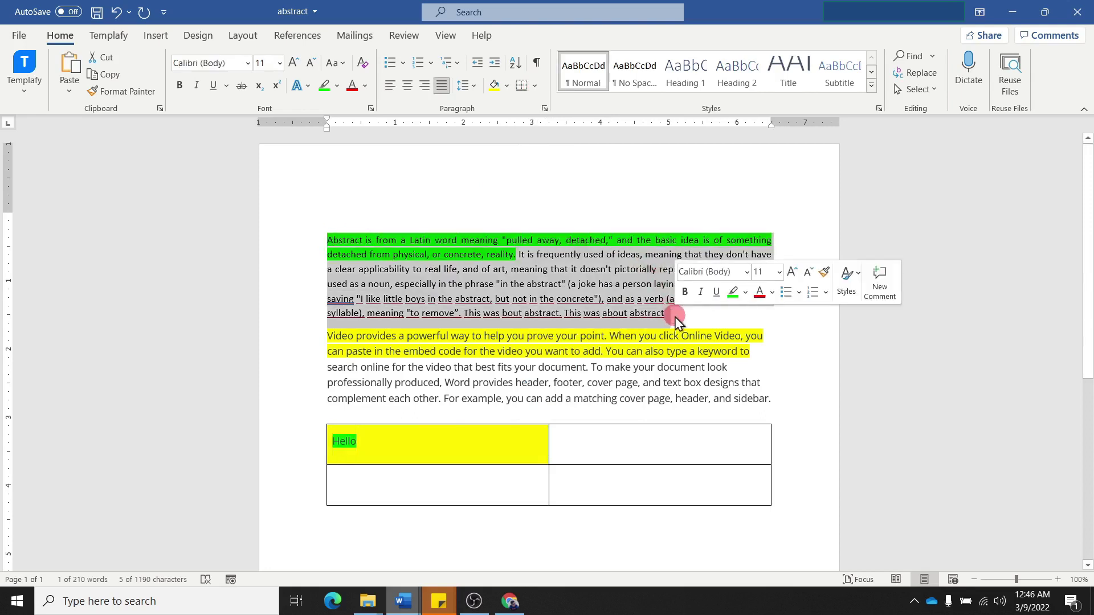
click(536, 87)
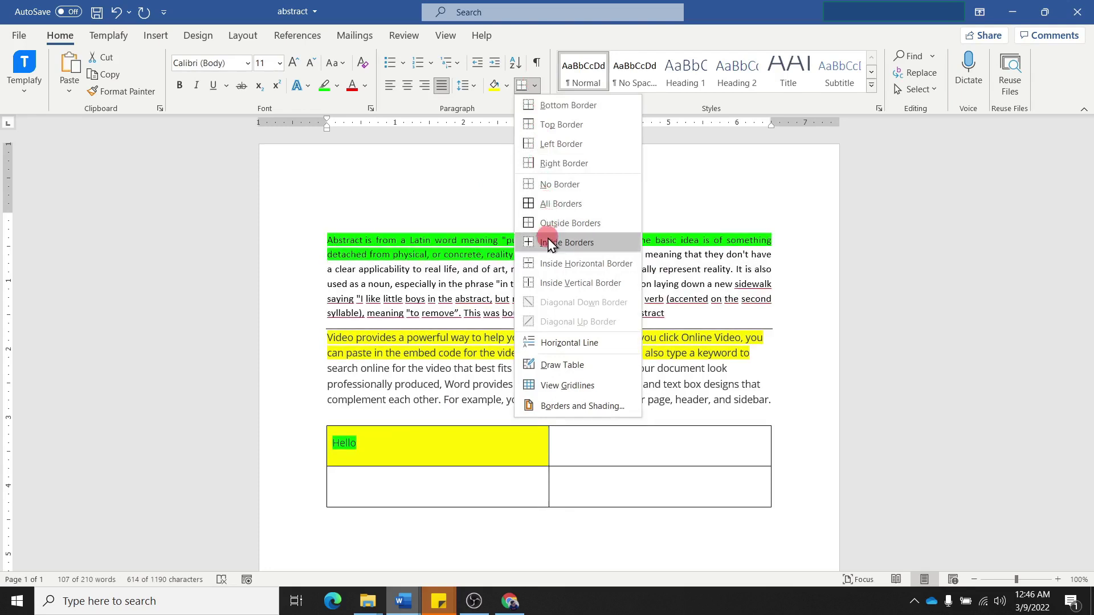
click(560, 228)
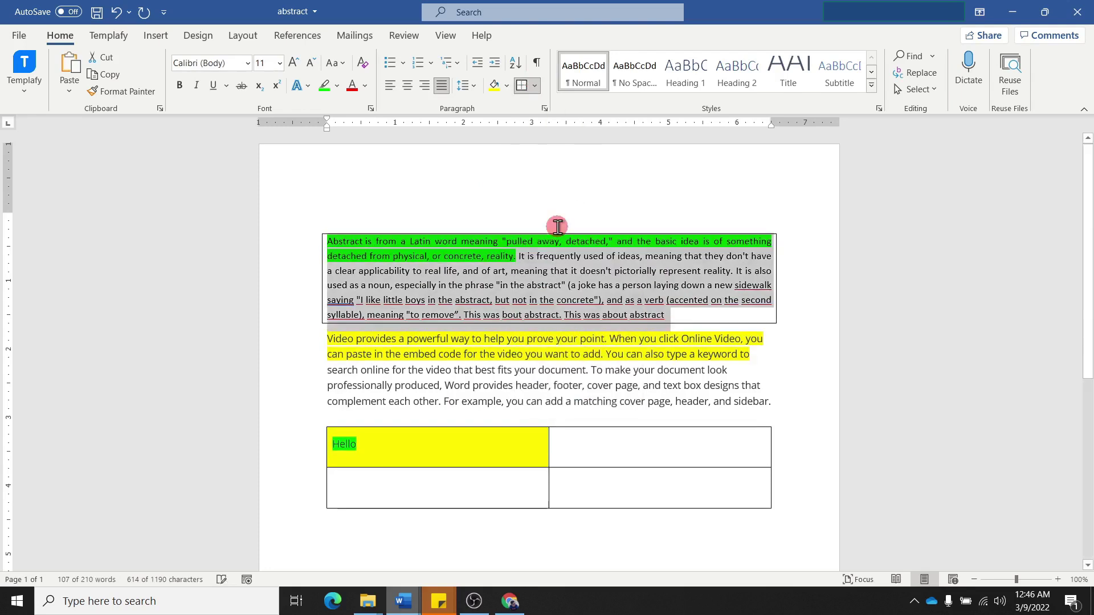
click(536, 88)
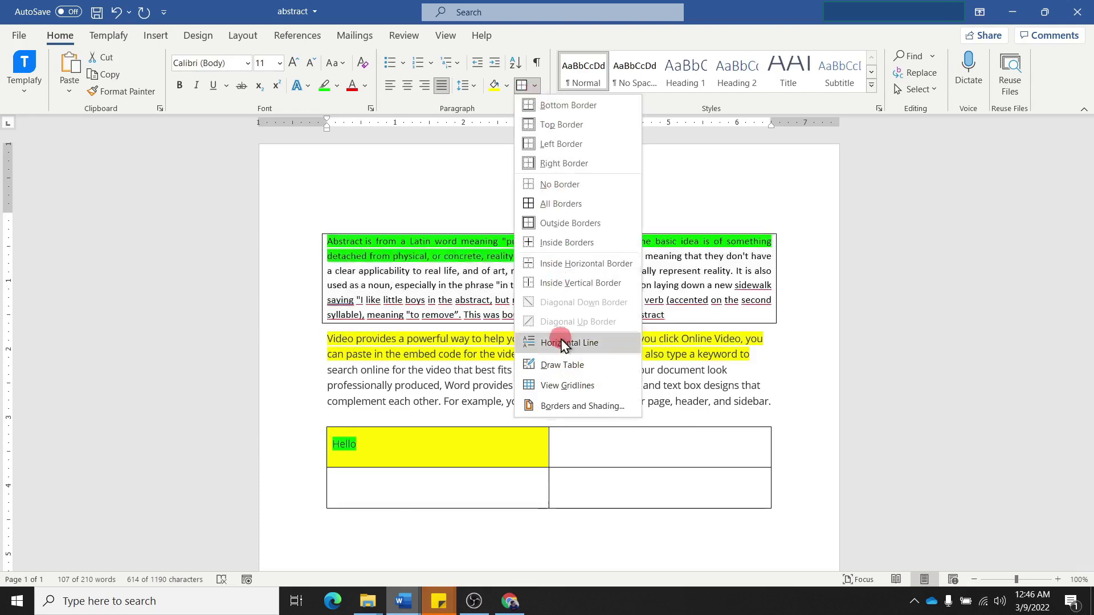
click(454, 525)
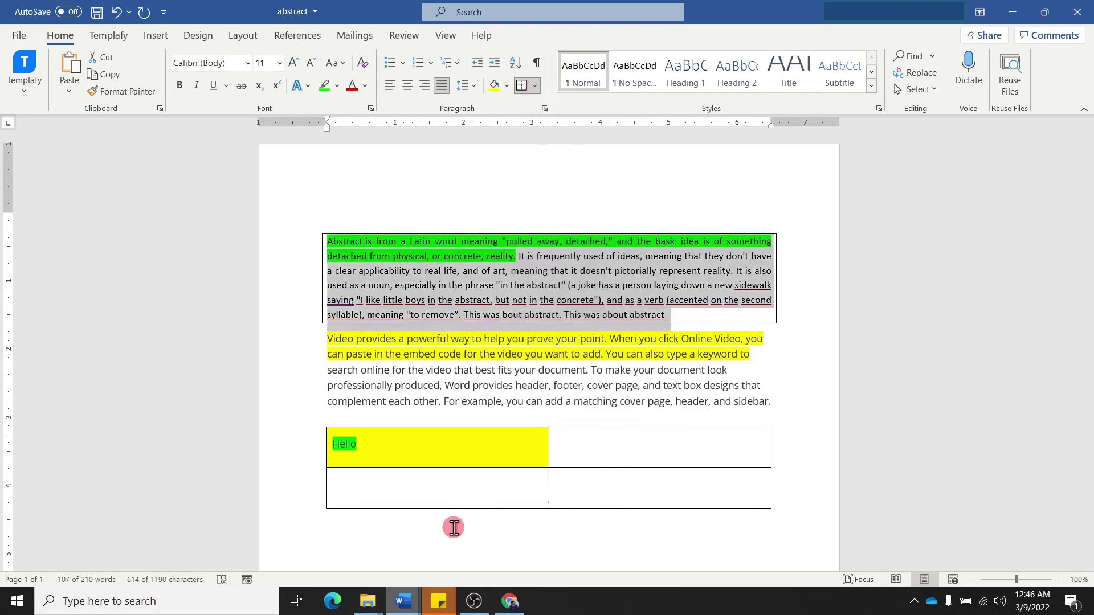
scroll(455, 528, down, 3)
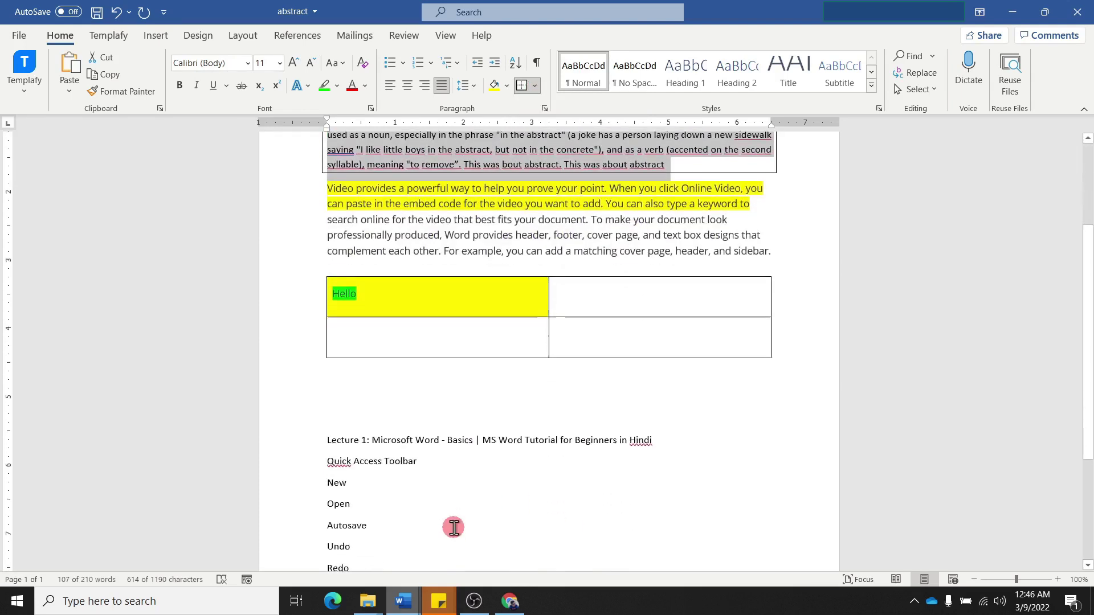
Draw a second 2x2 table below the first one using Draw Table
click(807, 347)
key(ctrl+z)
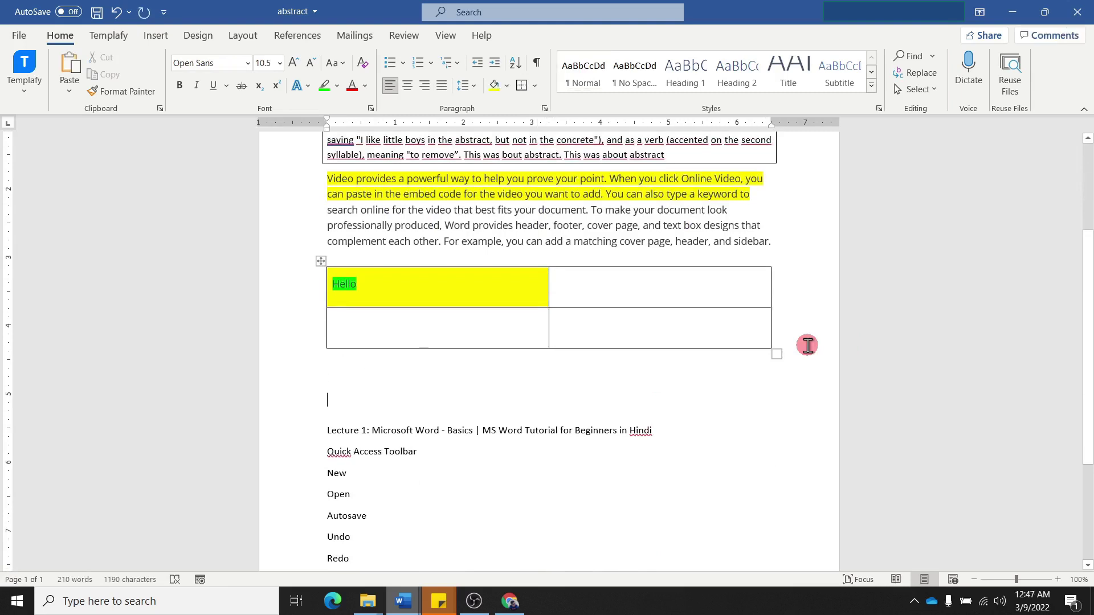
click(535, 86)
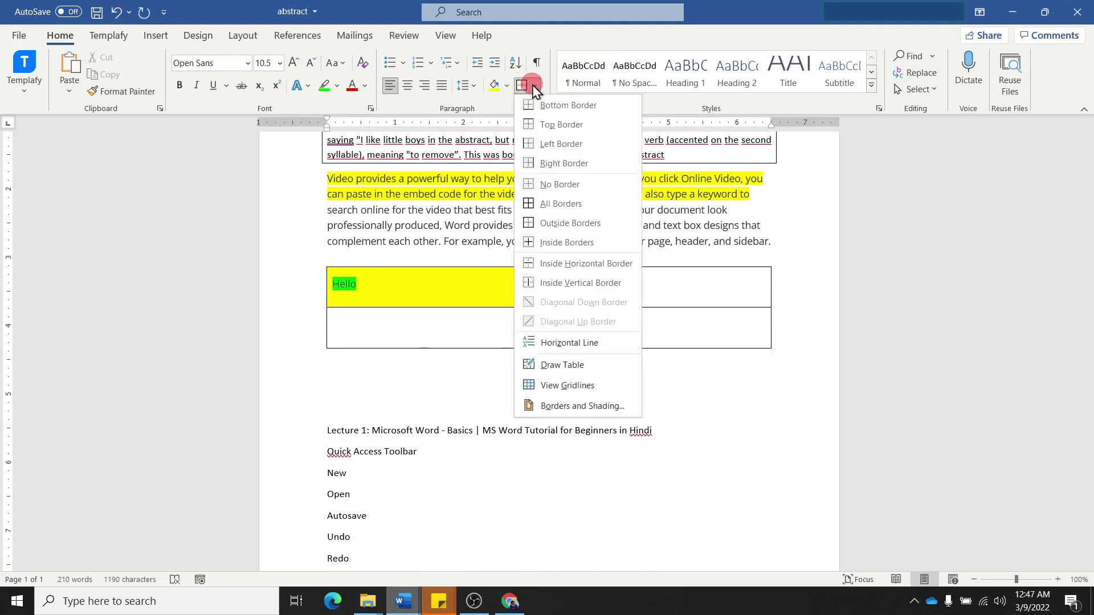
click(562, 365)
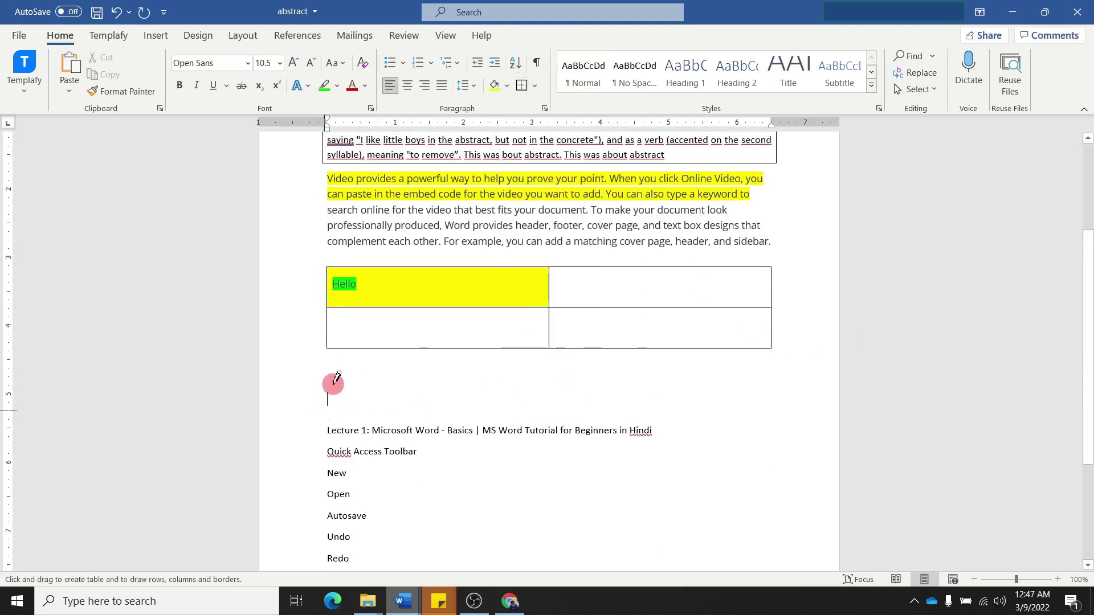
drag(334, 386, 494, 430)
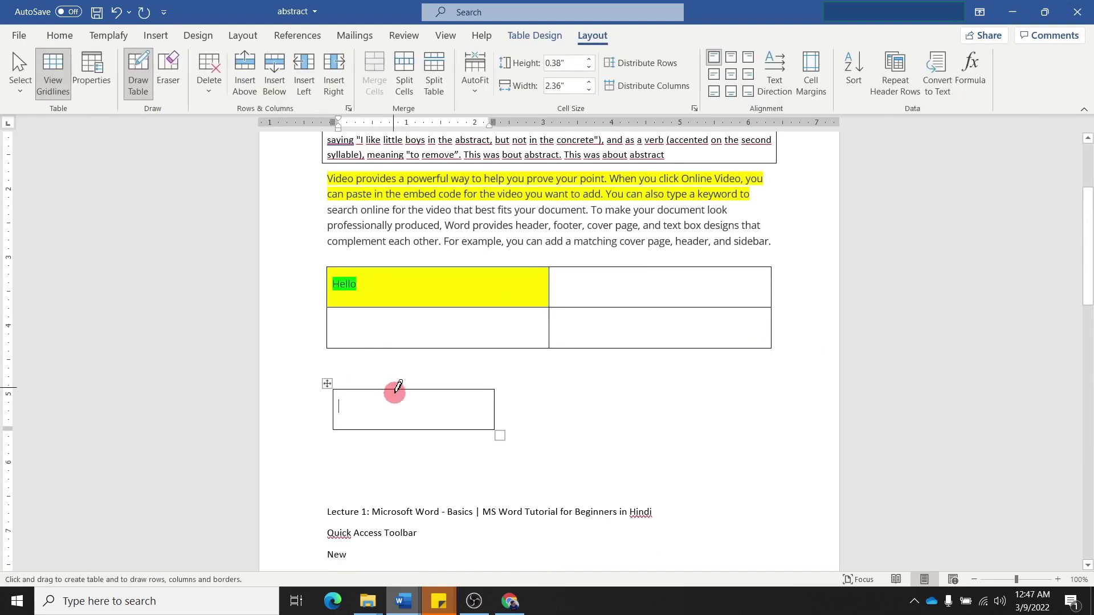
drag(395, 391, 394, 428)
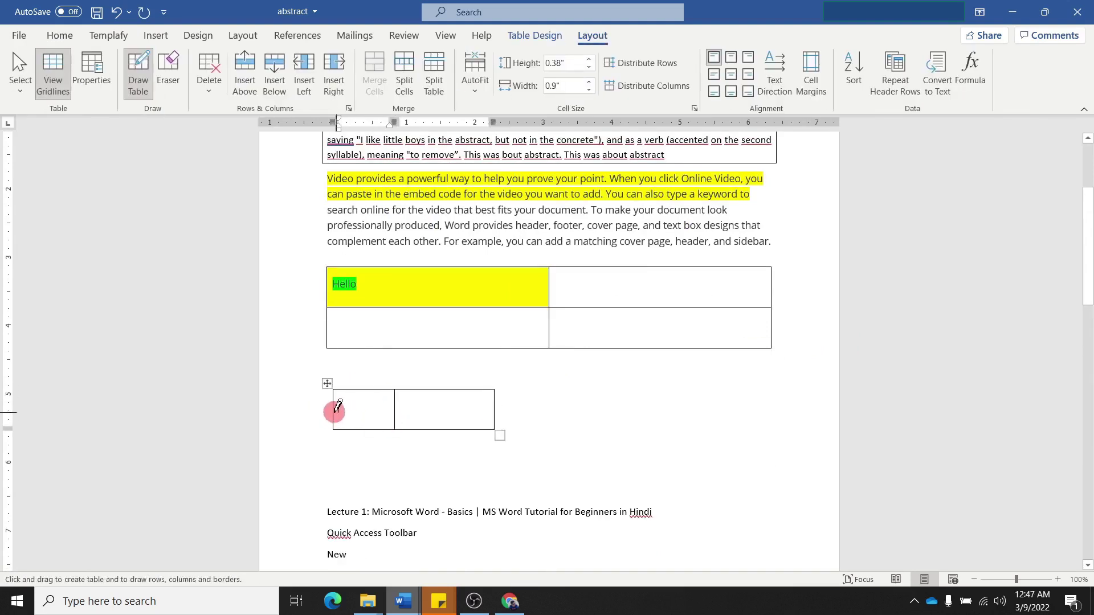
drag(334, 412, 482, 411)
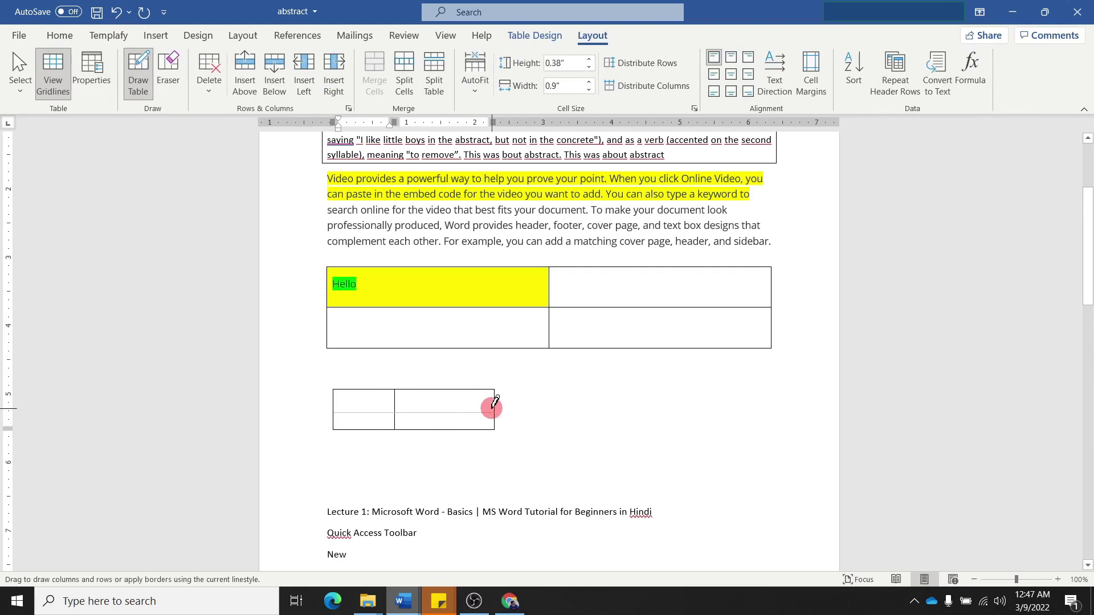
drag(494, 406, 493, 406)
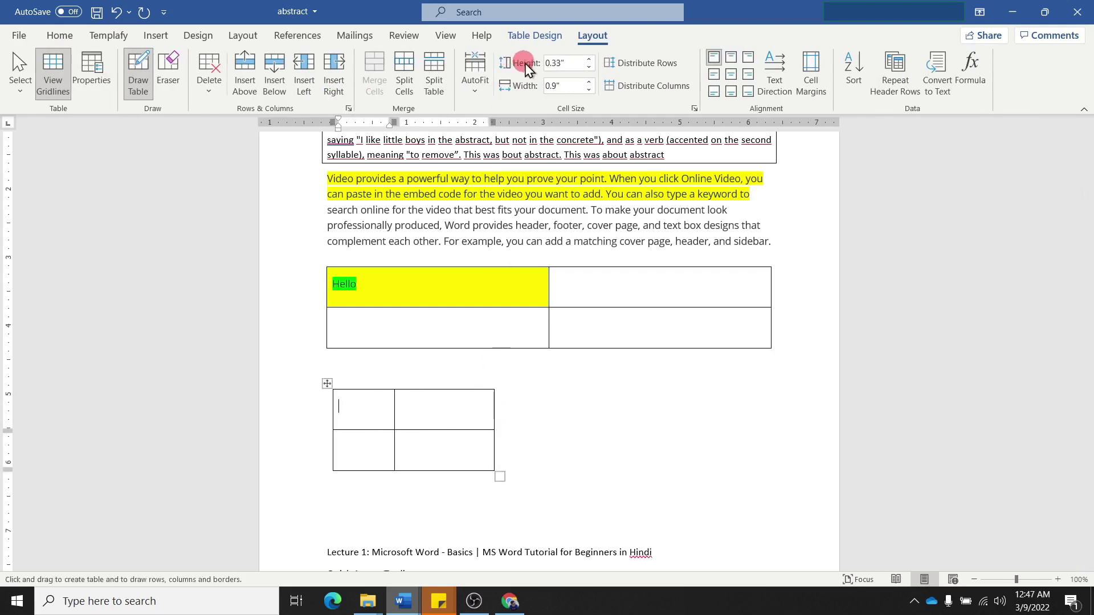
Undo the tables, box border and yellow highlight with Ctrl+Z
click(60, 36)
click(536, 85)
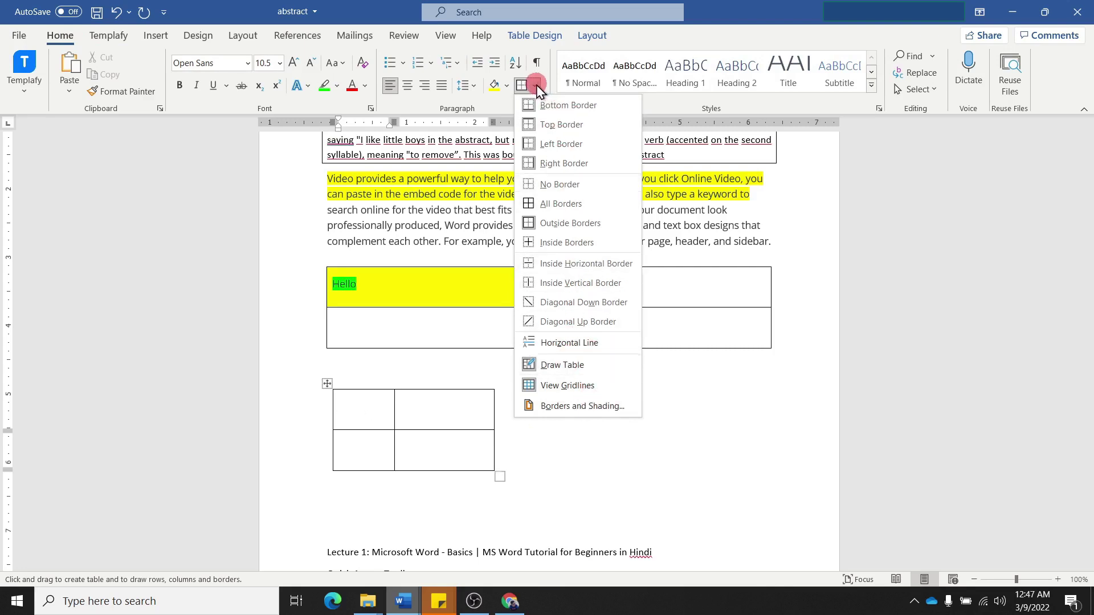
click(495, 107)
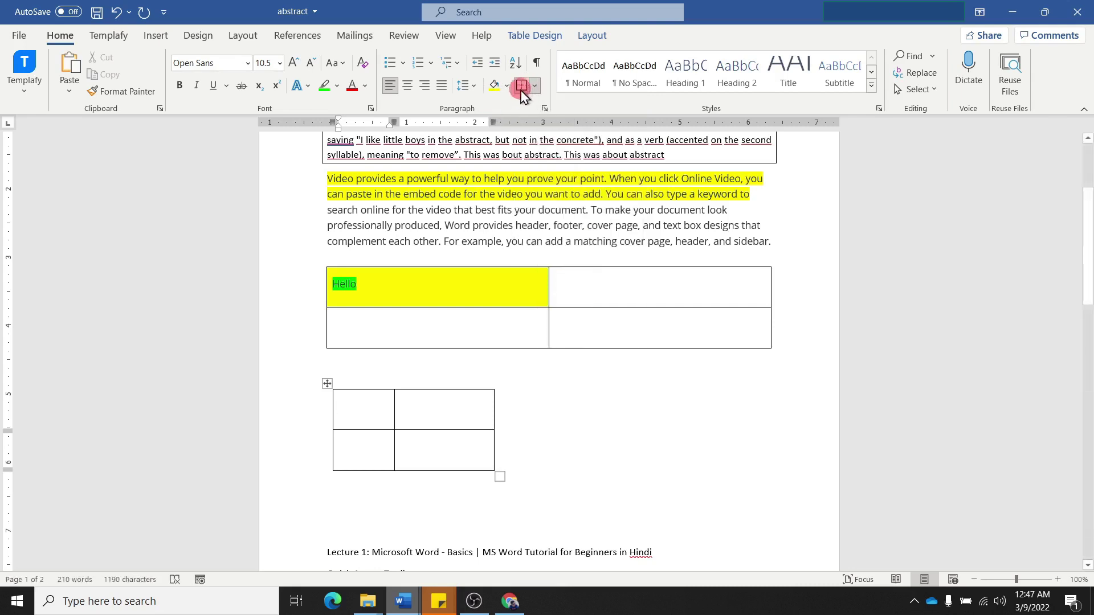
key(ctrl+z)
key(ctrl+z)
key(ctrl+z)
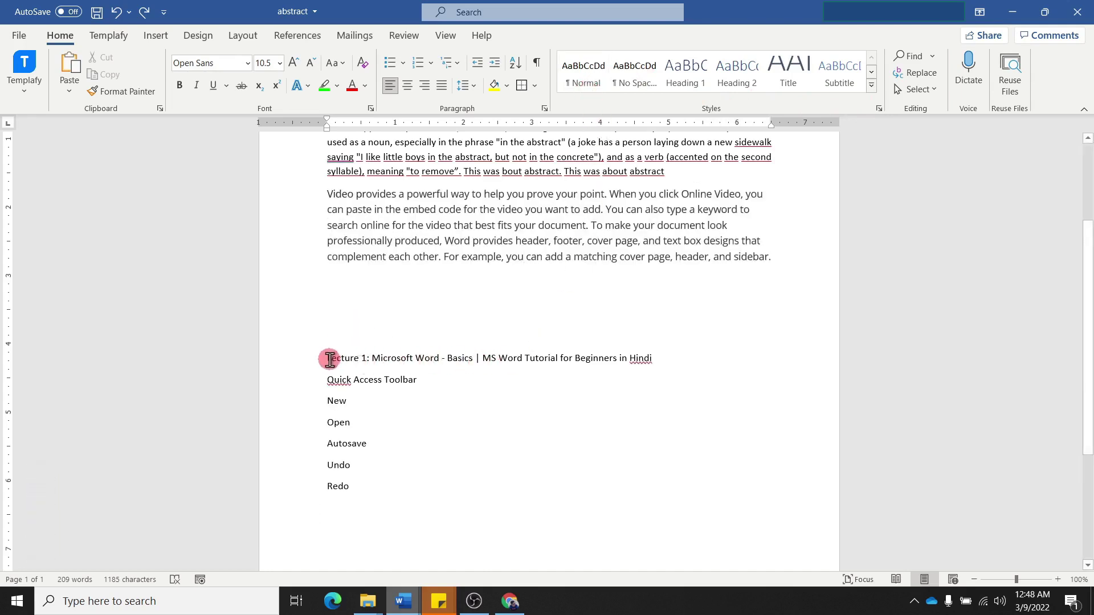
Try Normal, No Spacing, Heading and Title styles on the Lecture 1 line, then revert it
drag(327, 359, 655, 359)
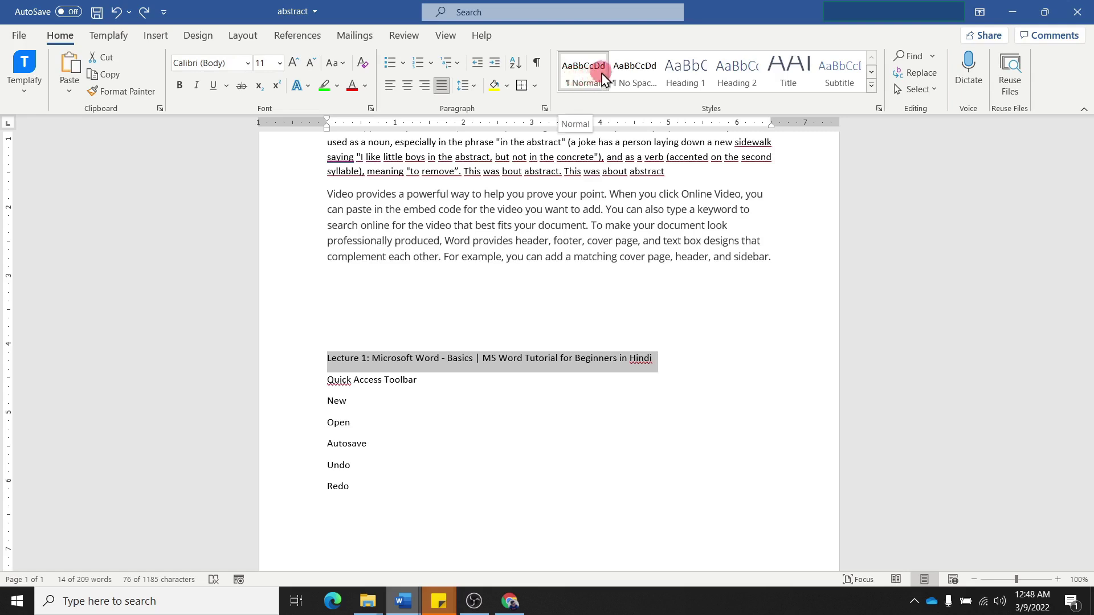
click(581, 74)
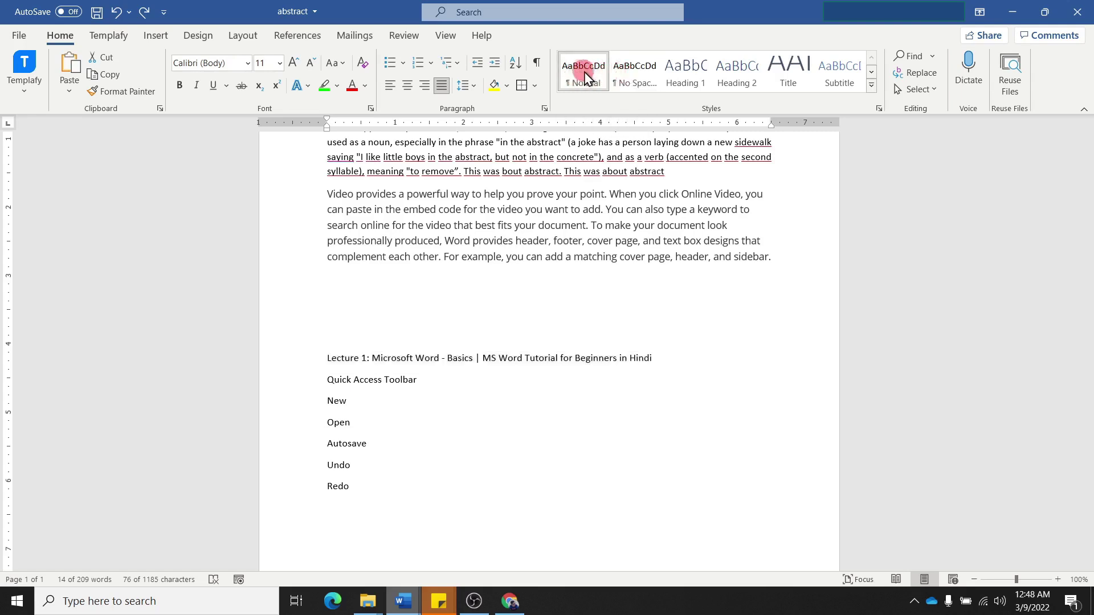
click(638, 76)
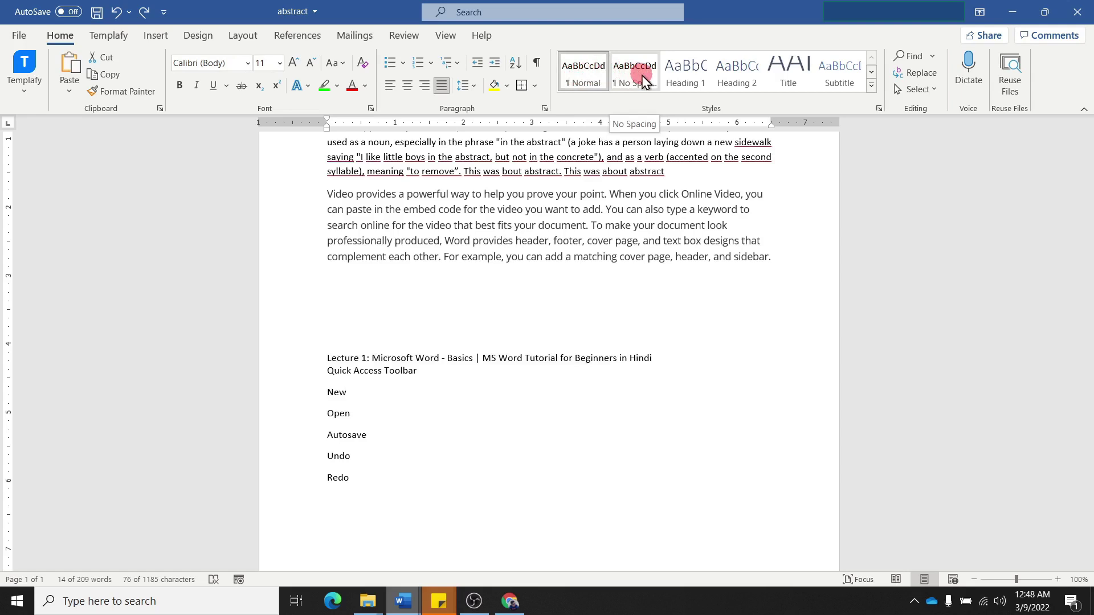
click(683, 78)
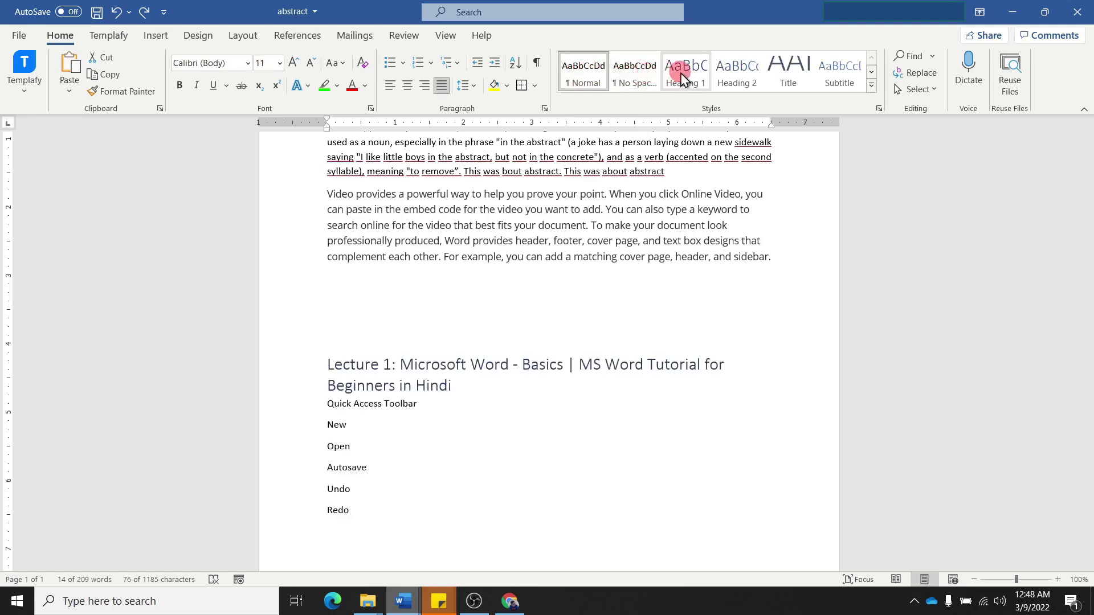
click(735, 74)
click(786, 78)
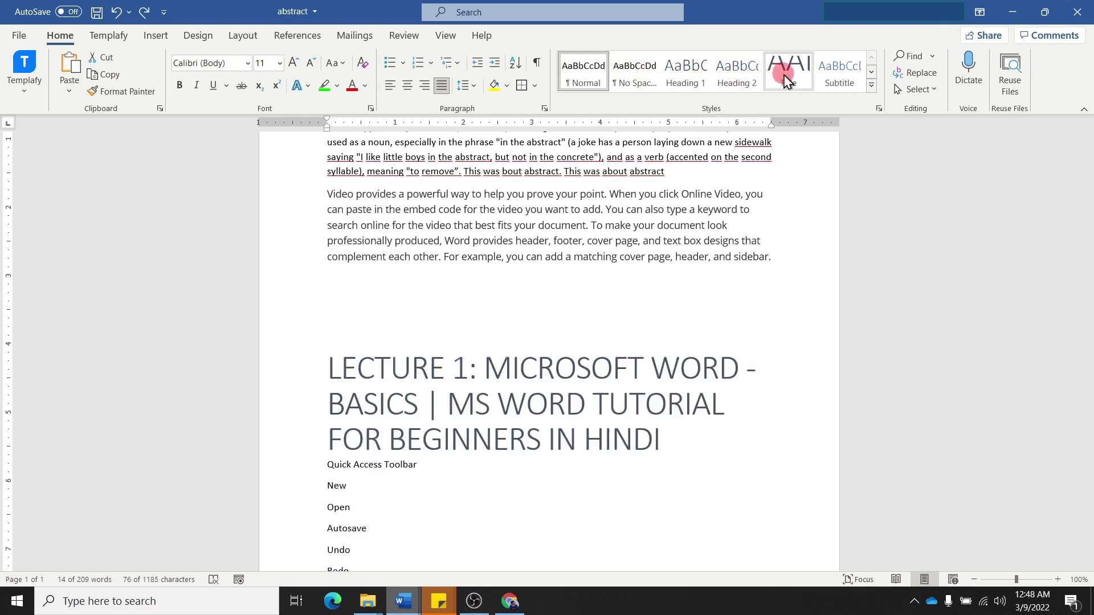
click(839, 74)
click(872, 85)
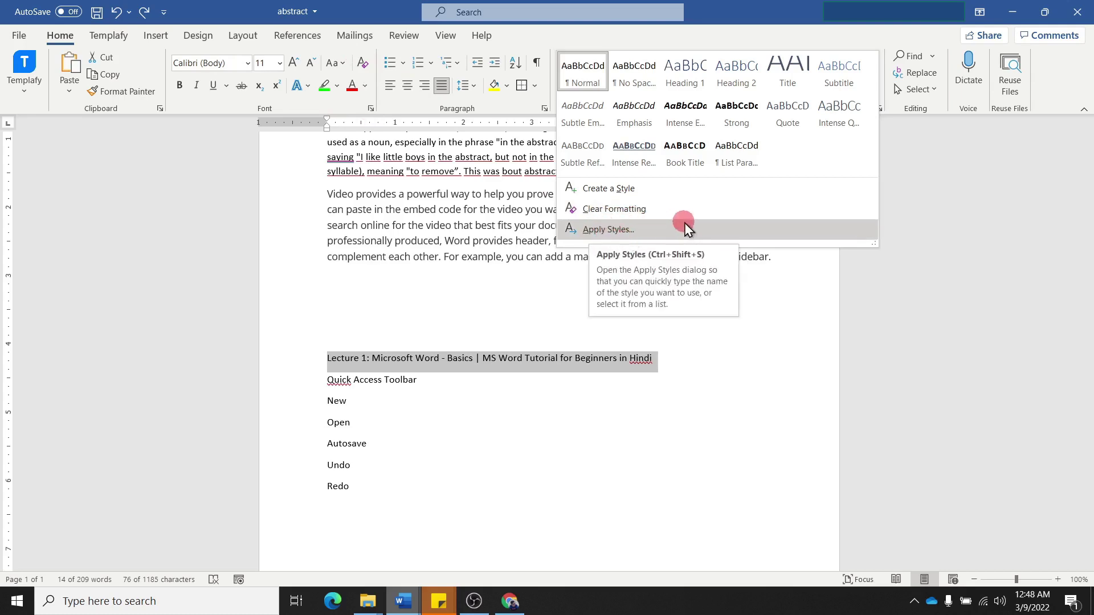
Apply Heading 1 to Lecture 1, Heading 2 to Quick Access Toolbar, Heading 3 to New–Redo
click(478, 278)
click(399, 348)
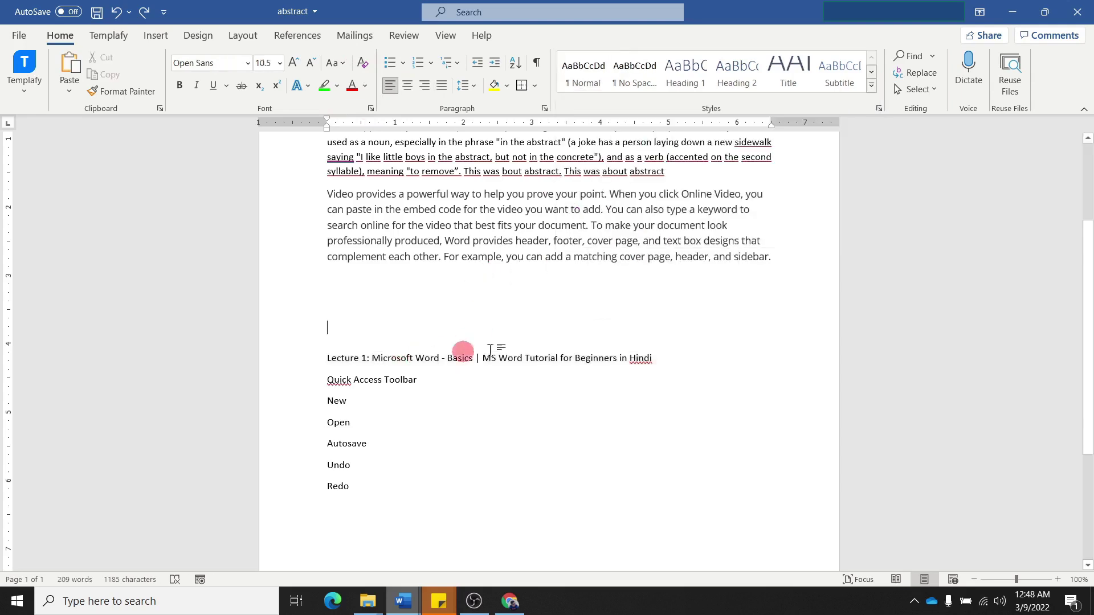
drag(661, 364, 326, 359)
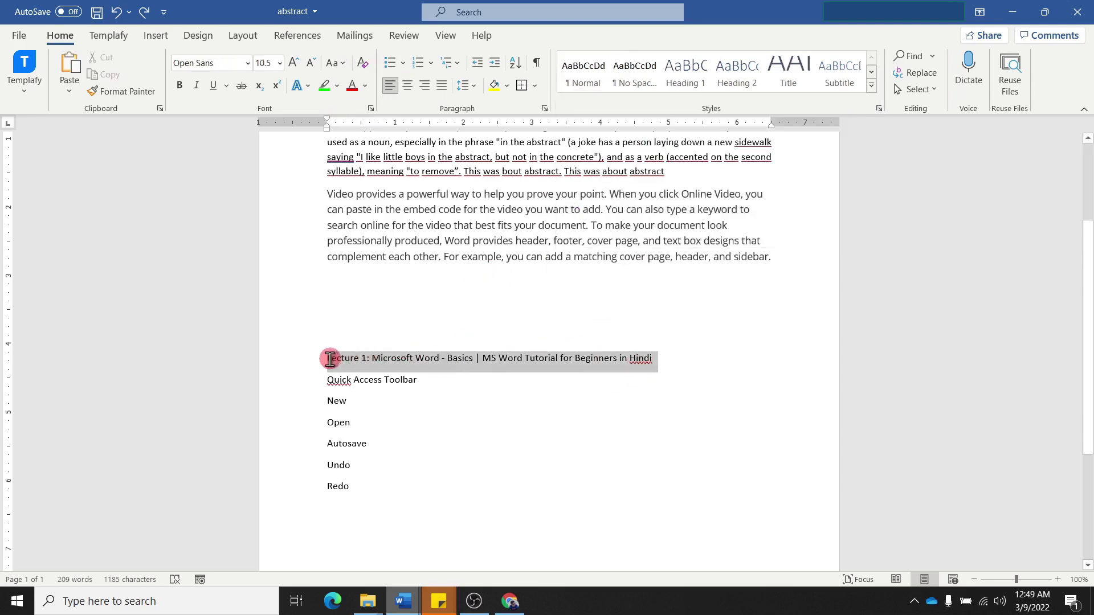
click(685, 72)
drag(420, 403, 326, 403)
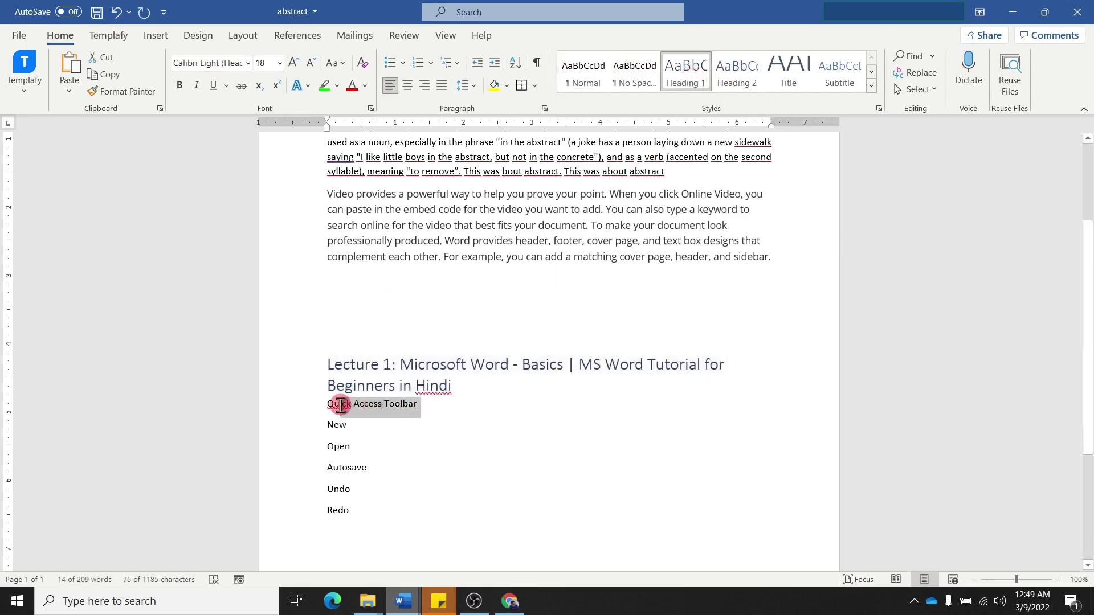
click(736, 73)
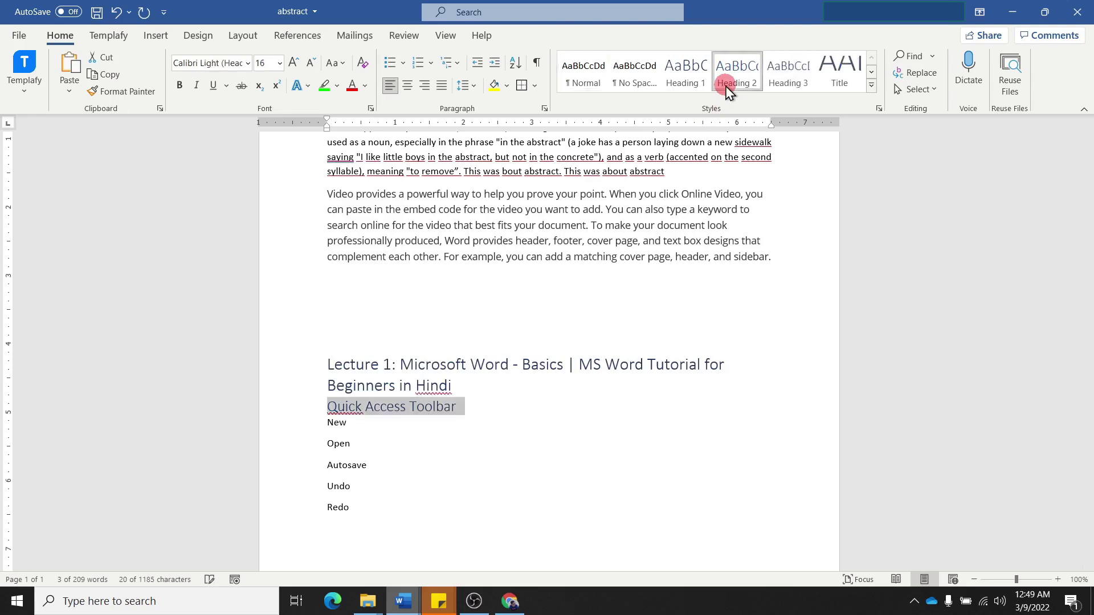
drag(330, 423, 354, 510)
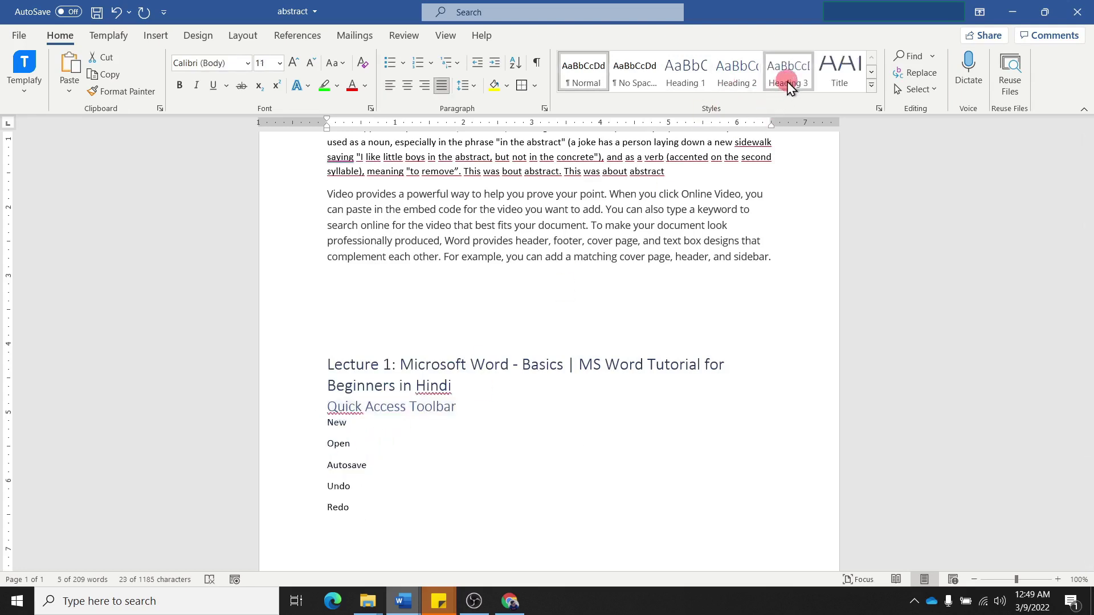
click(787, 73)
Check the Lecture 1 heading's style and place the cursor above it for the contents
click(399, 463)
click(391, 413)
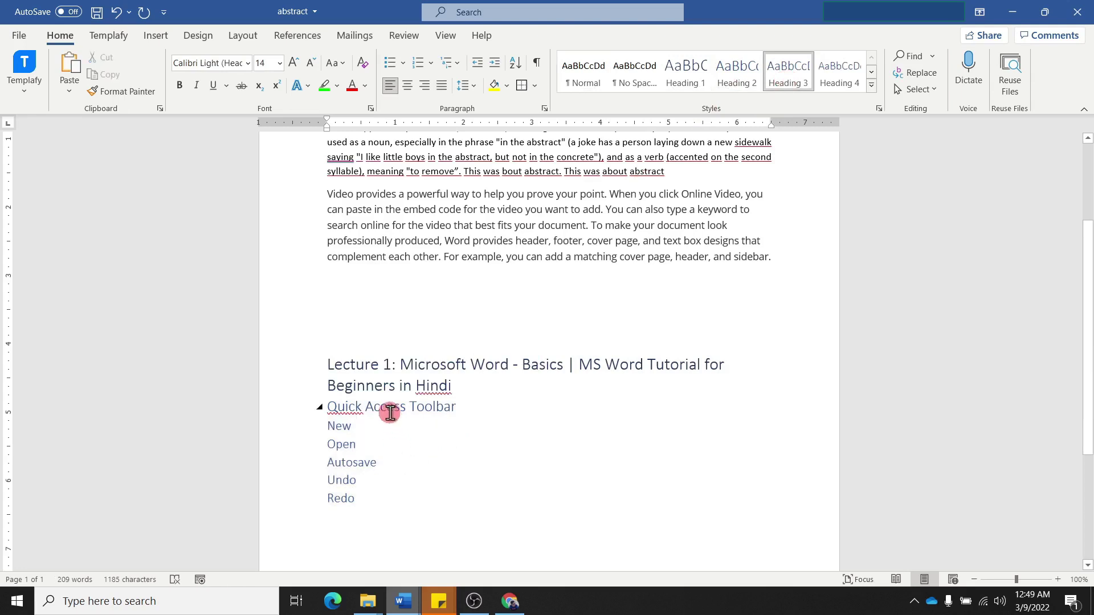
click(390, 413)
click(380, 380)
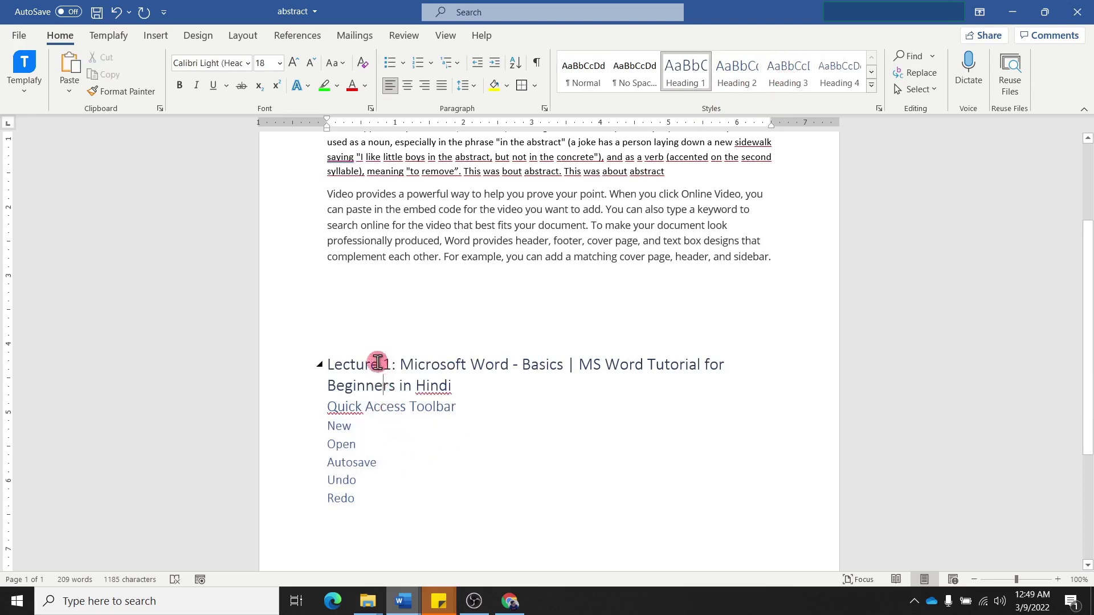
drag(460, 383, 364, 380)
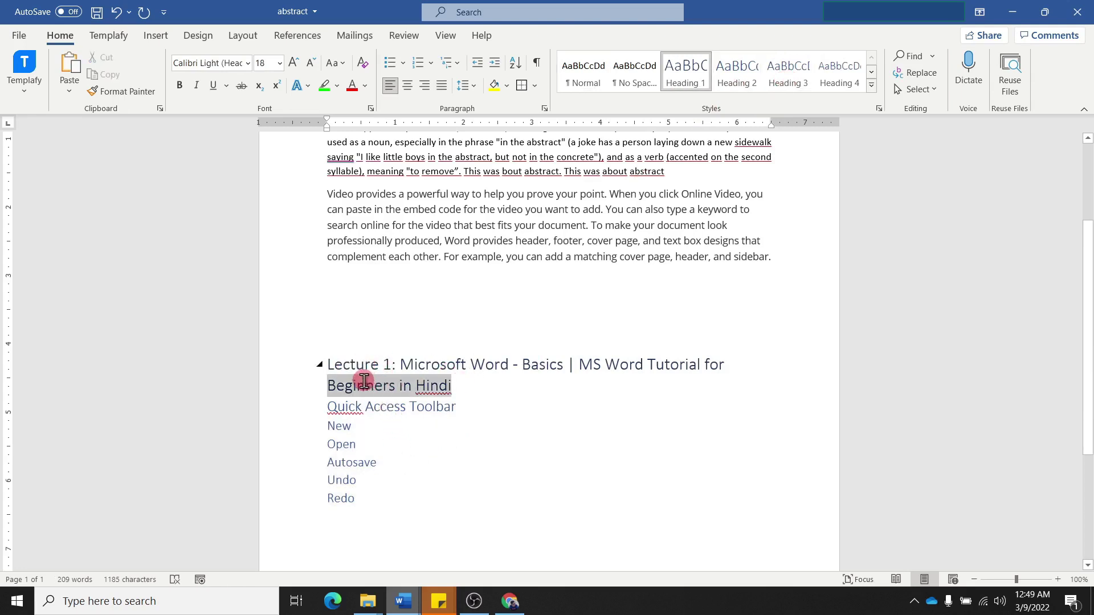
click(335, 293)
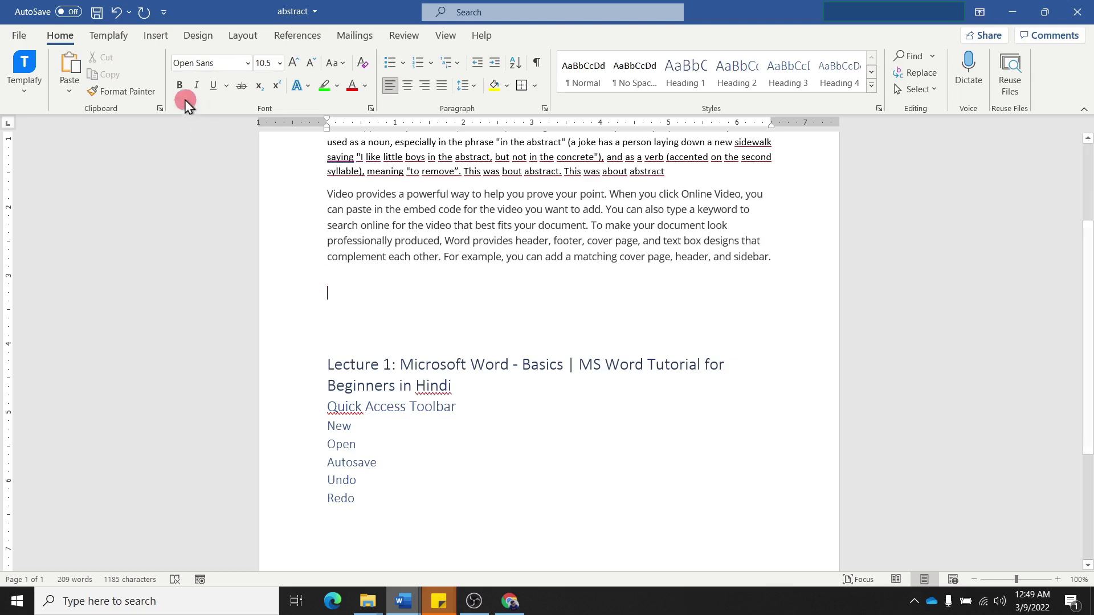
Insert Automatic Table 1 as a 'Contents' table of contents above the Lecture 1 heading
click(155, 36)
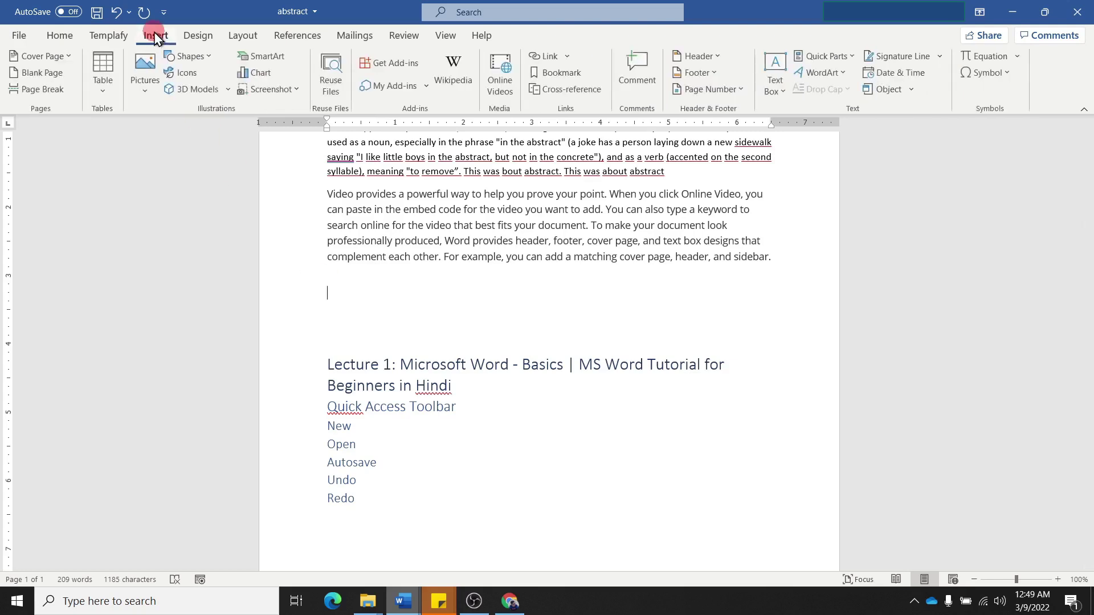
click(307, 40)
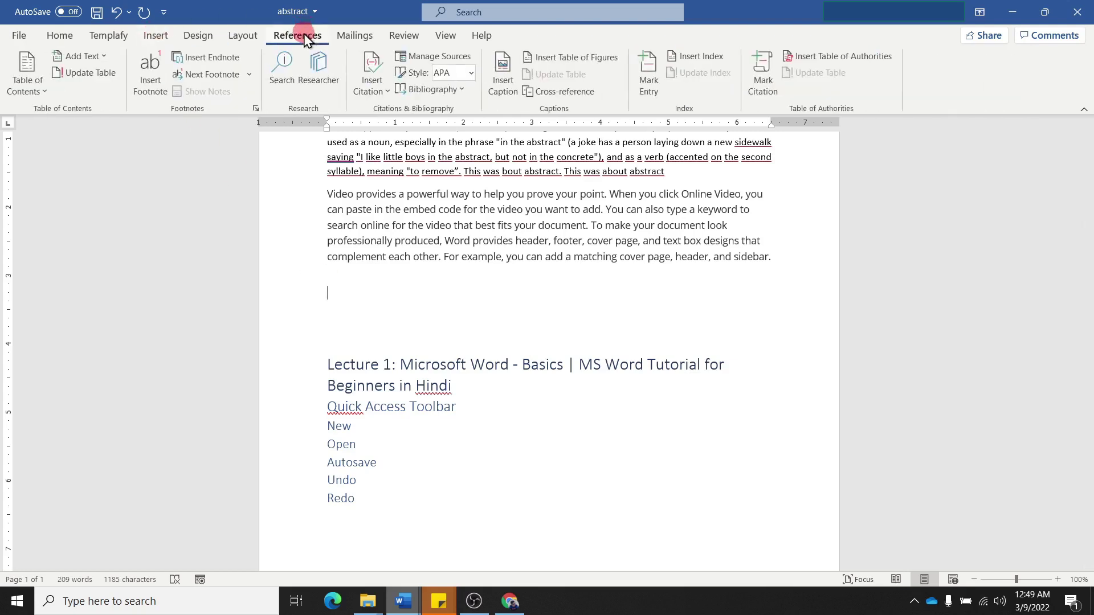
click(41, 94)
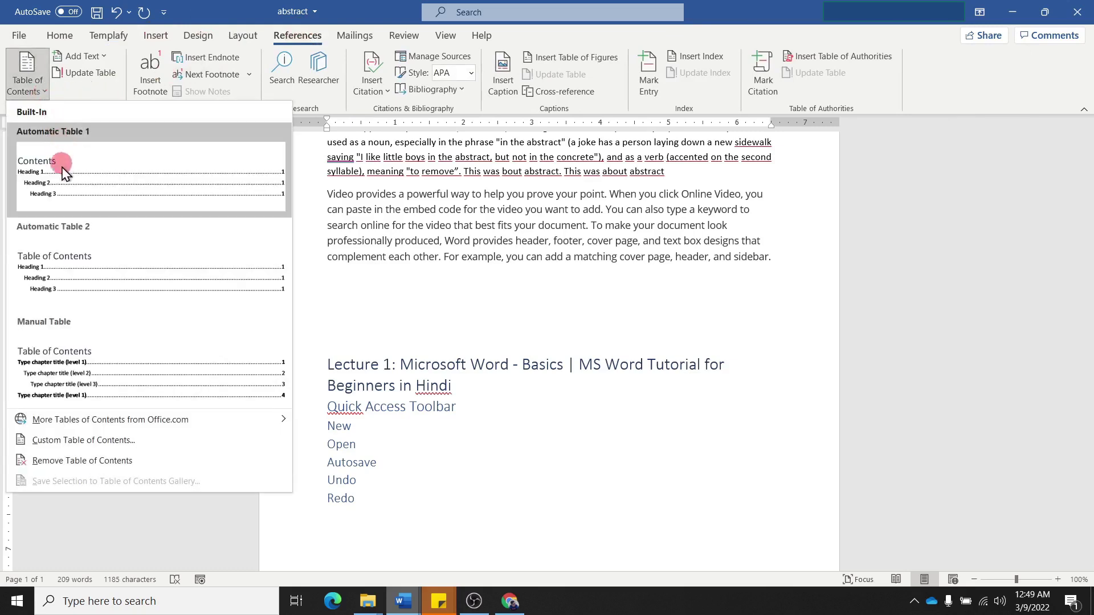
click(64, 184)
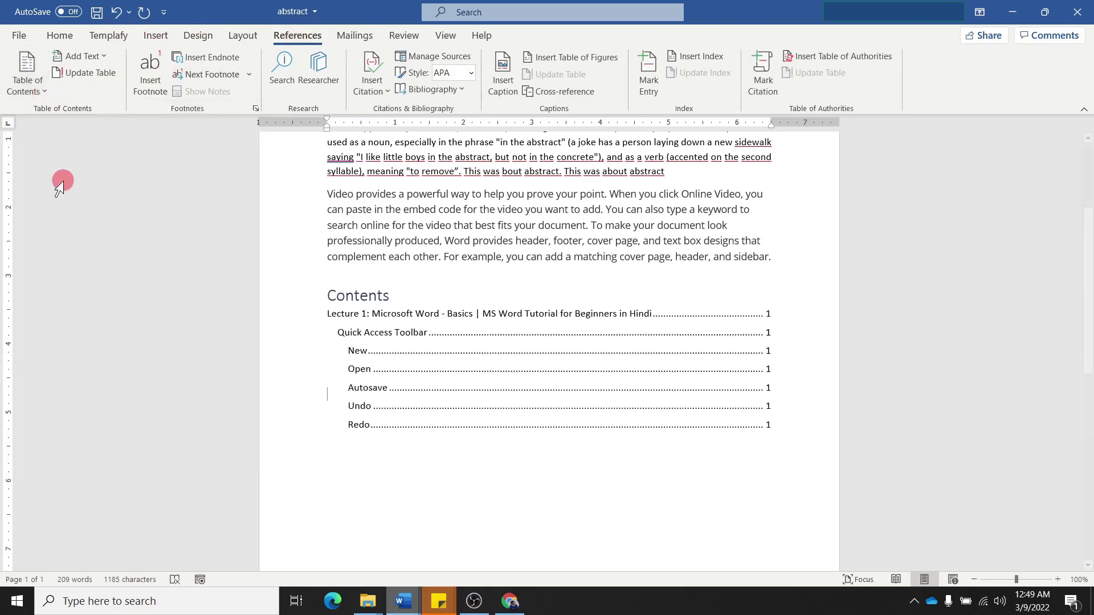
scroll(458, 377, down, 2)
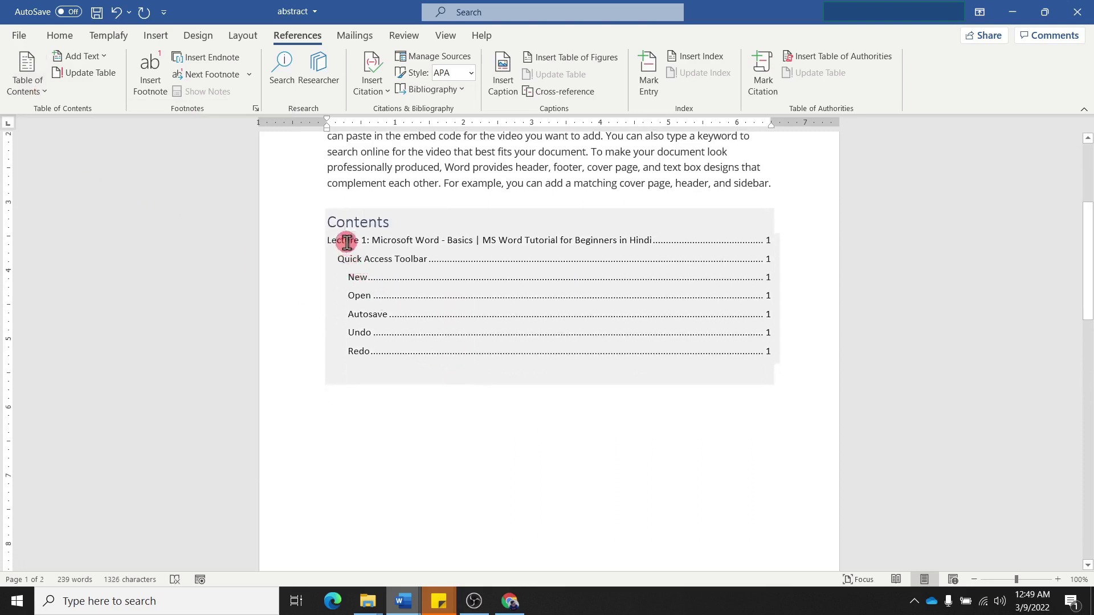
Check the new contents entries, such as Open through Autosave, and scroll through the document
click(348, 244)
click(358, 264)
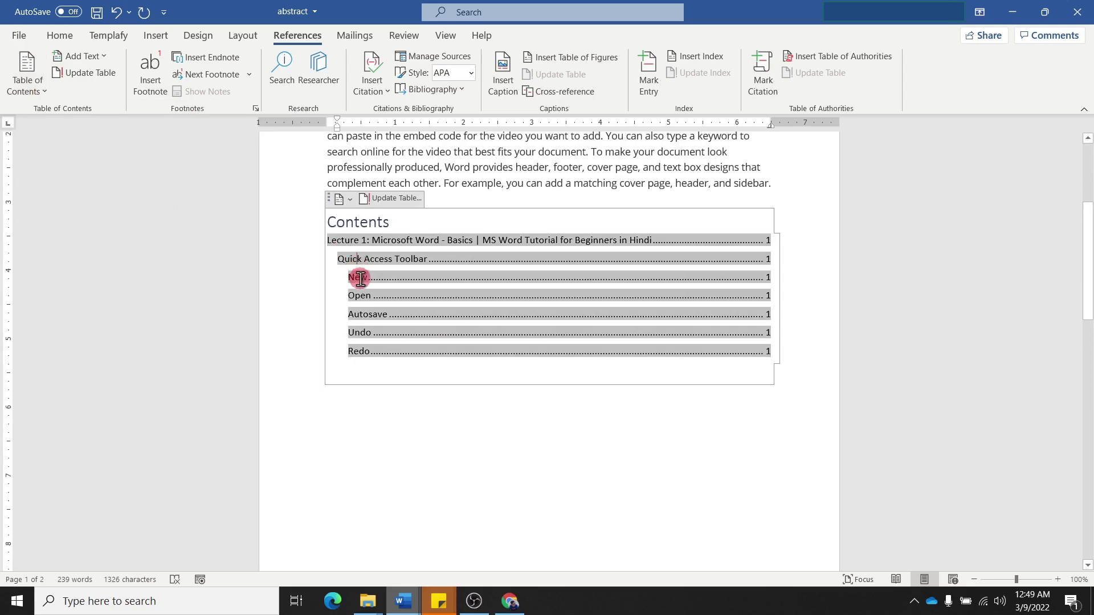
drag(364, 295, 367, 316)
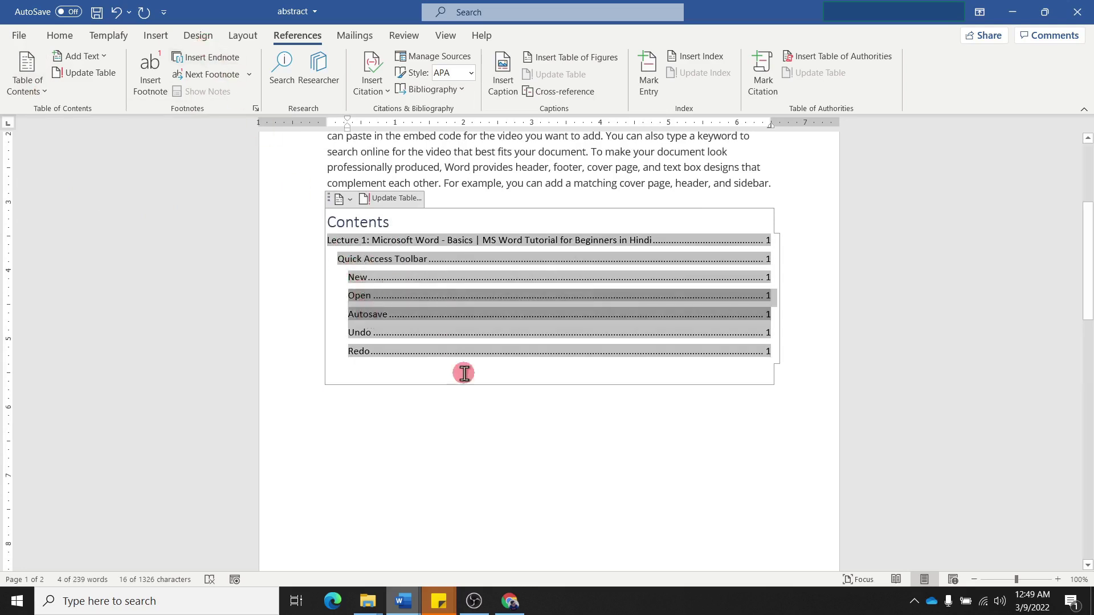
click(489, 442)
click(473, 437)
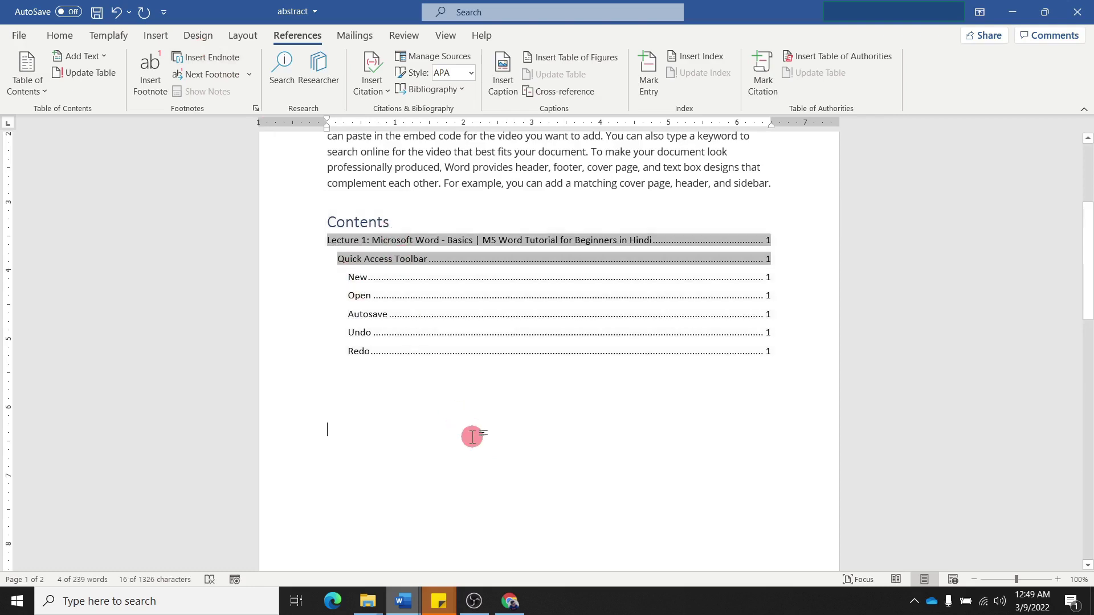
scroll(474, 437, down, 3)
scroll(474, 437, down, 2)
scroll(474, 437, down, 3)
scroll(472, 437, down, 3)
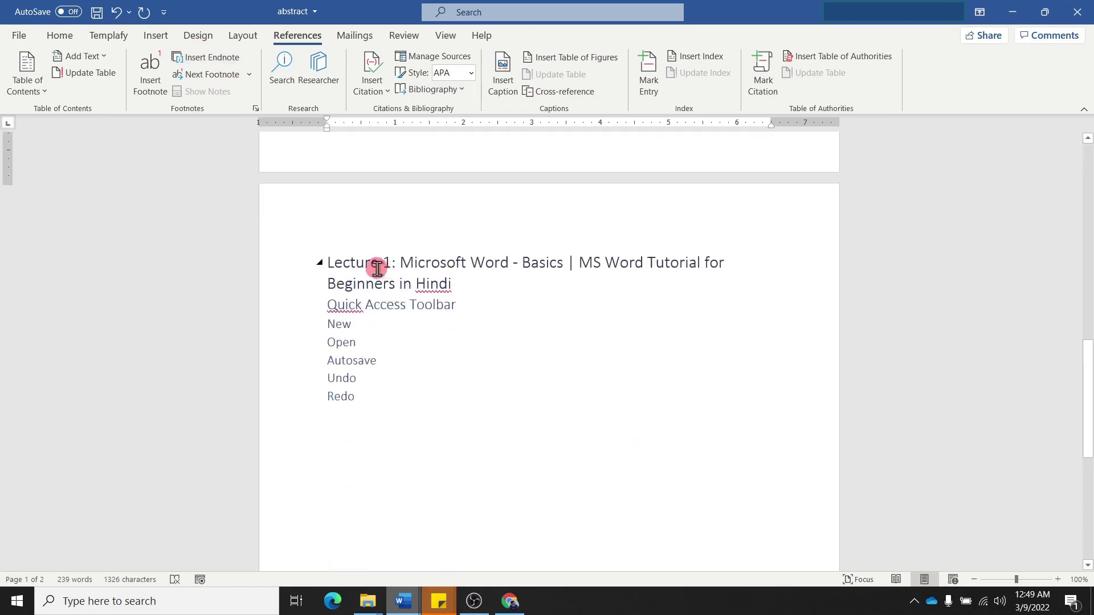
scroll(377, 268, up, 2)
scroll(377, 268, up, 3)
scroll(378, 268, up, 2)
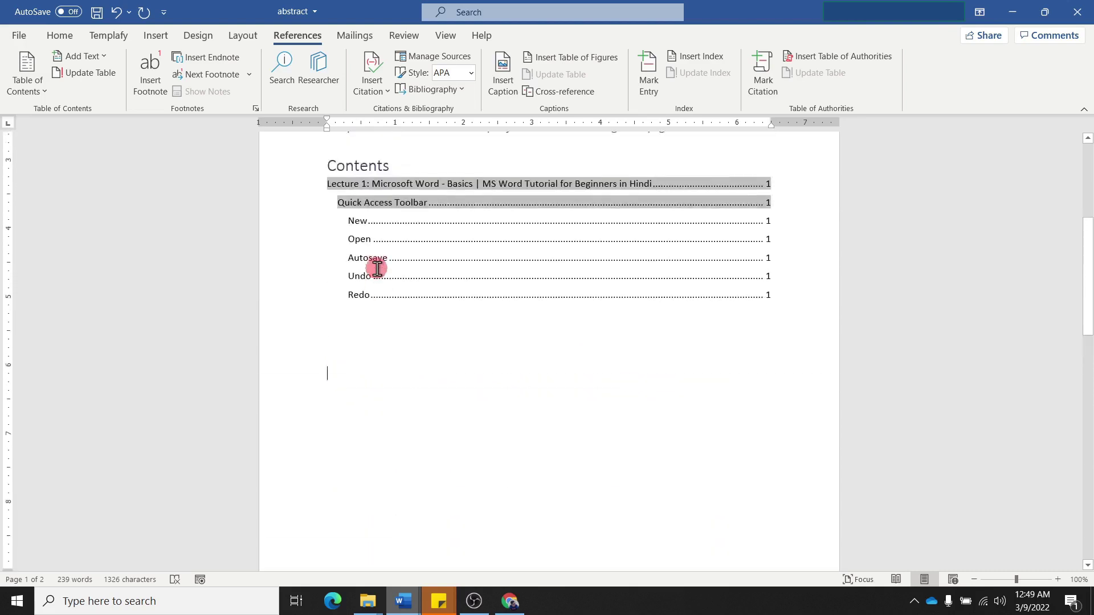
scroll(377, 267, up, 1)
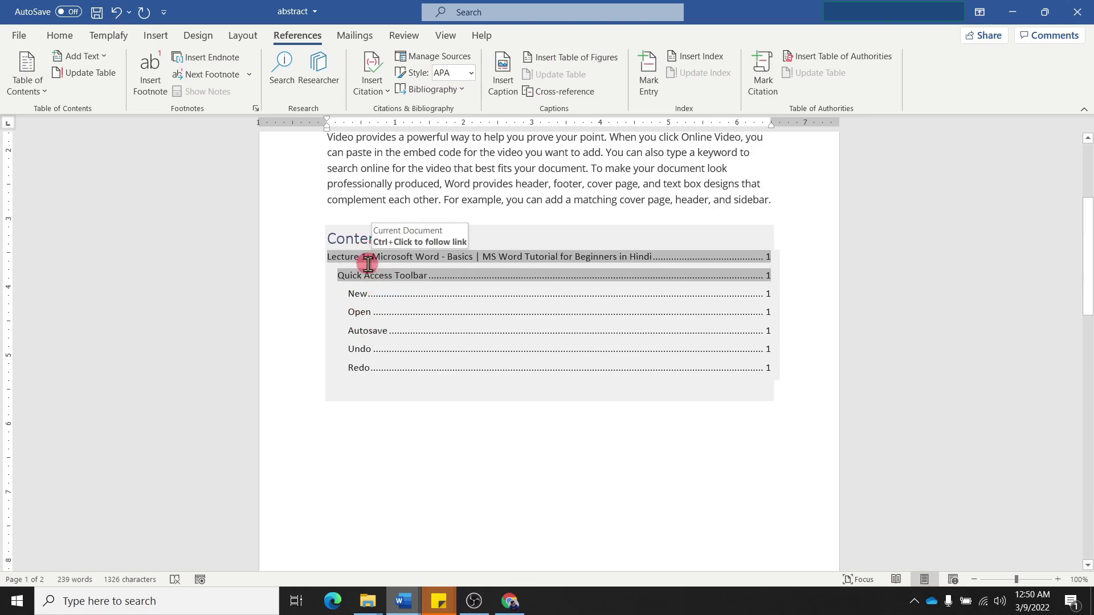
Look over the Home Styles gallery, then bring up the Navigation pane with Ctrl+F
click(58, 35)
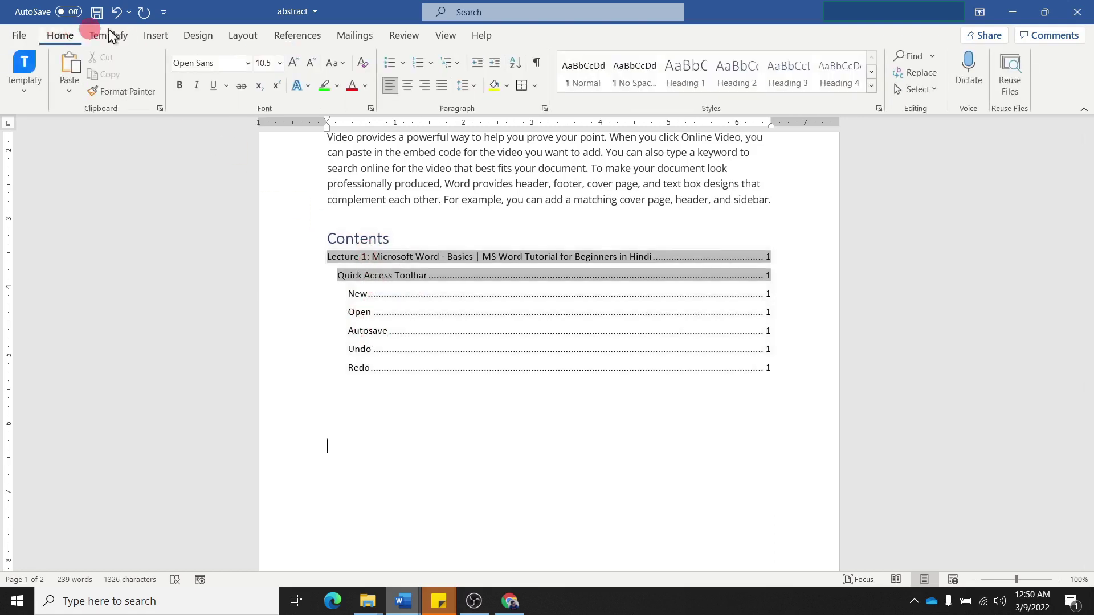
click(872, 86)
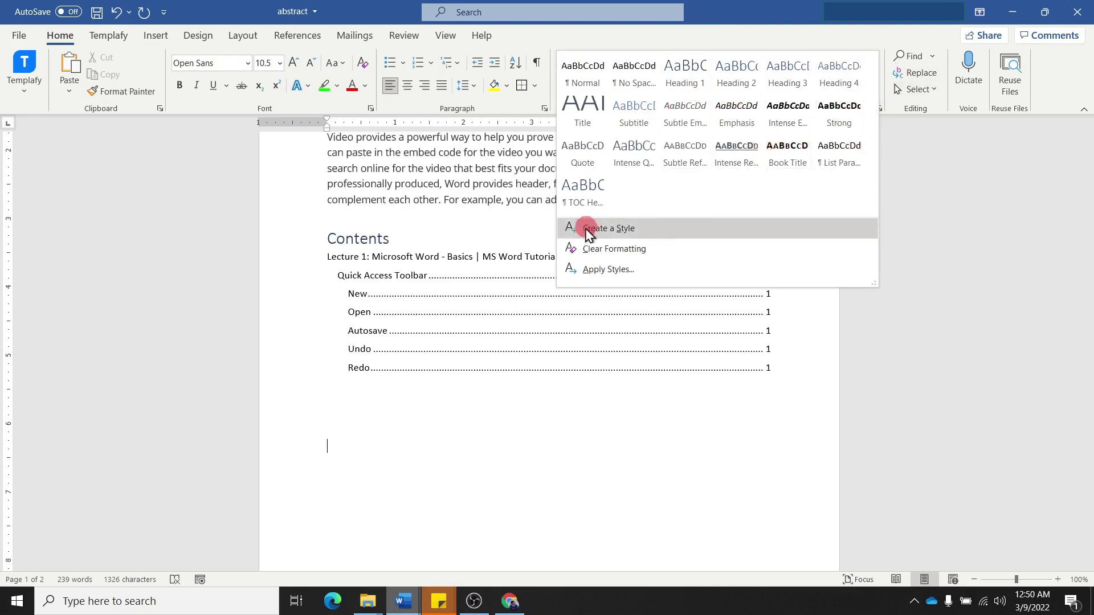
click(474, 363)
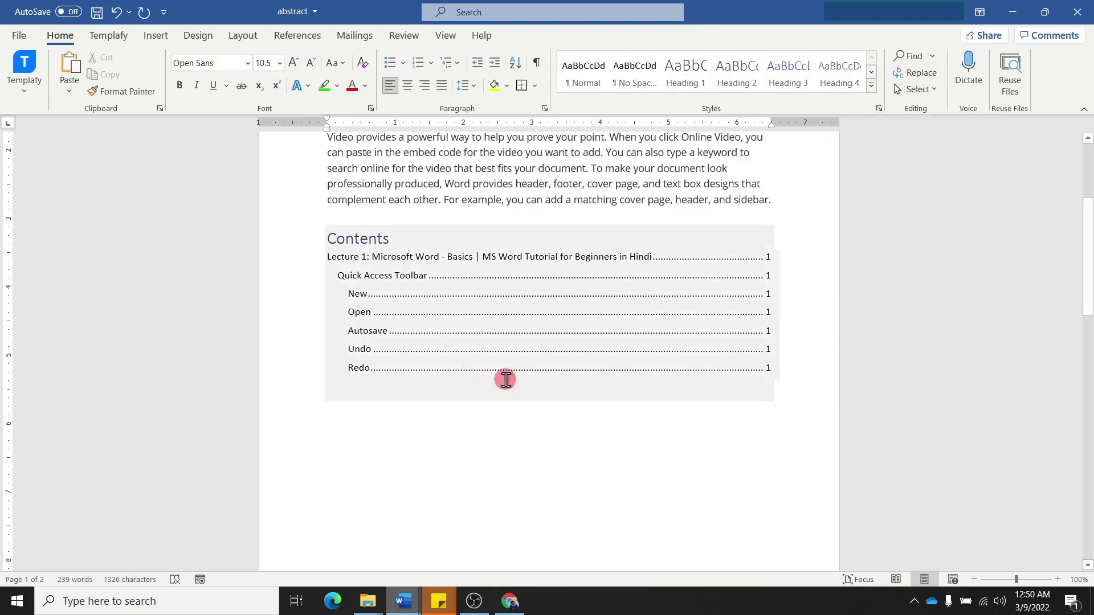
key(ctrl+f)
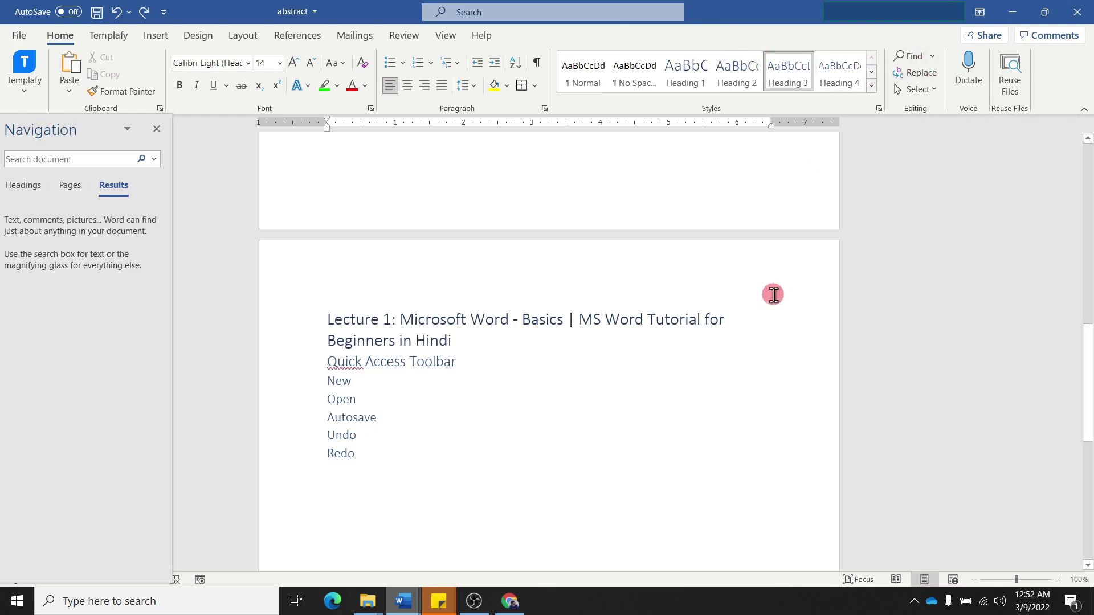
Search the document for 'word' in the Navigation pane, listing its 7 highlighted matches
click(931, 57)
click(931, 74)
text(w)
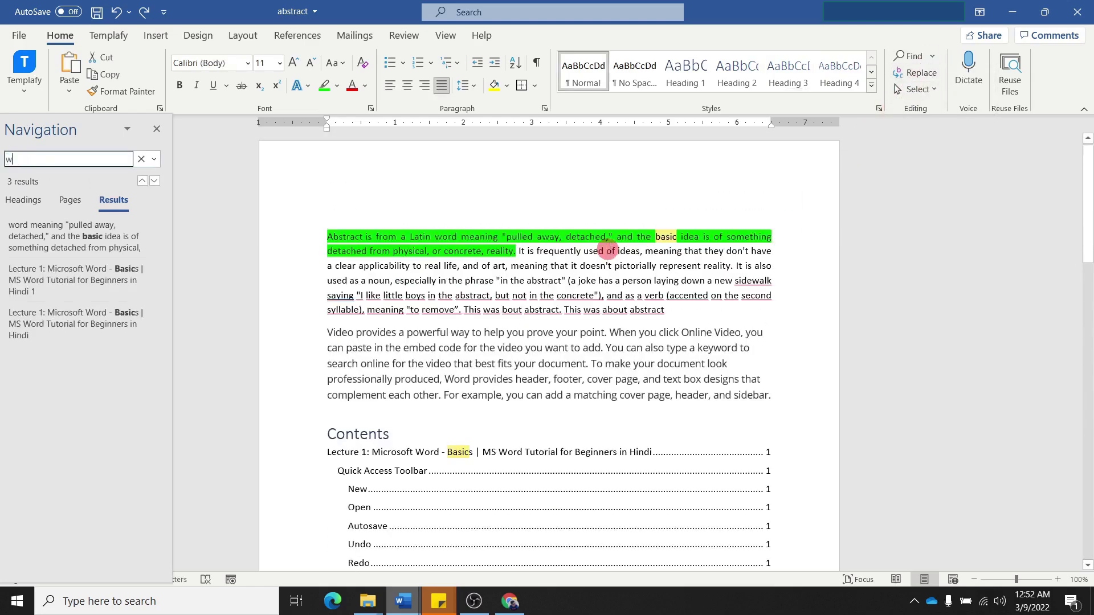
text(ord)
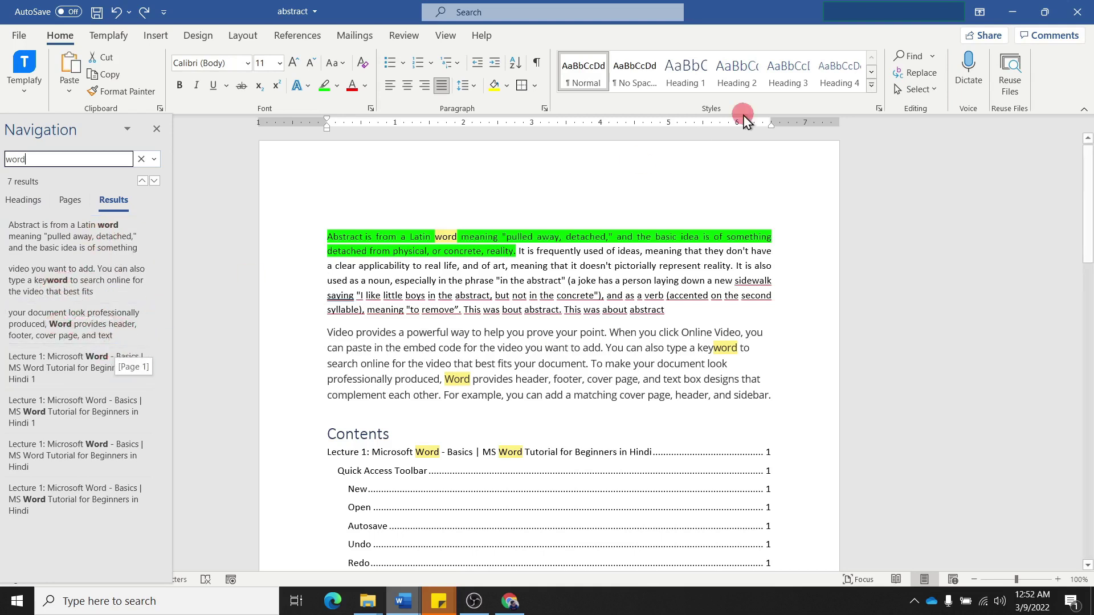
click(570, 299)
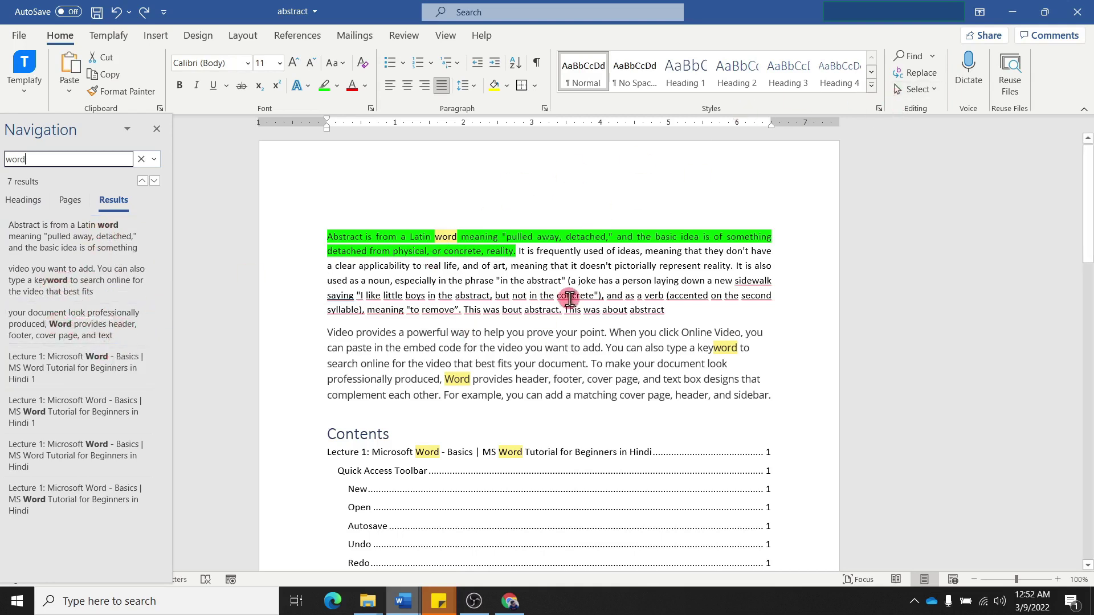
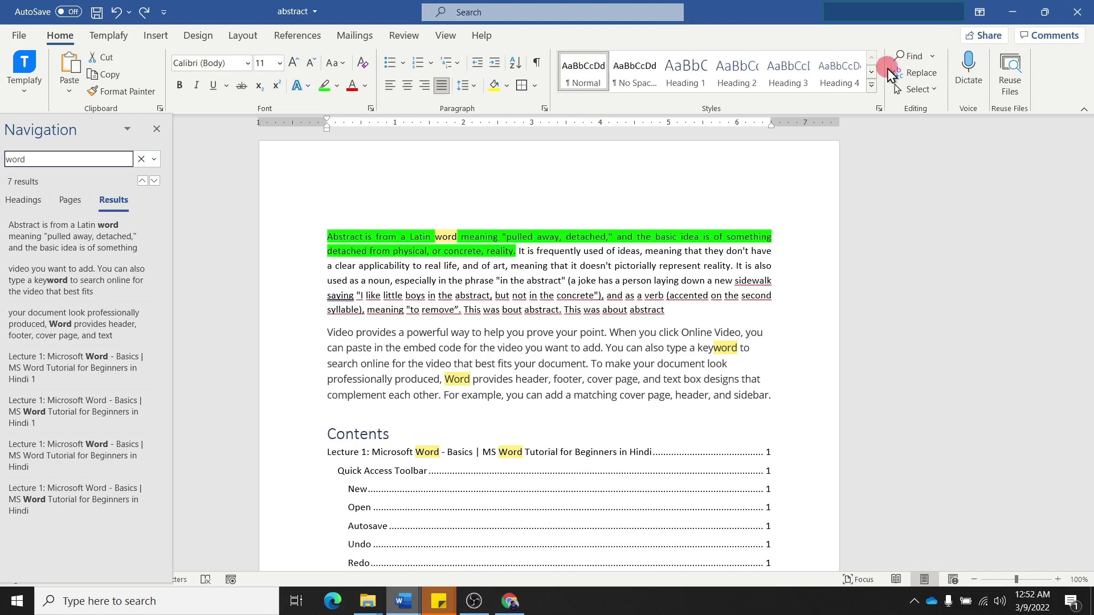
Open Advanced Find from the Find dropdown, with 'word' as the search text
click(933, 57)
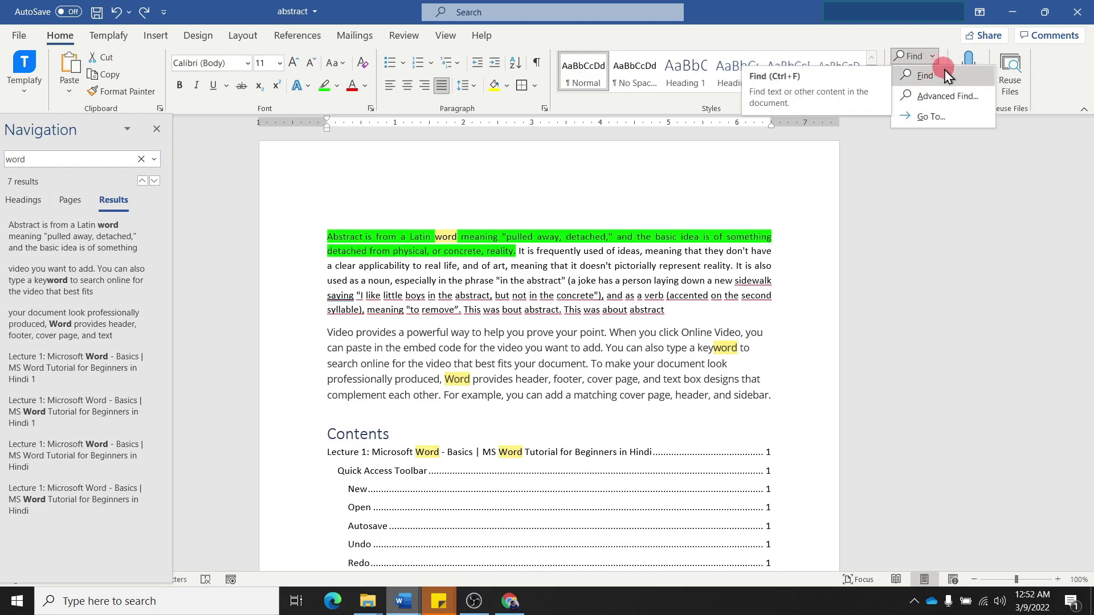
click(946, 96)
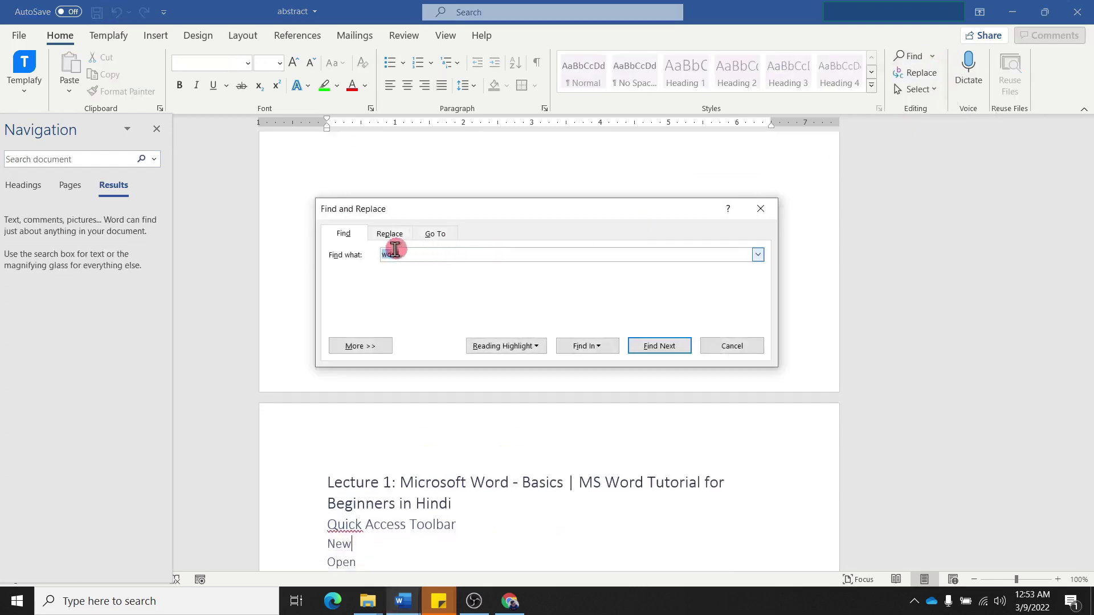
On the Replace tab, keep 'word' in Find what and enter 'wording' as the replacement
click(408, 234)
click(431, 236)
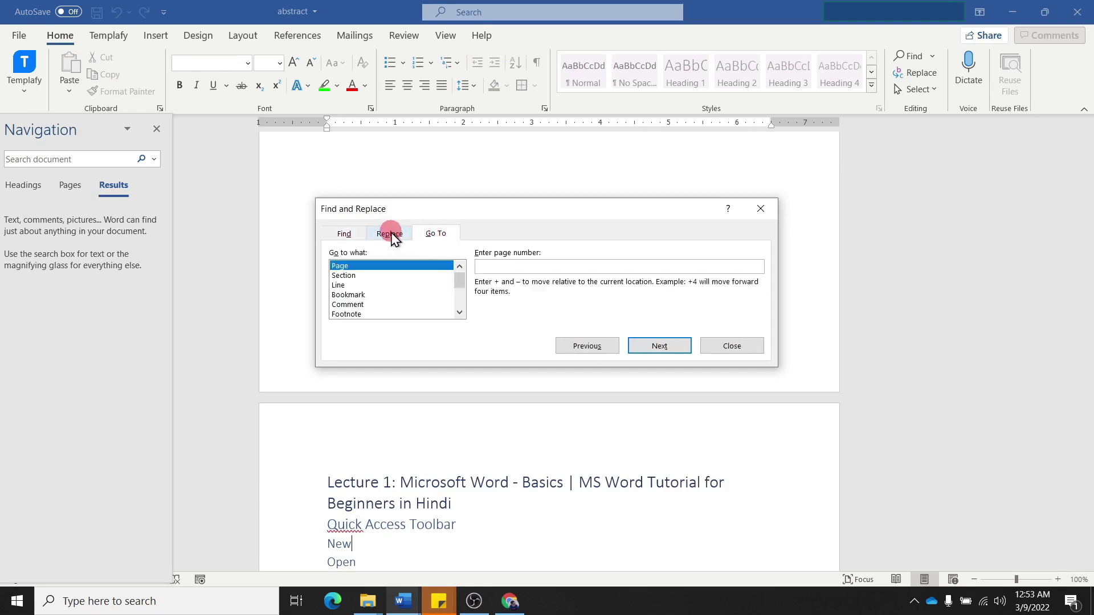
click(391, 235)
double_click(415, 255)
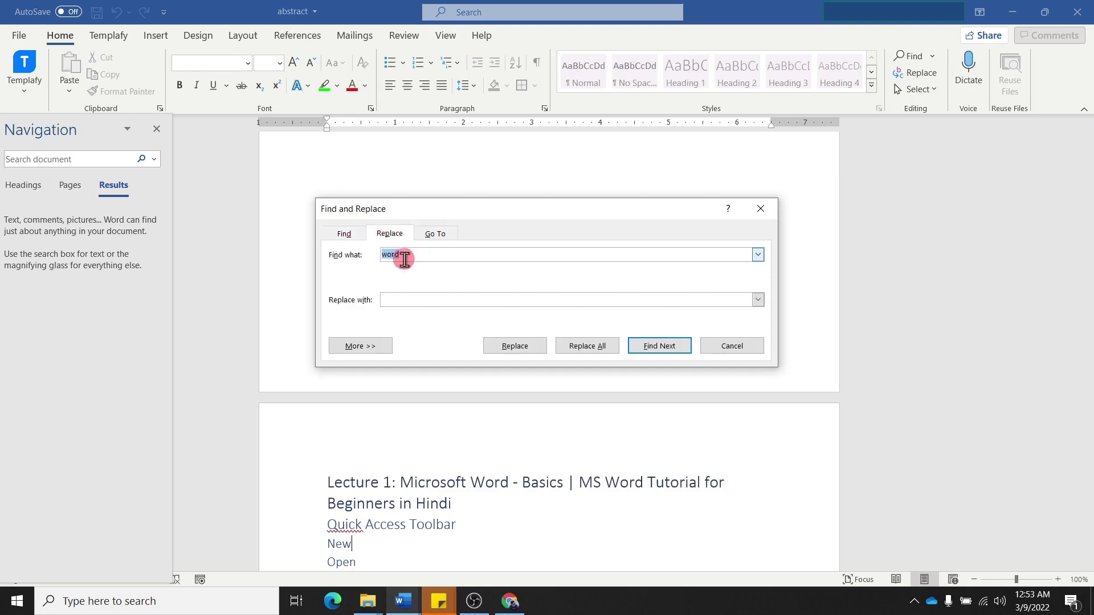
click(402, 298)
text(wording)
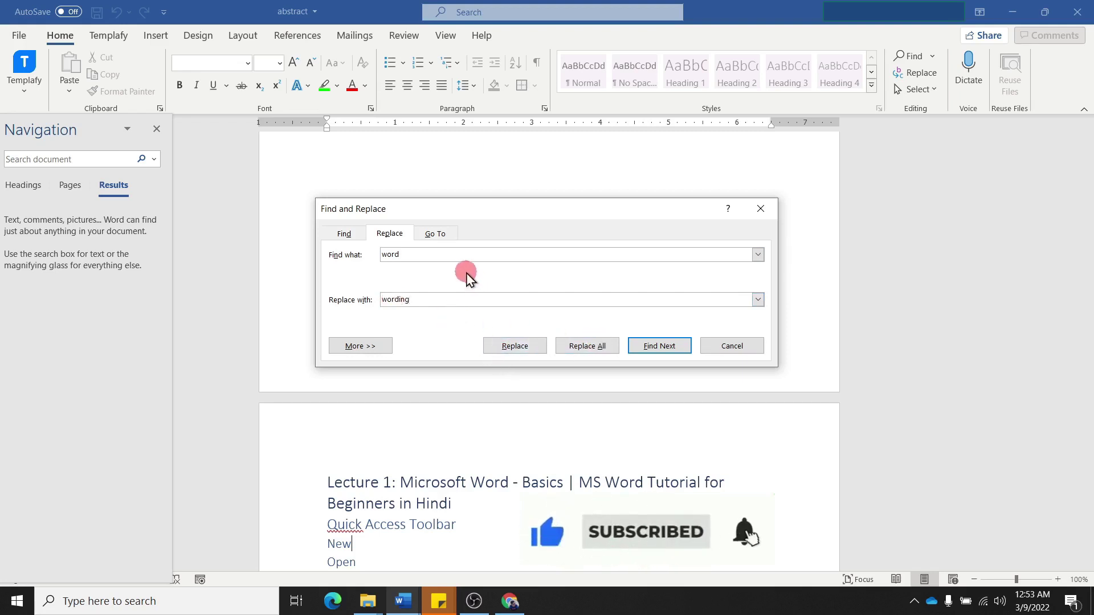
On the Go To tab, try the Line, Bookmark and Comment targets and the reviewer list
click(433, 231)
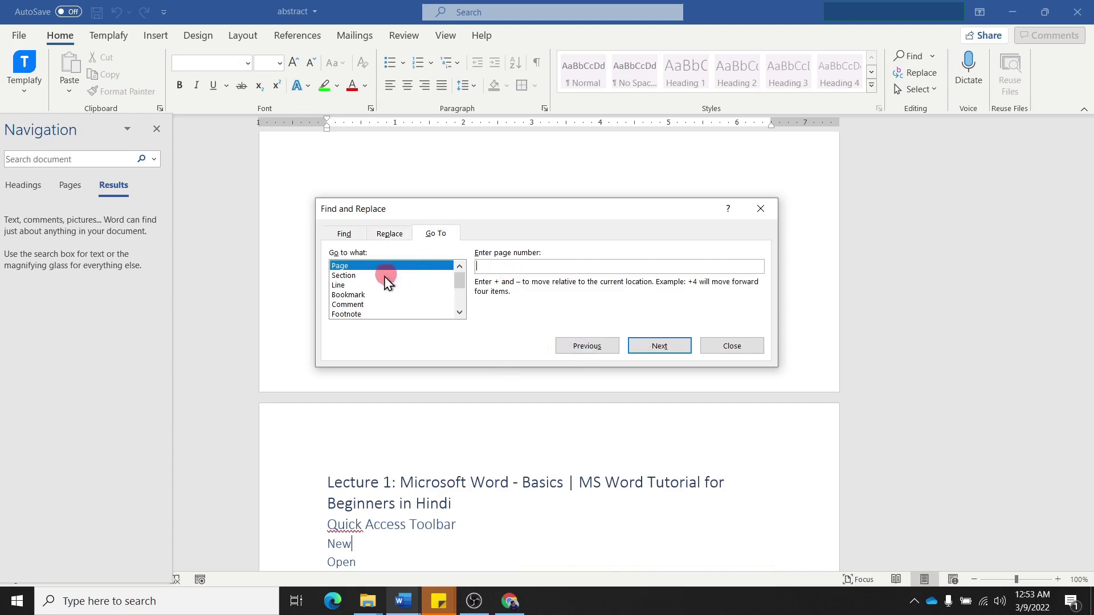
click(349, 286)
click(356, 295)
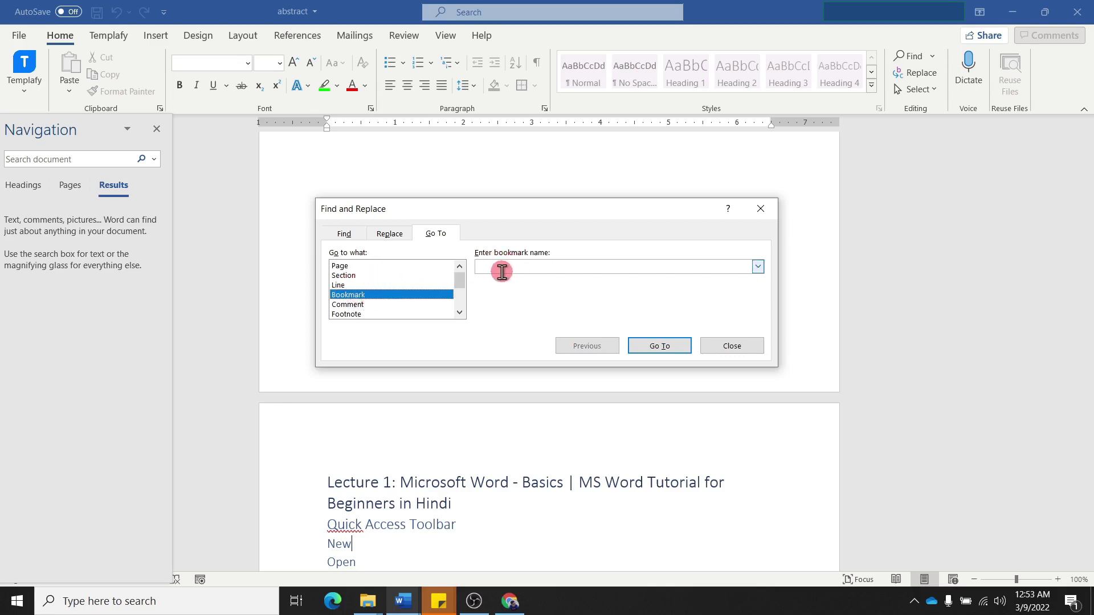
click(348, 305)
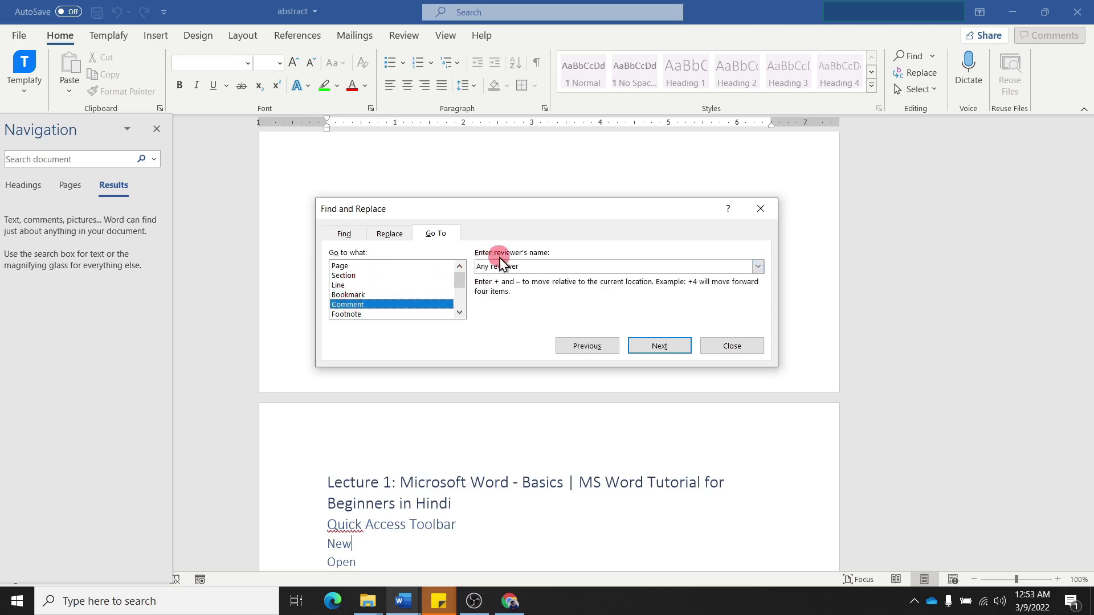
click(758, 267)
click(758, 268)
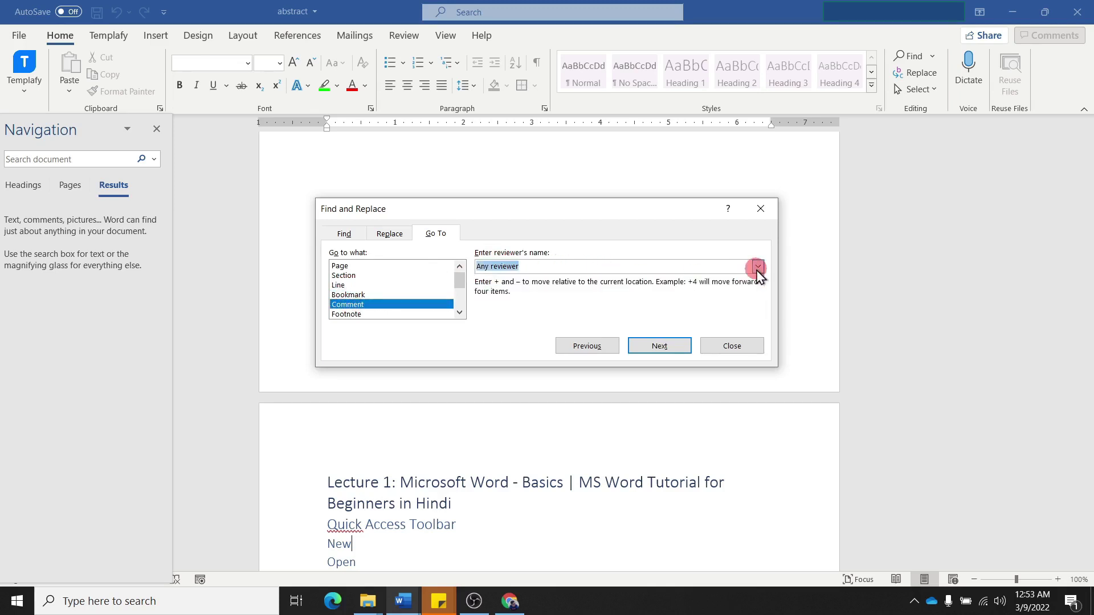
click(758, 267)
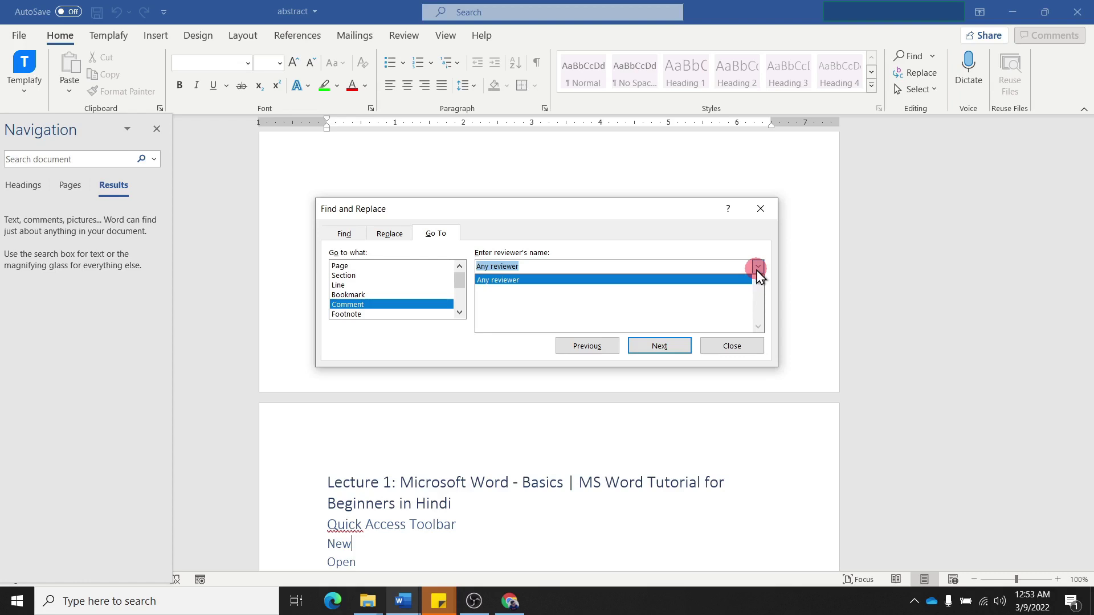
click(758, 268)
click(758, 268)
Go to page 2 and close the Find and Replace dialog
click(353, 266)
click(525, 272)
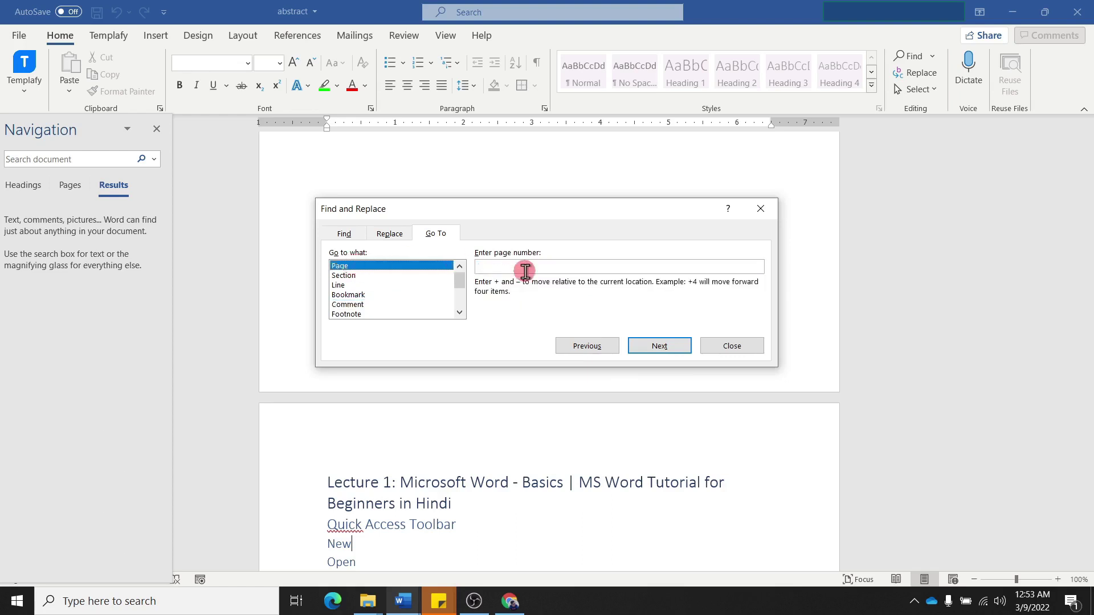
text(2)
click(652, 346)
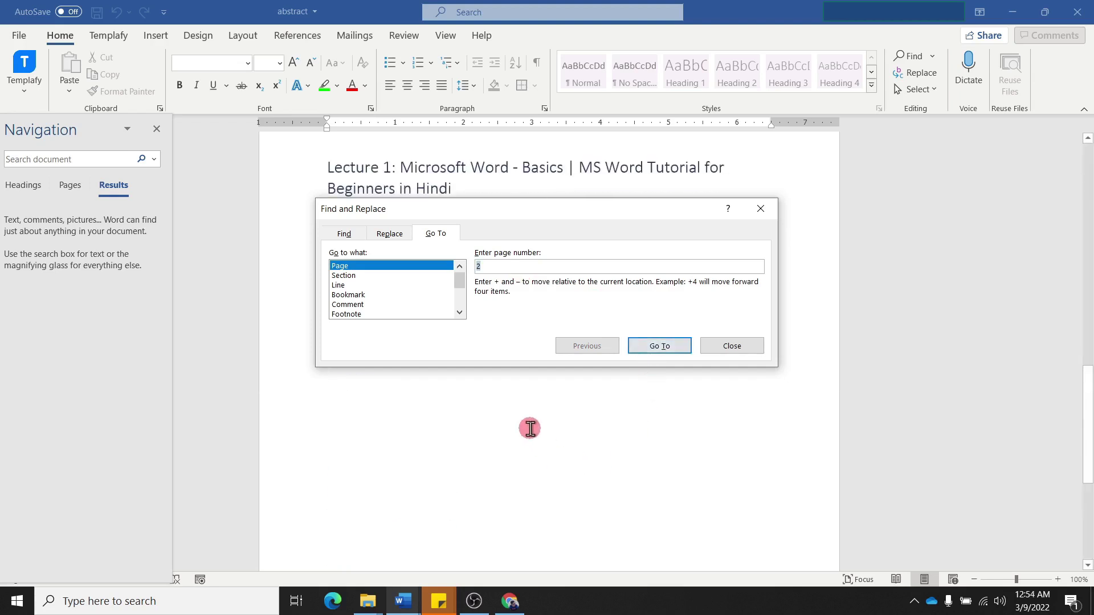
key(Escape)
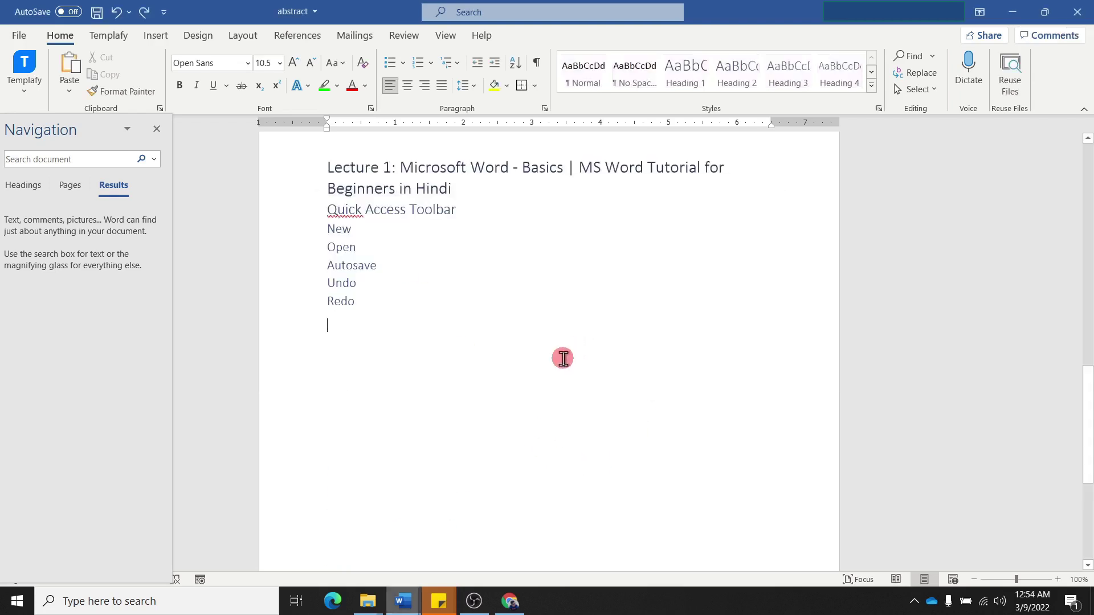
mouse_move(359, 282)
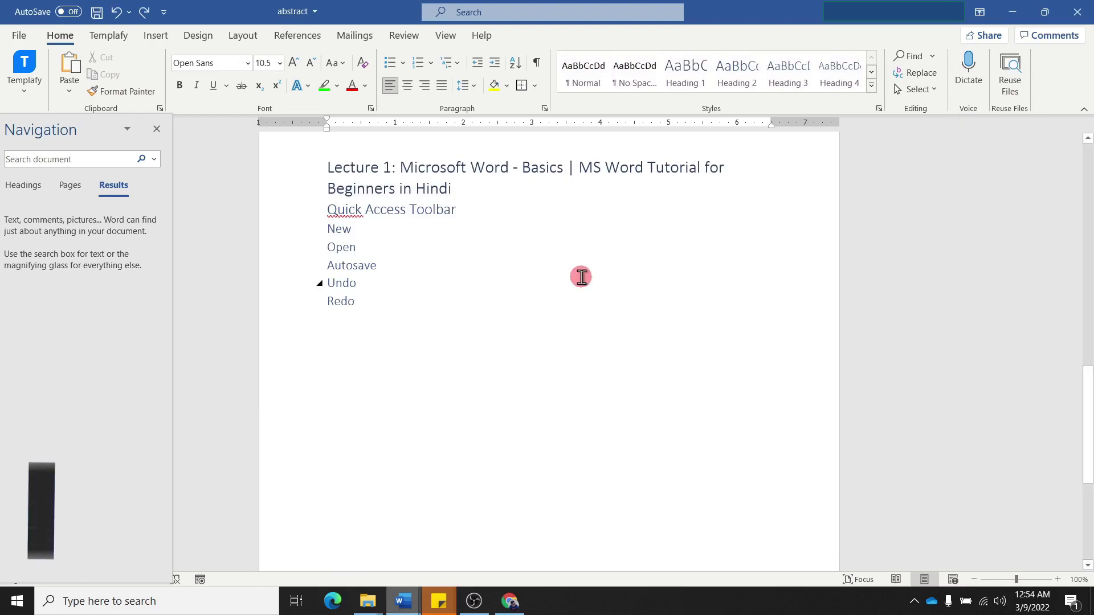
Demonstrate the Ctrl+F, Ctrl+H and Ctrl+G shortcuts, closing the Replace and Go To windows
key(ctrl+f)
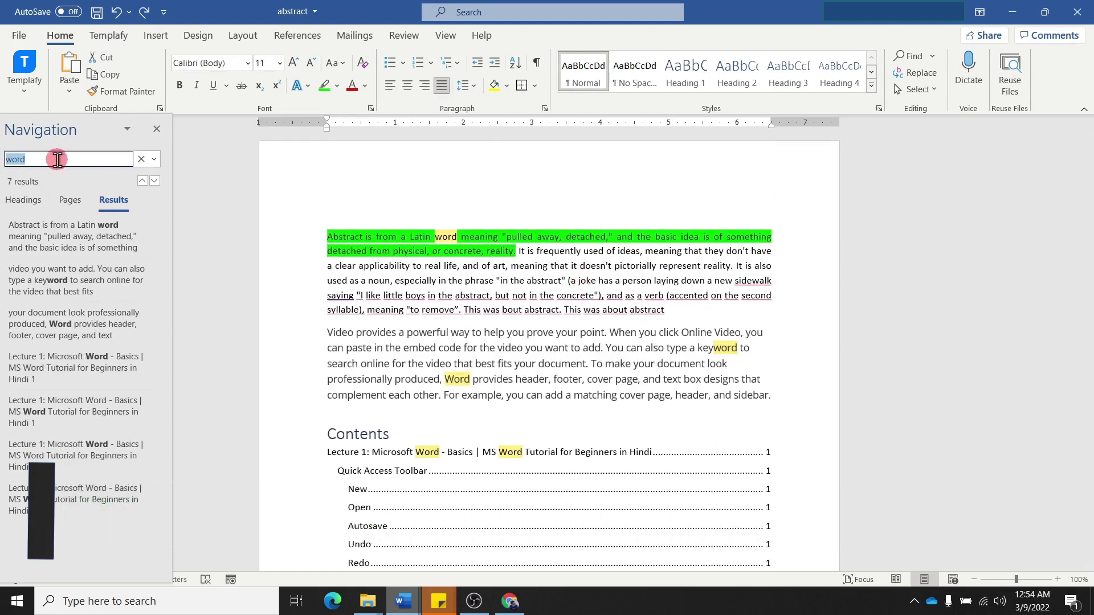
click(526, 376)
key(ctrl+h)
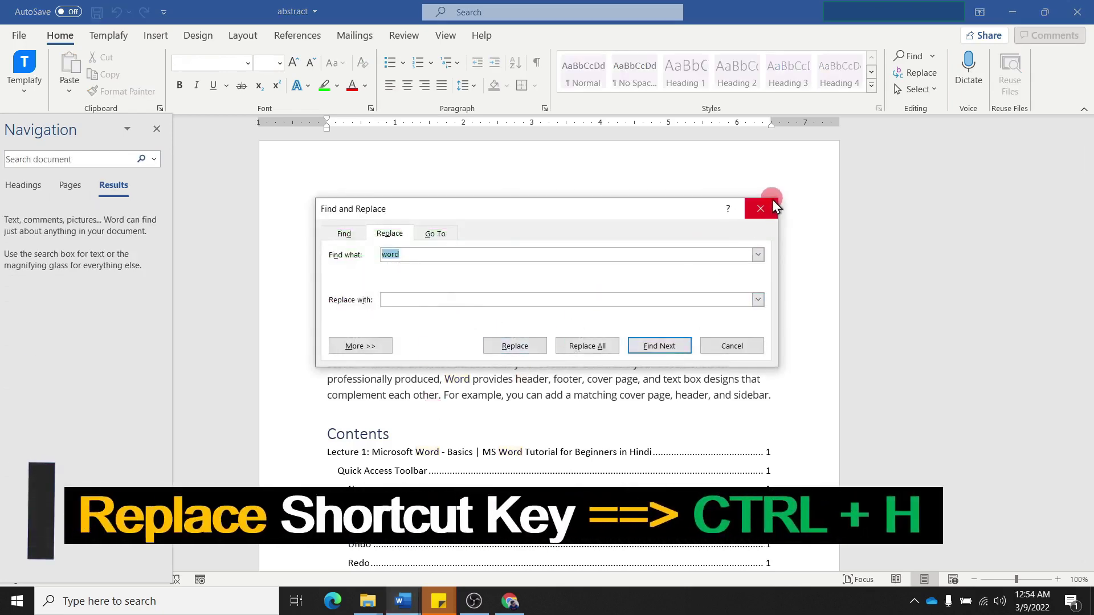
click(760, 209)
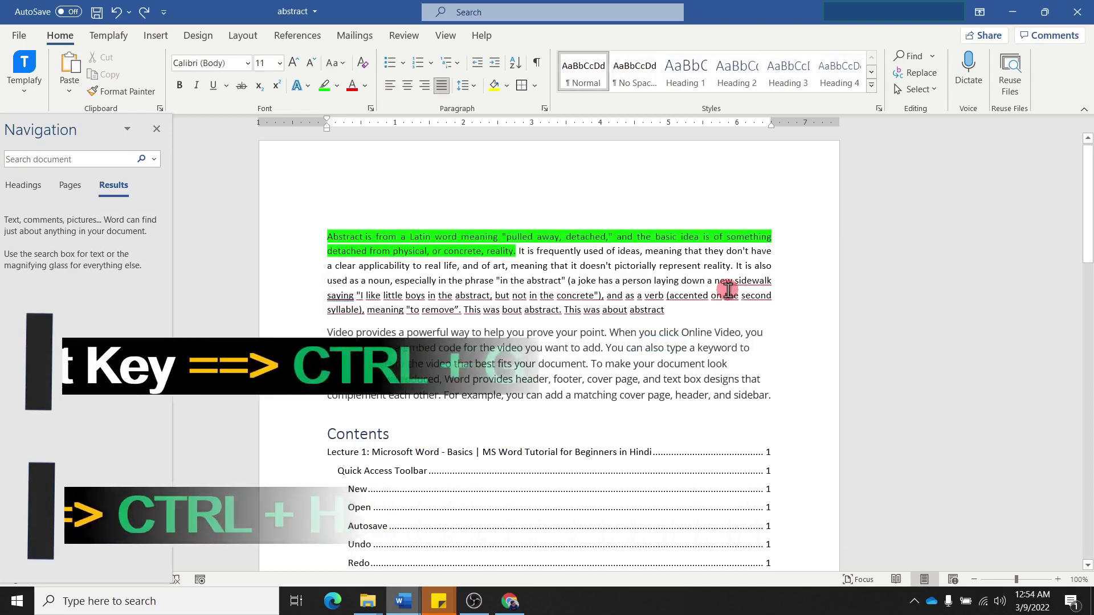
key(ctrl+g)
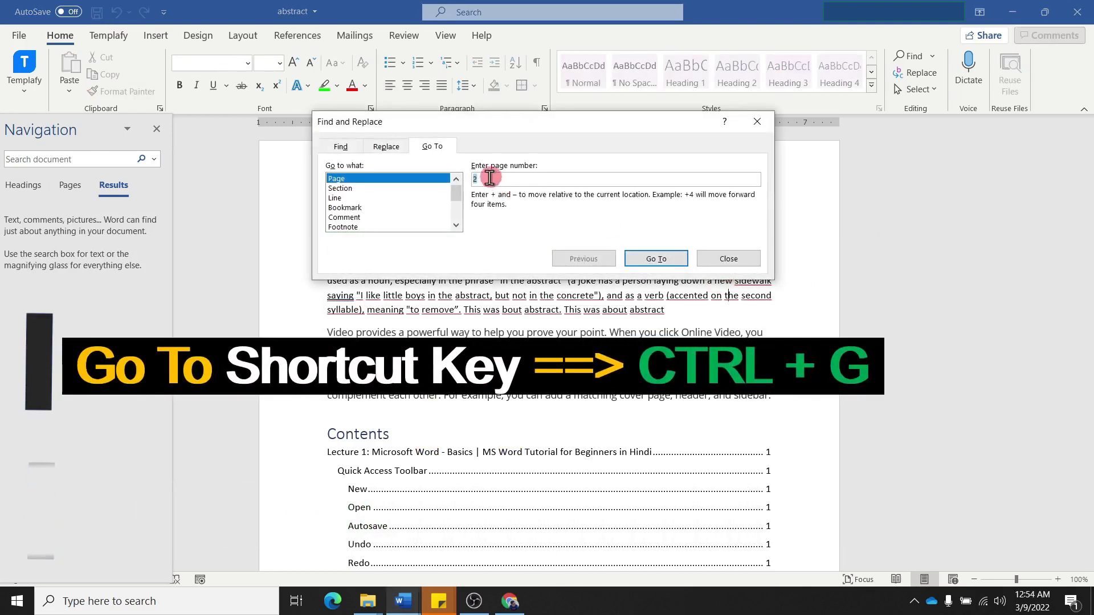
click(729, 259)
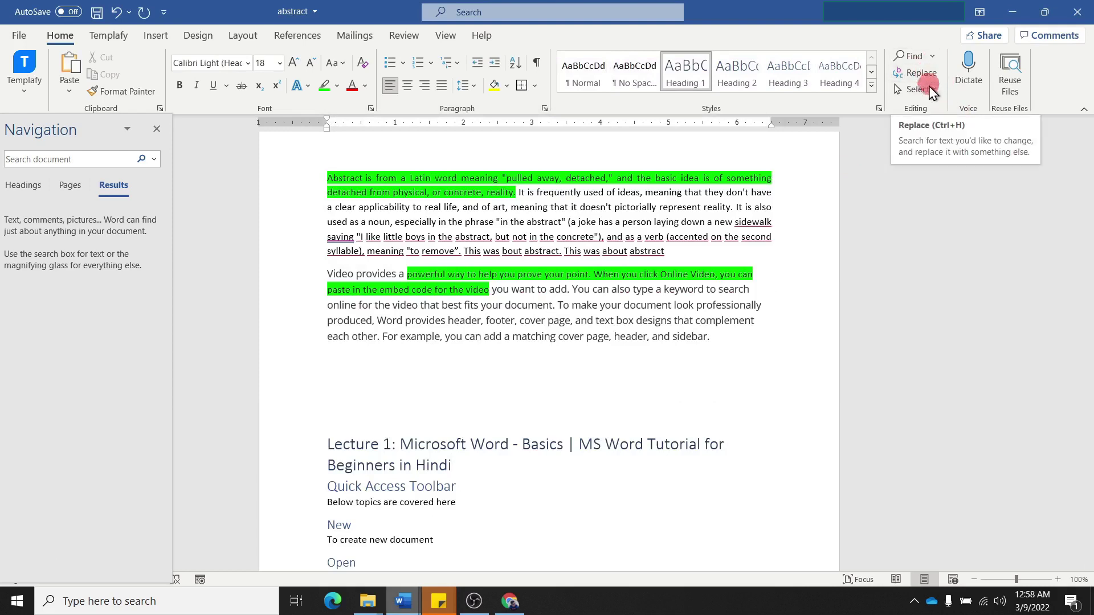
click(934, 90)
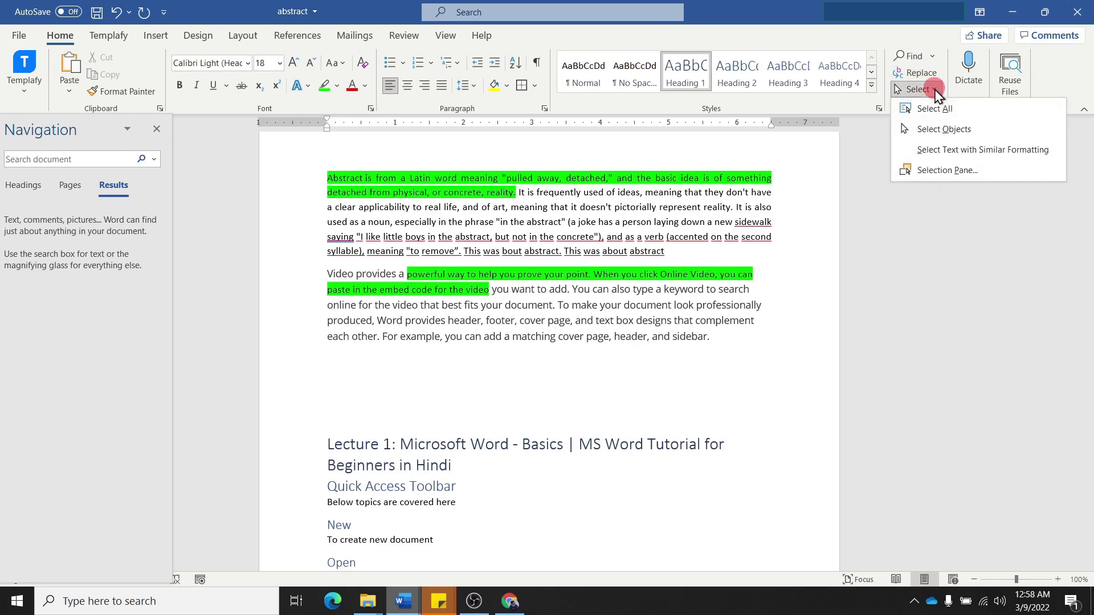
click(935, 108)
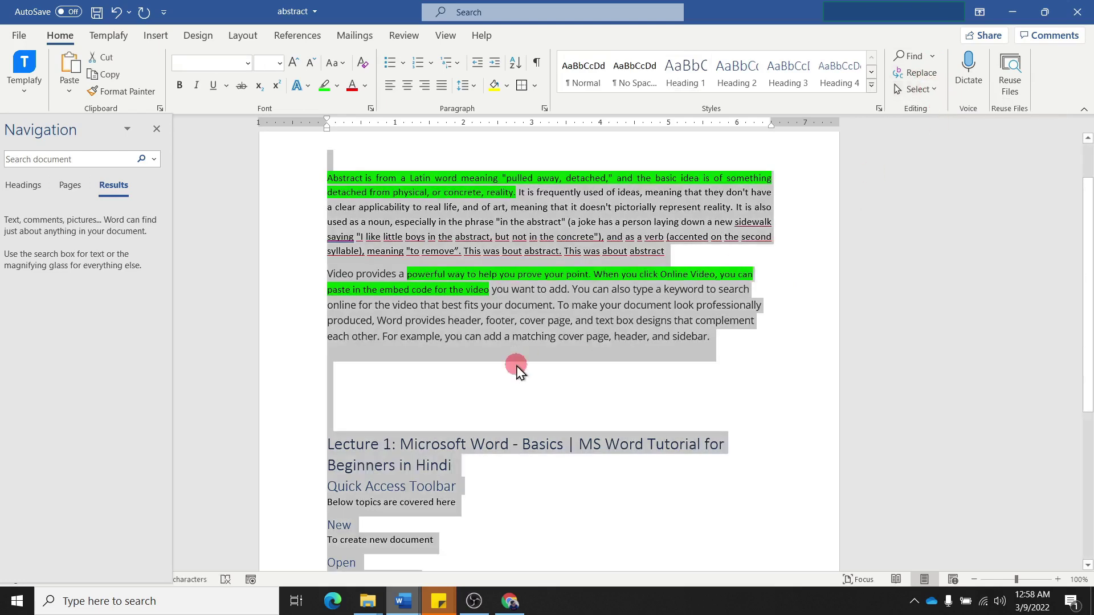
scroll(516, 368, down, 3)
scroll(516, 368, down, 3)
scroll(516, 368, up, 7)
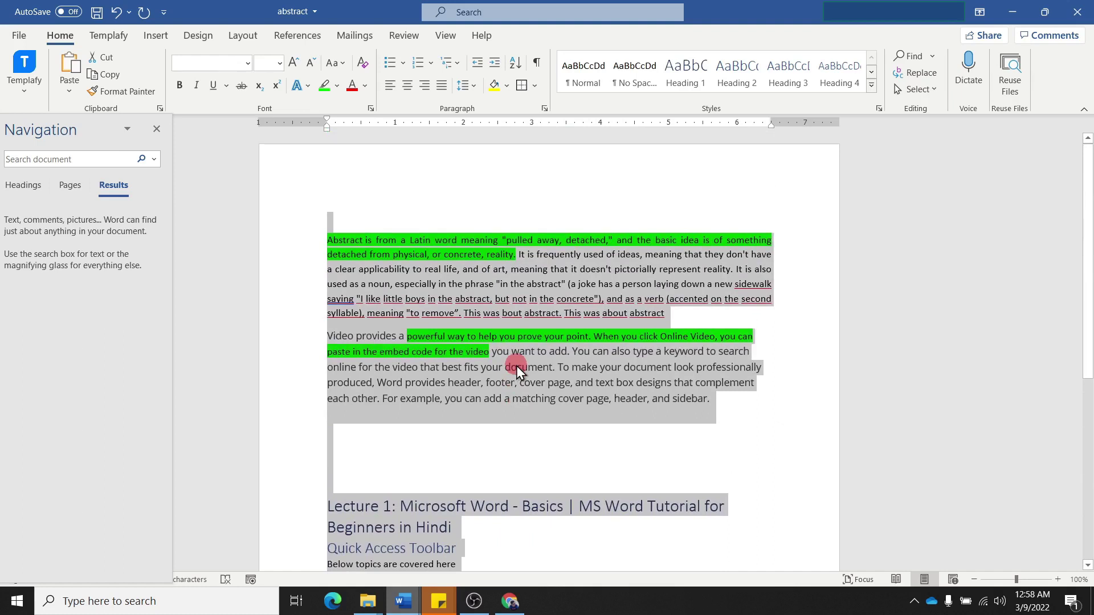
click(935, 92)
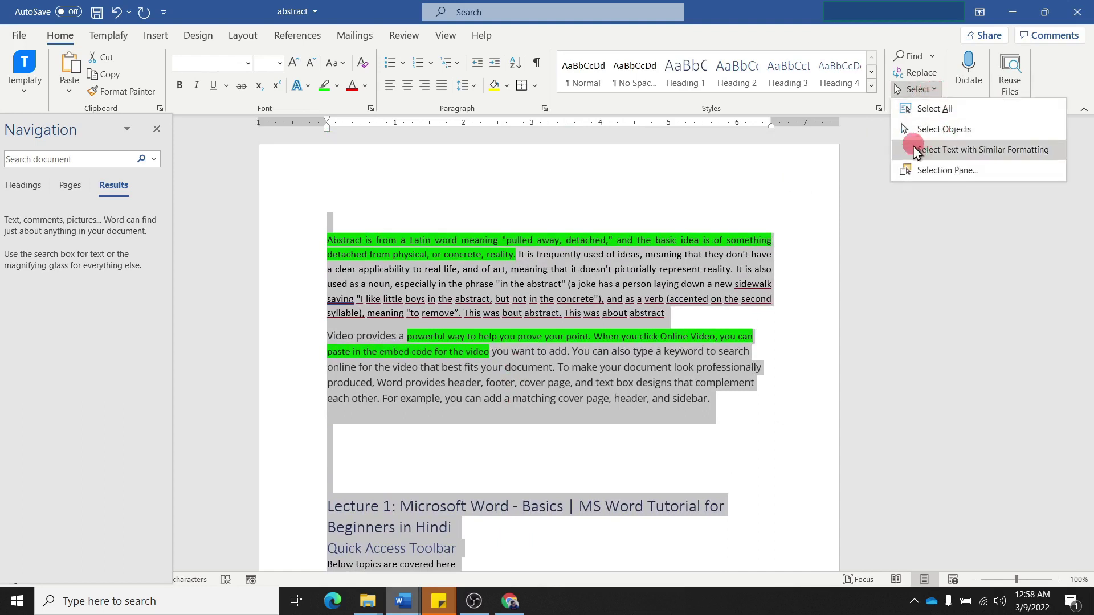
click(969, 151)
scroll(655, 397, down, 5)
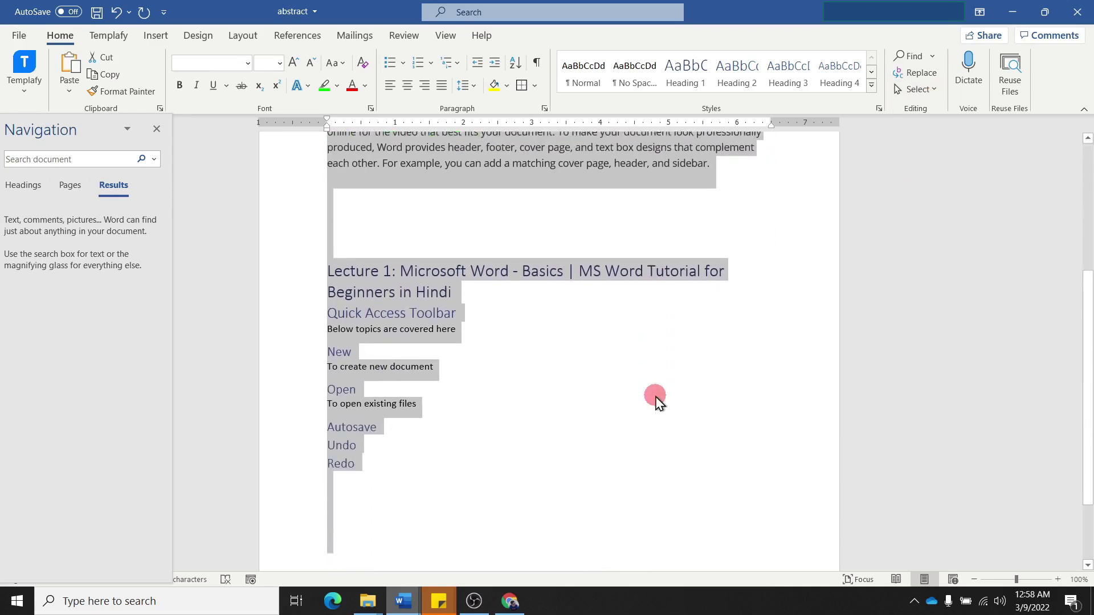
scroll(655, 397, down, 1)
click(655, 397)
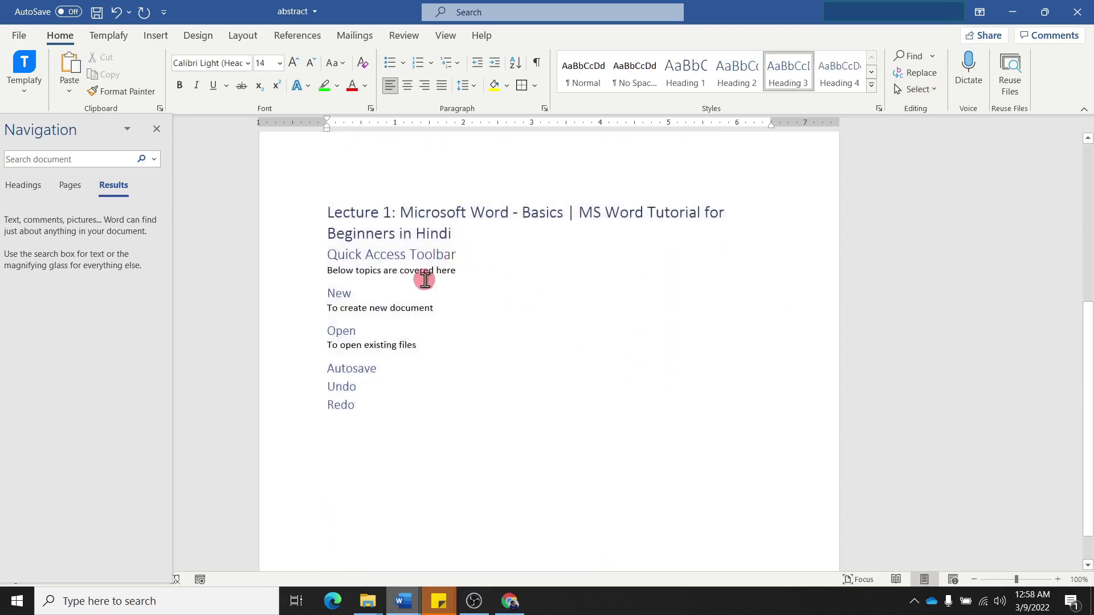
Select all headings formatted like New and make them red, size 18 and underlined
drag(365, 293, 330, 297)
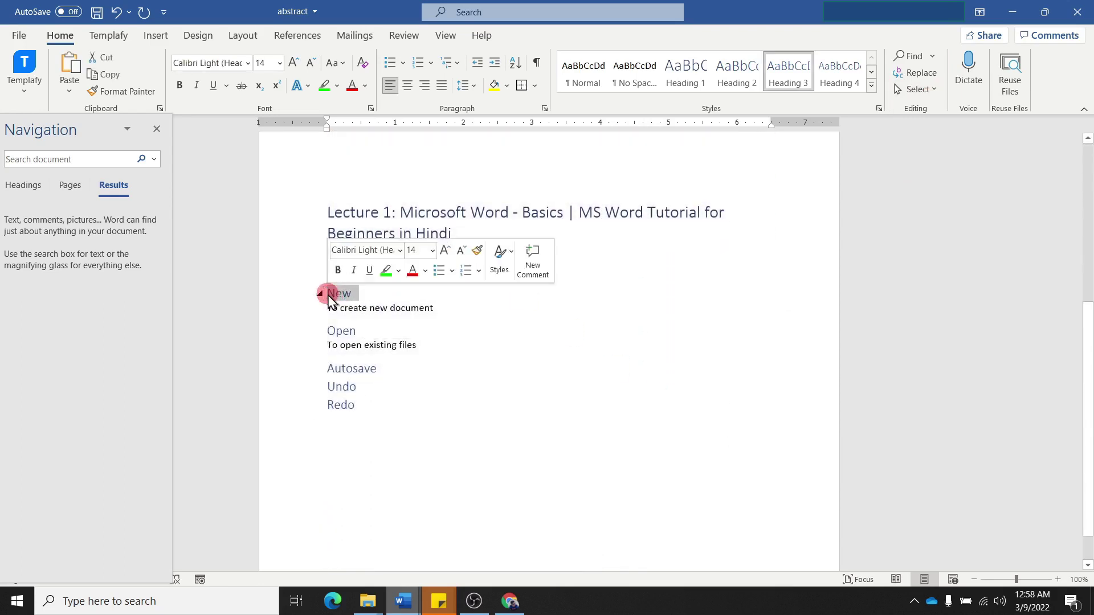
click(918, 90)
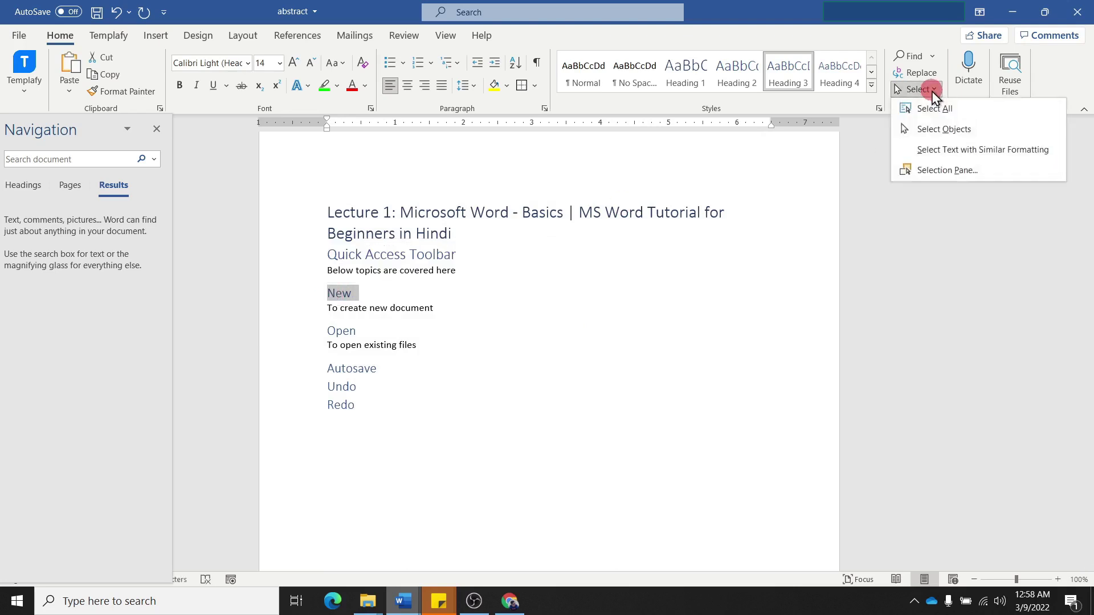
click(948, 150)
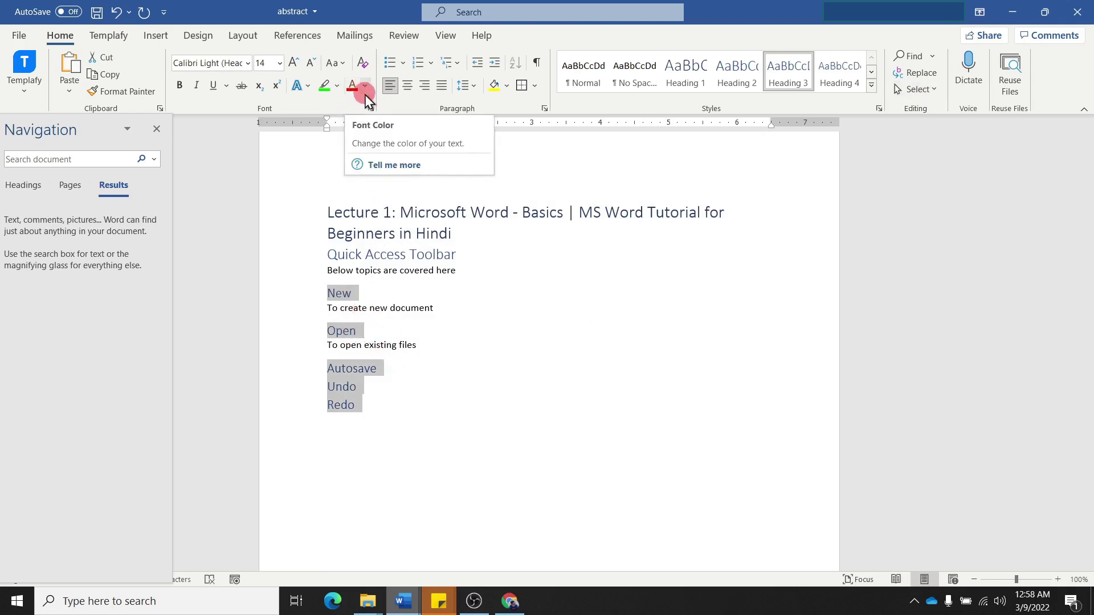
click(351, 86)
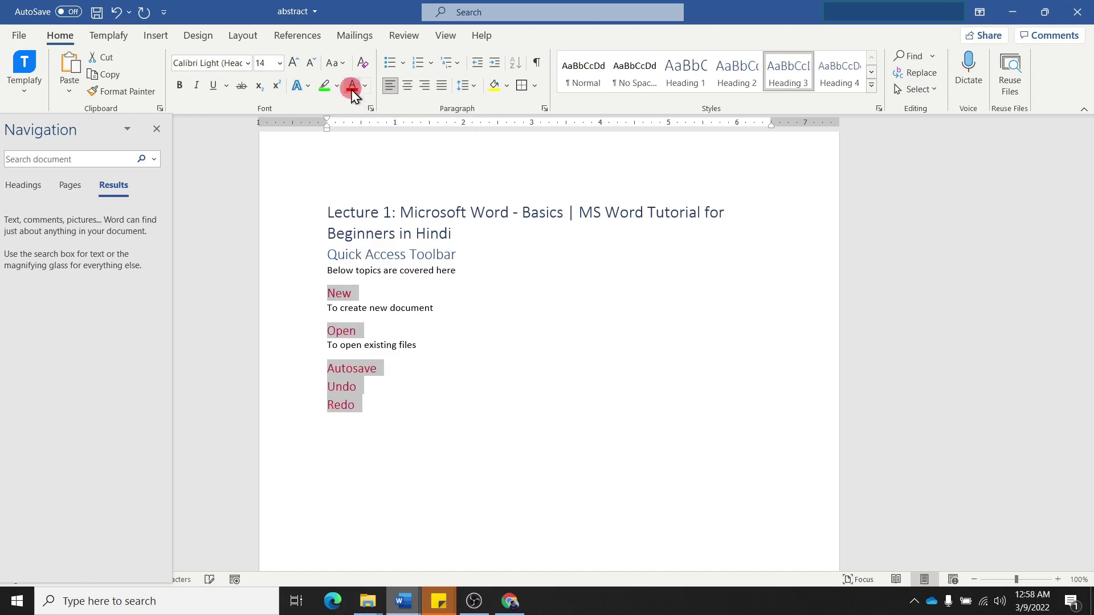
click(295, 63)
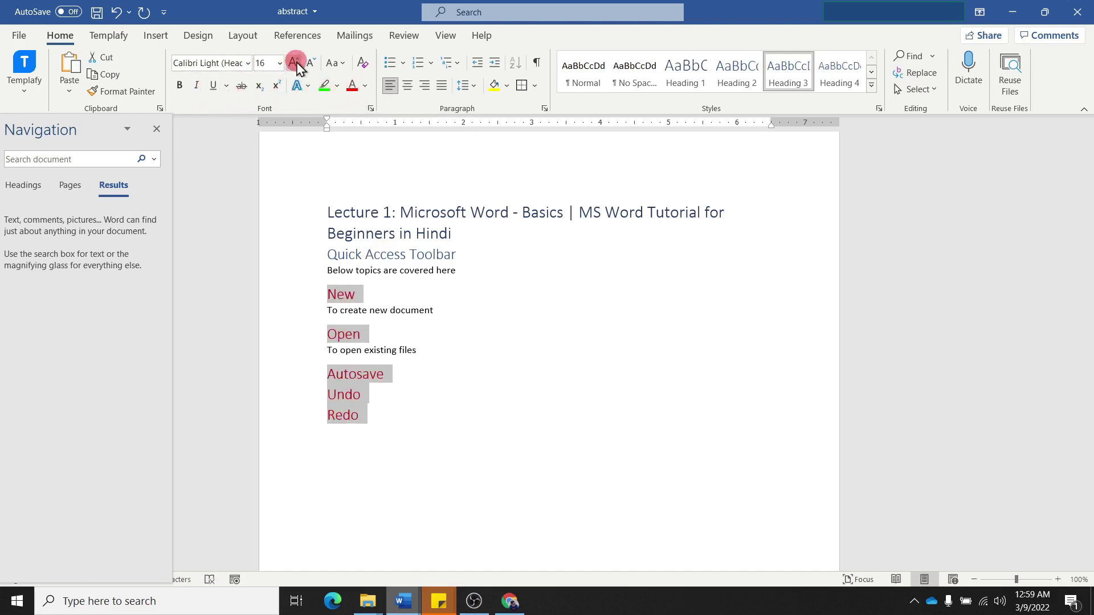
click(296, 63)
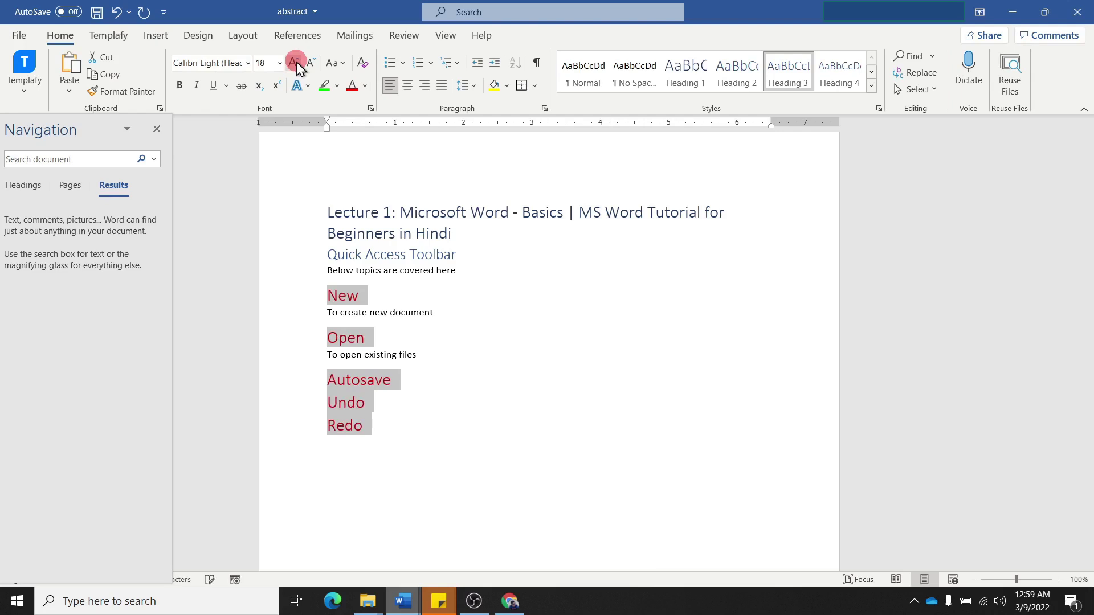
click(215, 86)
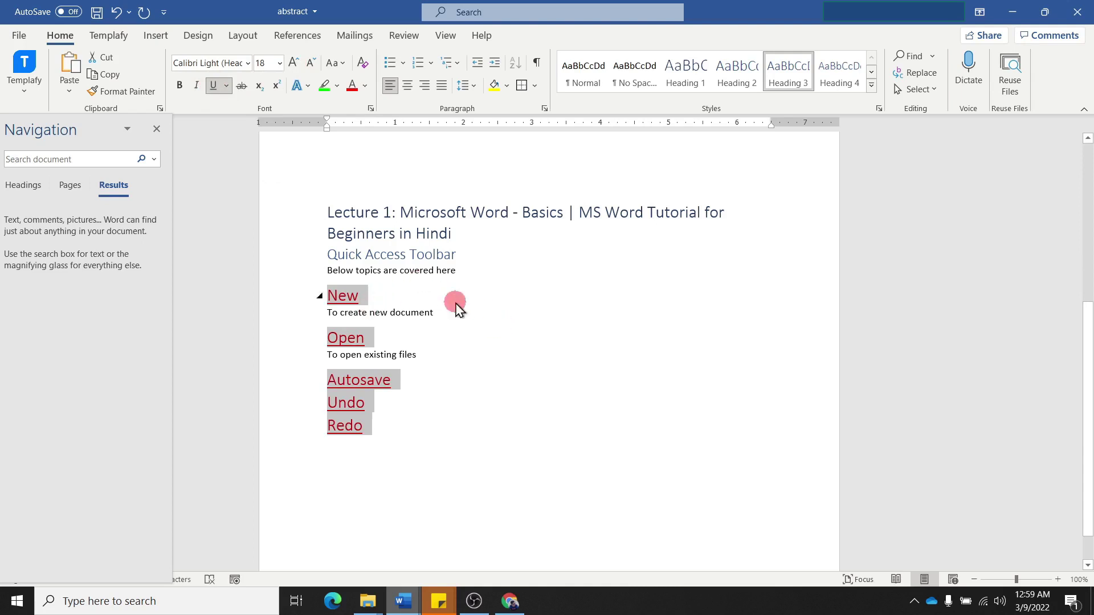
key(Right)
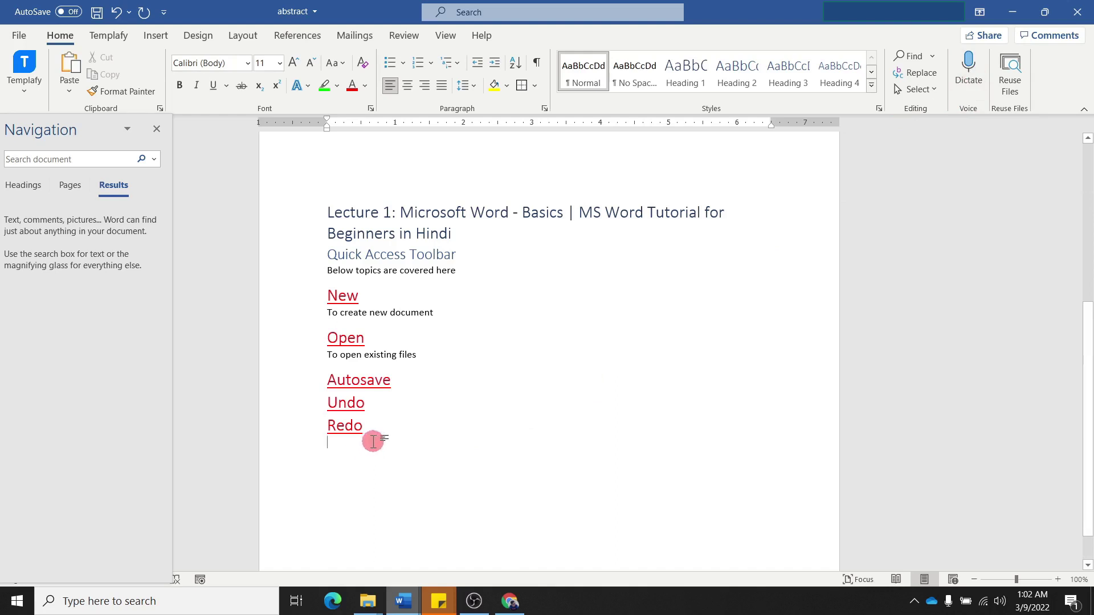
Dictate 'Hi I'm using dictate for the first time and it's feeling amazing' below Redo
click(375, 455)
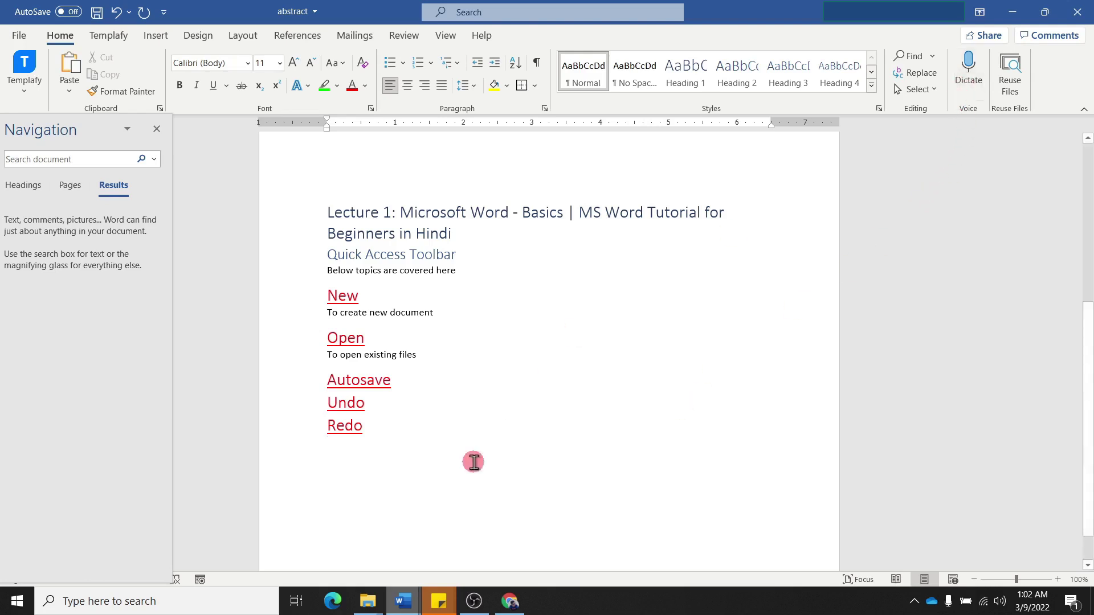
click(970, 77)
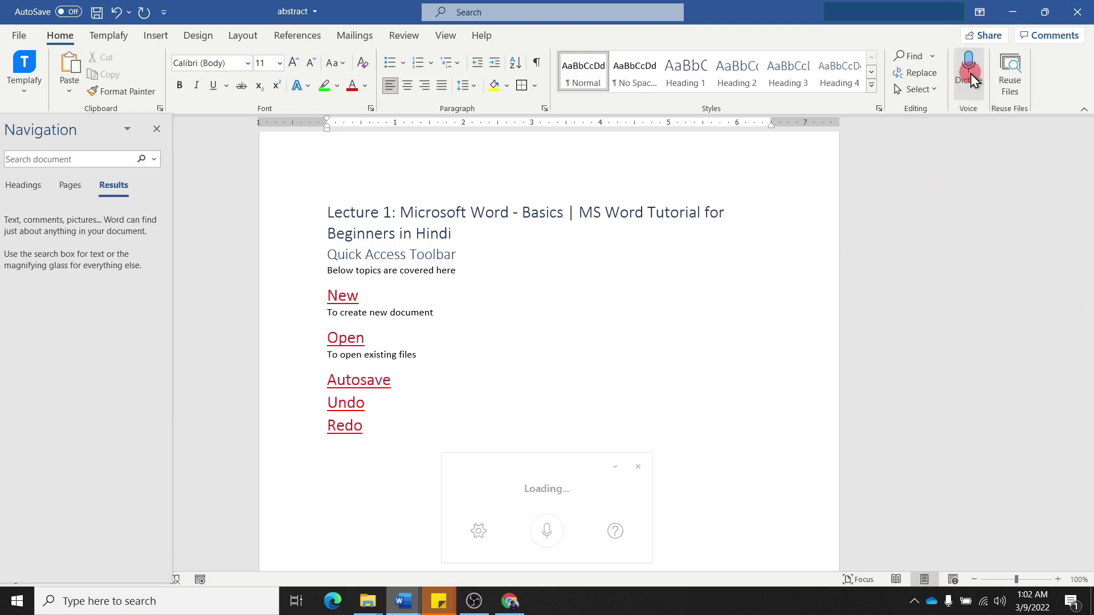
click(436, 467)
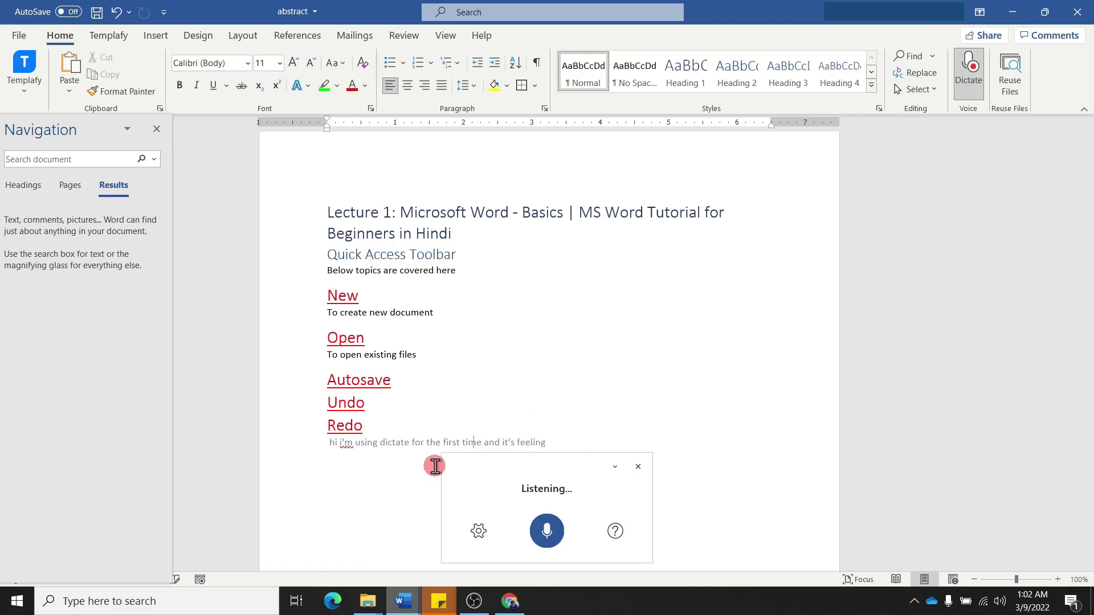
click(548, 539)
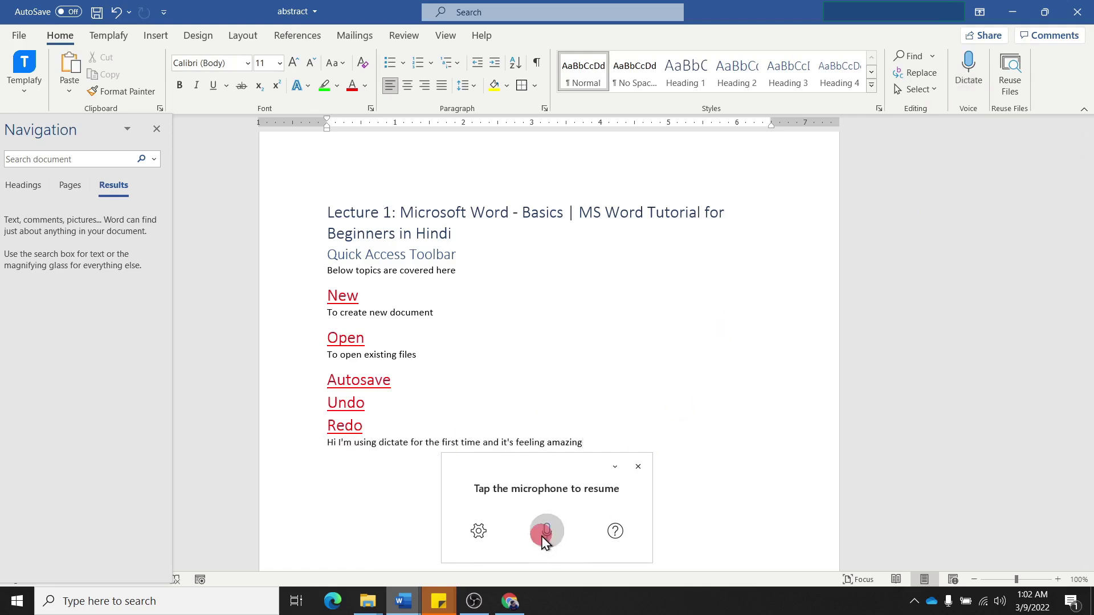
click(640, 468)
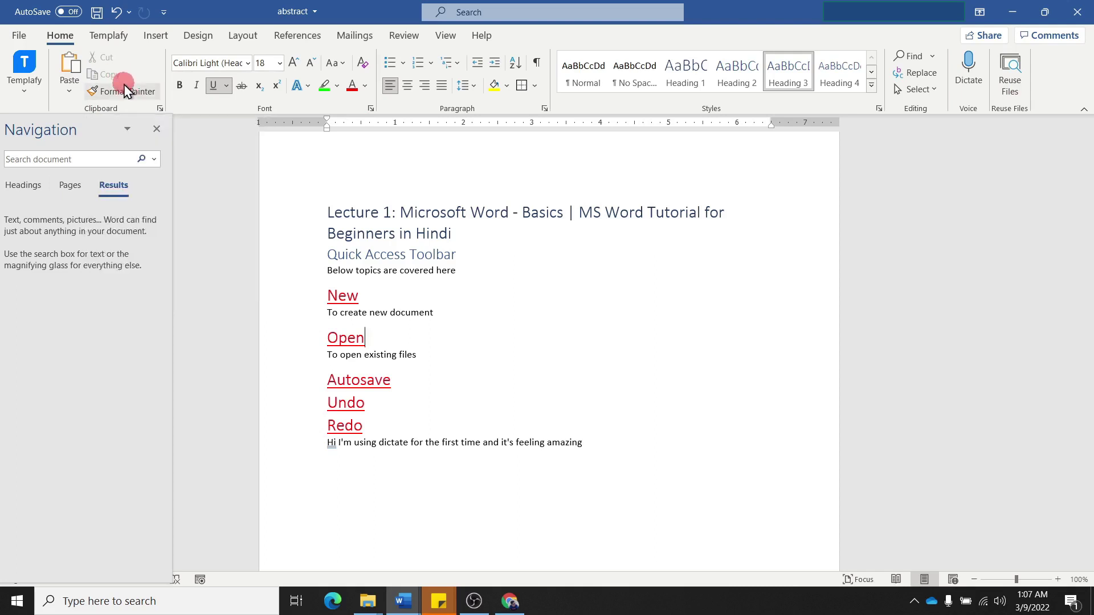
mouse_move(474, 231)
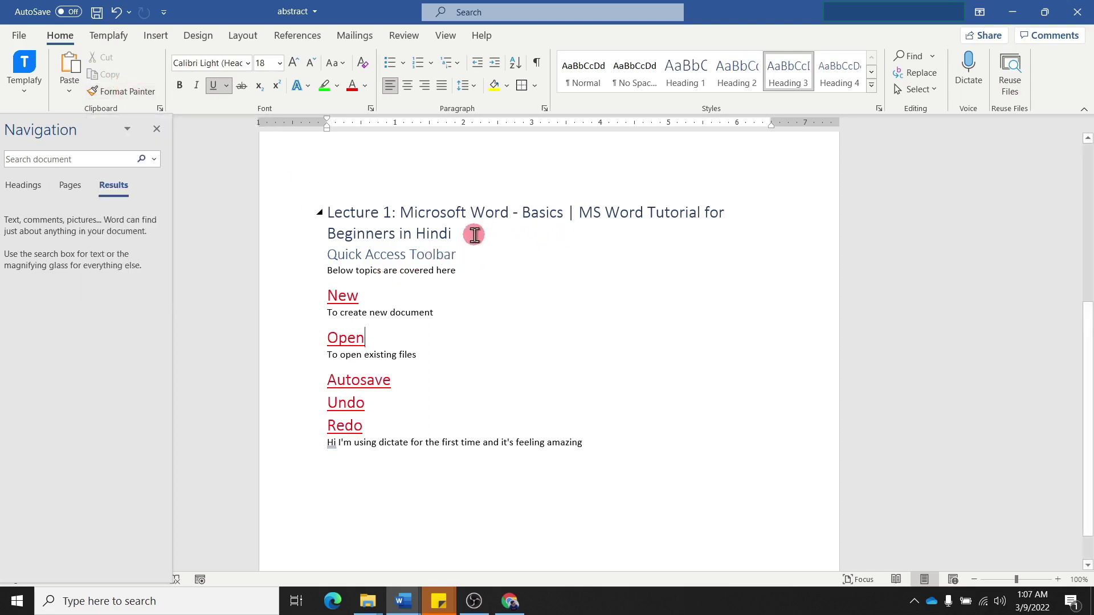
Copy the Lecture 1 title heading and add a new line after the dictated sentence
drag(475, 234, 330, 218)
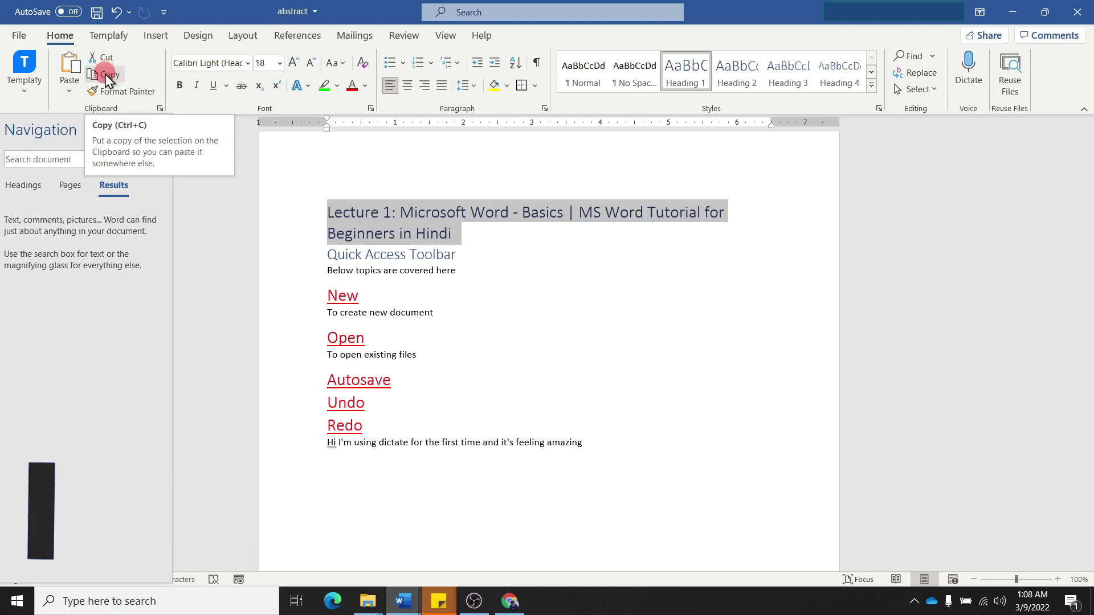
click(106, 76)
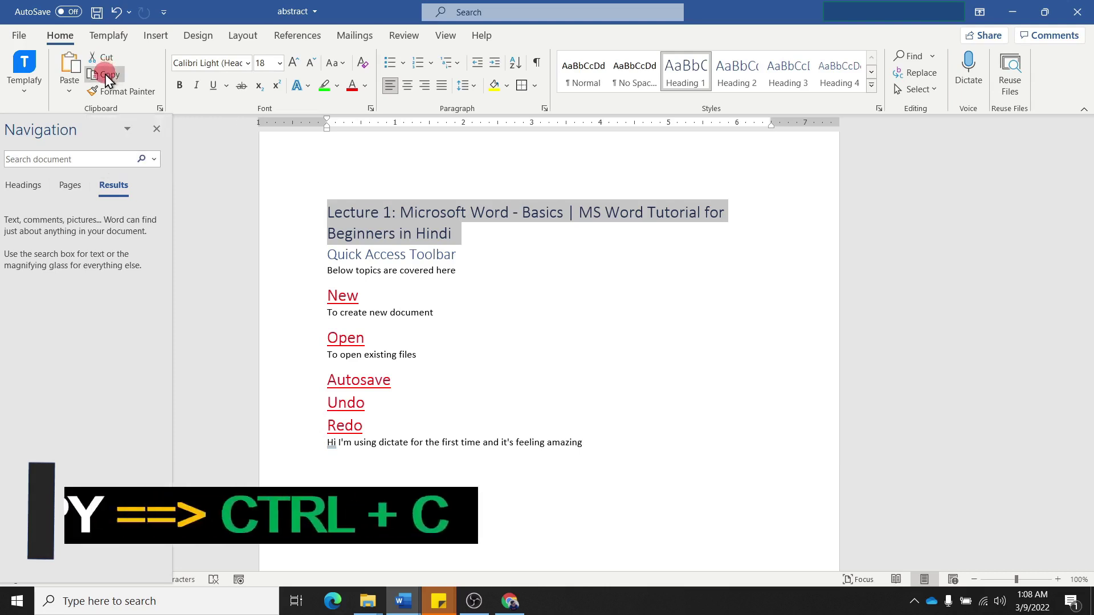
click(608, 442)
key(Return)
key(Return)
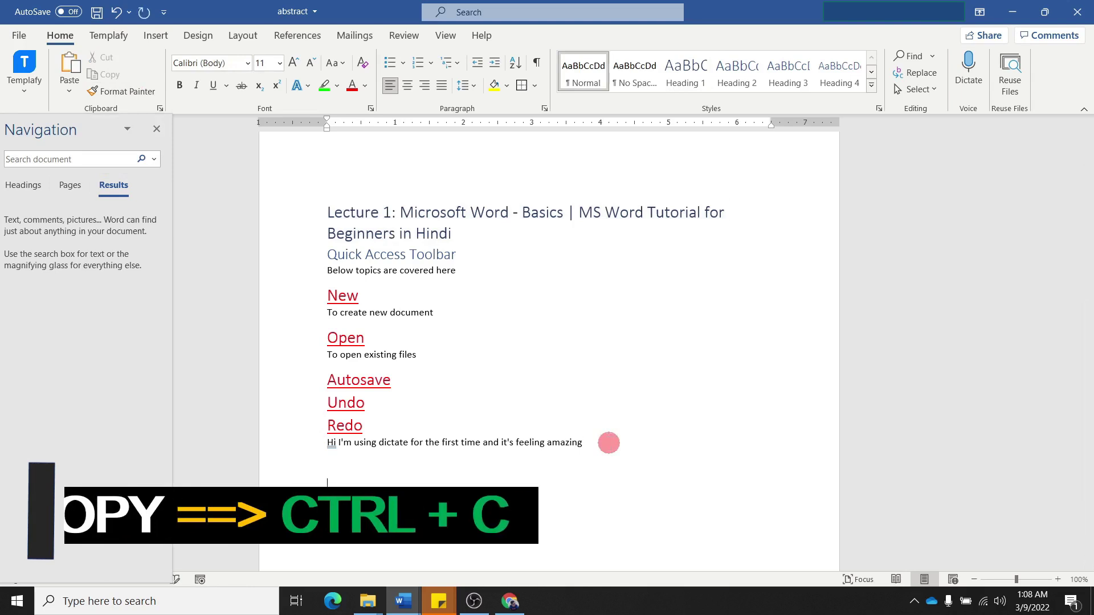
Paste the title three times: Keep Source Formatting, Merge Formatting, and as a Picture
click(68, 93)
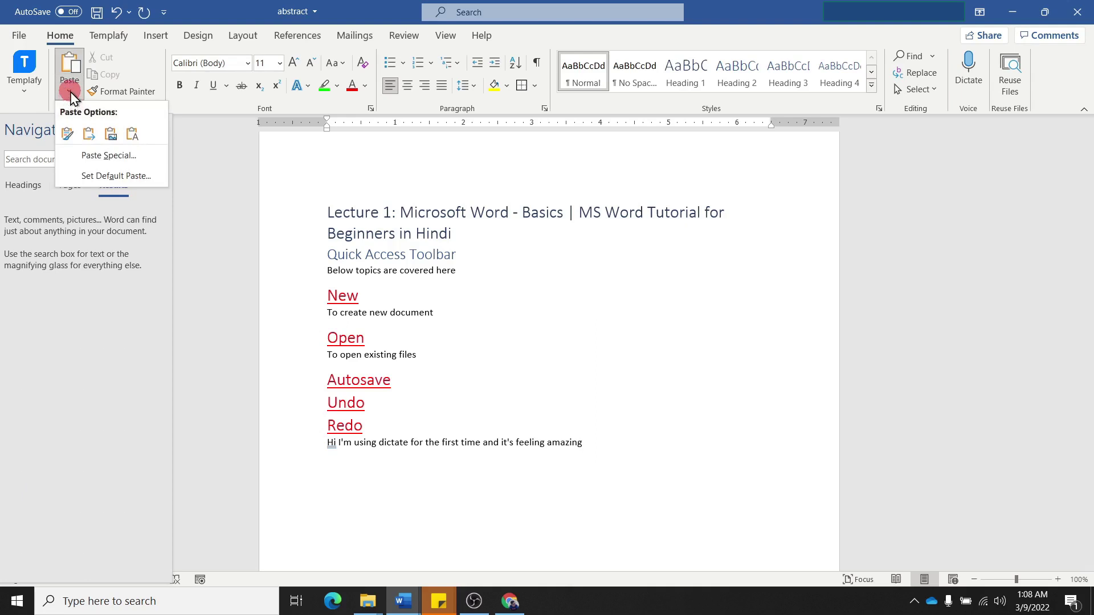
click(68, 136)
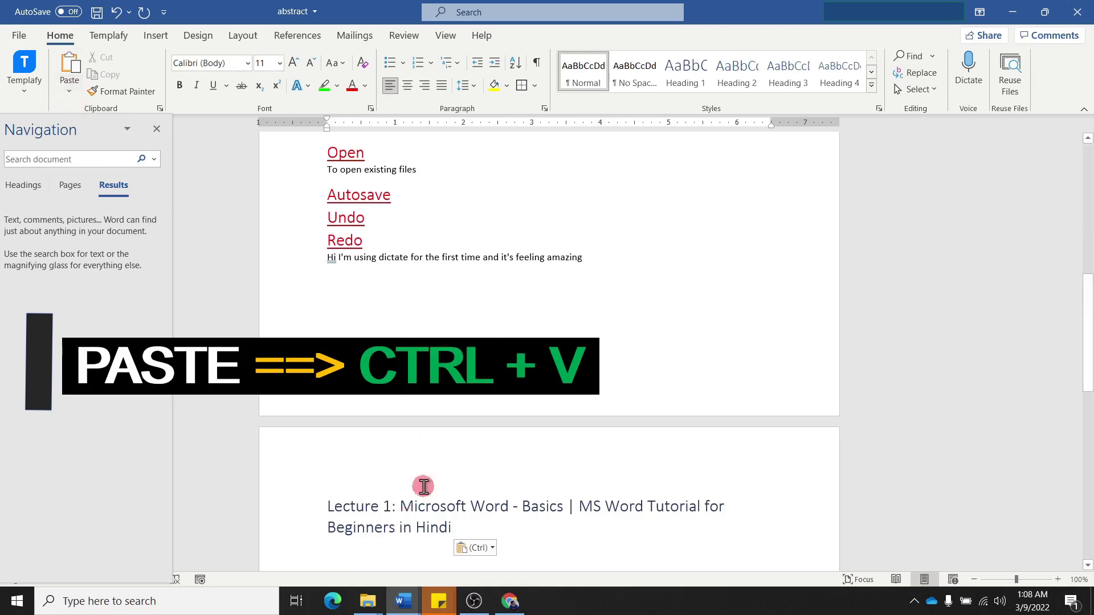
key(Return)
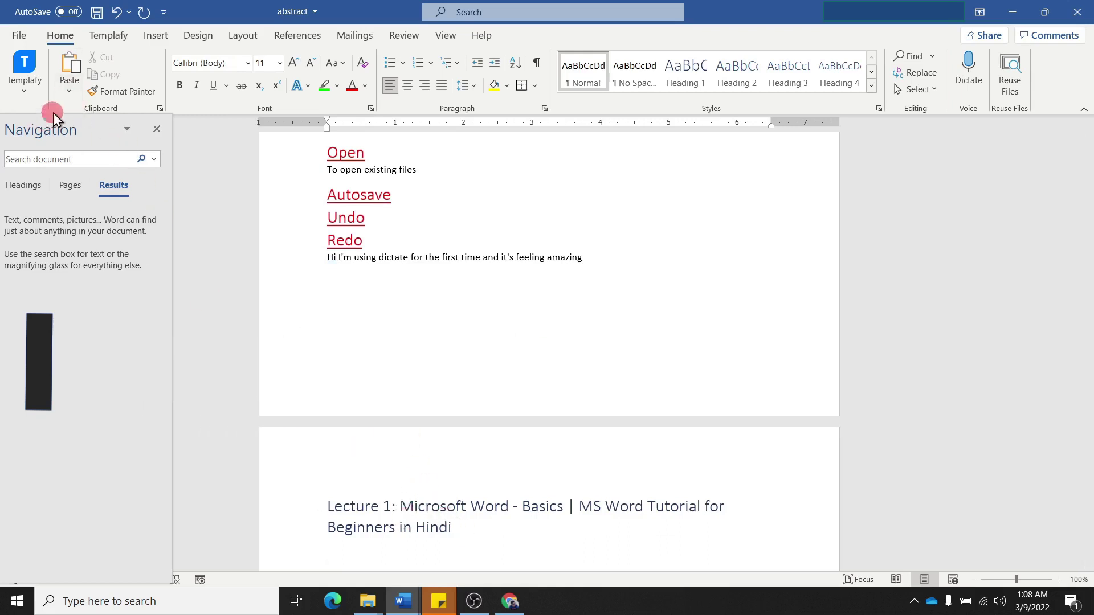
click(70, 92)
click(88, 135)
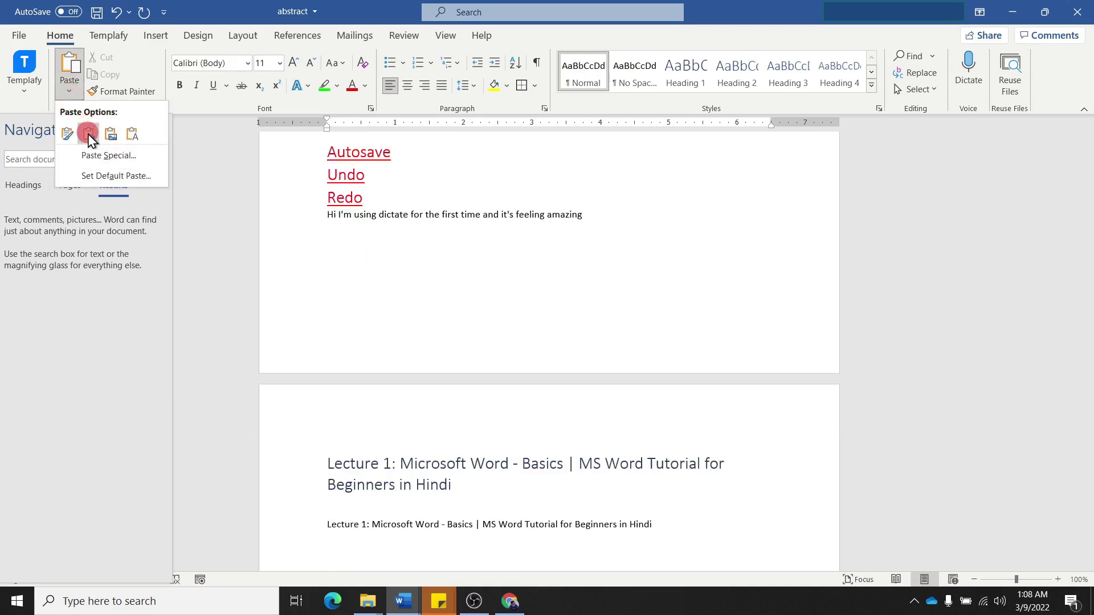
click(89, 135)
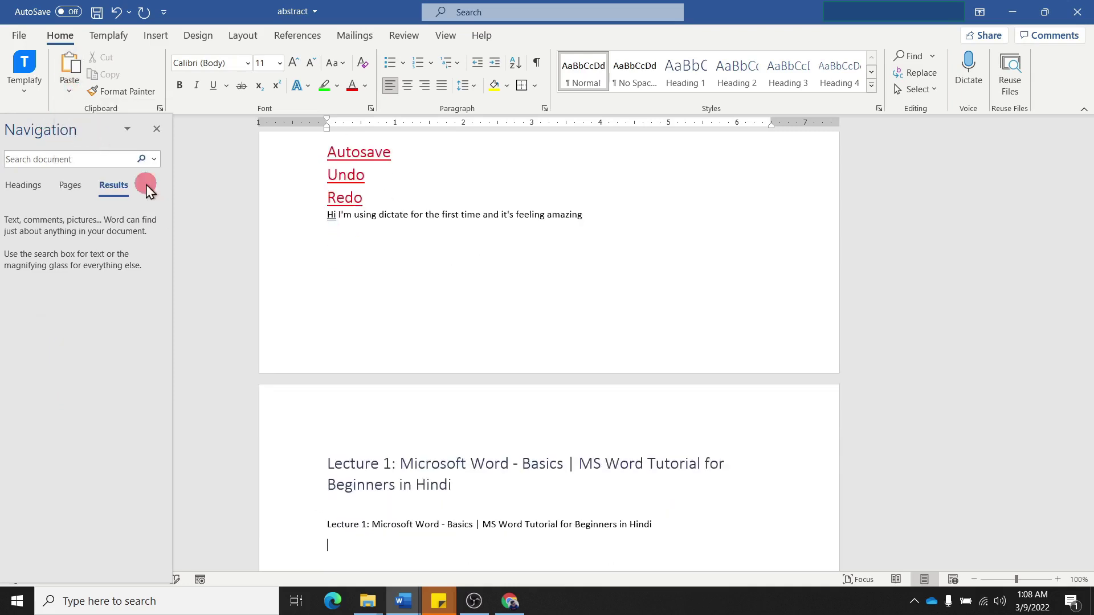
click(70, 92)
click(110, 134)
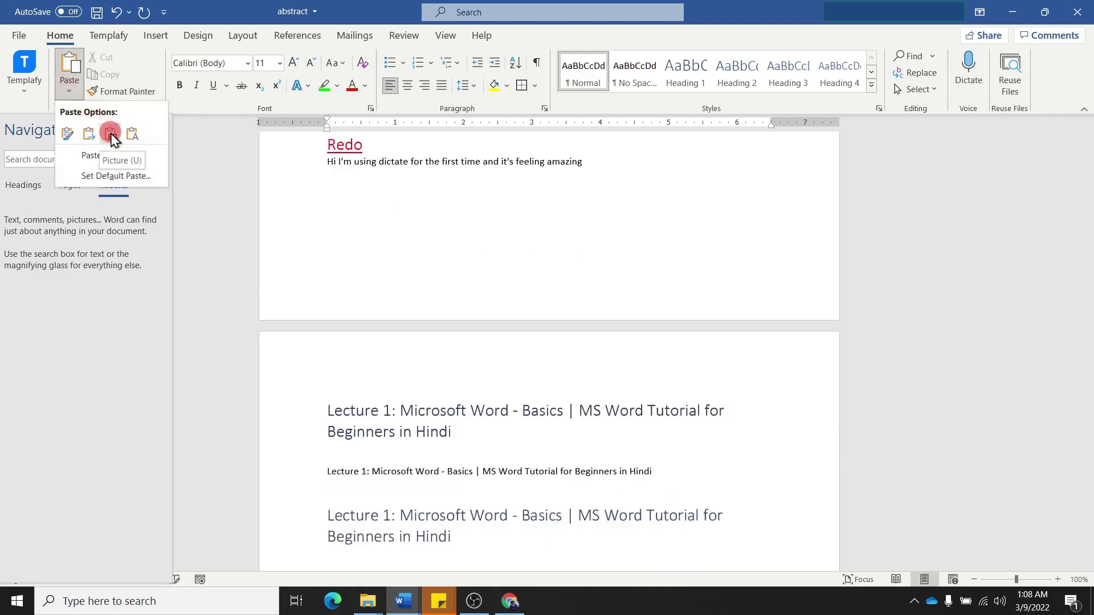
Inspect the pasted heading picture's formatting tools, then start a new line below the copies
scroll(427, 465, down, 3)
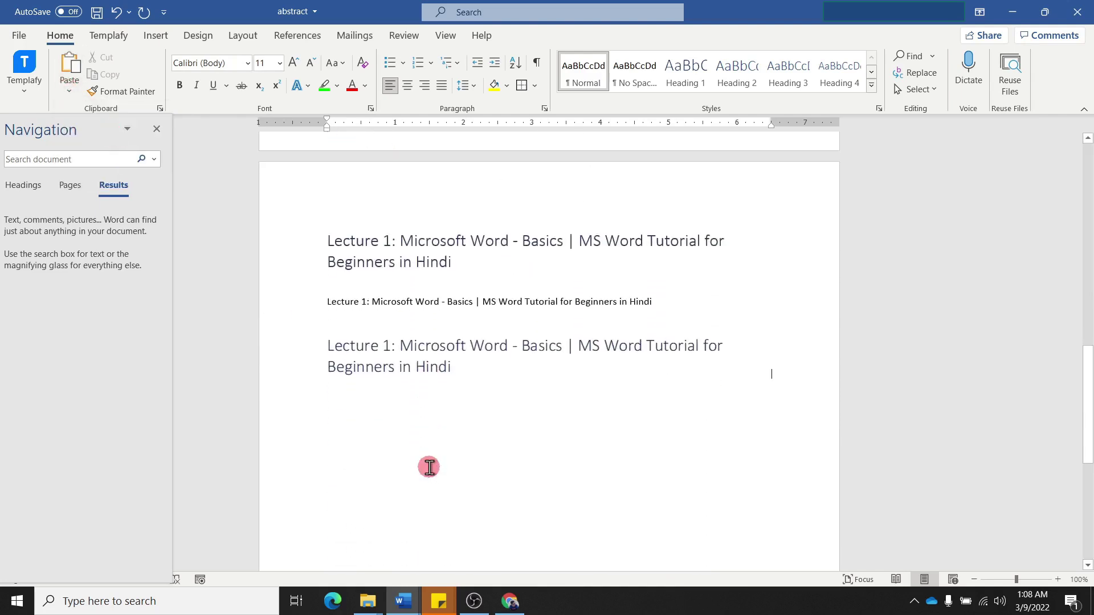
scroll(422, 399, up, 2)
click(424, 444)
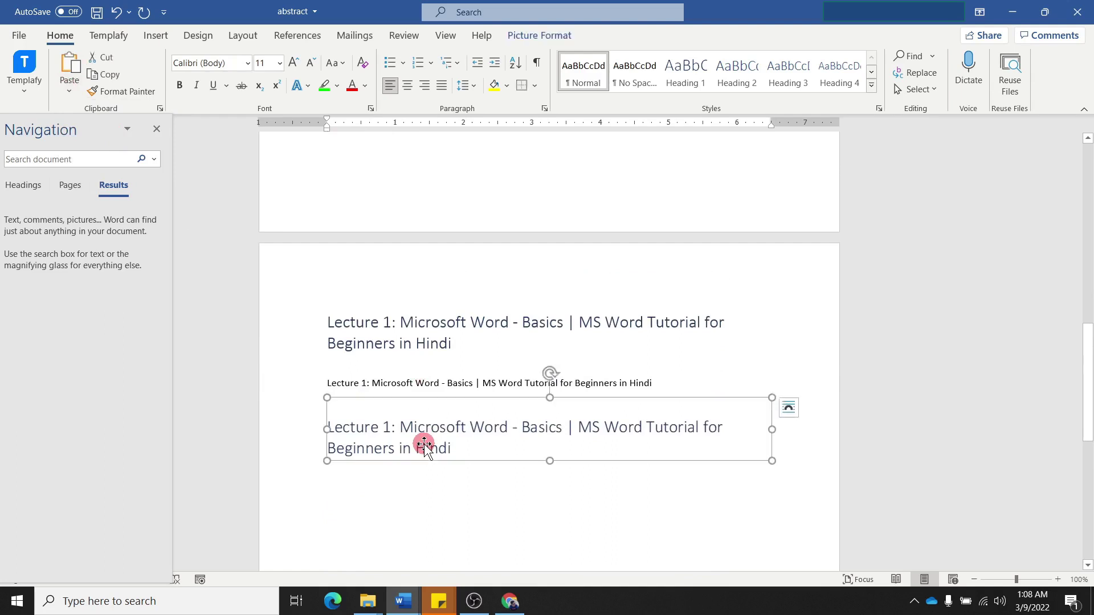
double_click(450, 439)
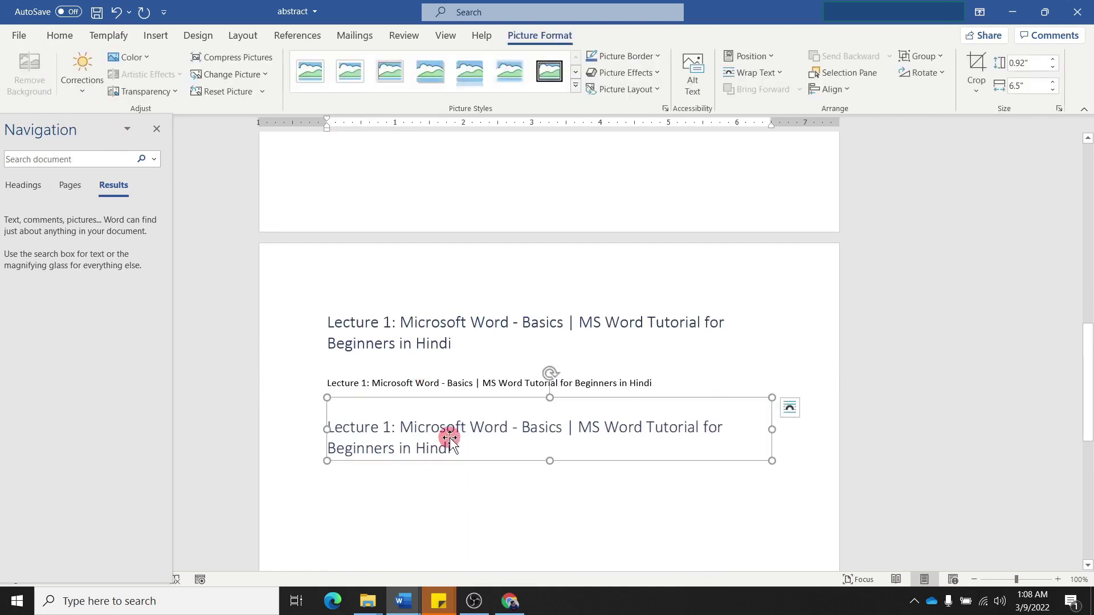
click(530, 38)
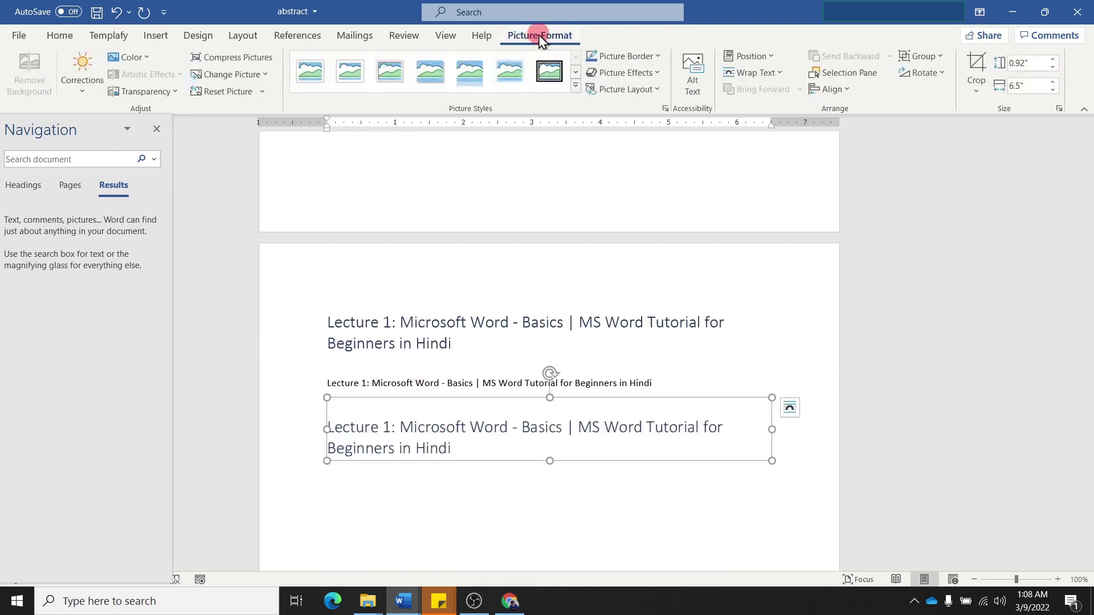
click(423, 431)
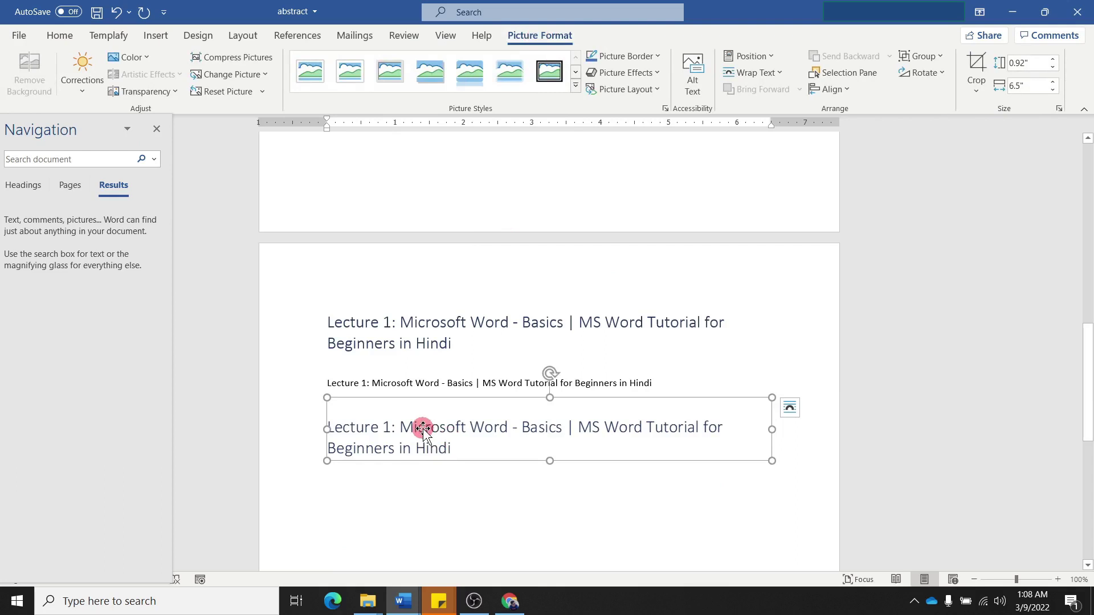
click(59, 35)
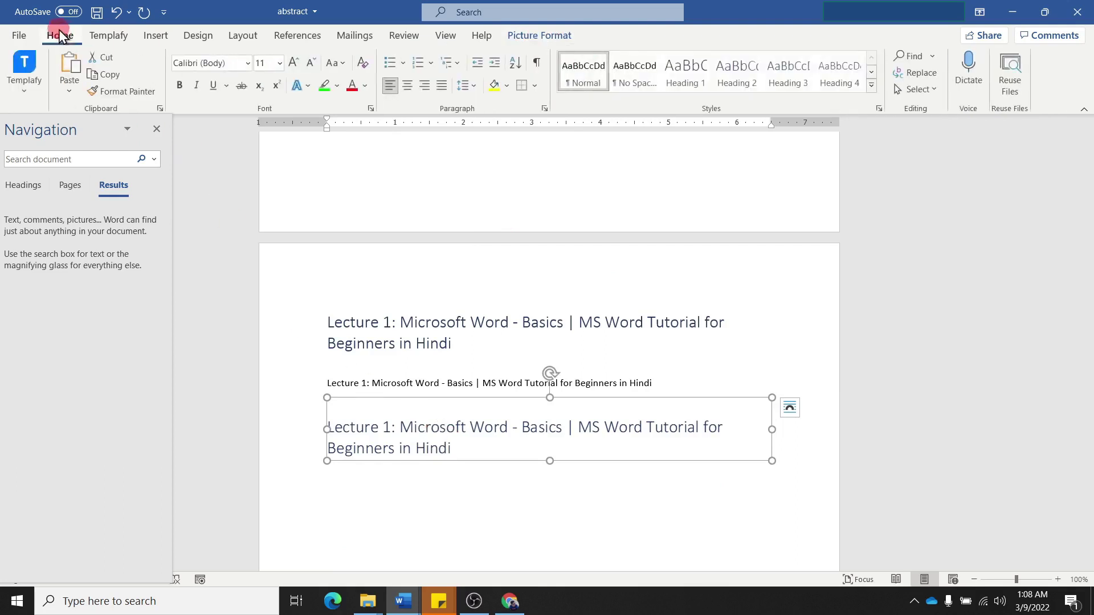
click(823, 475)
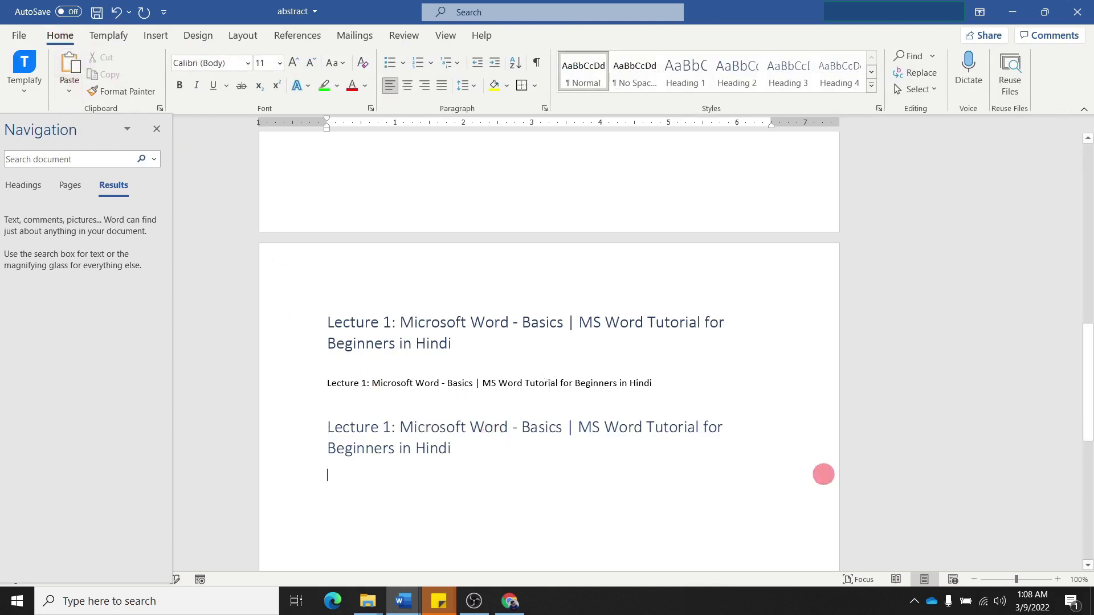
key(Return)
Paste the Lecture 1 heading with Keep Text Only on the new line and select it
click(69, 94)
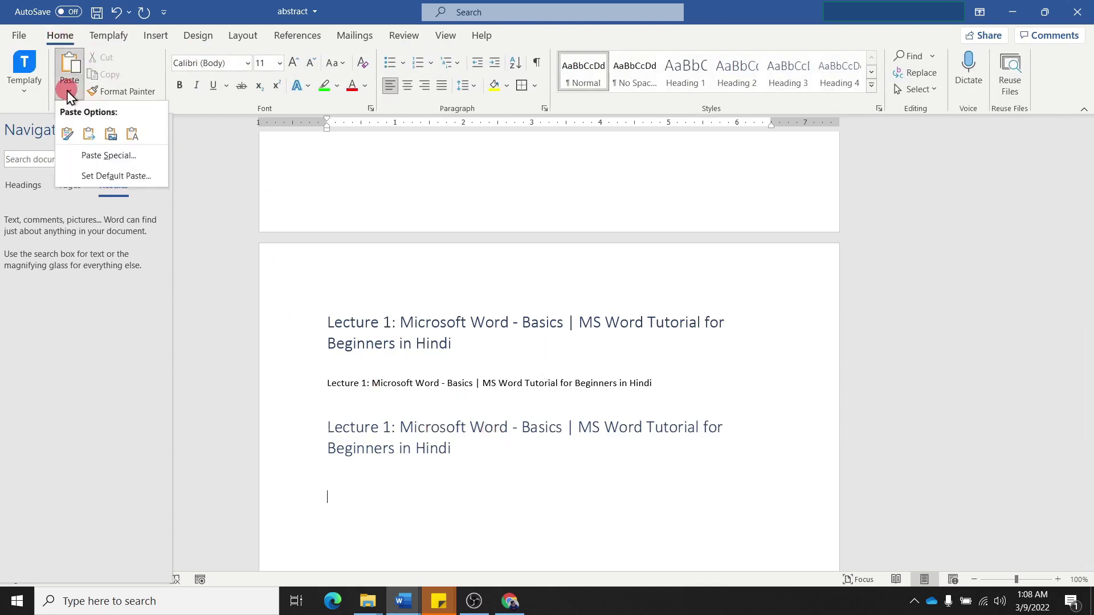
click(132, 135)
drag(676, 501, 319, 500)
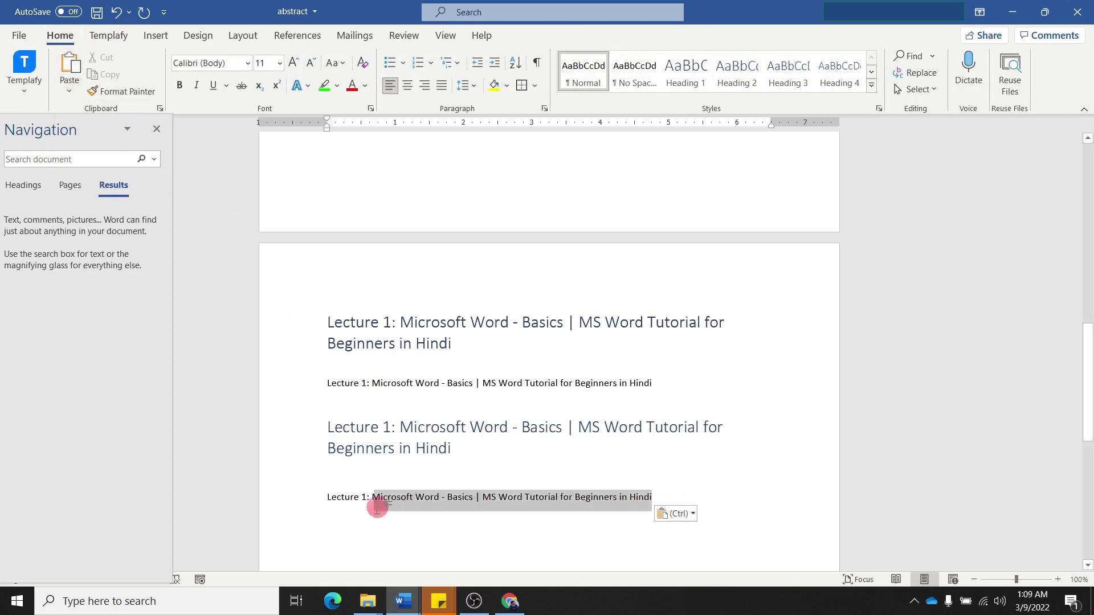
click(69, 92)
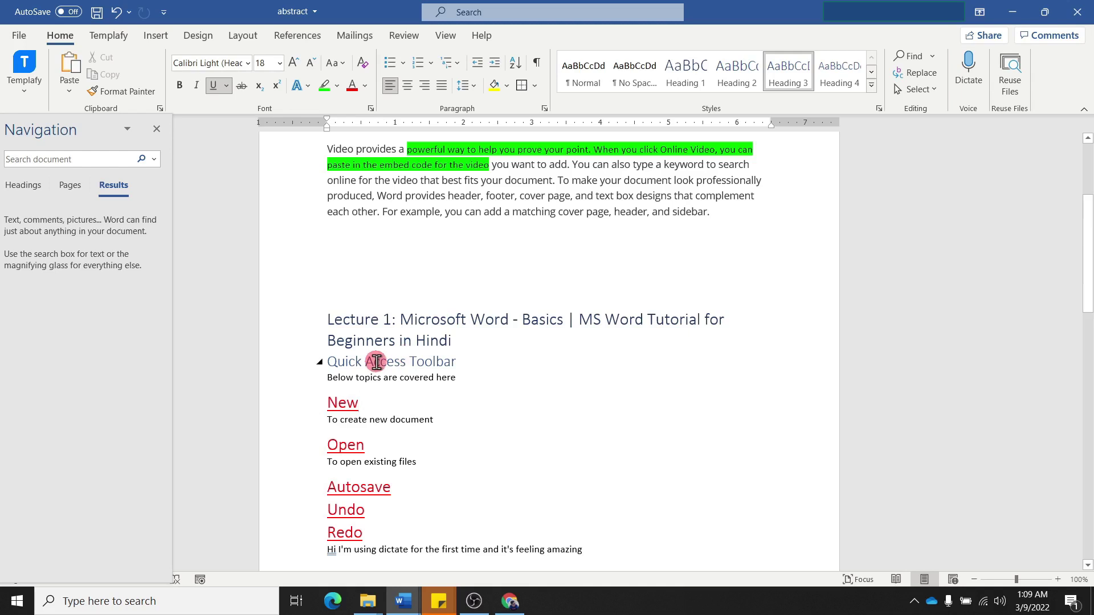
Copy the red underlined formatting of 'New' onto the words 'each other'
mouse_move(343, 403)
drag(372, 406, 331, 407)
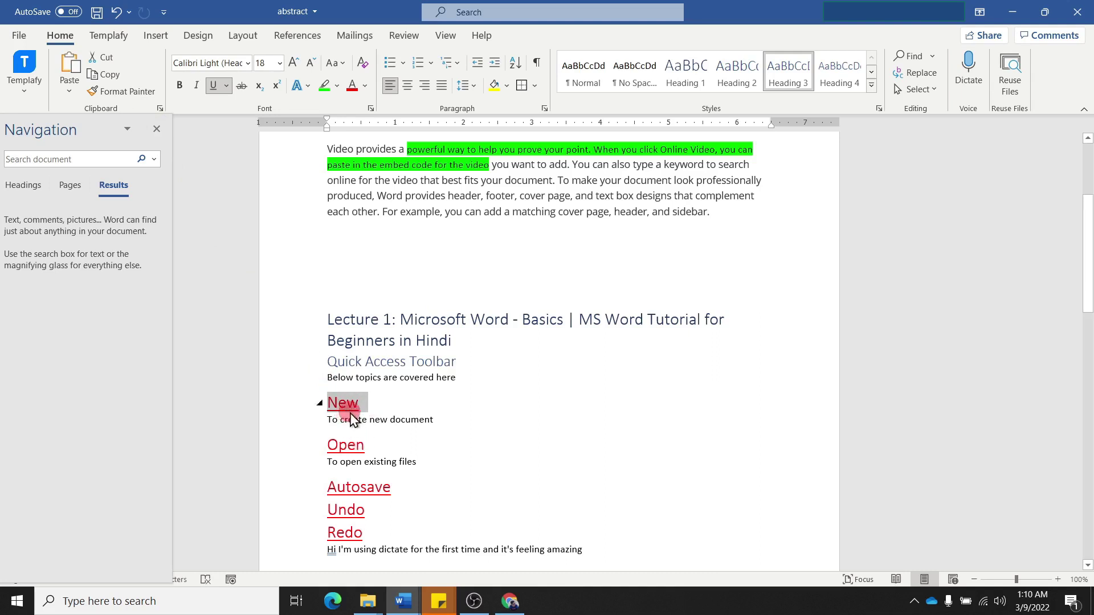
click(127, 96)
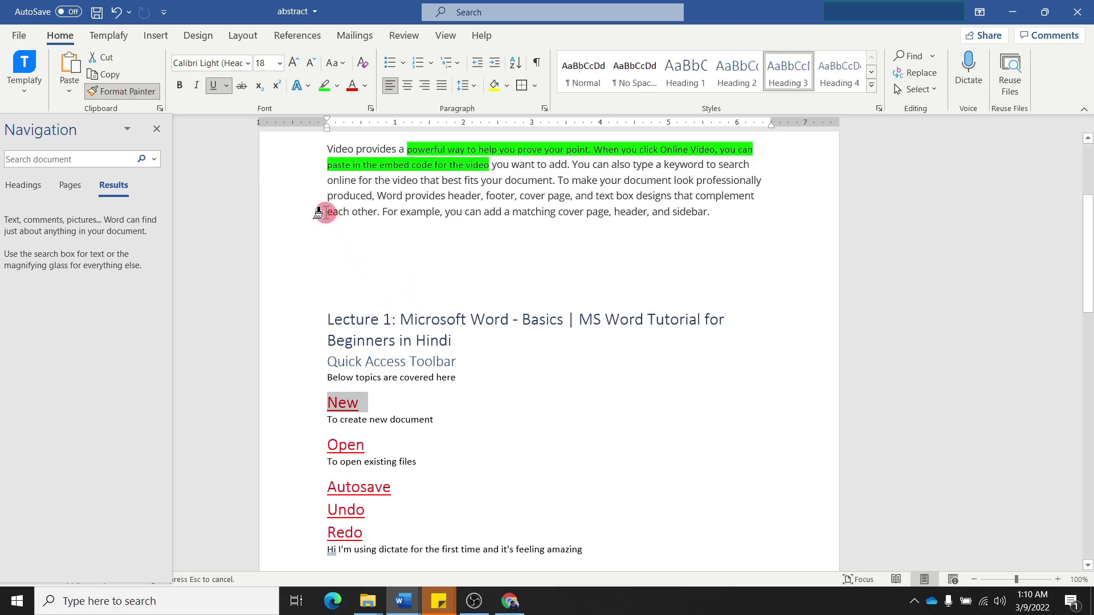
drag(318, 213, 401, 213)
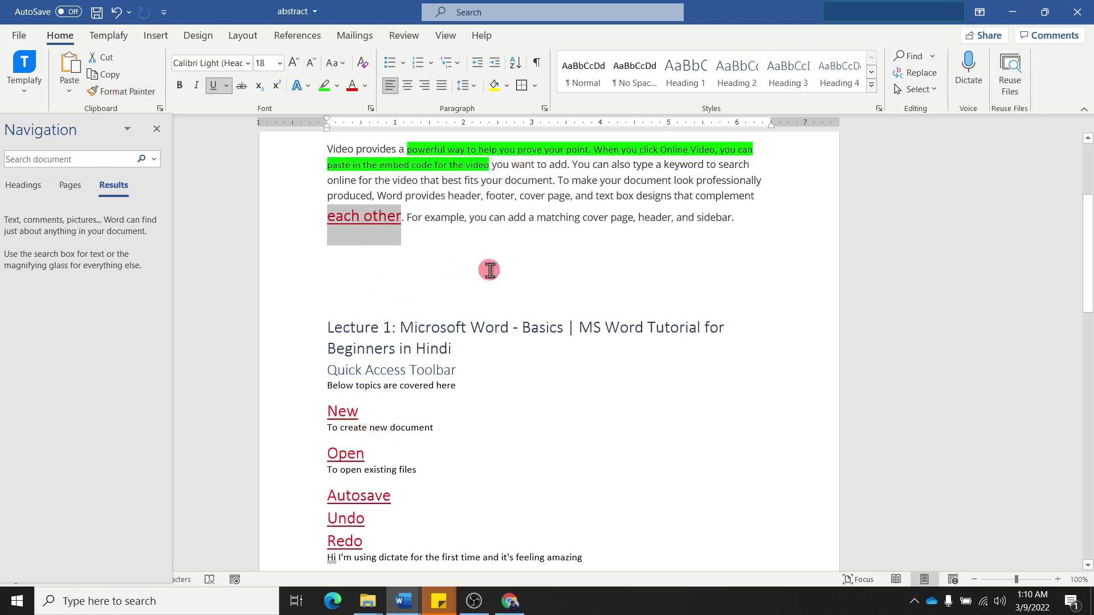
click(463, 239)
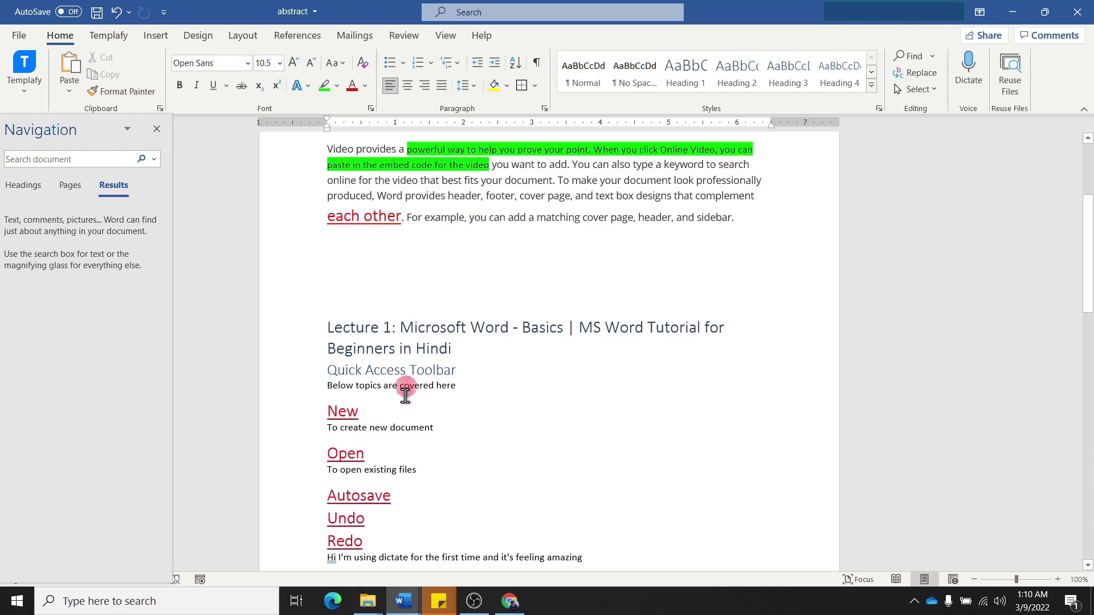
With Format Painter locked, apply New's formatting to 'matching', 'document' and 'footer,'
drag(370, 411, 332, 413)
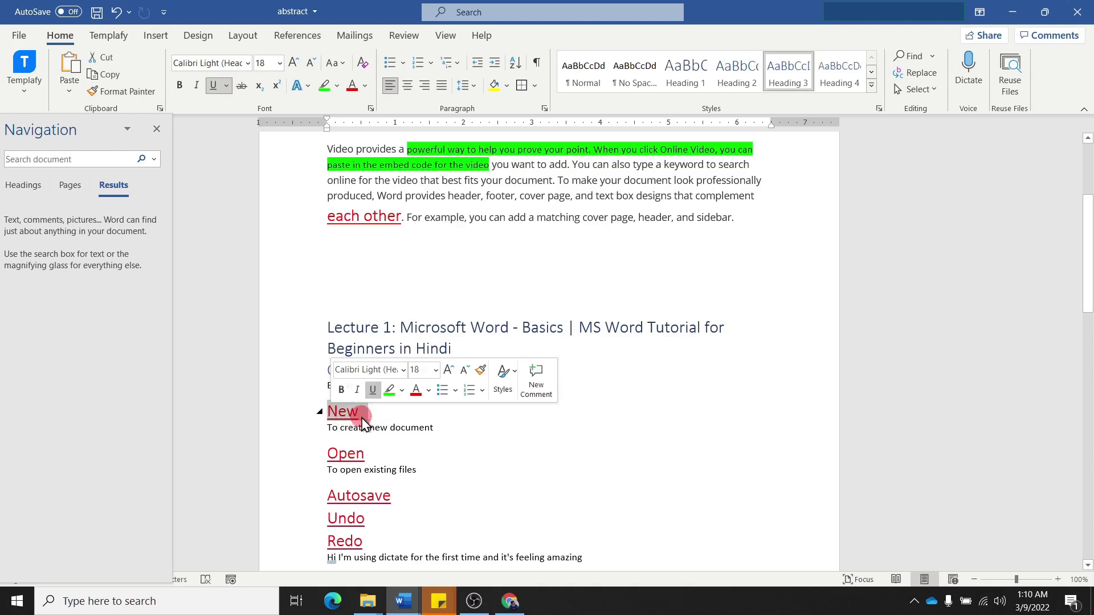
click(116, 91)
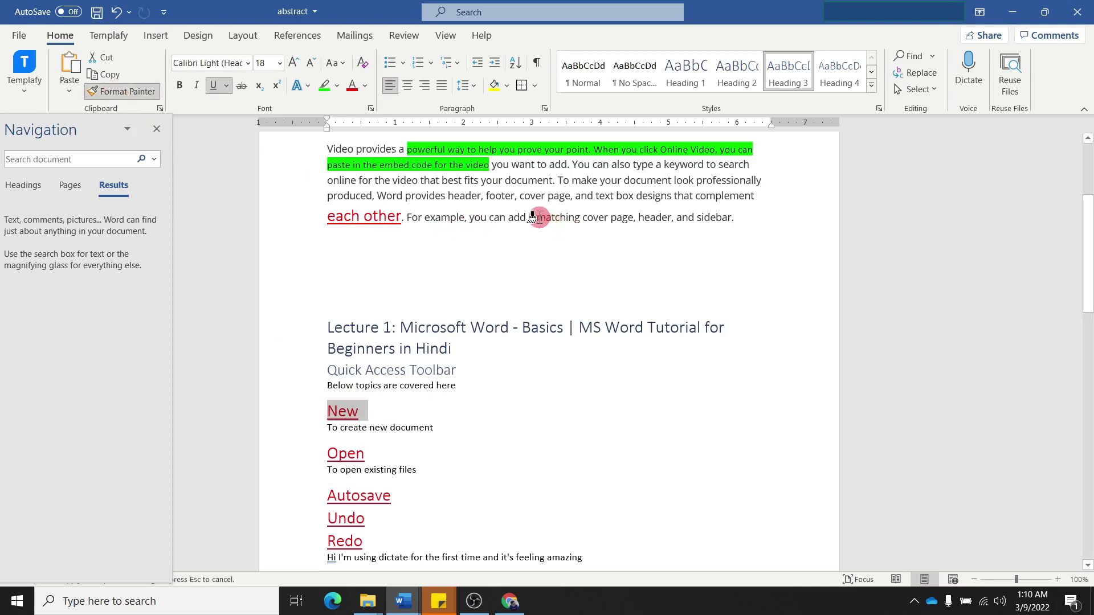
drag(537, 219, 582, 218)
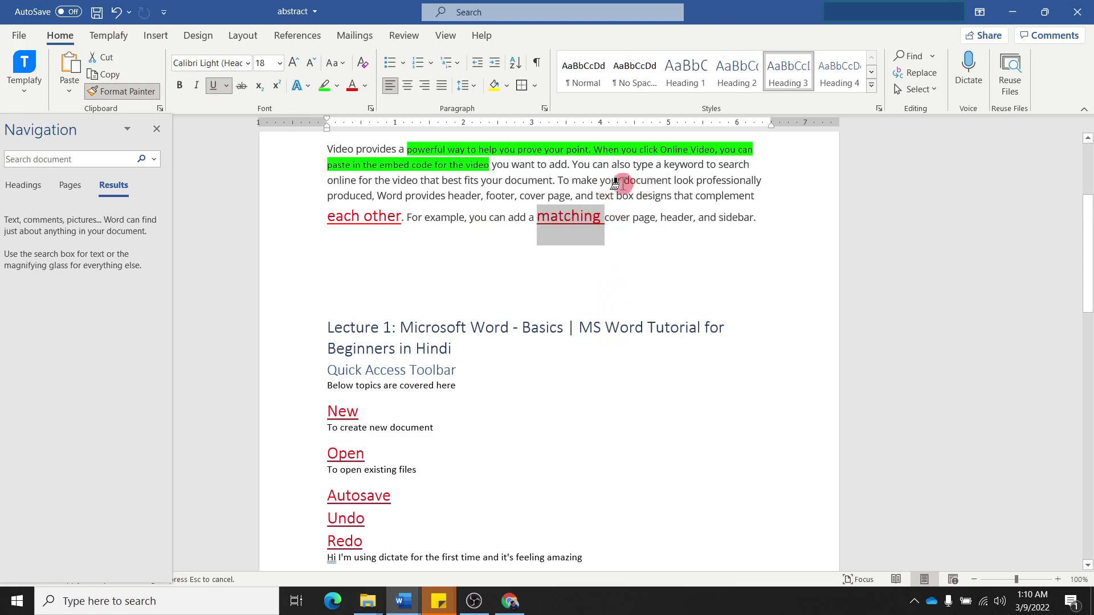
drag(630, 181, 674, 181)
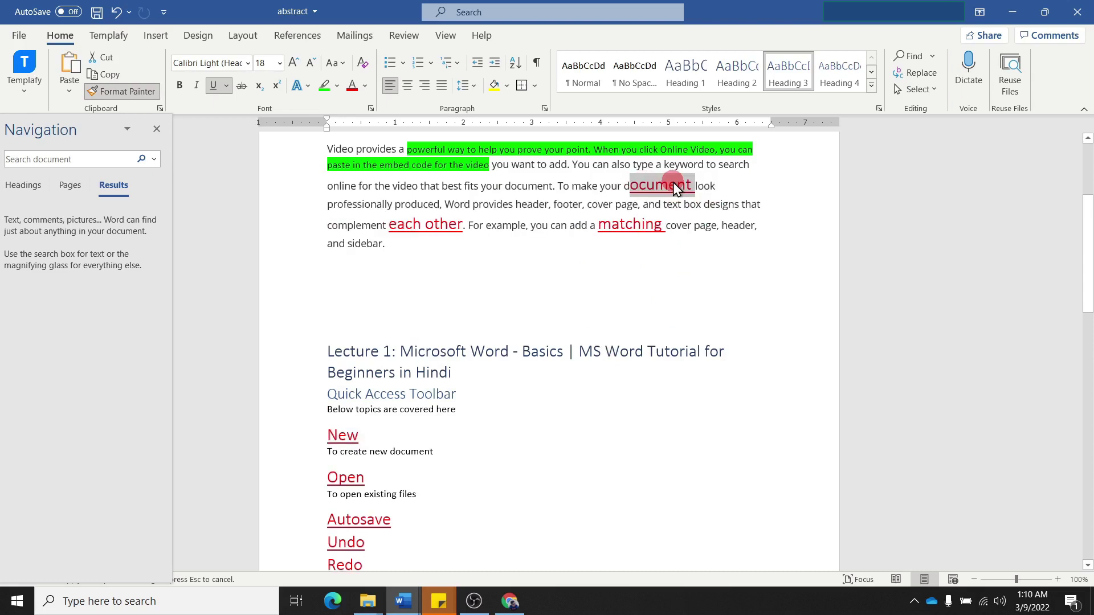
click(629, 181)
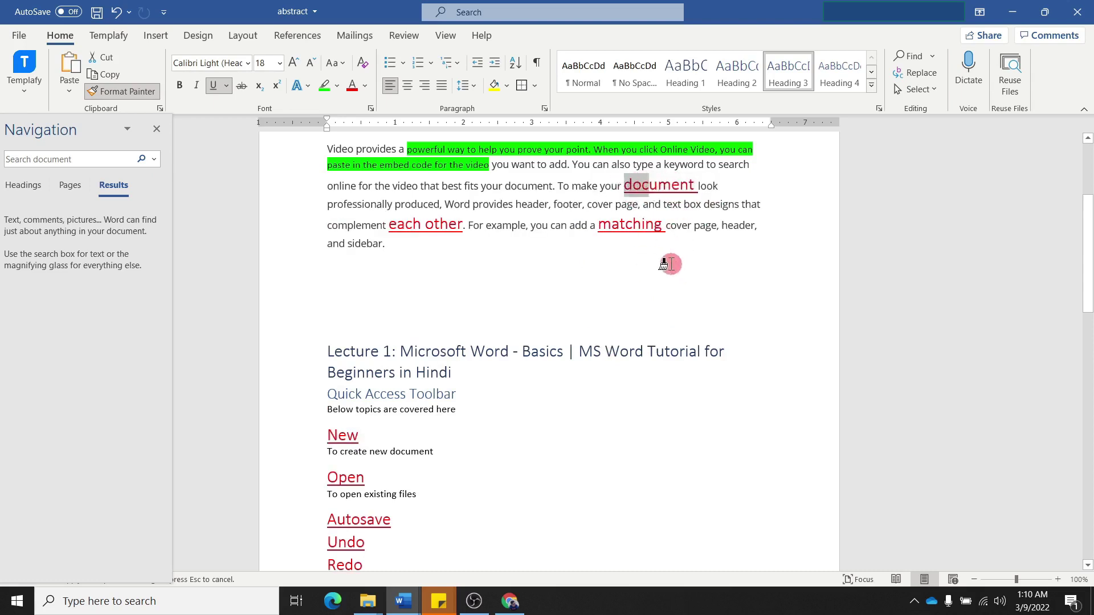
click(557, 204)
drag(557, 204, 595, 205)
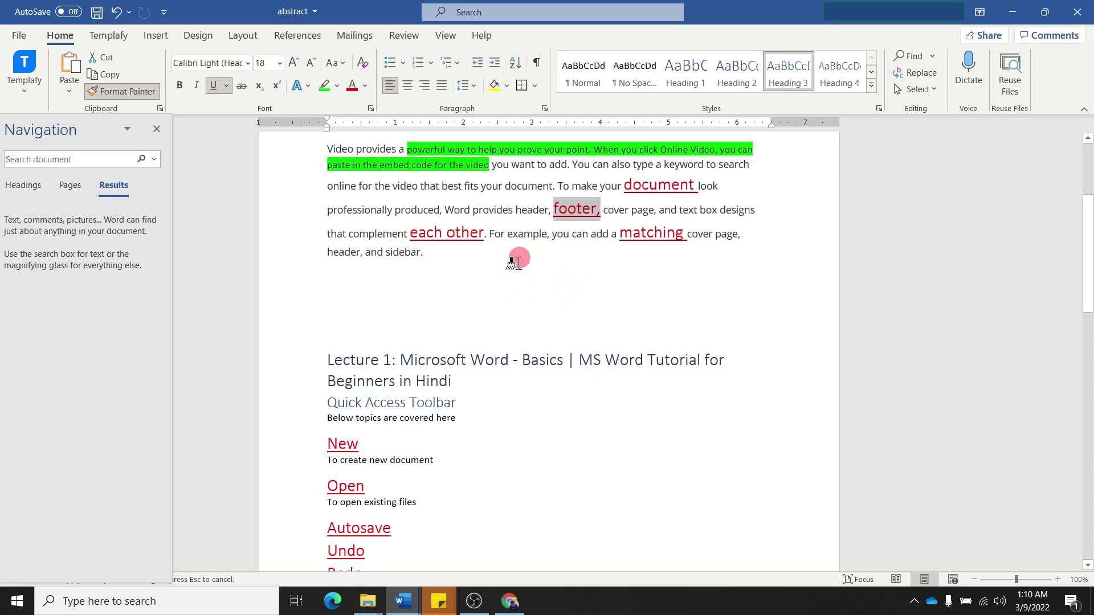
click(543, 294)
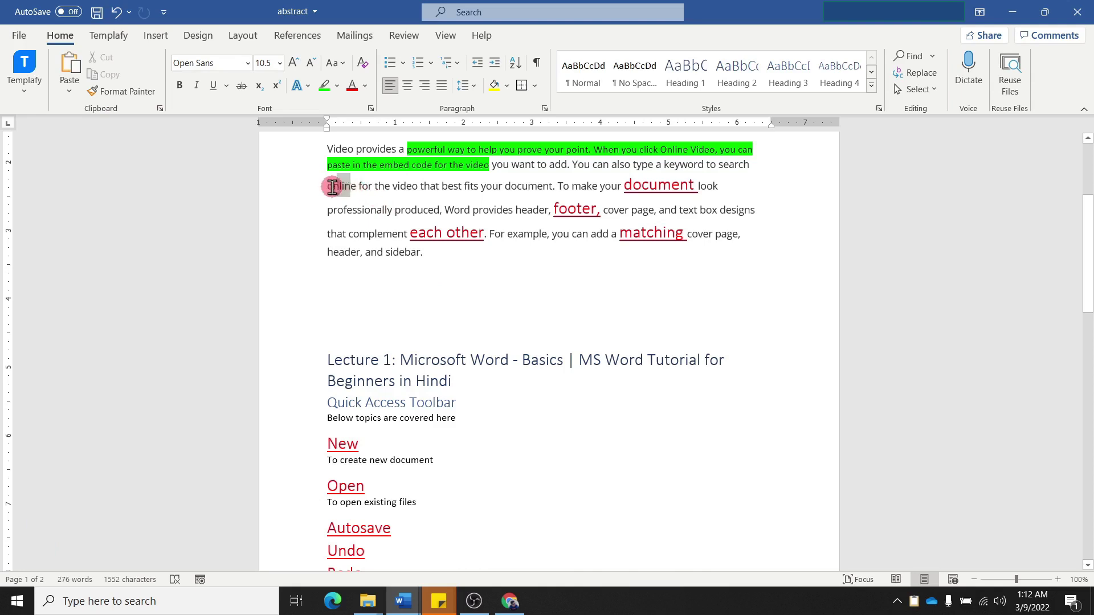
Copy the words 'online', 'video' and 'Microsoft' to the clipboard one after another
mouse_move(328, 186)
mouse_down()
mouse_move(354, 186)
mouse_move(328, 187)
mouse_up()
key(ctrl+c)
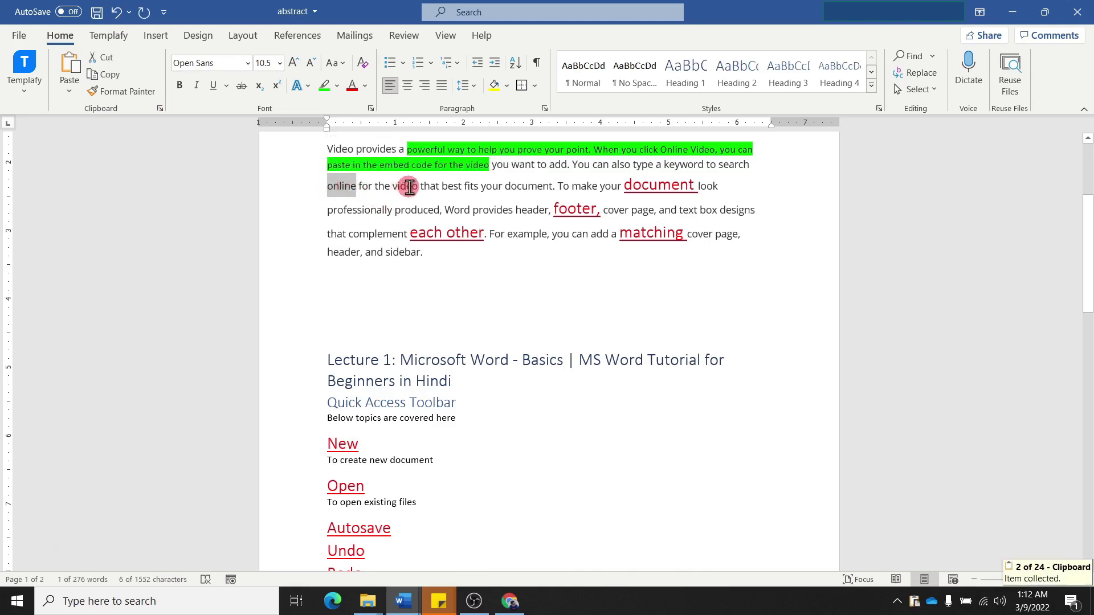
double_click(406, 186)
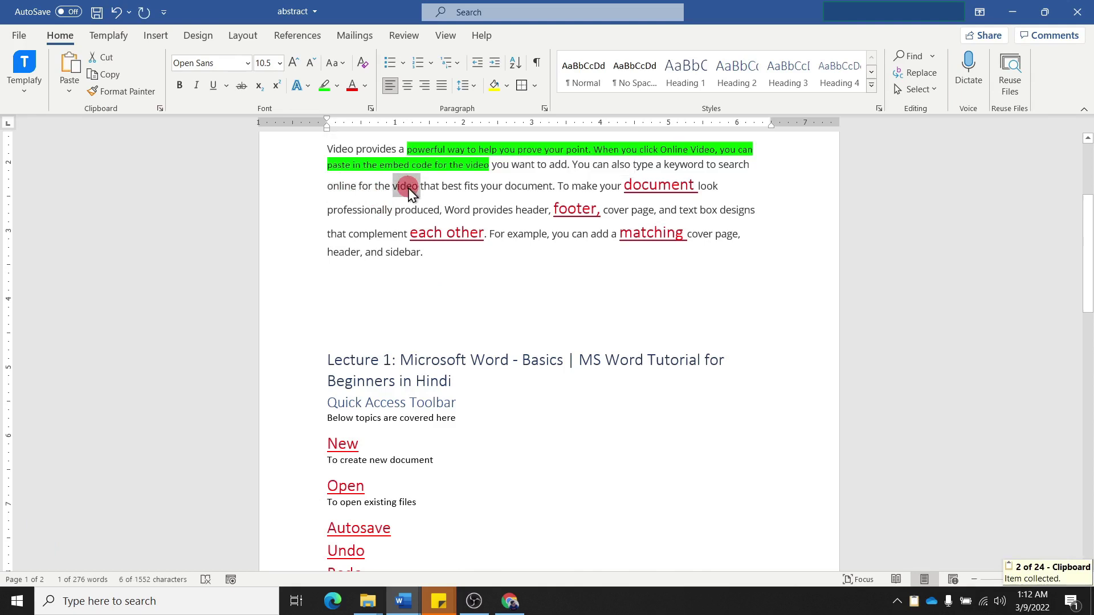
double_click(439, 361)
key(ctrl+c)
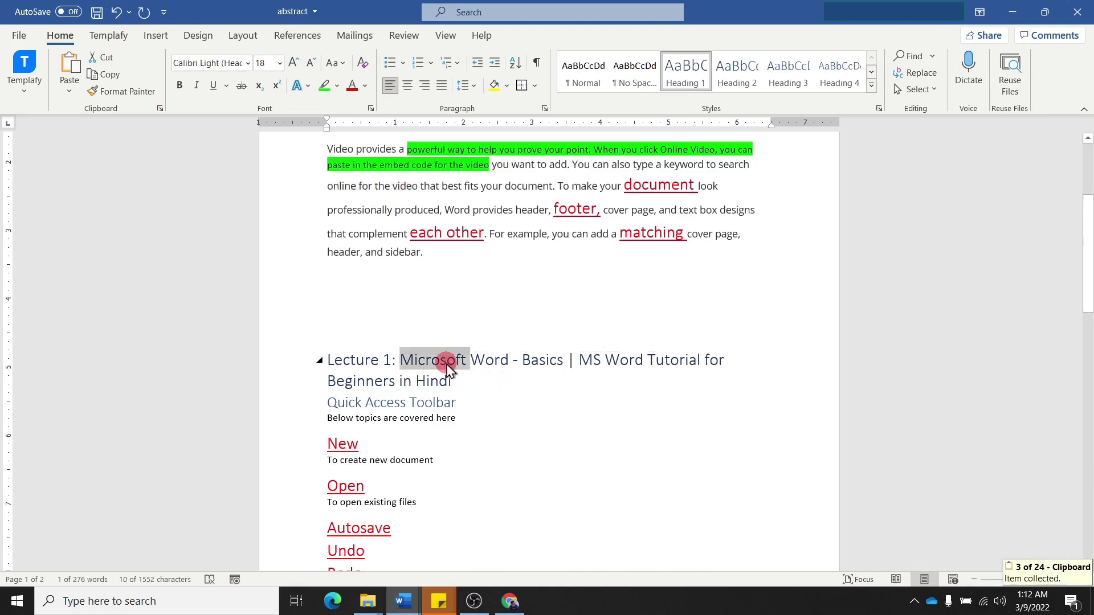
key(ctrl+c)
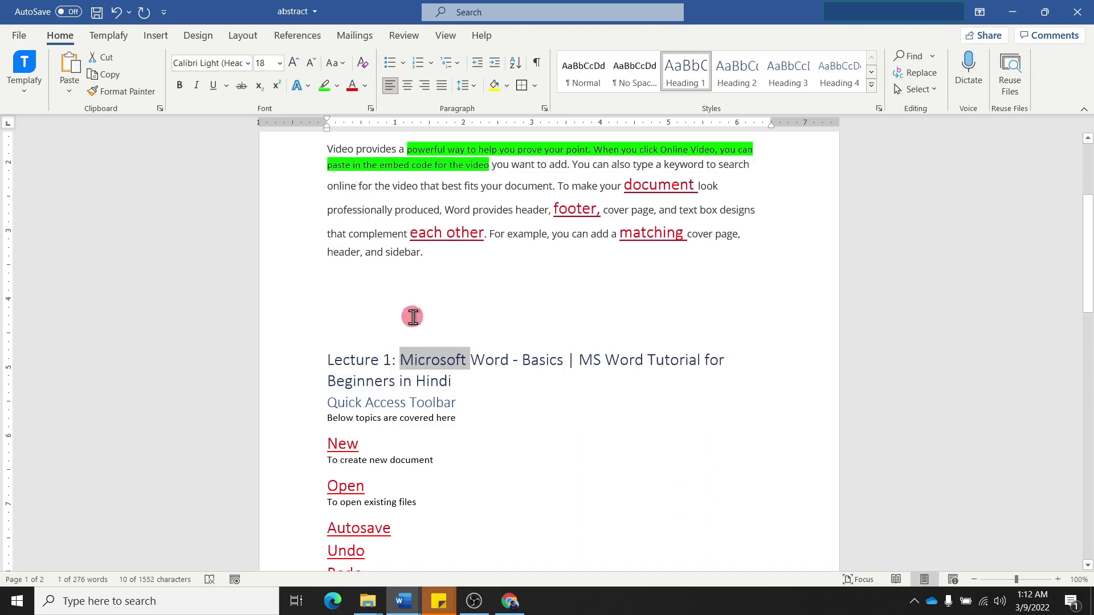
Paste 'Microsoft' on page 2's blank line, then undo the paste
scroll(490, 481, down, 6)
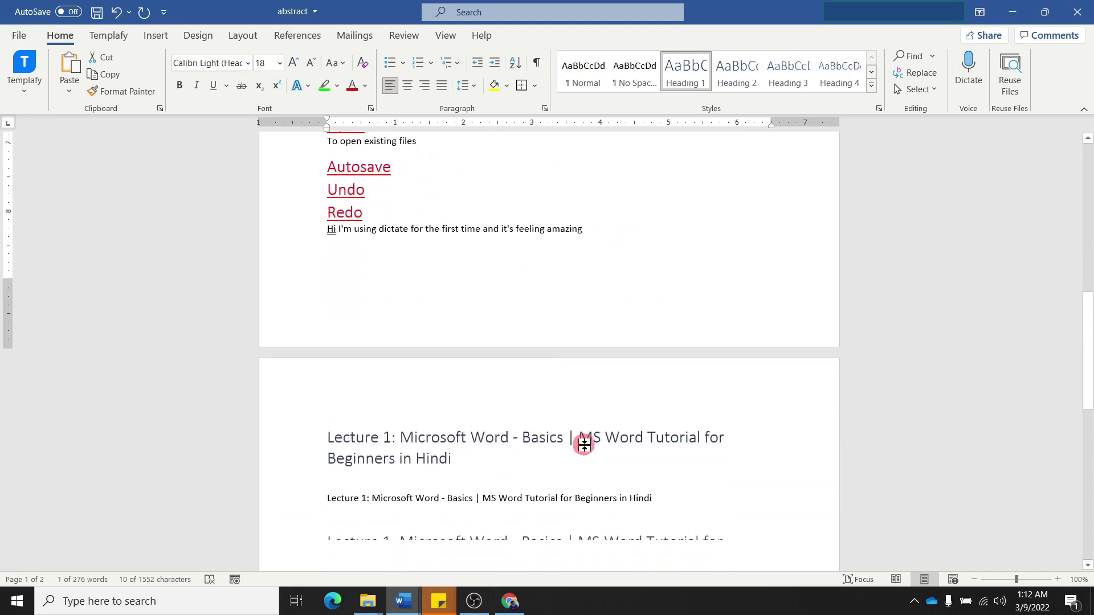
scroll(584, 444, down, 4)
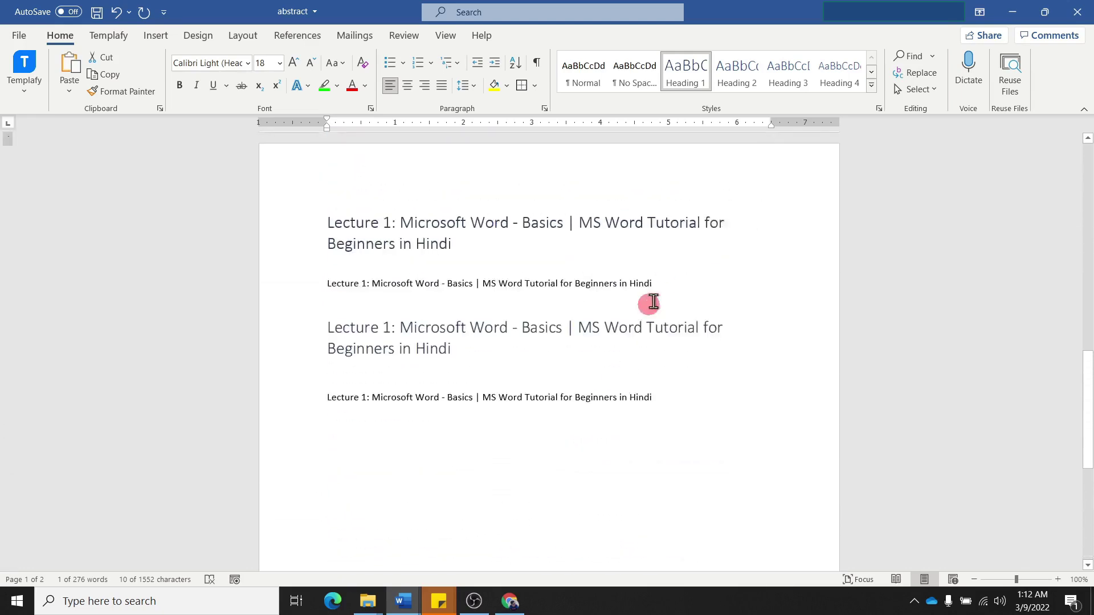
click(689, 419)
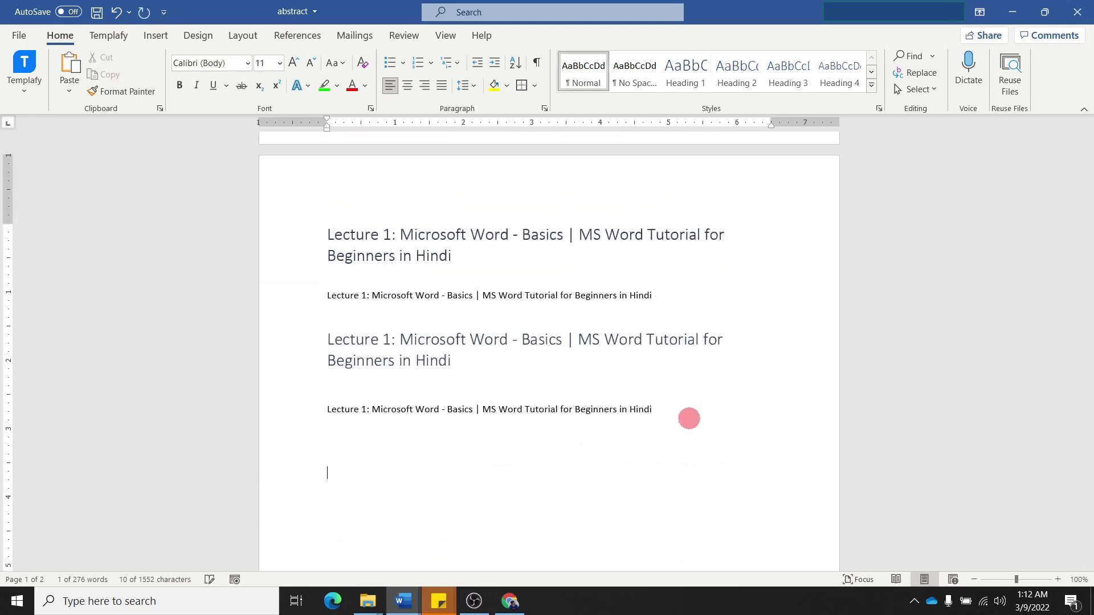
key(ctrl+v)
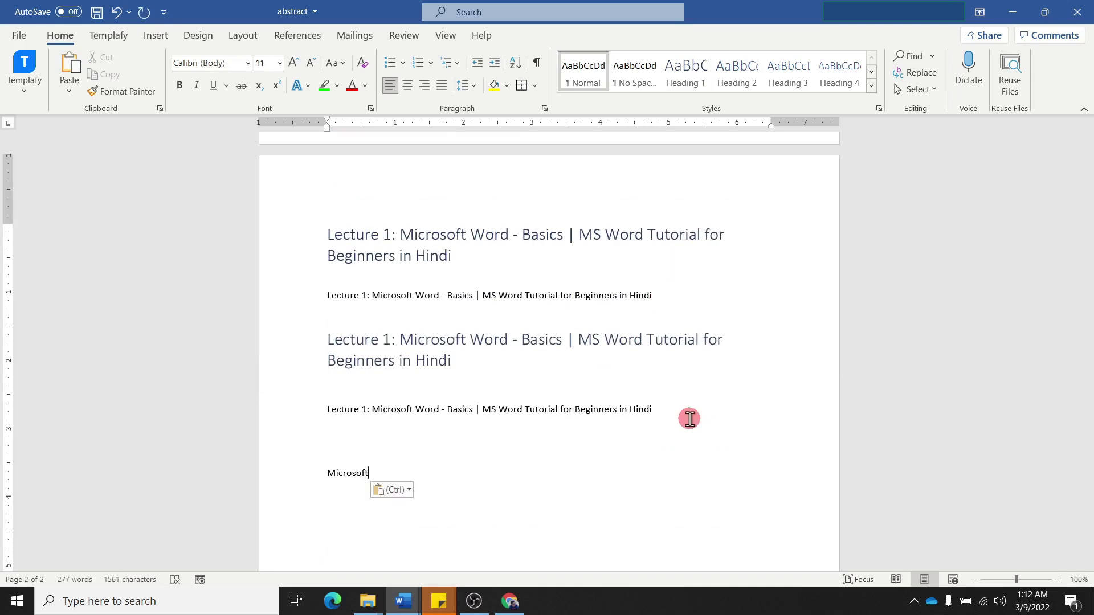
key(ctrl+z)
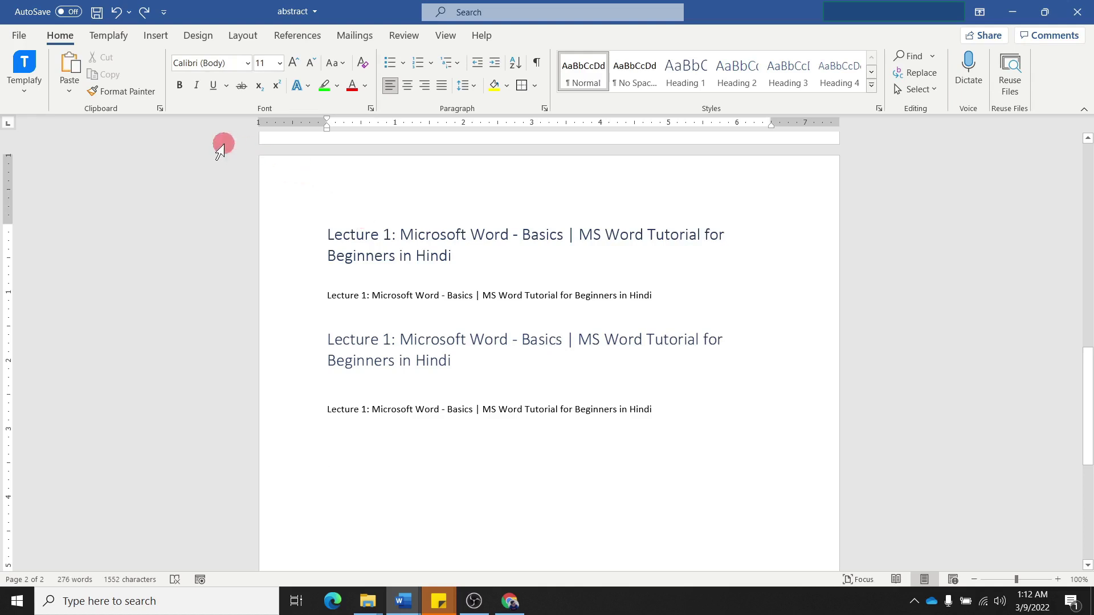
From the Clipboard pane, paste the collected word 'online' onto page 2's blank line
click(161, 109)
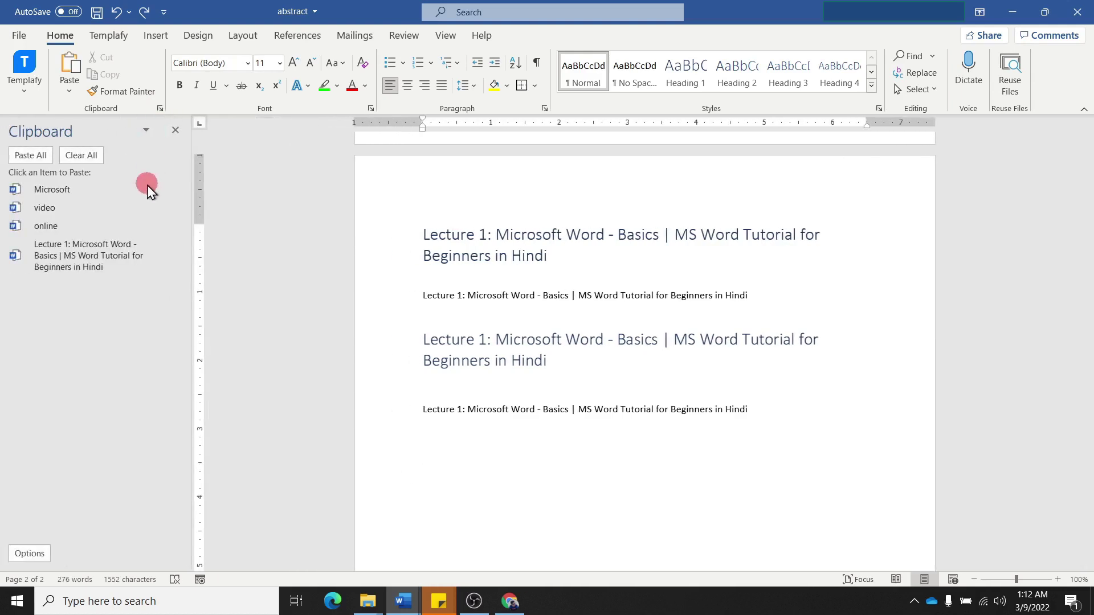
mouse_move(53, 190)
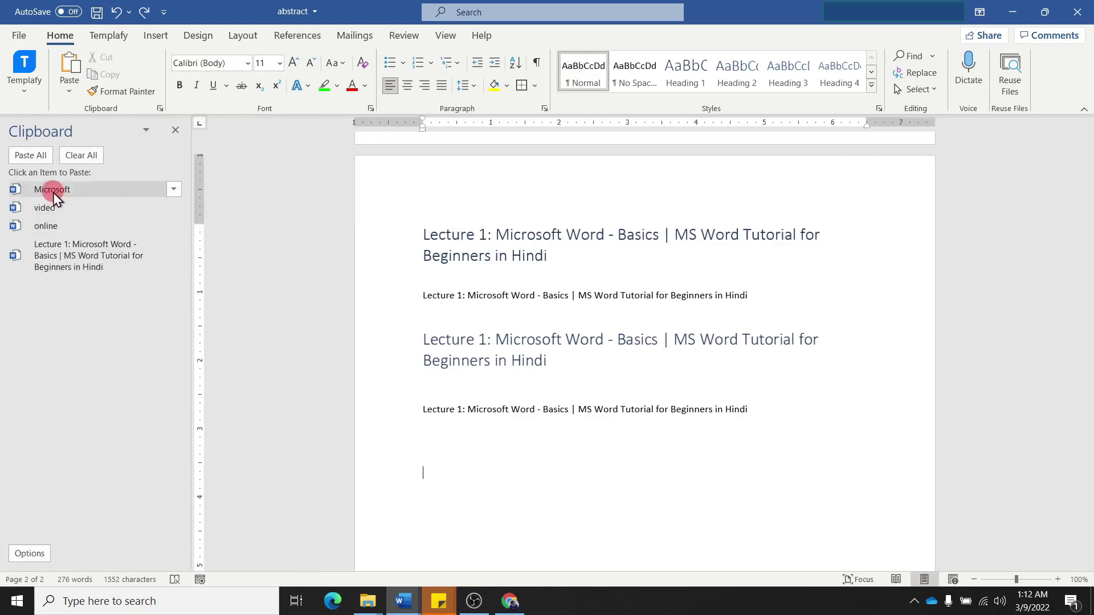
click(51, 227)
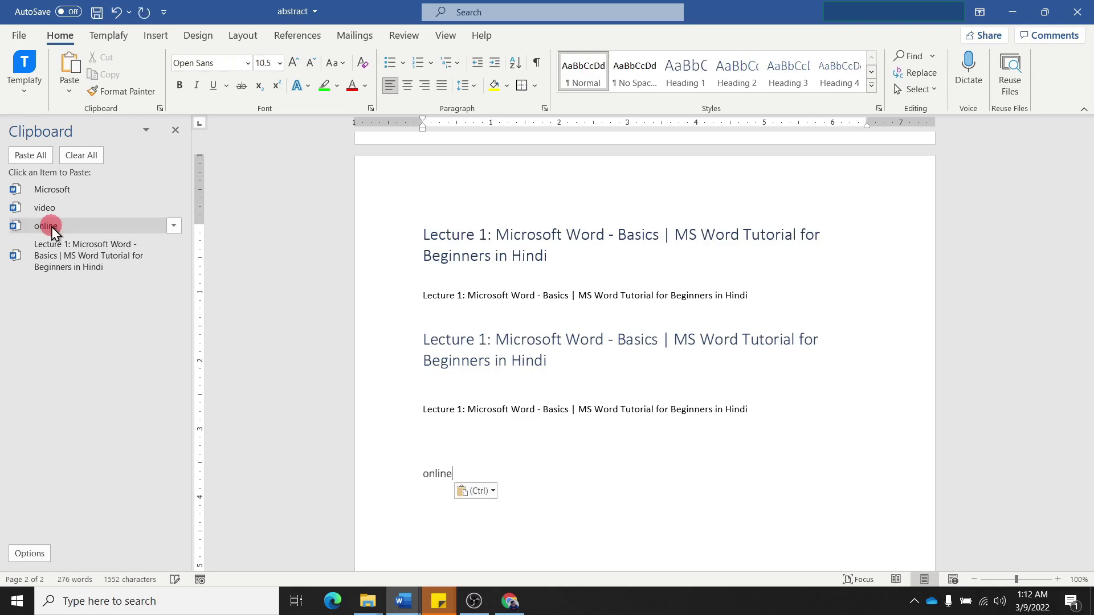